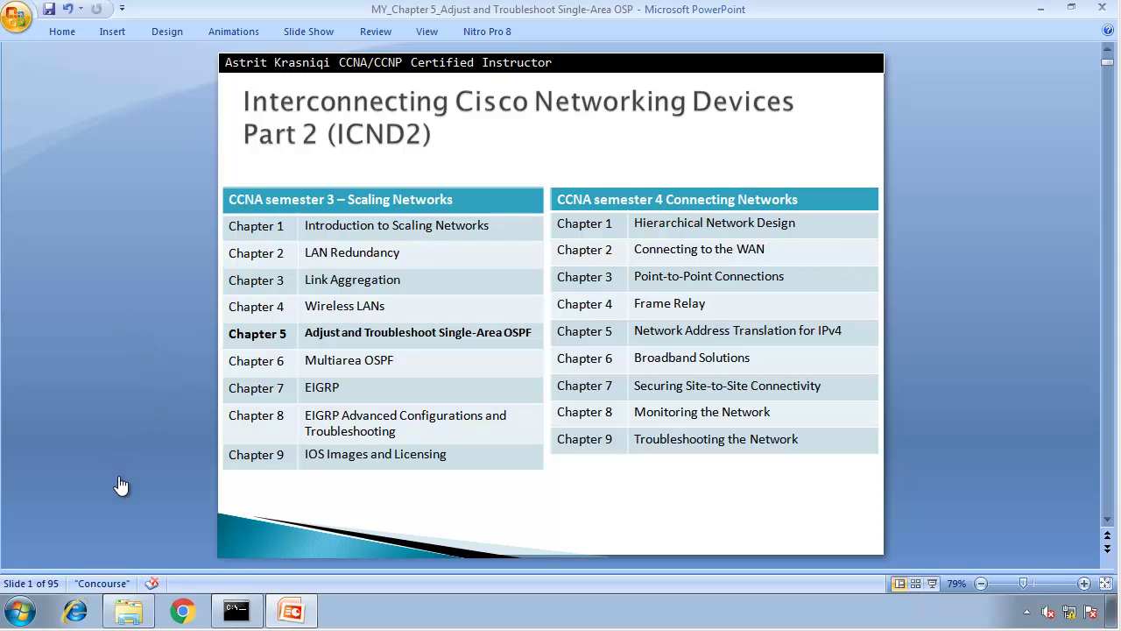
Browse the PT lab files folder and select the 5.2.2.3 Troubleshooting Single-Area OSPFv2 activity.
left_click(128, 613)
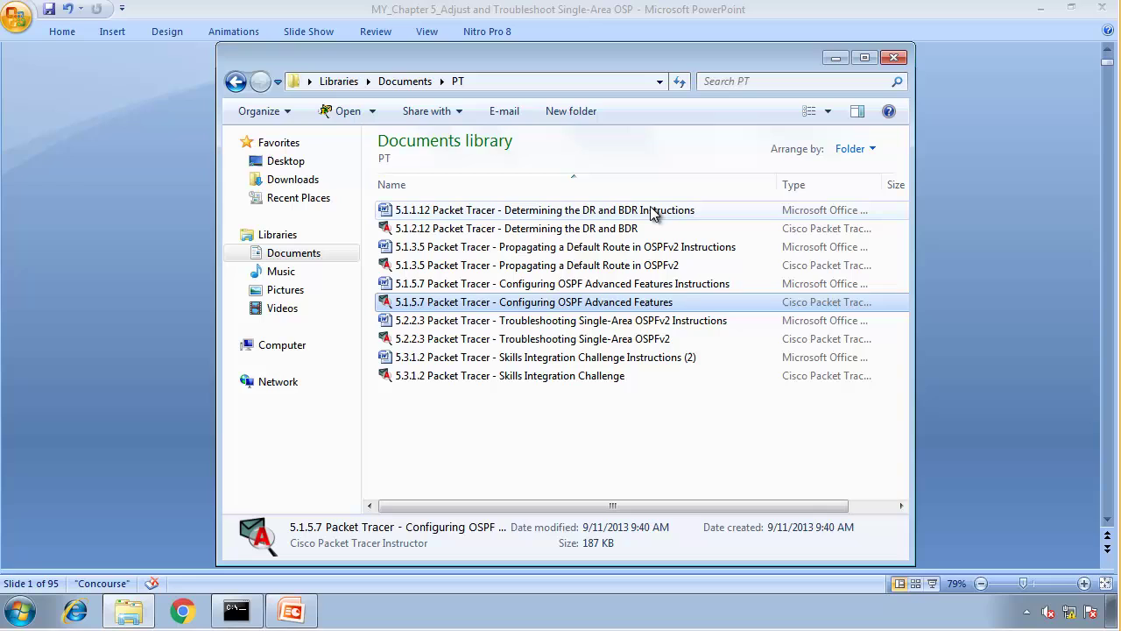
left_click(634, 228)
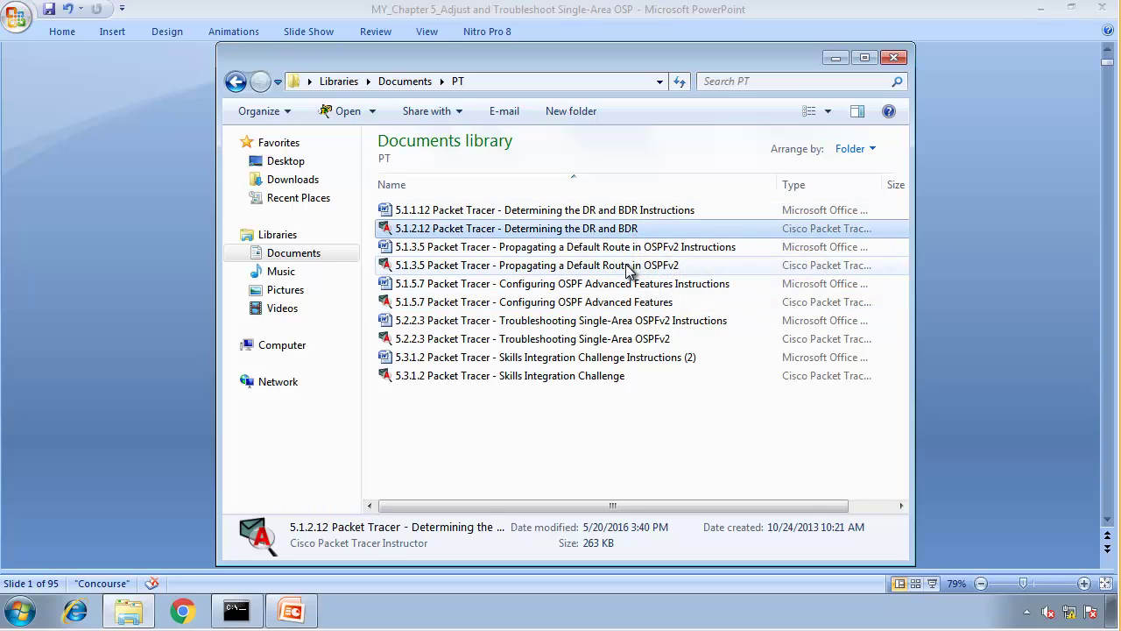
left_click(627, 265)
left_click(616, 301)
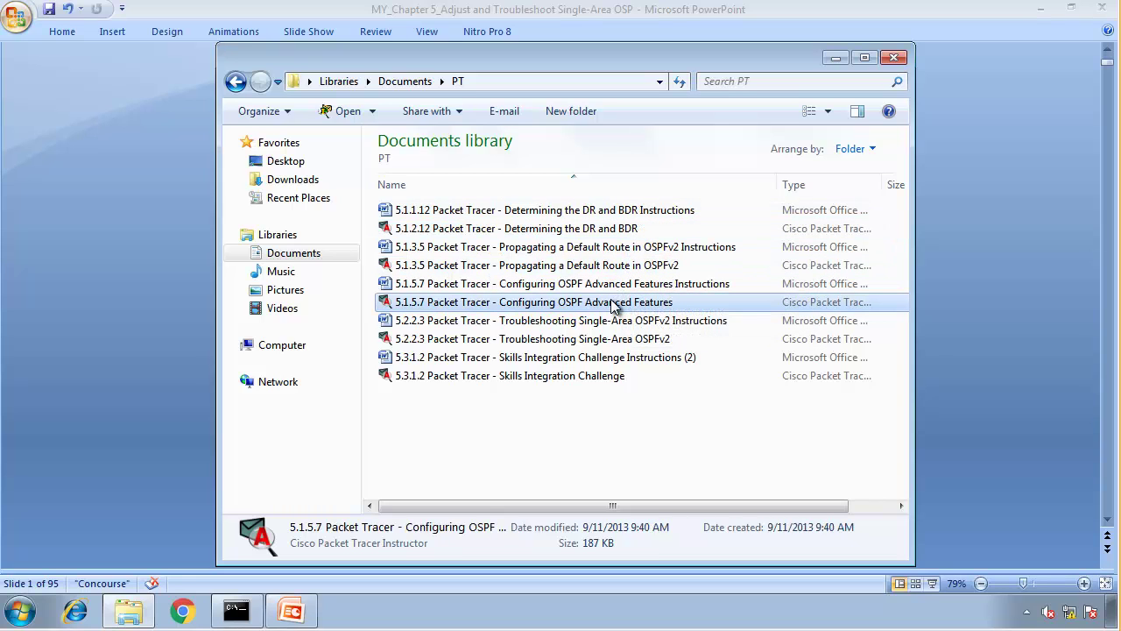
left_click(592, 340)
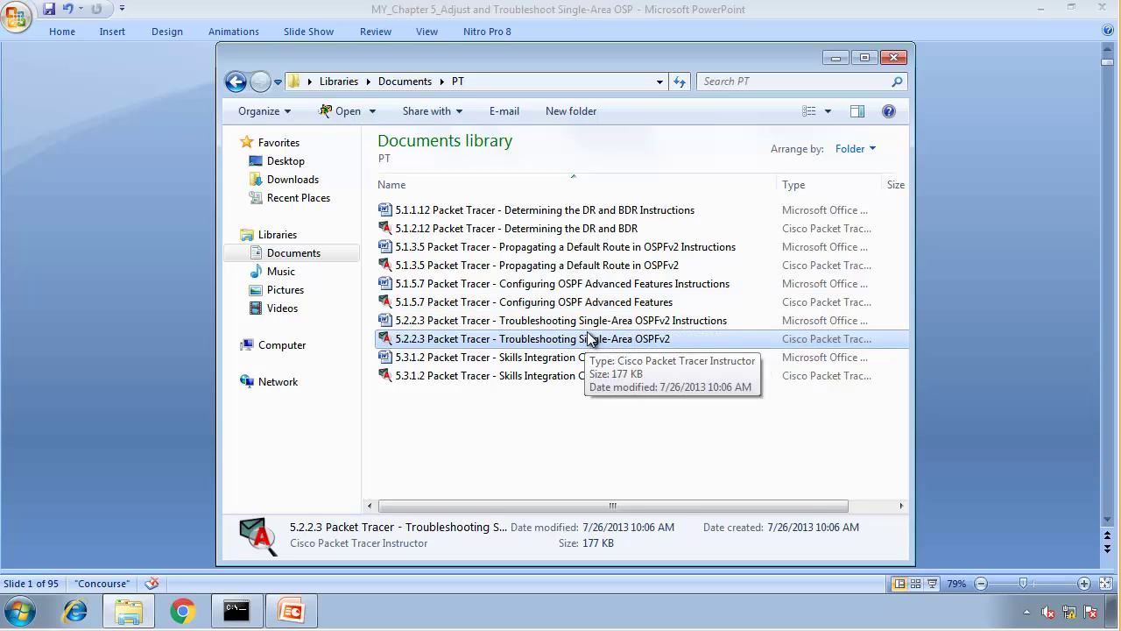
Open the 5.2.2.3 instructions docked on the left, and launch the 5.2.2.3 activity.
double_click(532, 319)
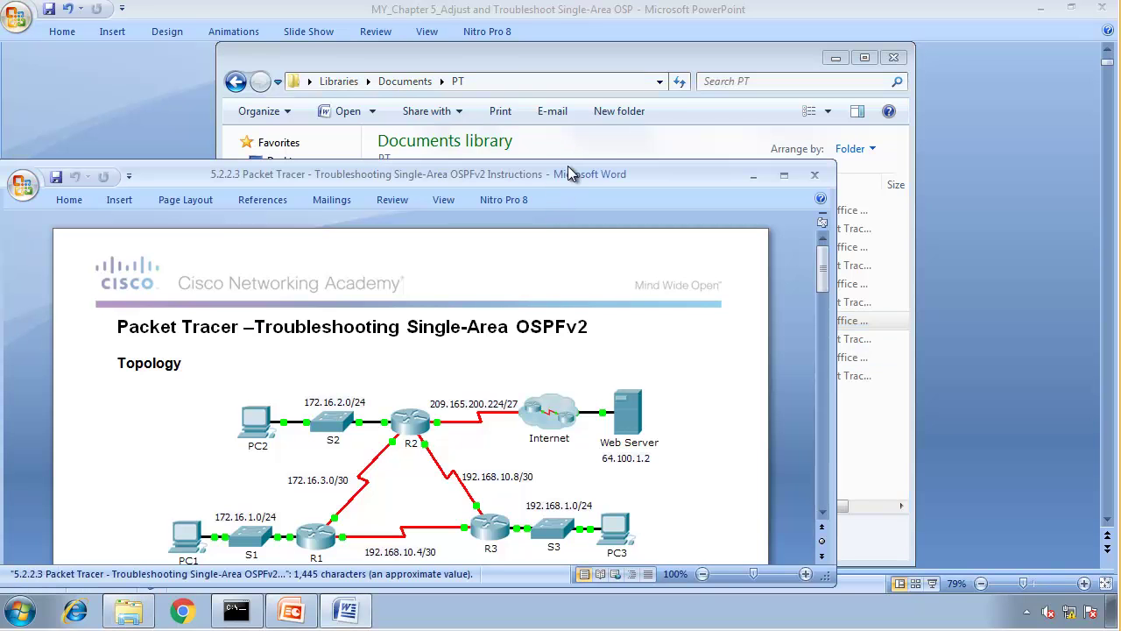
left_click_drag(491, 172, 2, 175)
left_click(676, 458)
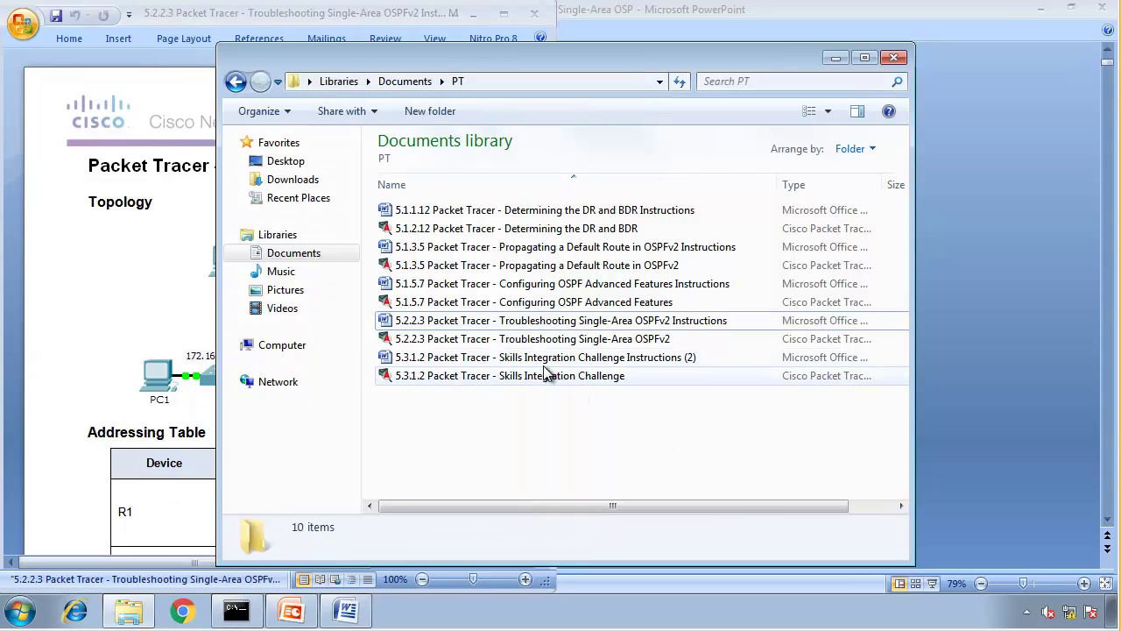
double_click(523, 340)
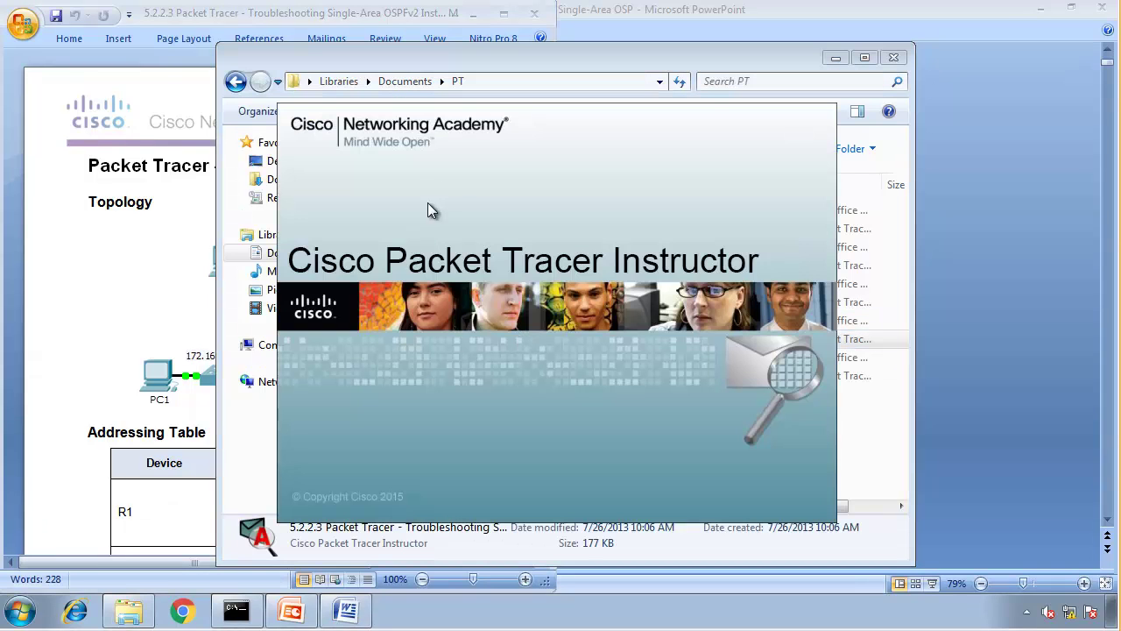
left_click(116, 330)
Set the Word document zoom to 90% and scroll through the instructions.
scroll(143, 353, "down", 6)
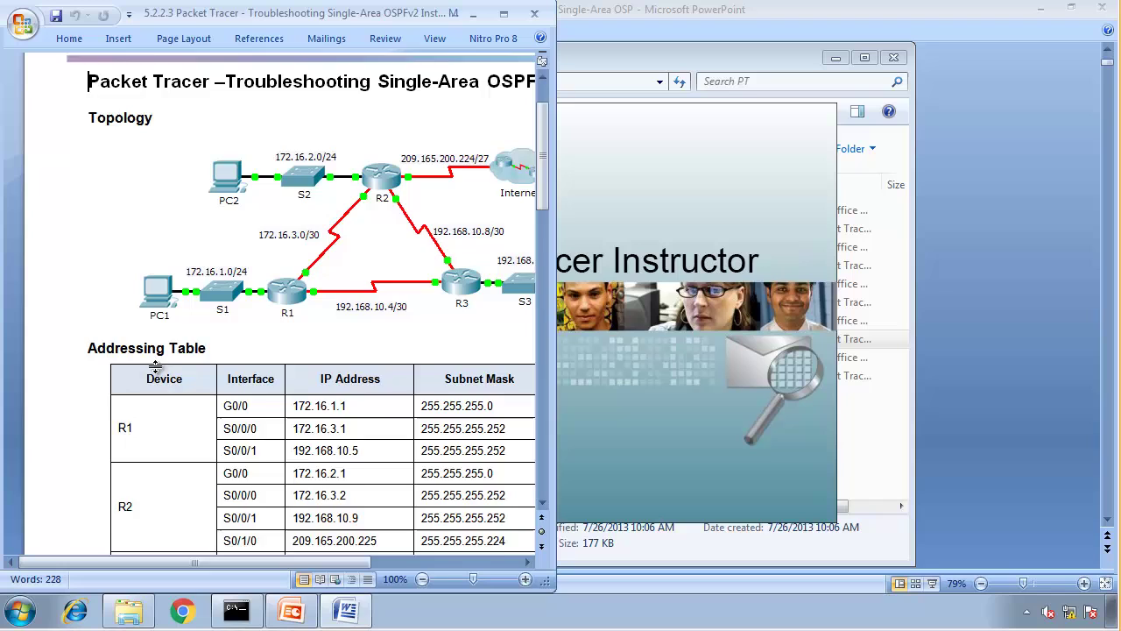
scroll(144, 353, "down", 7)
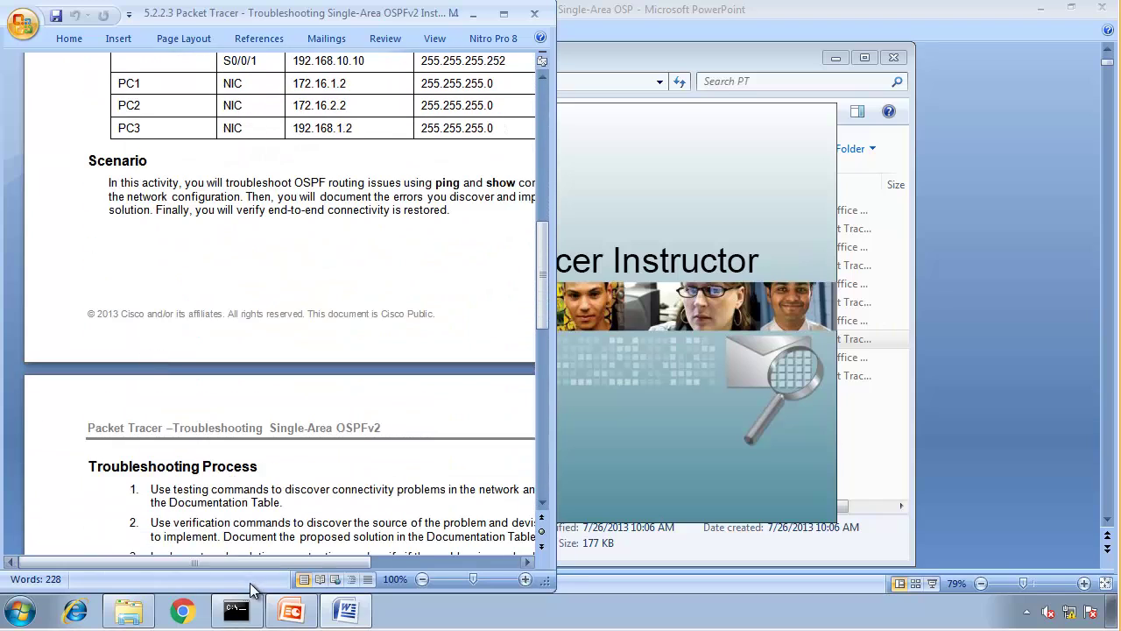
left_click_drag(256, 560, 304, 560)
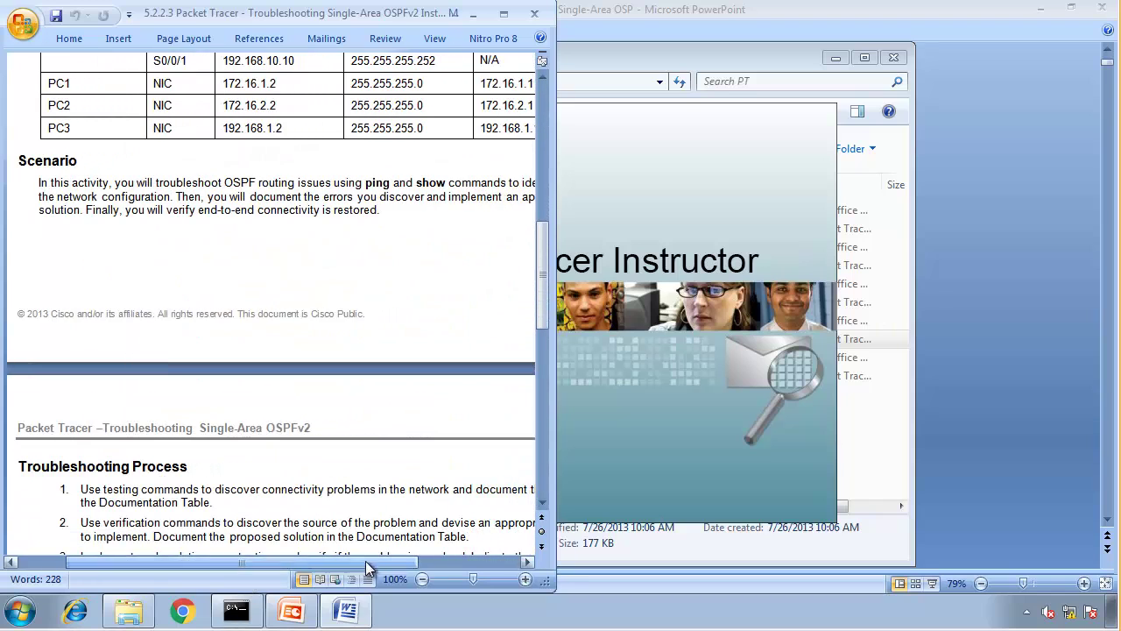
left_click(422, 579)
scroll(262, 439, "down", 7)
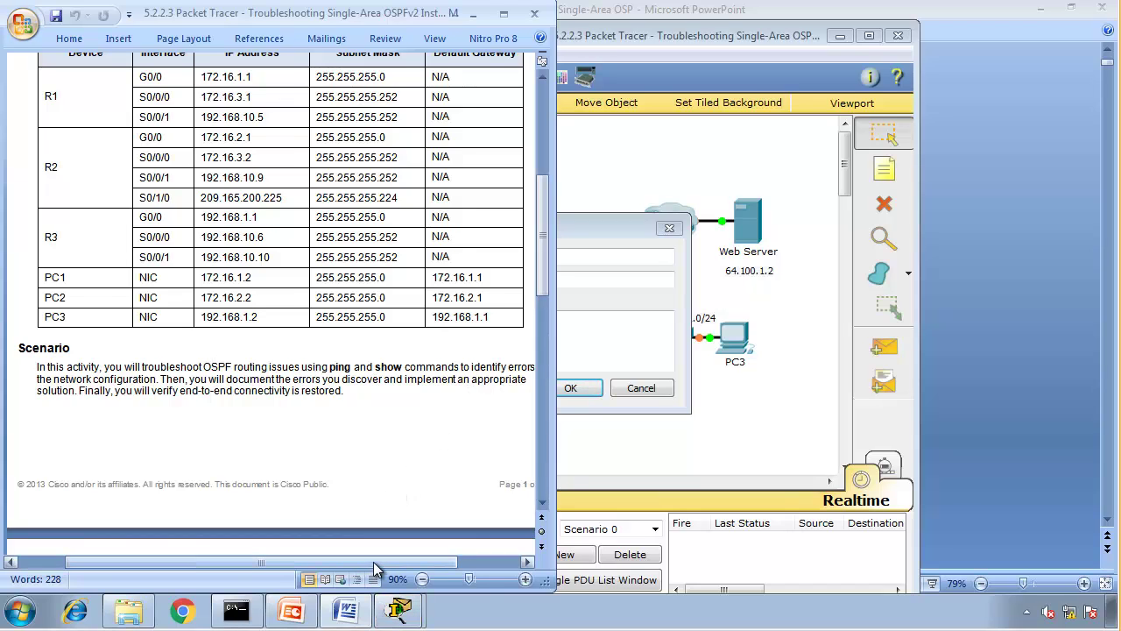
left_click_drag(373, 561, 388, 556)
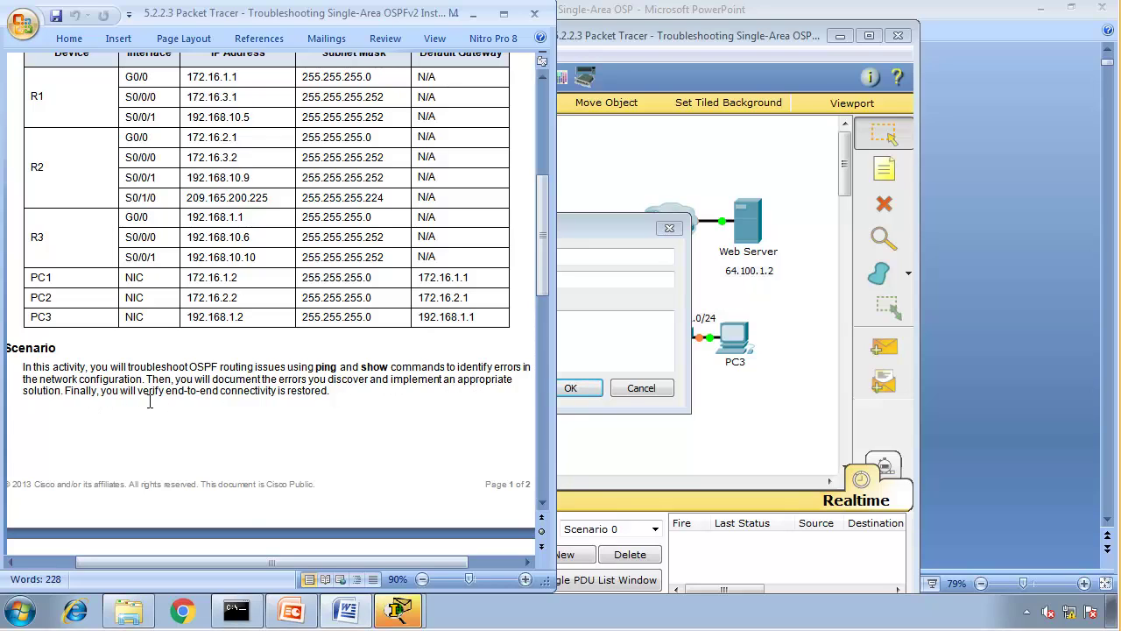
scroll(236, 417, "down", 3)
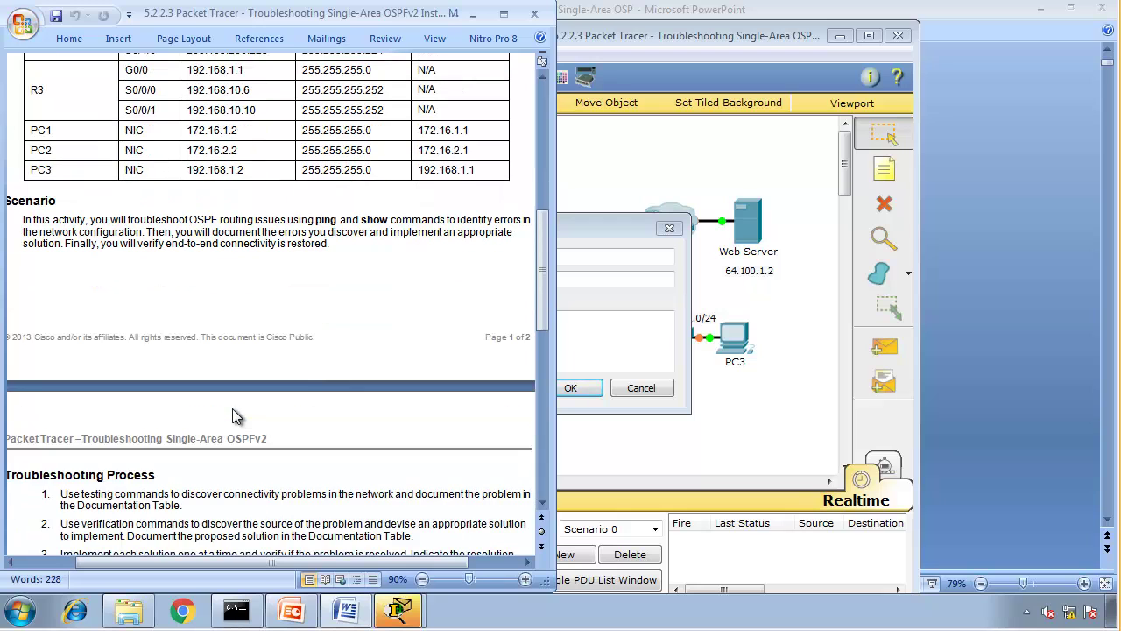
Highlight Troubleshooting Process steps 1, 2 and 4 in the instructions.
scroll(233, 417, "down", 8)
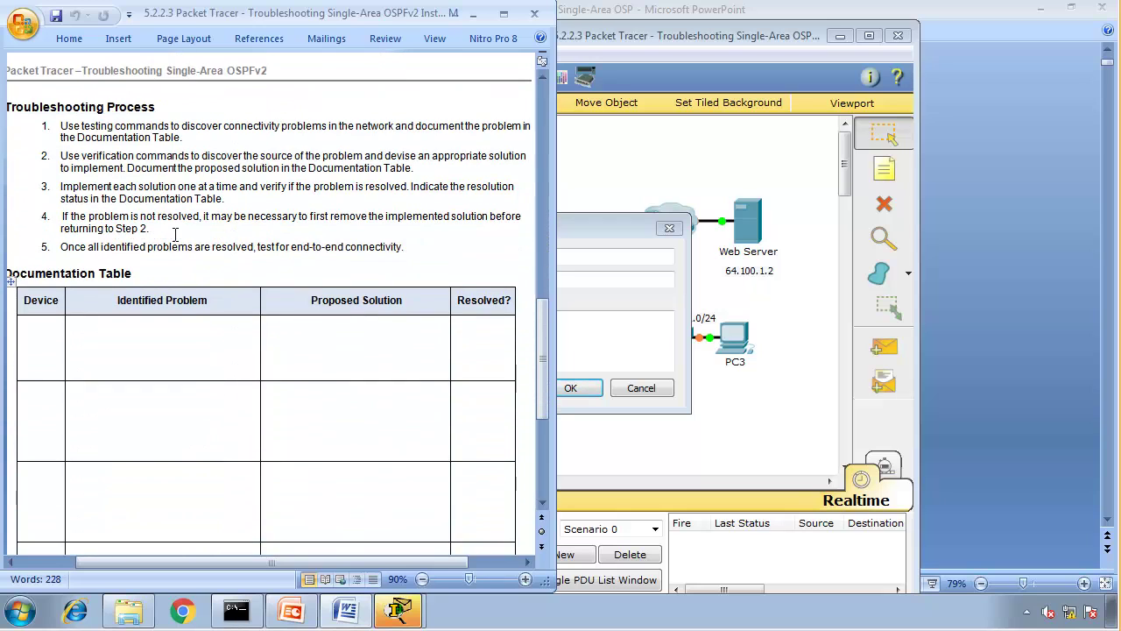
left_click_drag(95, 126, 485, 125)
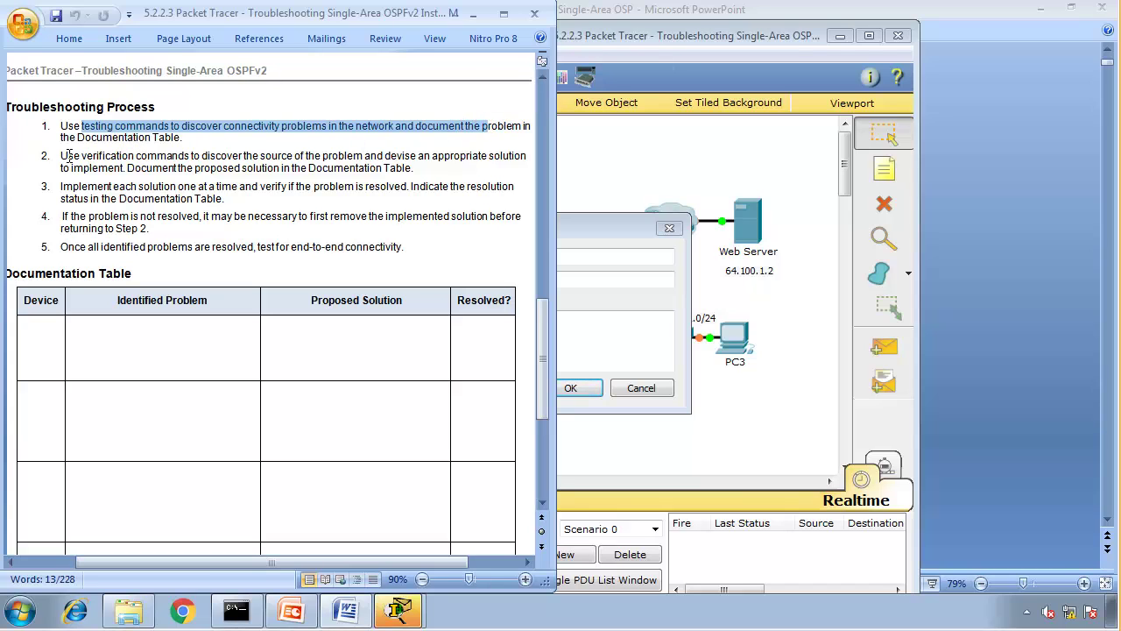
left_click_drag(69, 156, 360, 162)
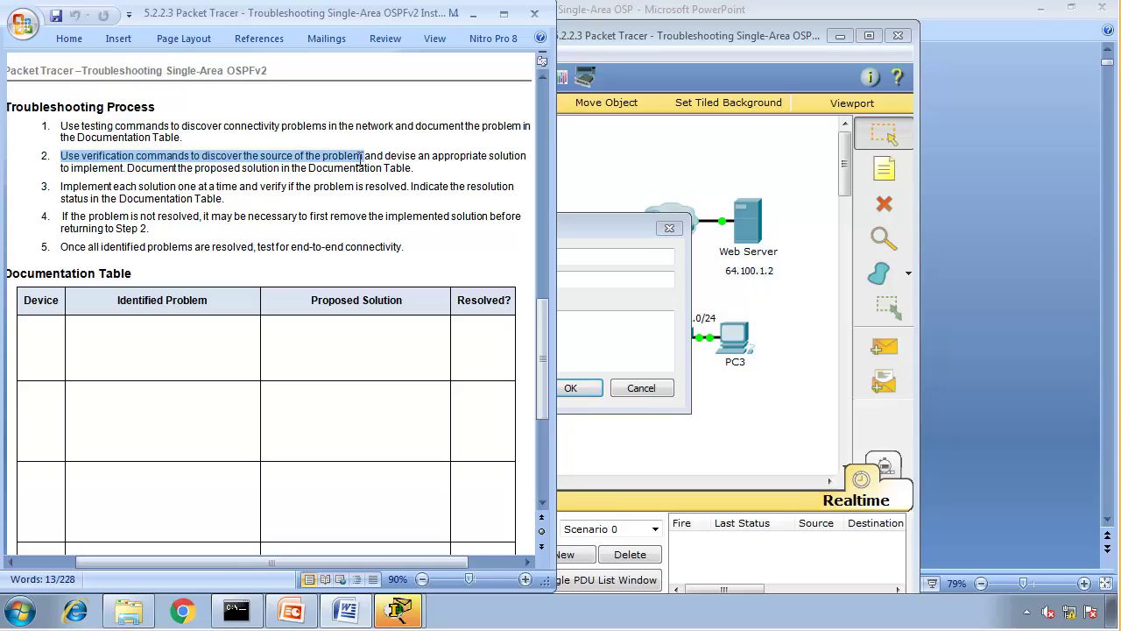
left_click_drag(366, 158, 414, 175)
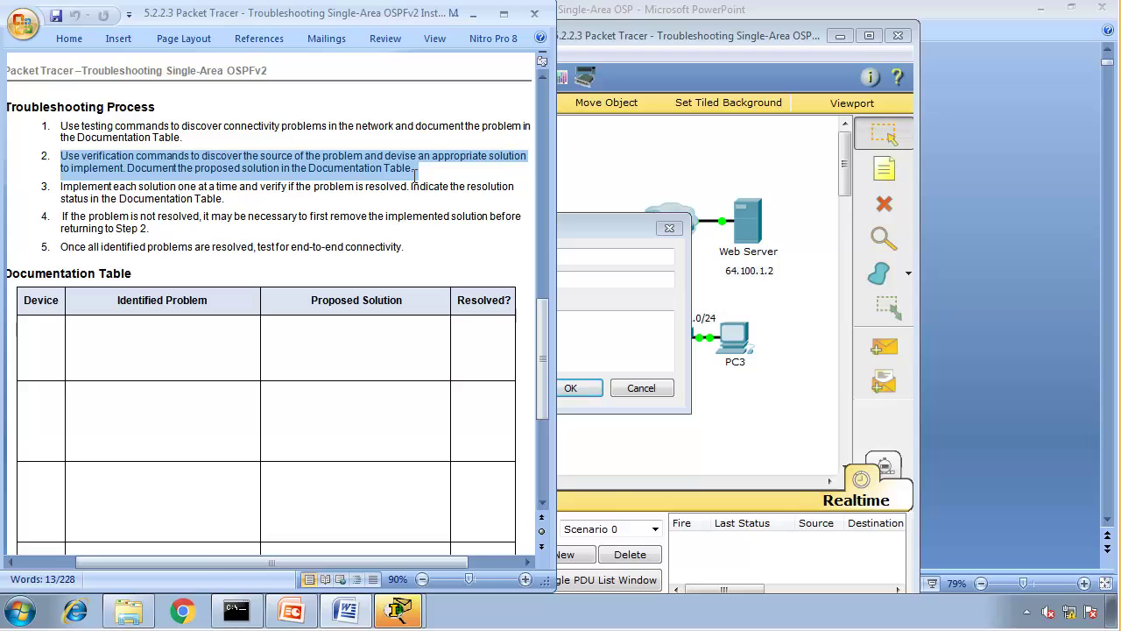
left_click(161, 199)
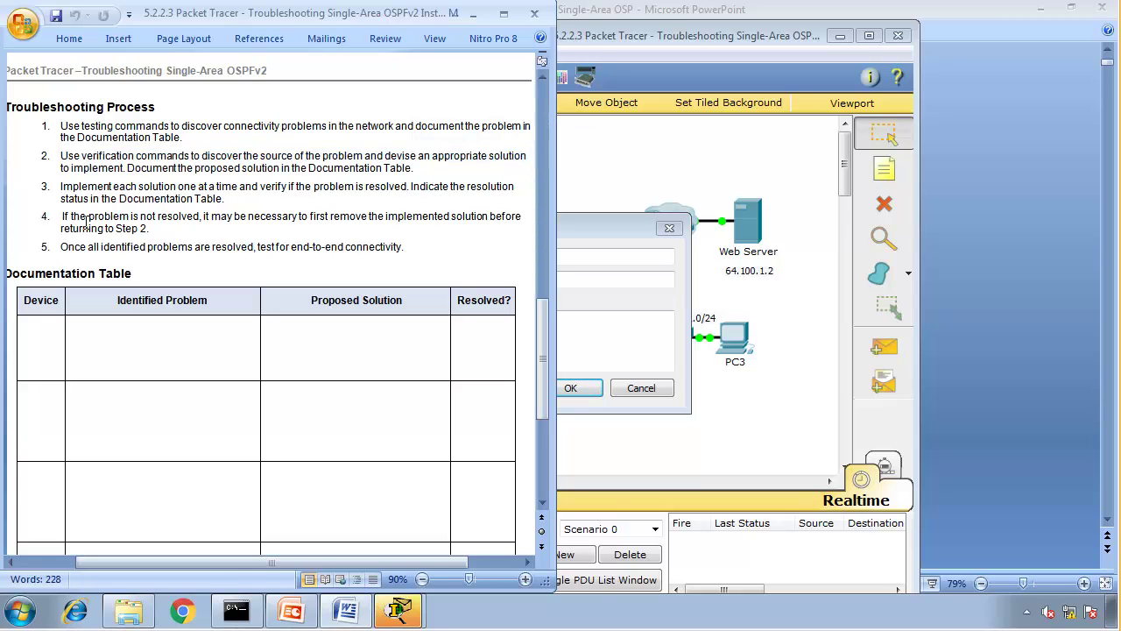
left_click_drag(86, 223, 229, 256)
Dismiss the User Profile prompt and dock Packet Tracer on the right half.
left_click(653, 417)
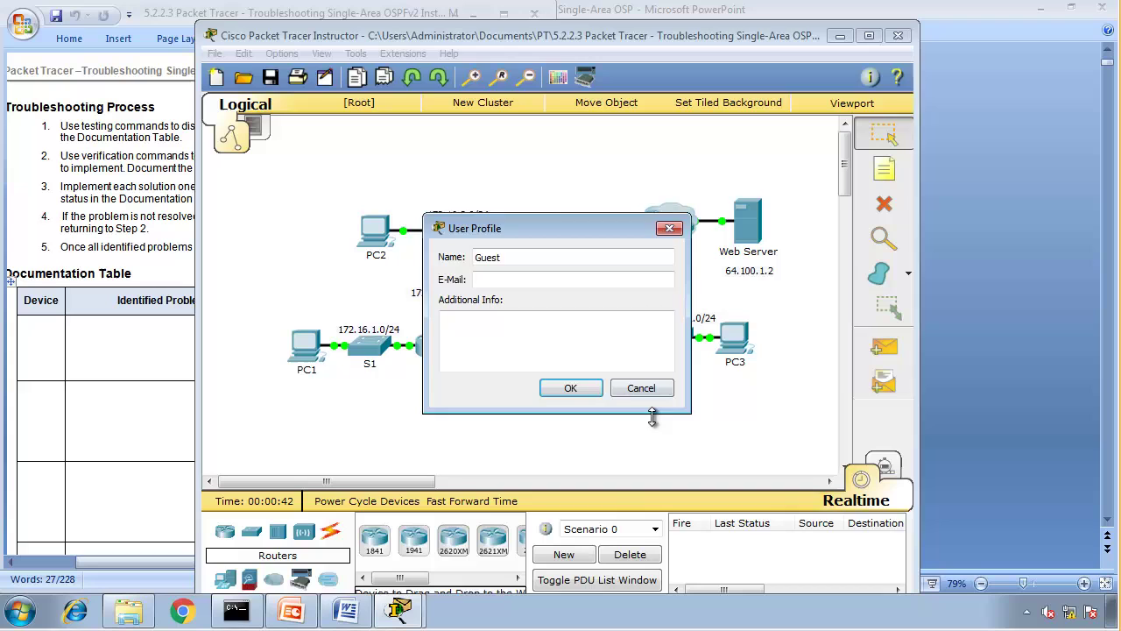
left_click(641, 388)
left_click_drag(509, 35, 1119, 106)
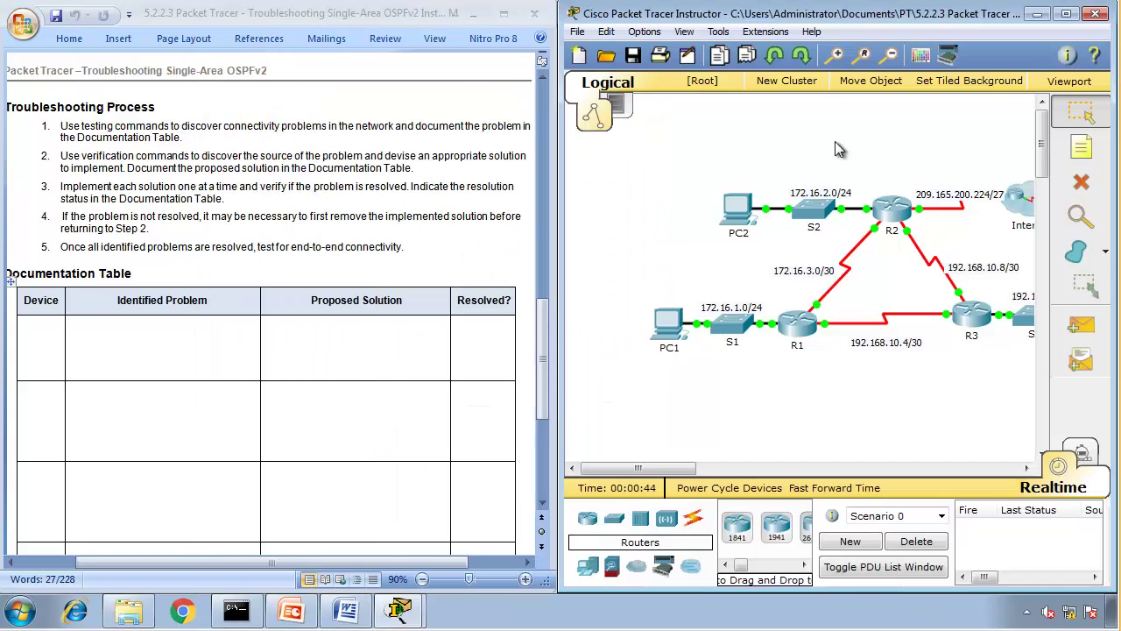
left_click_drag(675, 468, 705, 470)
Ping 64.100.1.2 from PC1's command prompt.
left_click(577, 326)
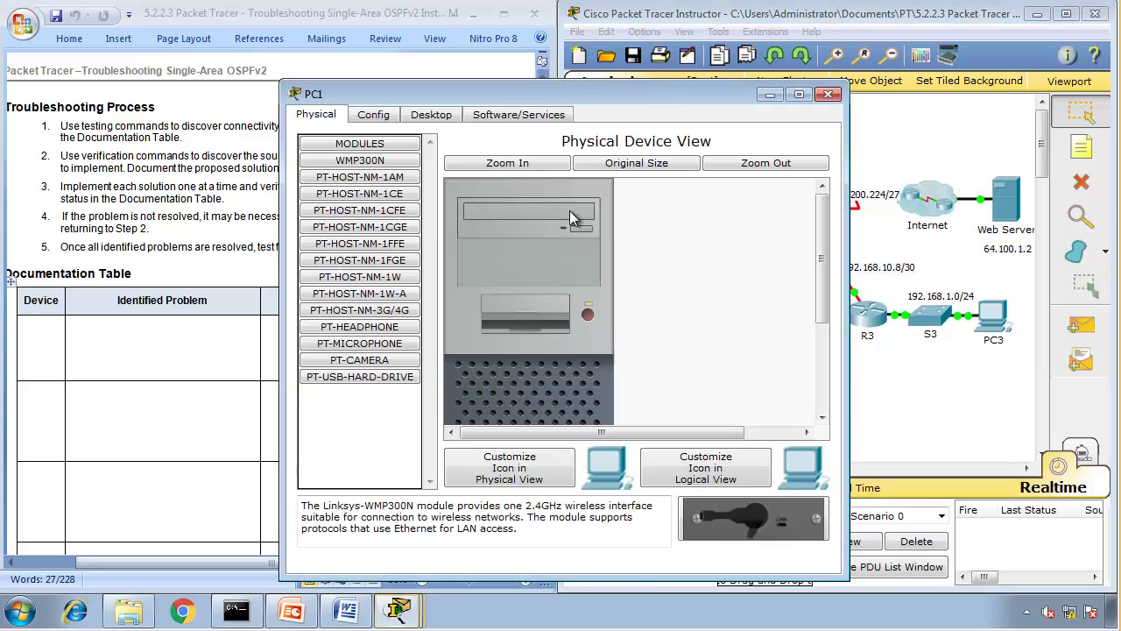
left_click(431, 114)
left_click_drag(463, 99, 155, 47)
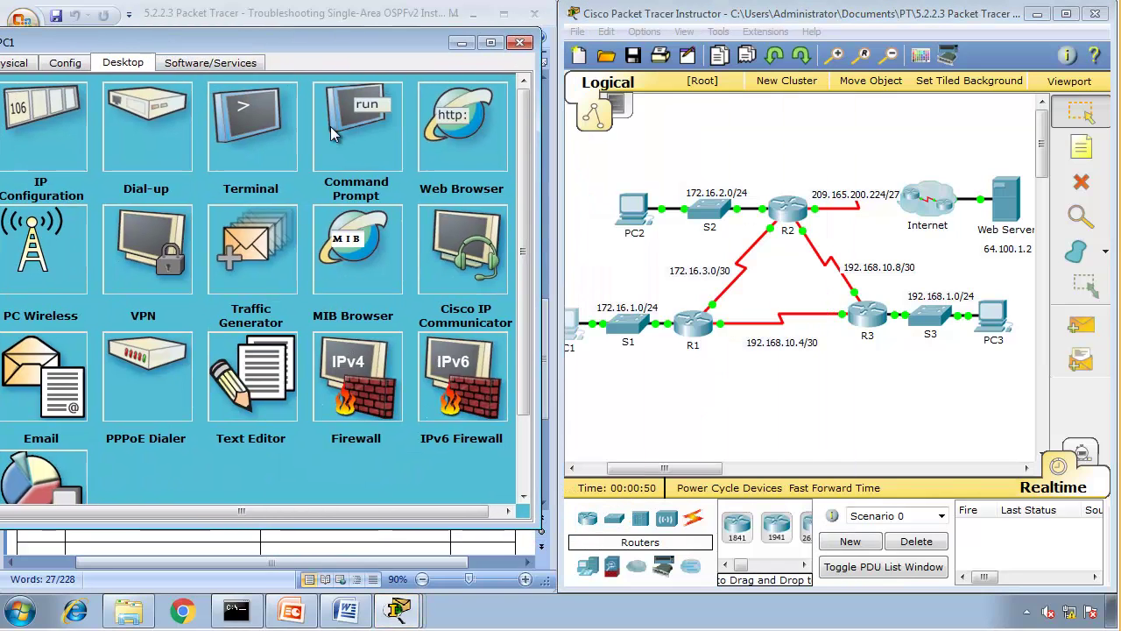
left_click(333, 133)
type("pi")
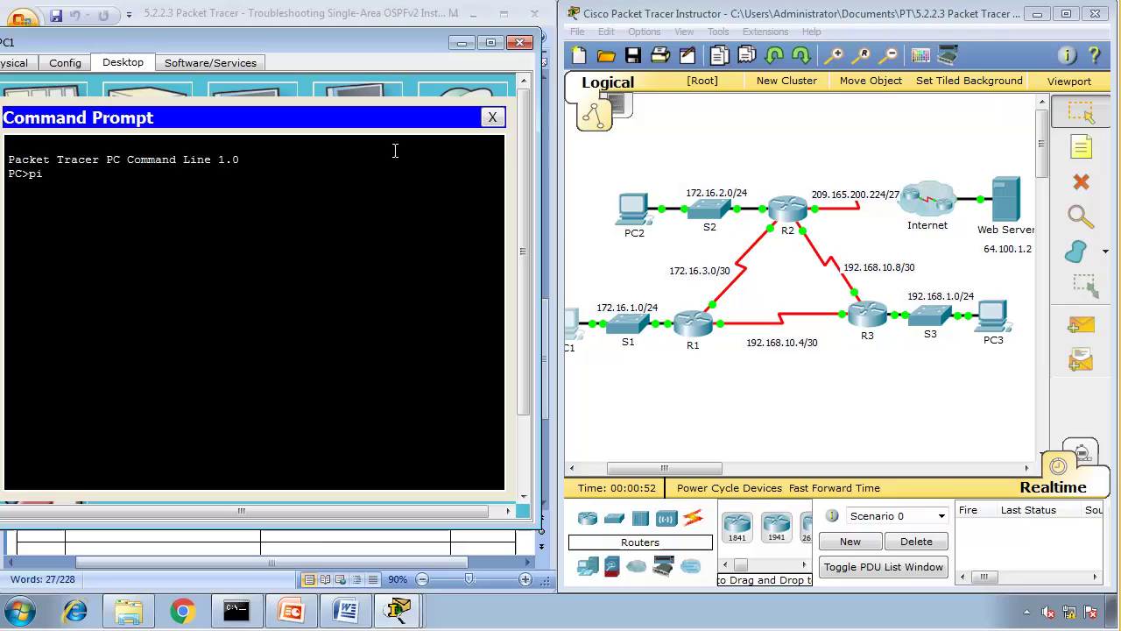
type("ng 64.")
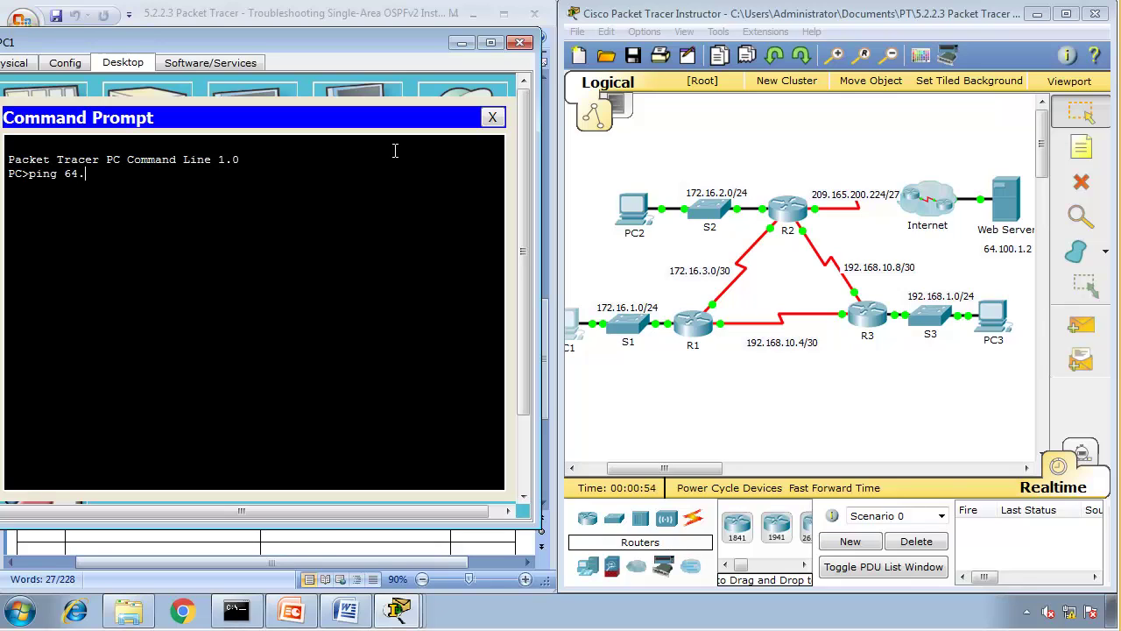
type("100.1.2")
key("Return")
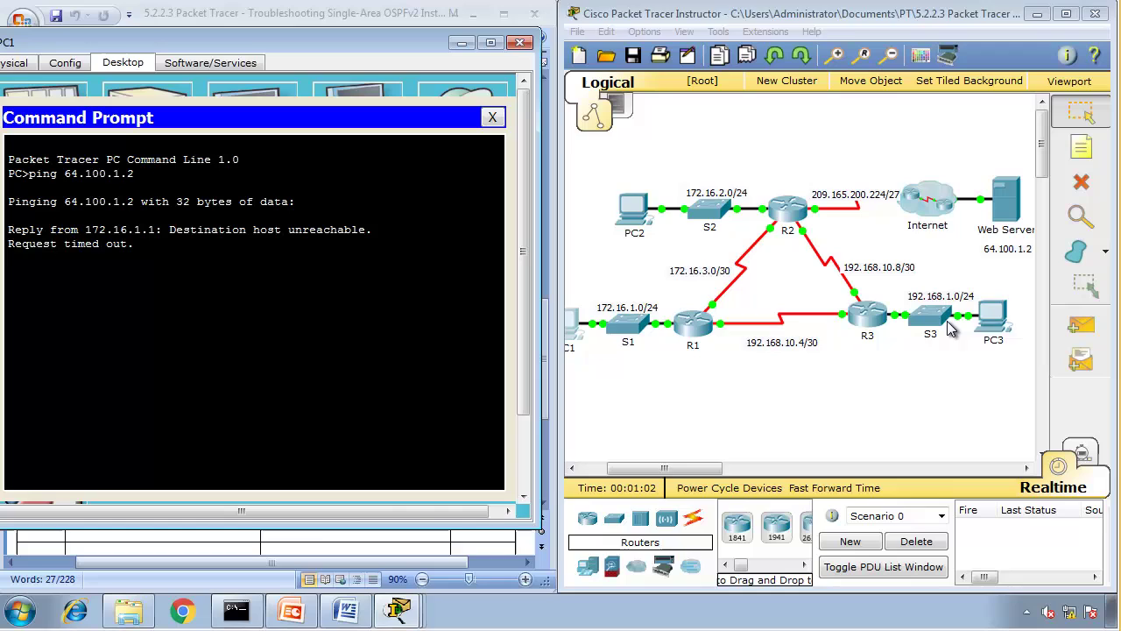
Ping 64.100.1.2 from PC3's command prompt.
left_click(996, 321)
left_click(445, 117)
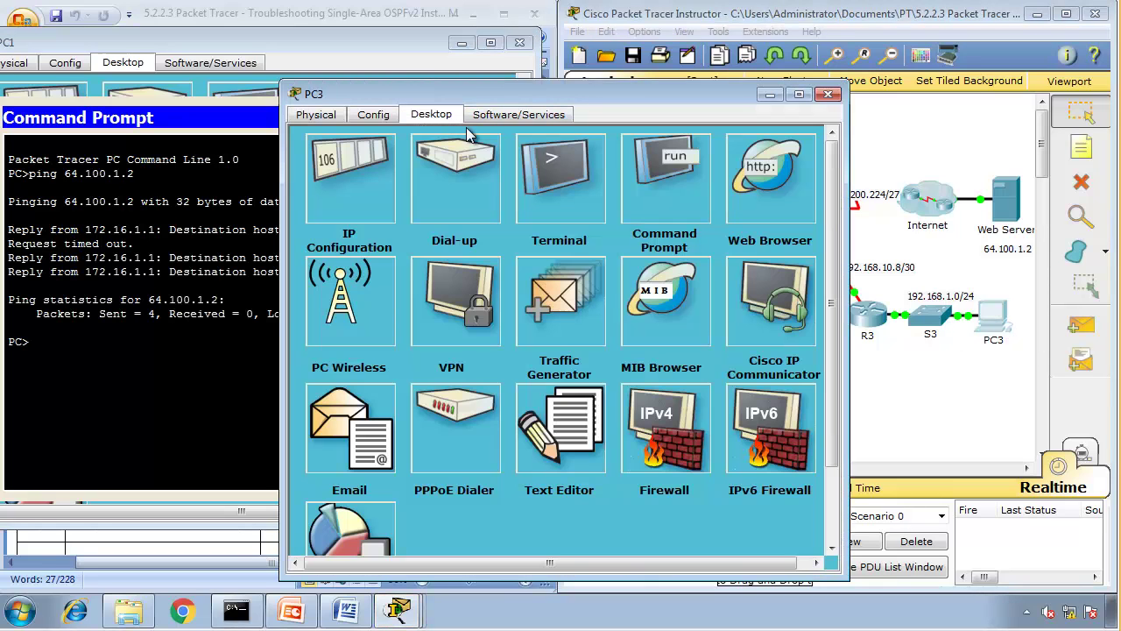
left_click(679, 184)
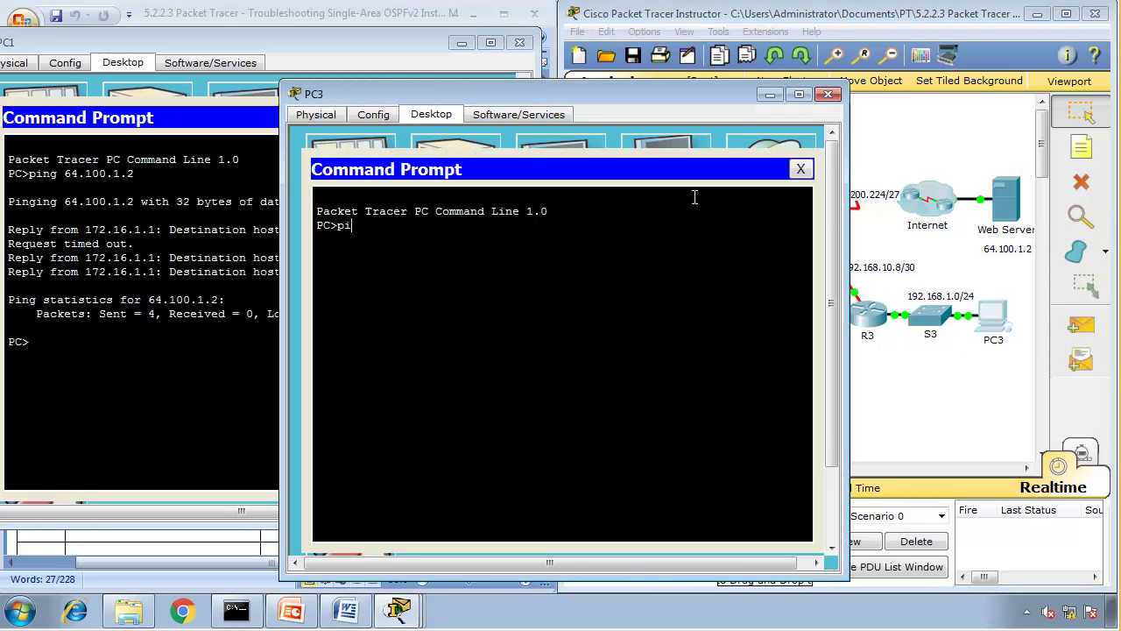
type("ping 64.100.1.2")
key("Return")
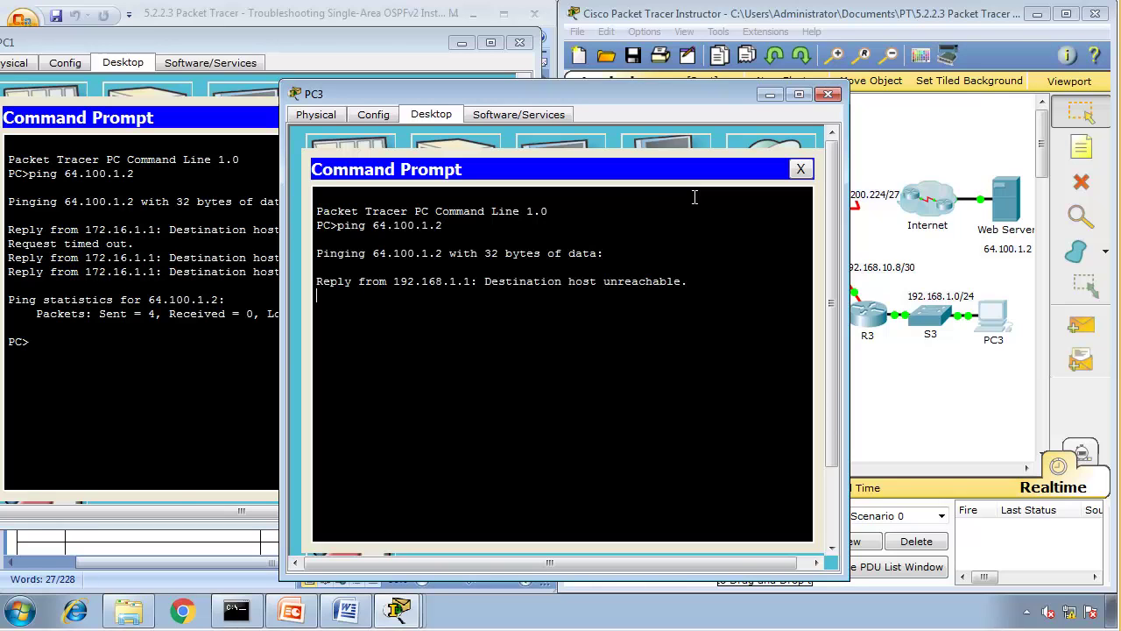
From PC2's command prompt, ping 64.100.1.2 and run ipconfig.
left_click(892, 133)
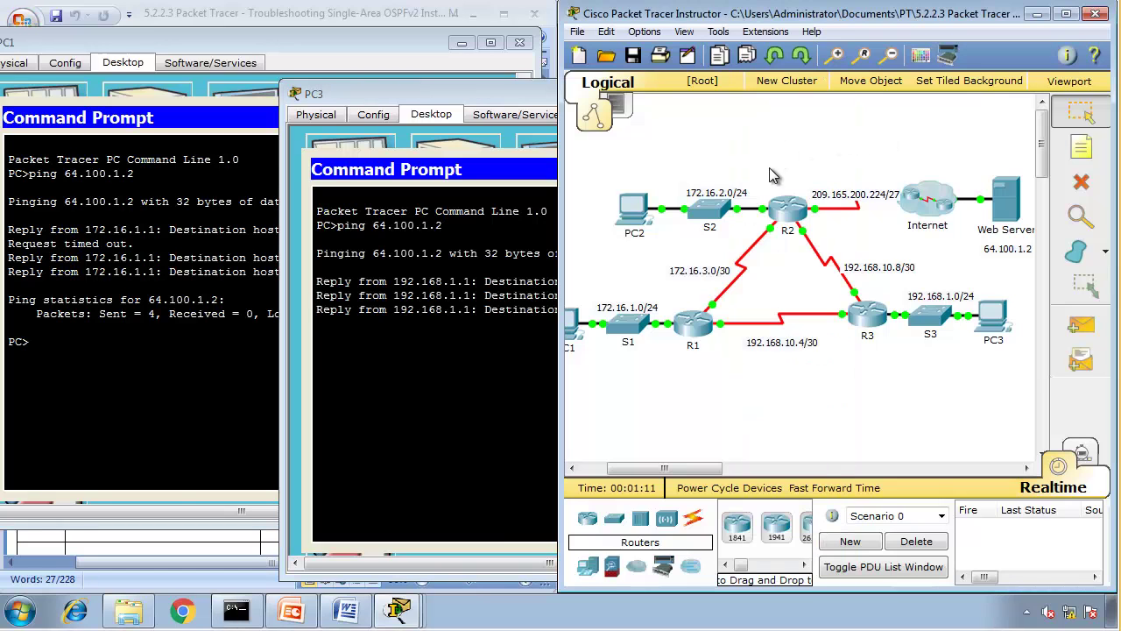
left_click(637, 221)
left_click(445, 115)
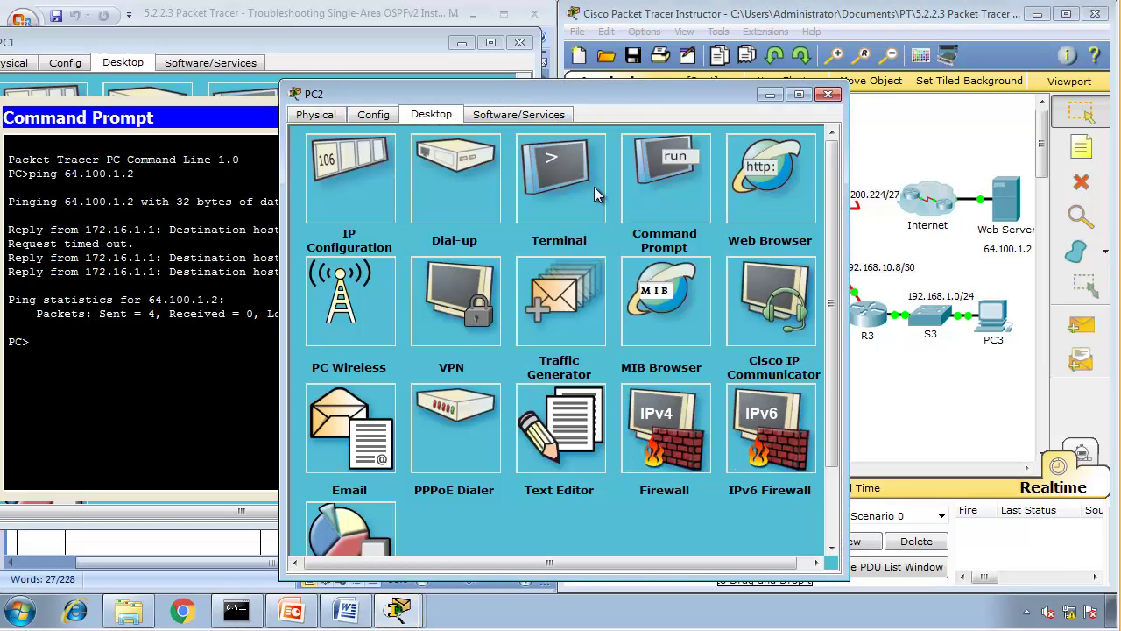
left_click(653, 187)
type("ping")
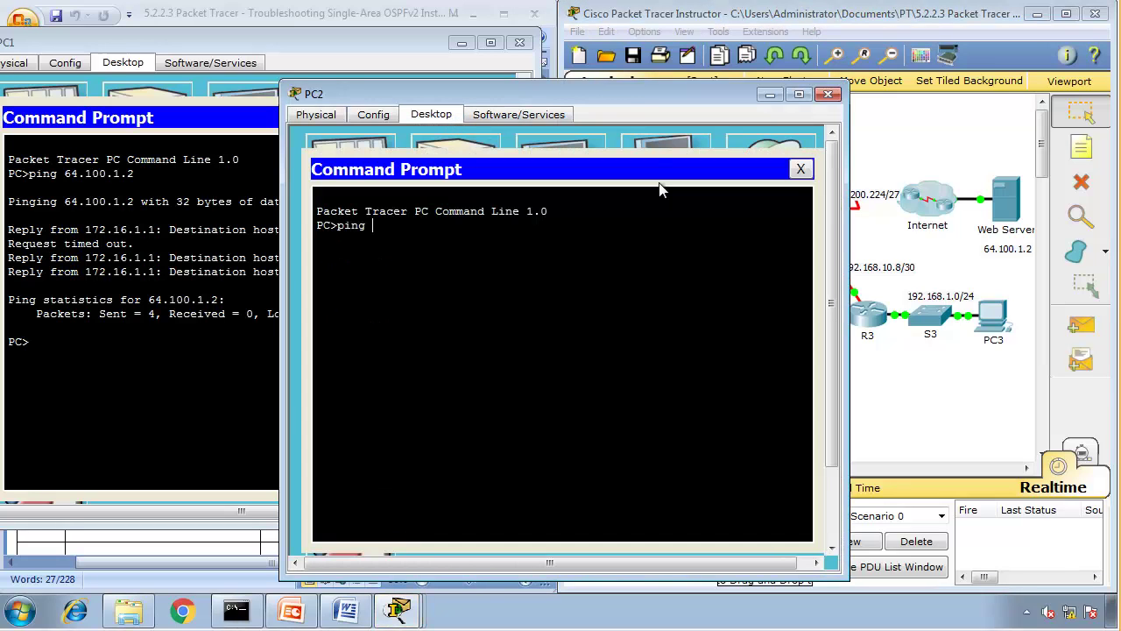
type(" 64.100.1")
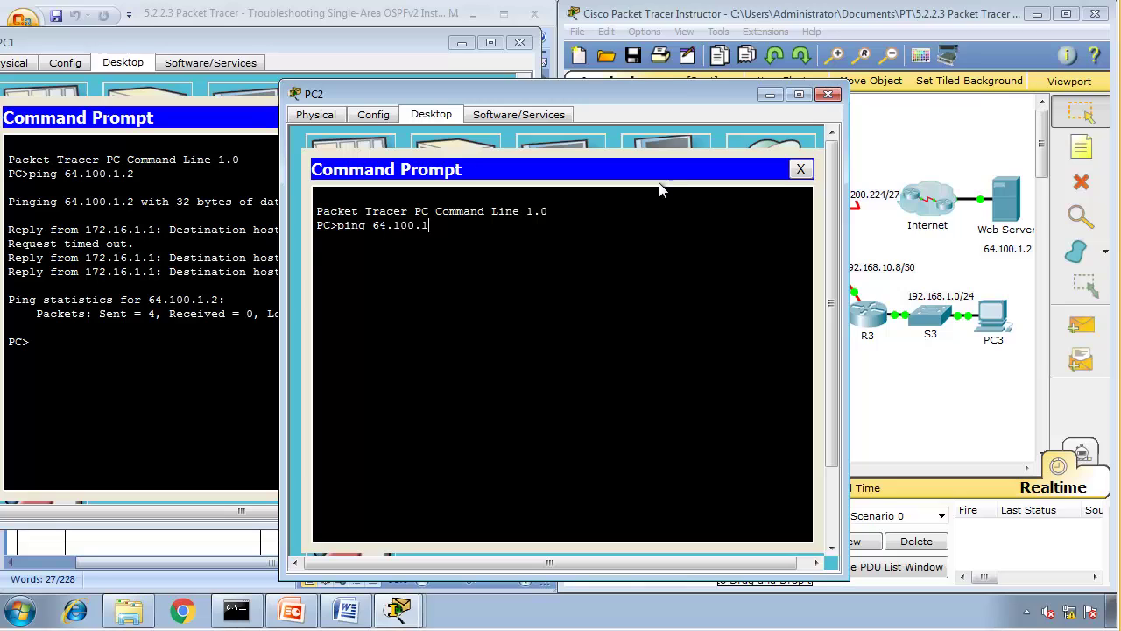
type(".2")
key("Return")
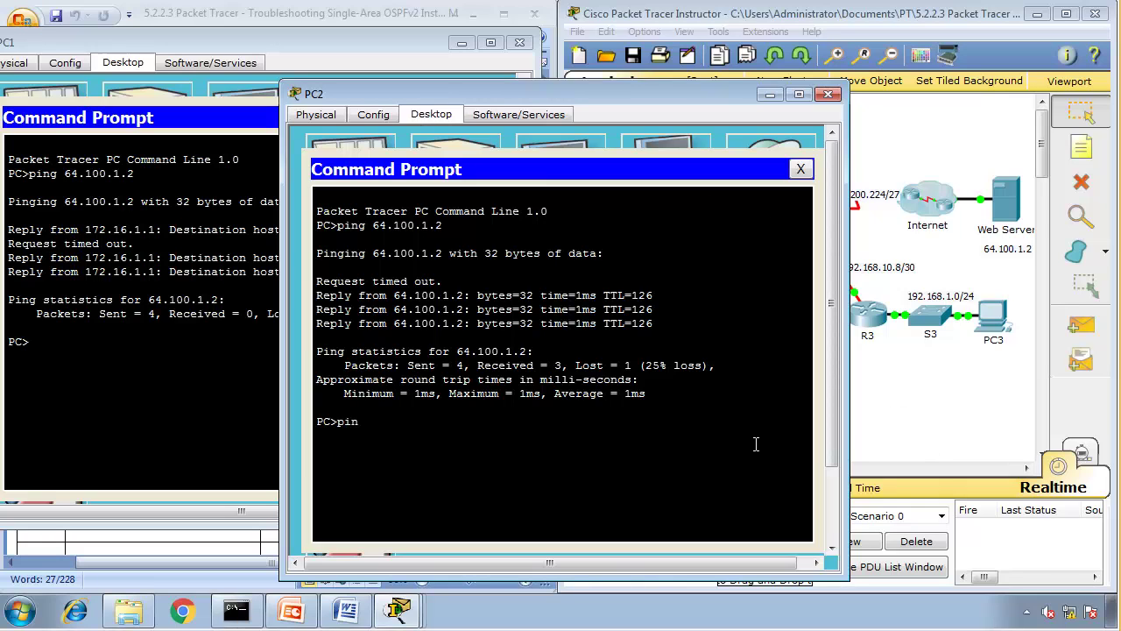
type("pconfig")
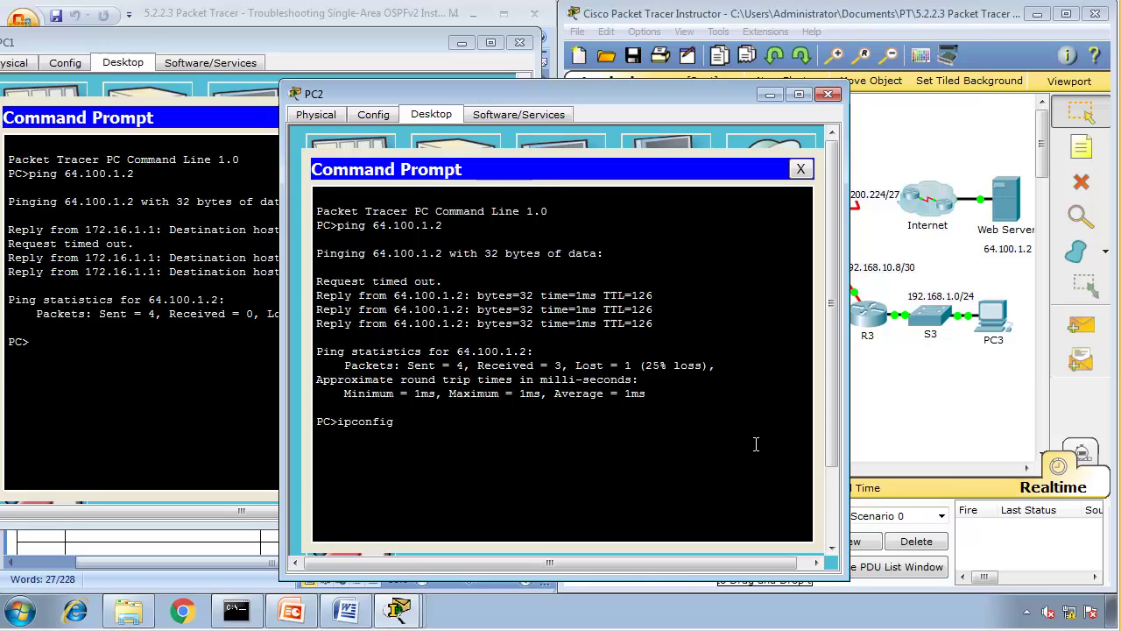
key("Return")
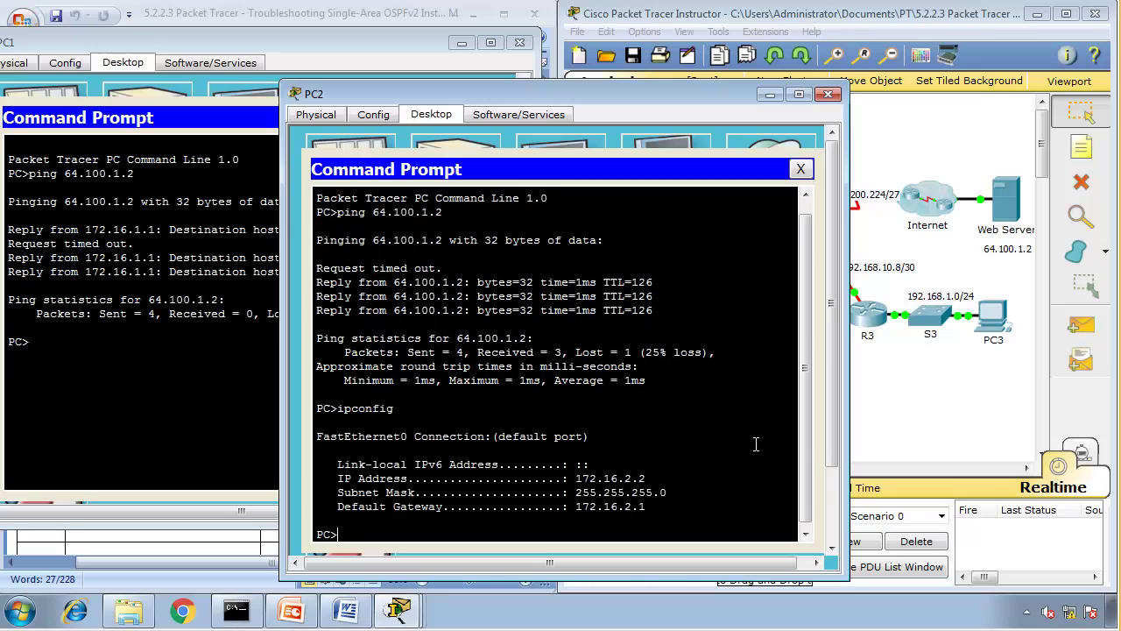
On R2's CLI, enter privileged mode and run show ip route.
left_click(911, 414)
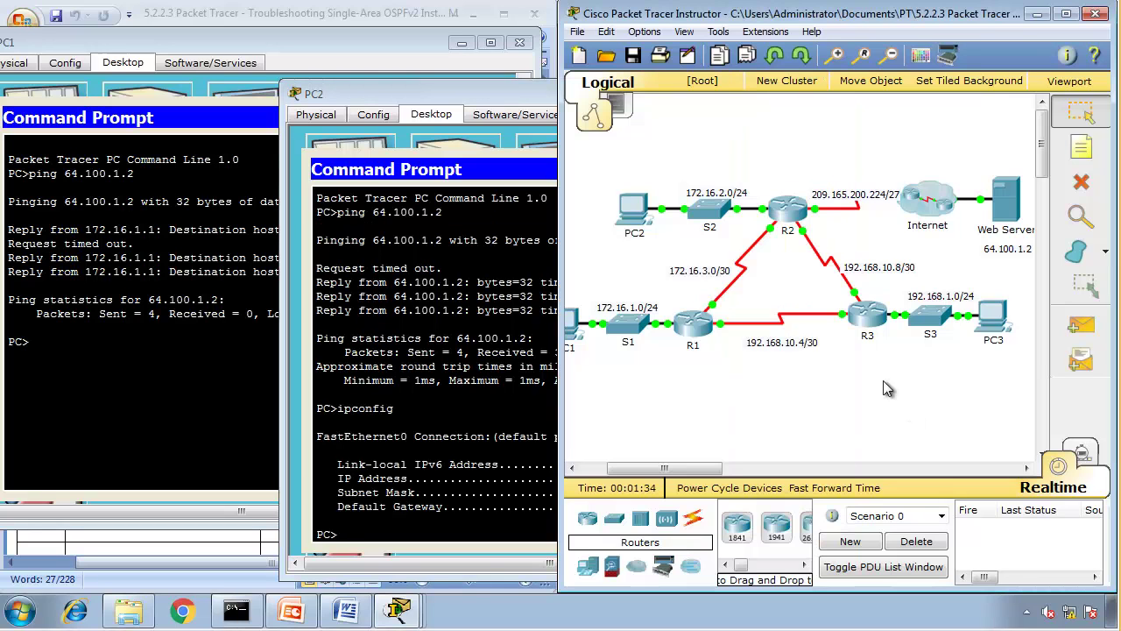
left_click(789, 211)
left_click(420, 116)
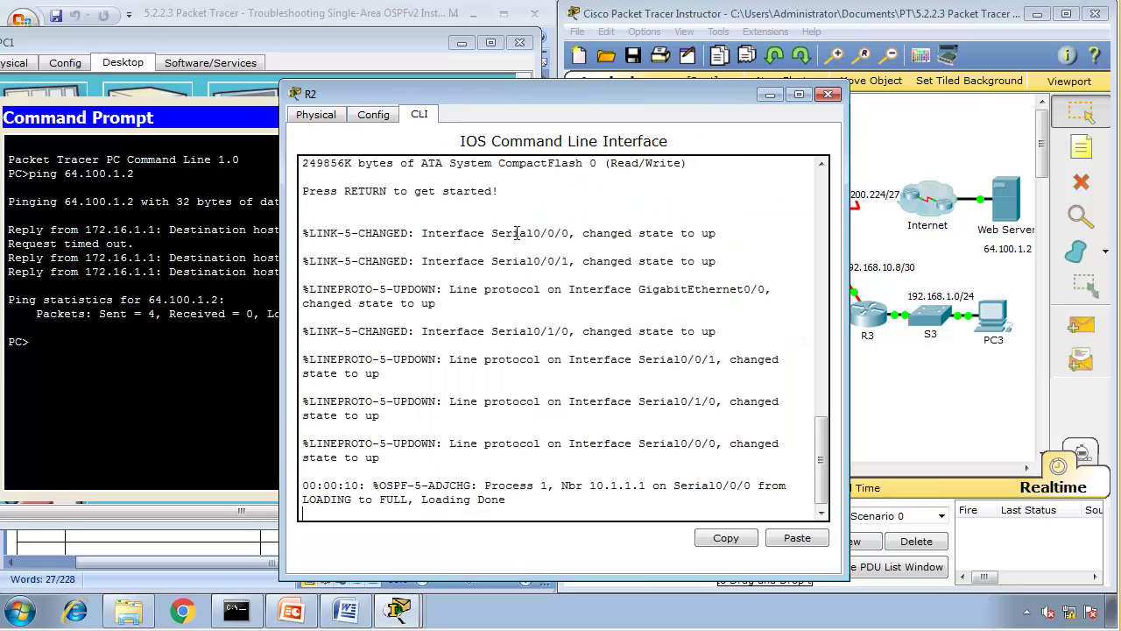
key("Return")
key("Return")
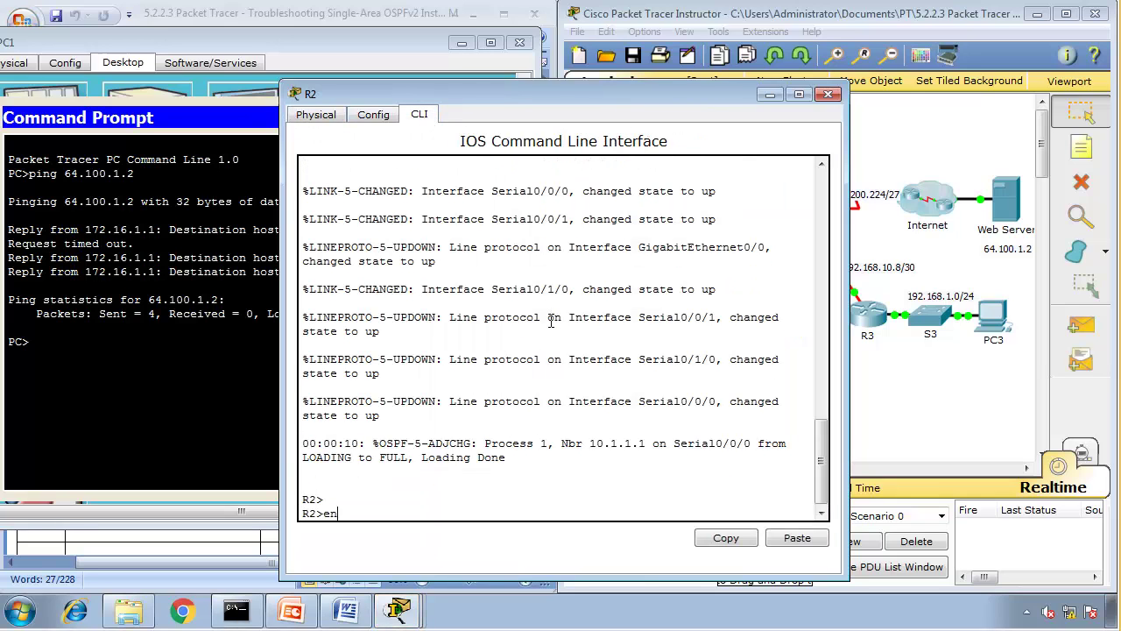
type("en")
key("Return")
type("show")
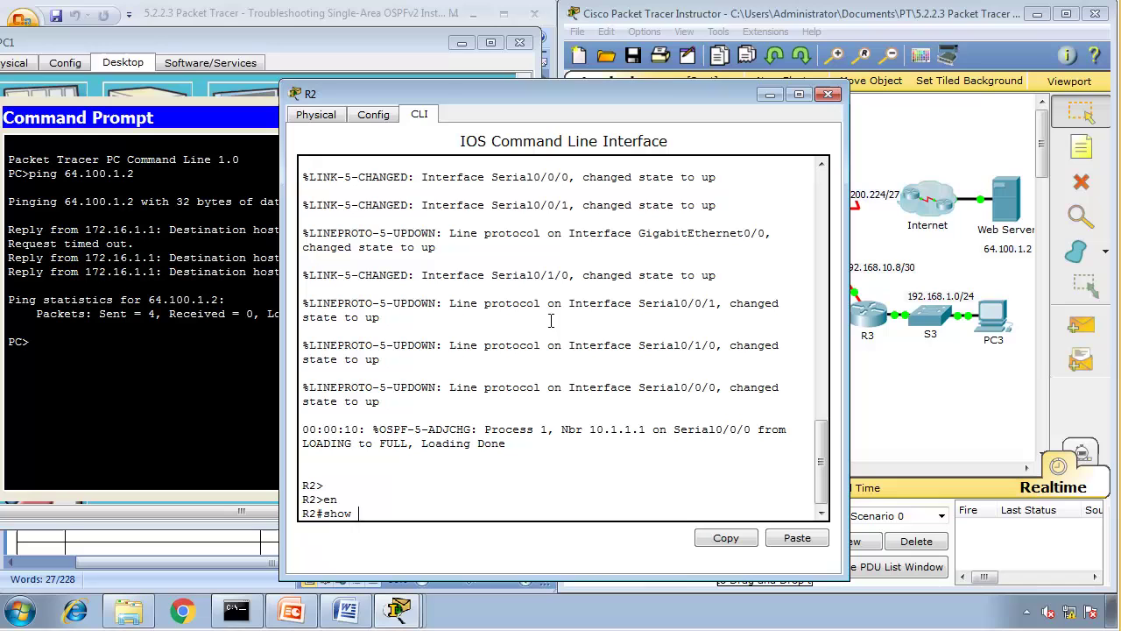
type(" ip route")
key("Return")
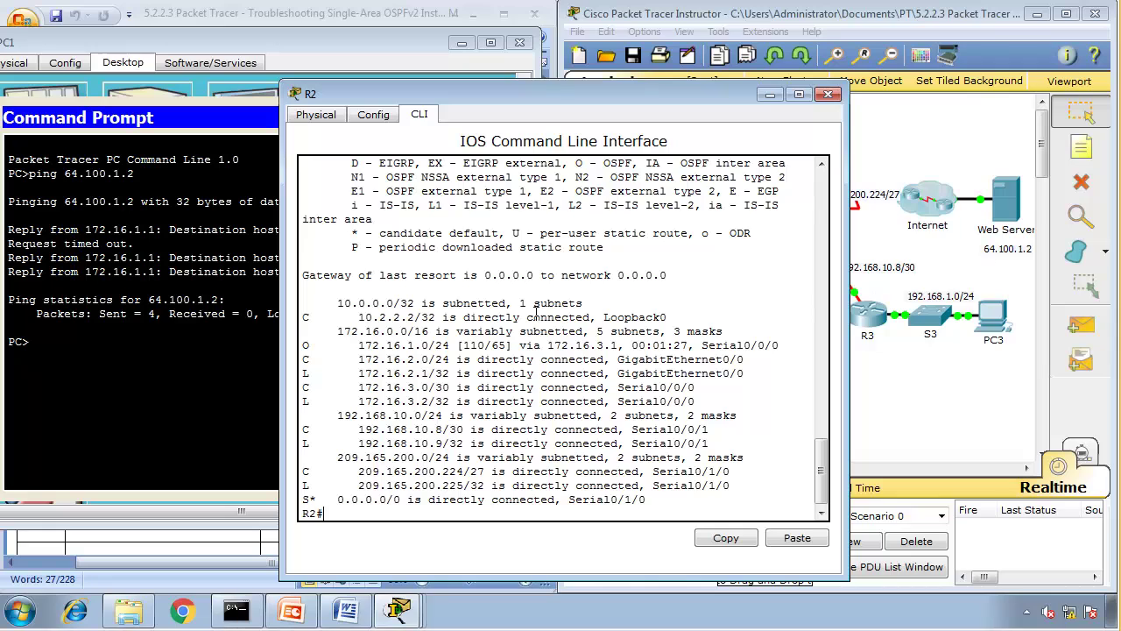
Highlight R2's gateway of last resort and its OSPF route to 172.16.1.0/24.
left_click_drag(692, 276, 294, 278)
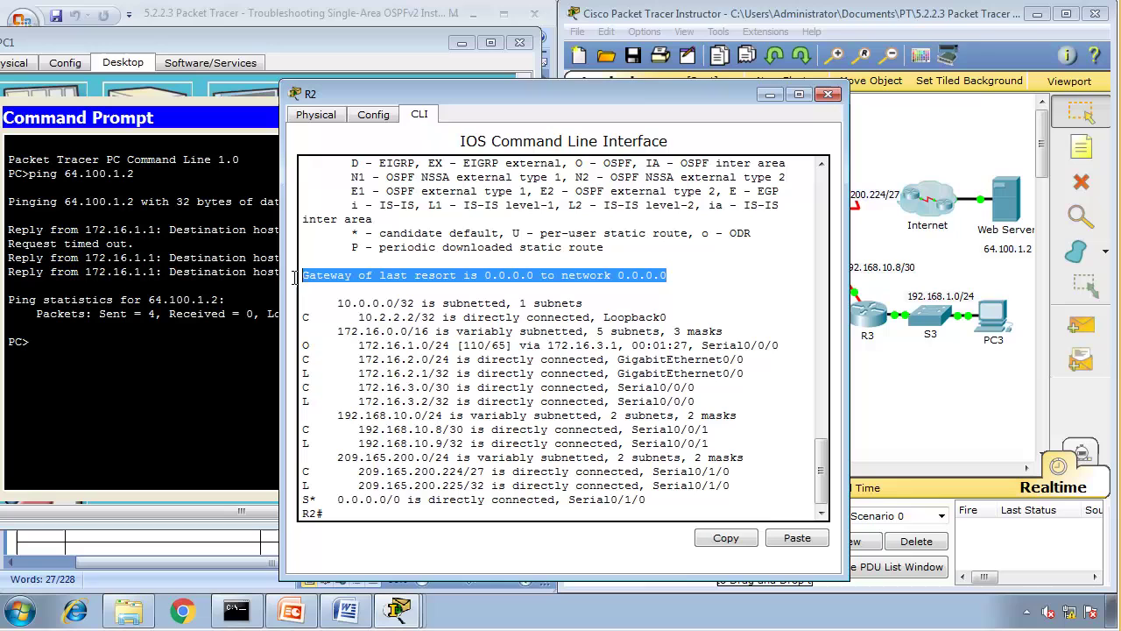
left_click_drag(724, 95, 444, 102)
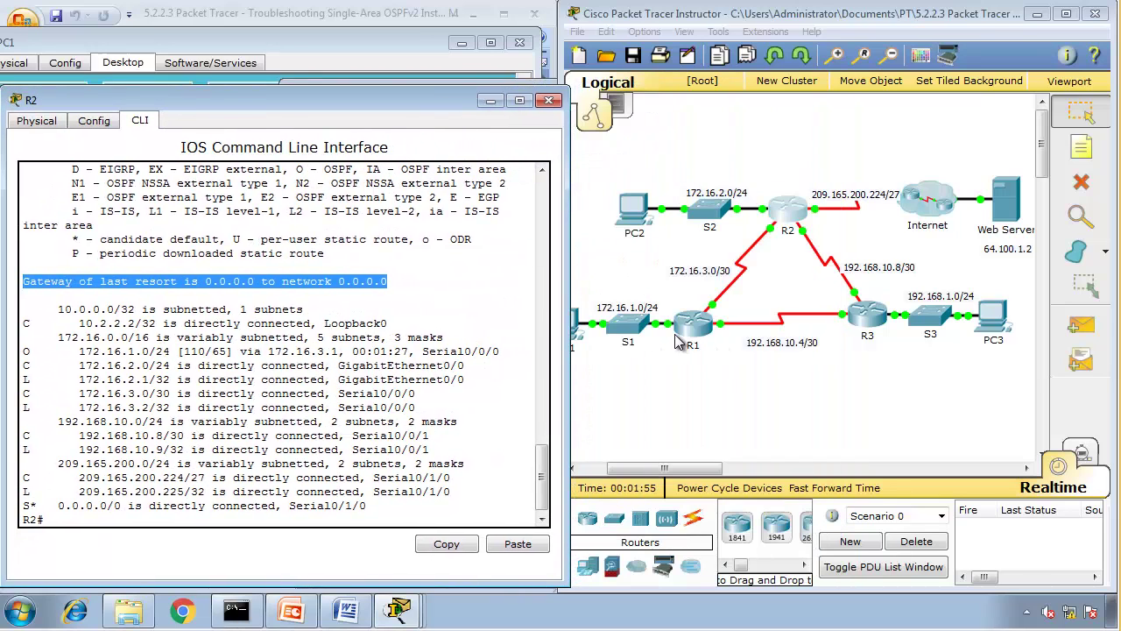
left_click_drag(27, 351, 510, 359)
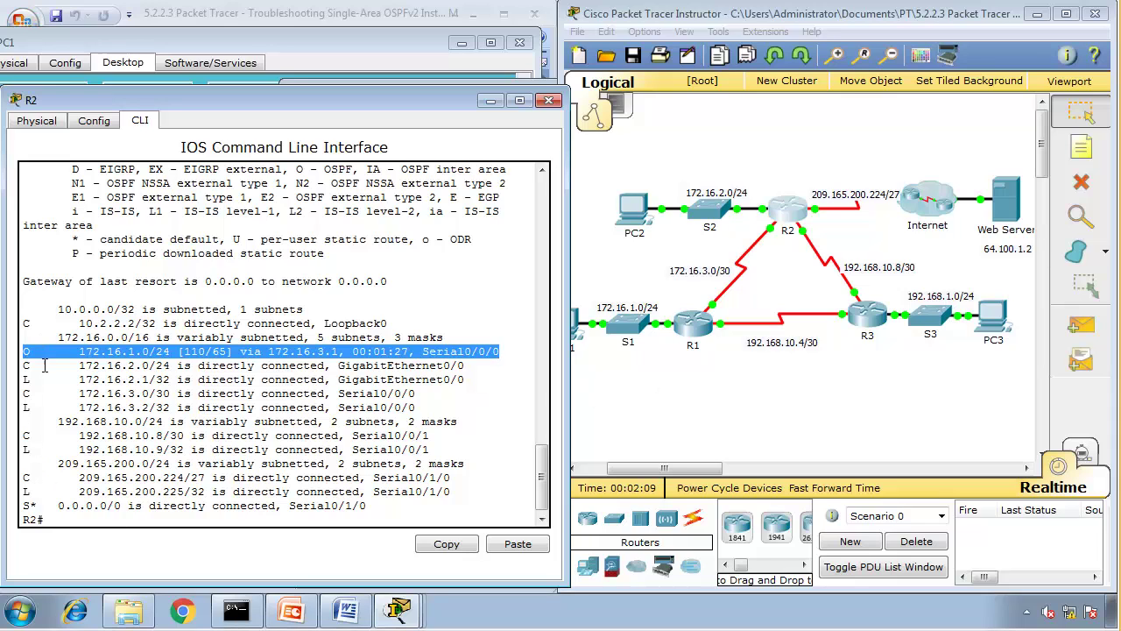
On R1's CLI, enter privileged mode and run show ip route.
left_click(696, 331)
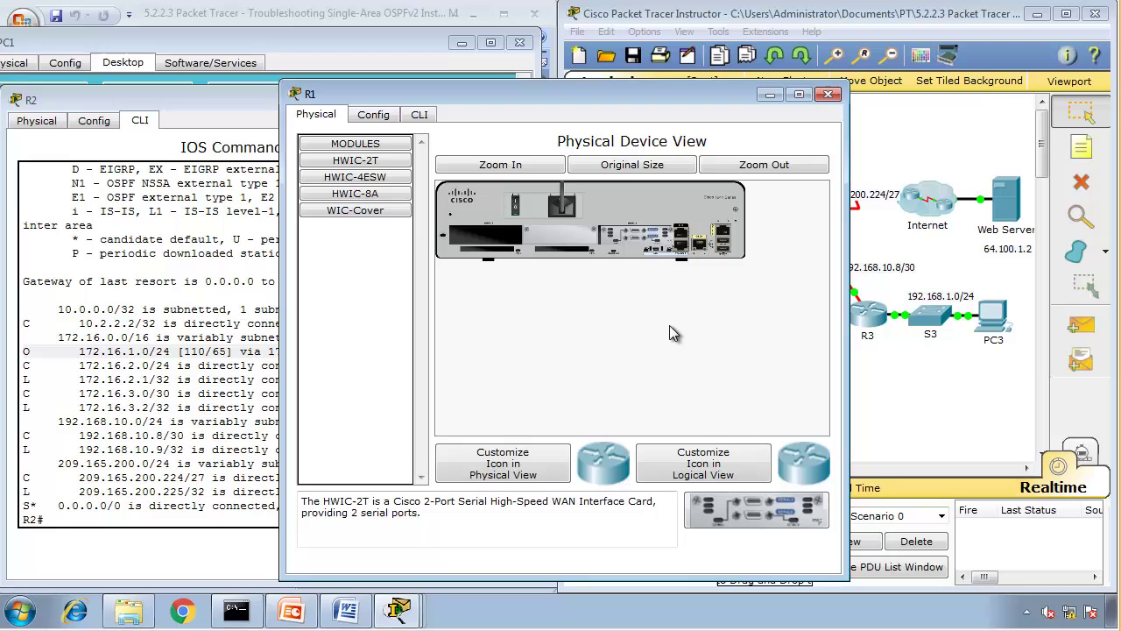
left_click(419, 113)
left_click_drag(449, 102, 253, 88)
key("Return")
type("e")
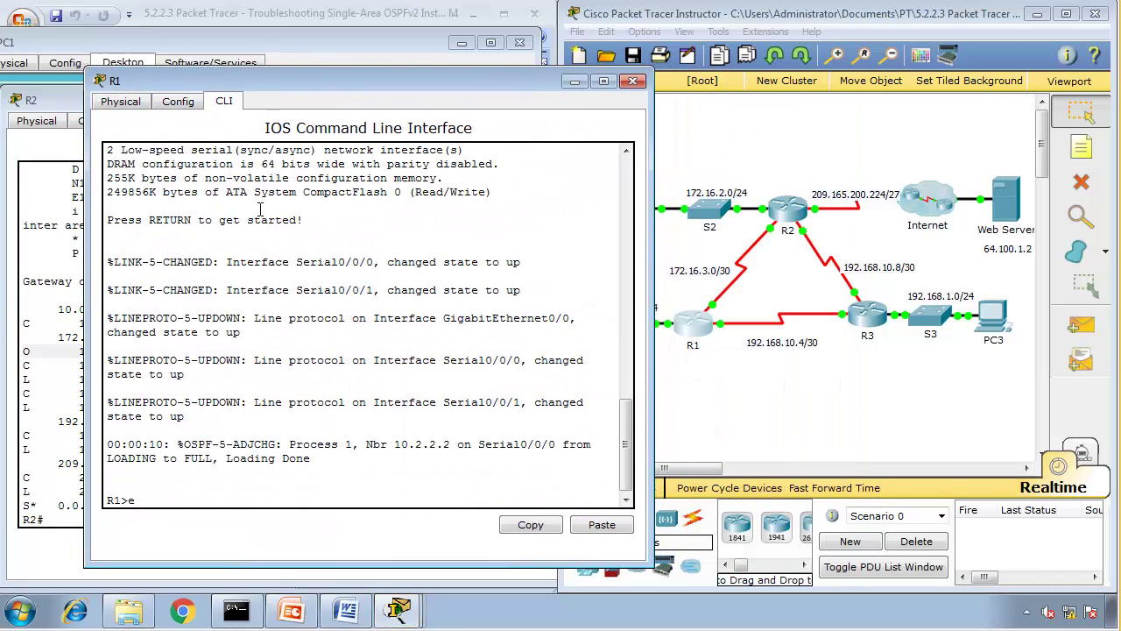
type("n")
key("Return")
type("show")
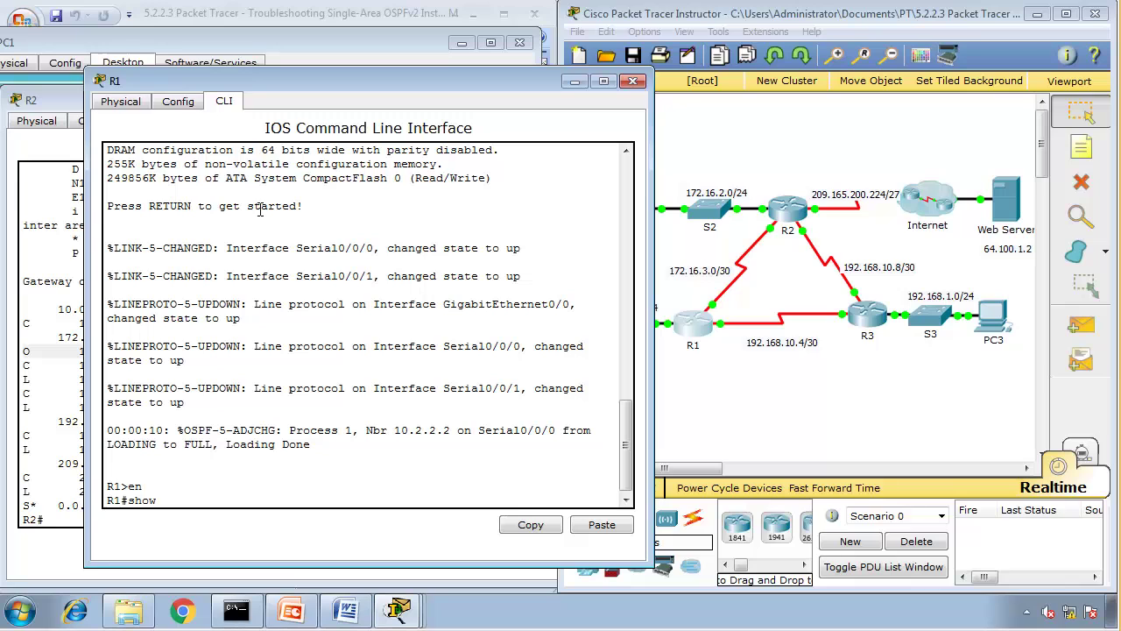
type(" ip route")
key("Return")
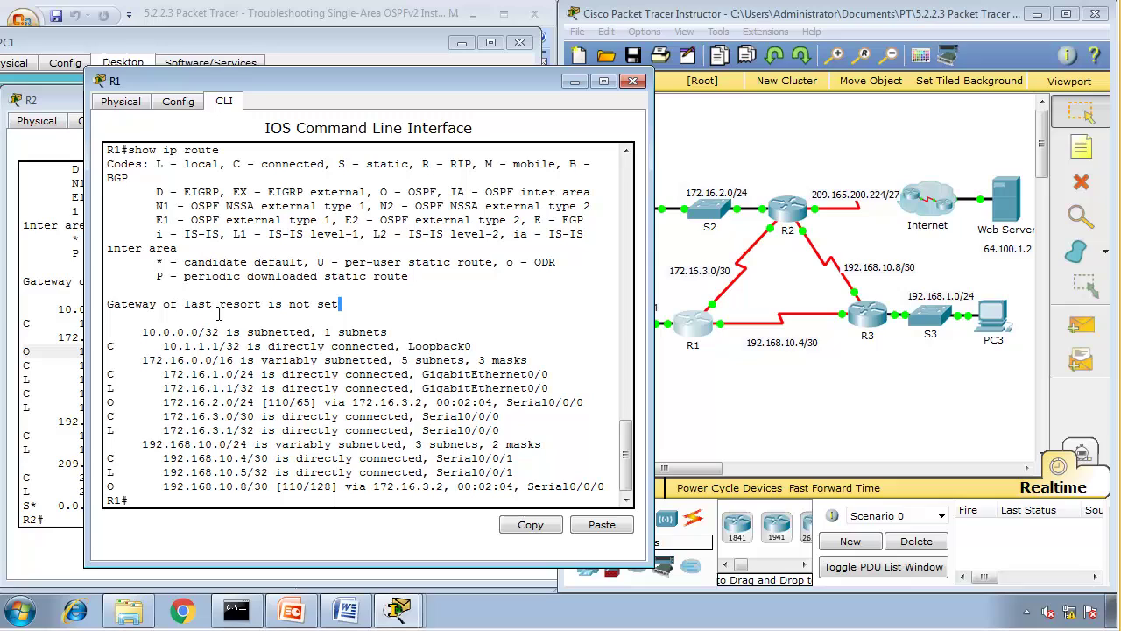
Highlight R1's missing gateway of last resort and its OSPF route to 172.16.2.0/24.
left_click_drag(342, 305, 92, 311)
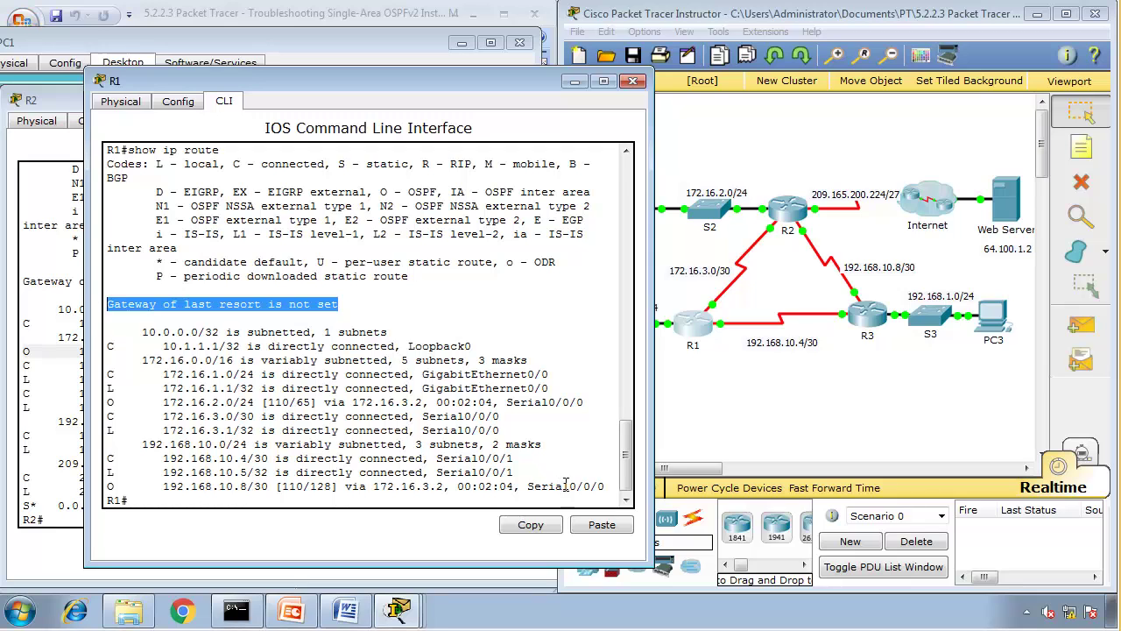
left_click_drag(604, 487, 71, 343)
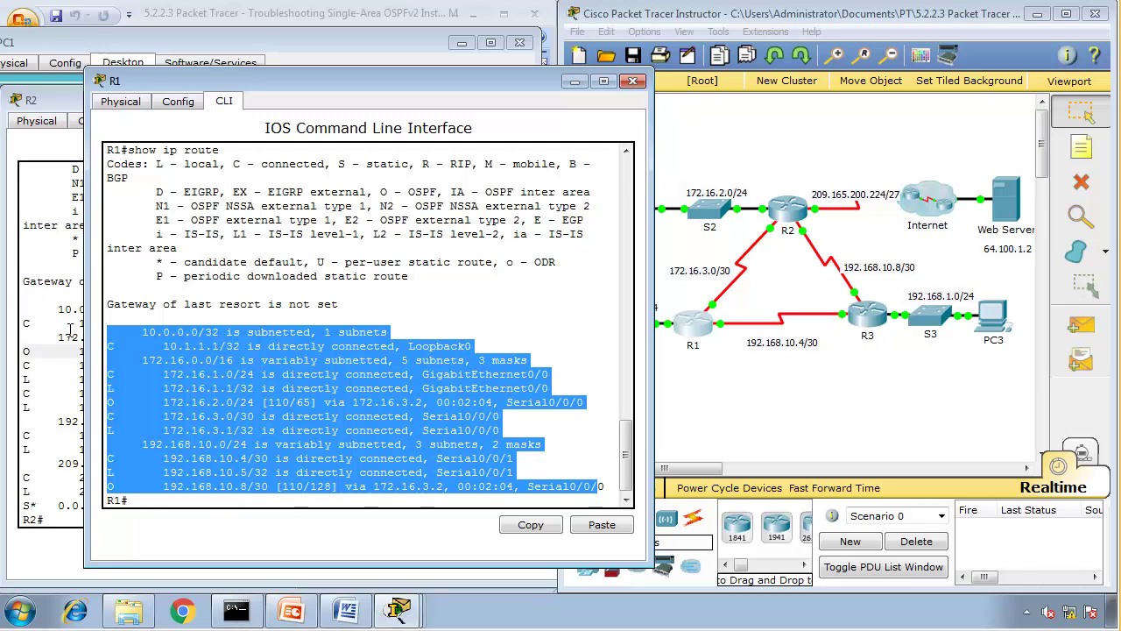
left_click(210, 454)
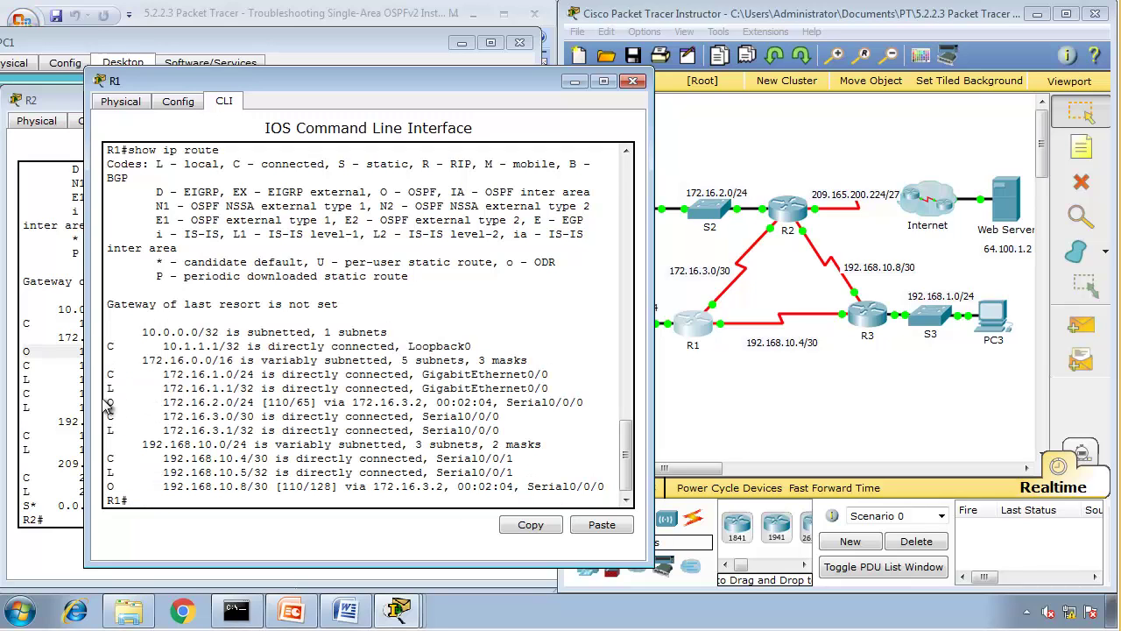
left_click_drag(108, 402, 291, 402)
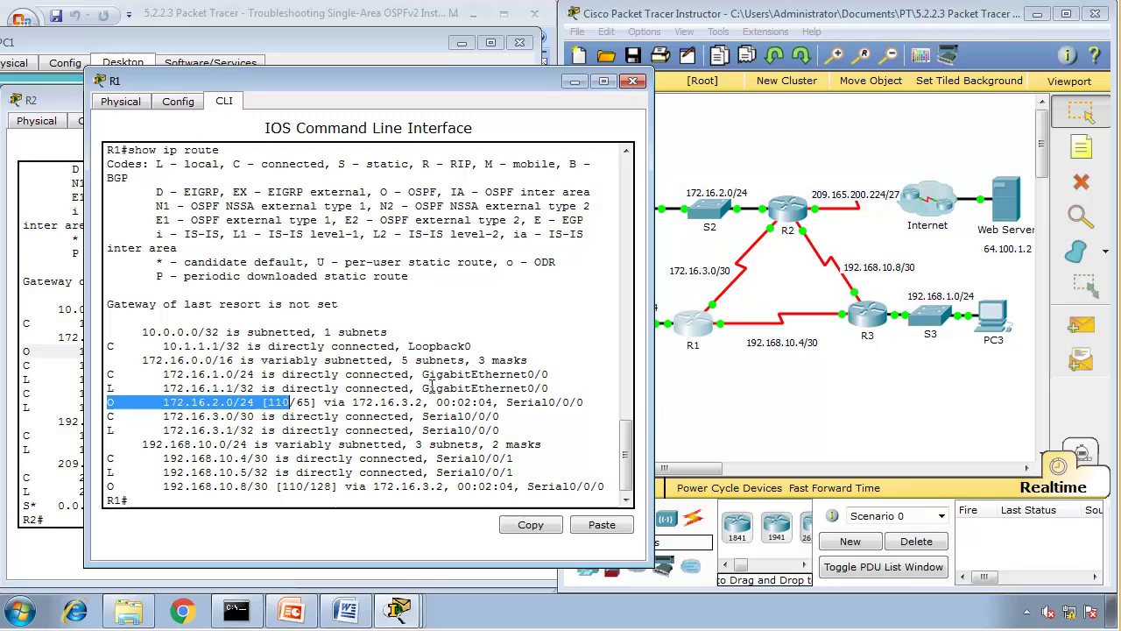
left_click(432, 385)
Run show ip ospf neighbor on R1, noting neighbour 10.2.2.2, then begin show ip protocols on R2.
type("show")
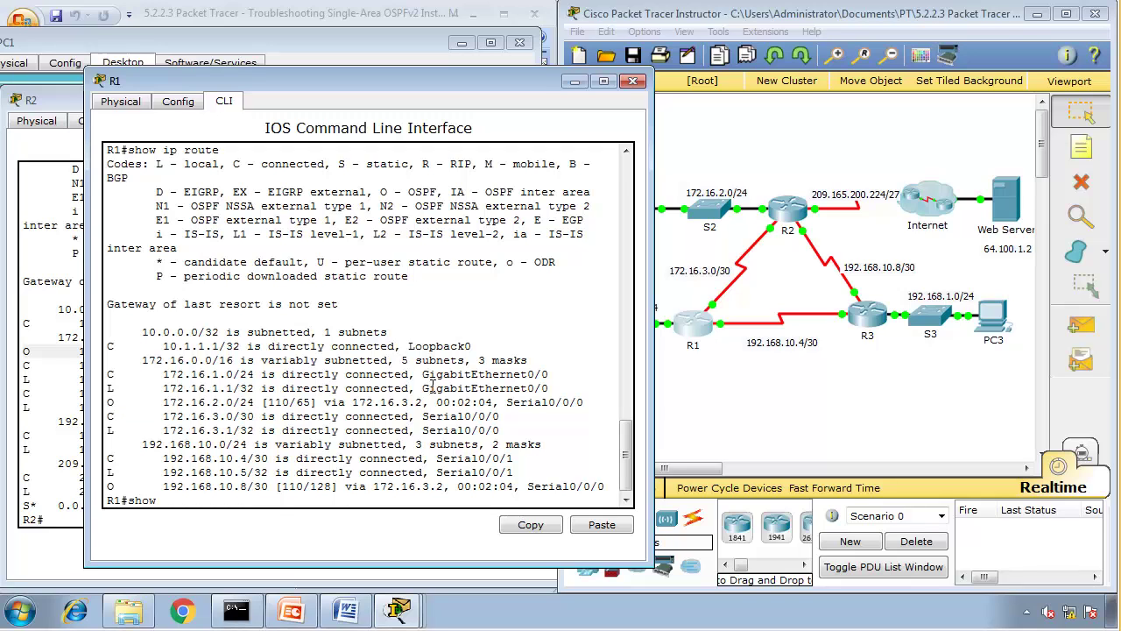
type(" ip ospf ne")
key("Return")
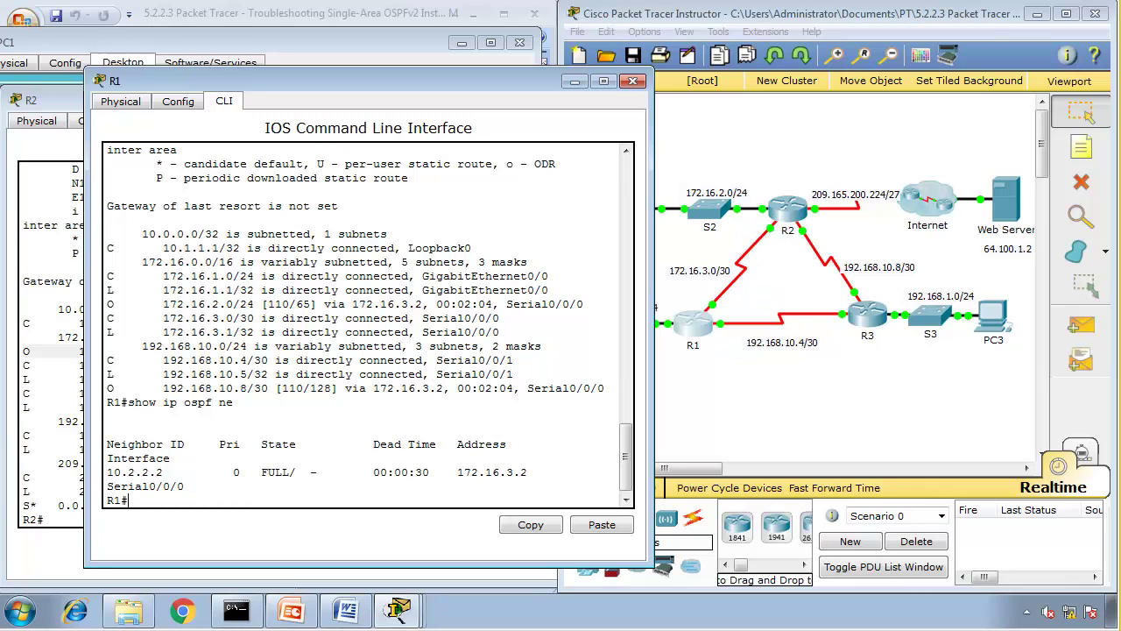
left_click_drag(165, 474, 106, 474)
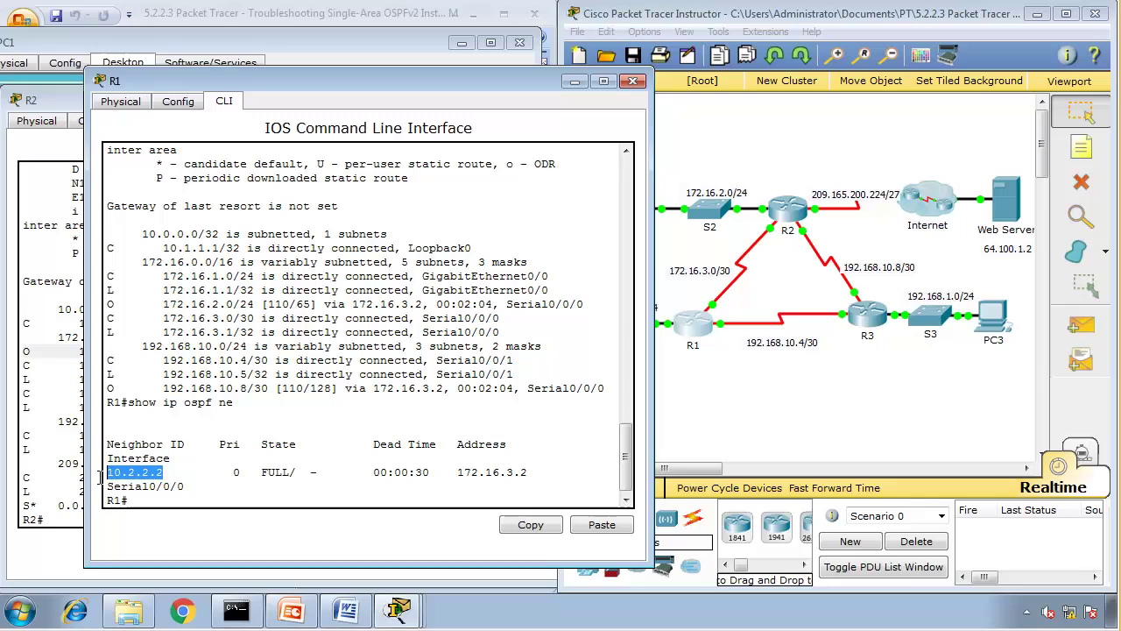
left_click(80, 474)
type("show ip")
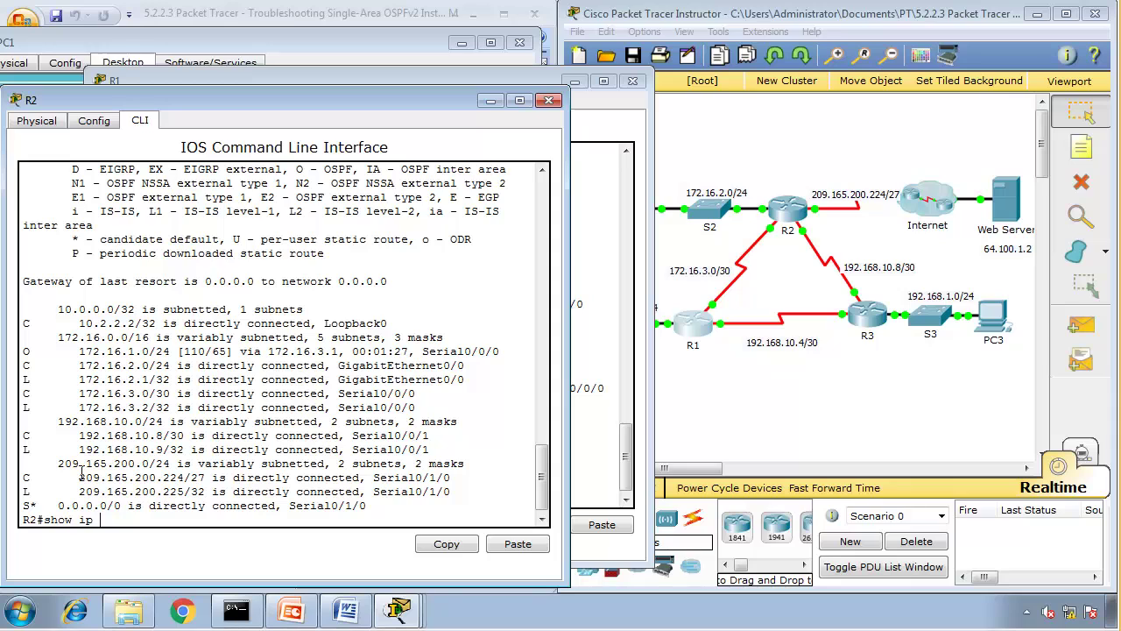
type(" prot")
Run show ip protocols on R2 and compare router ID 10.2.2.2 with R1's output.
key("Tab")
key("Return")
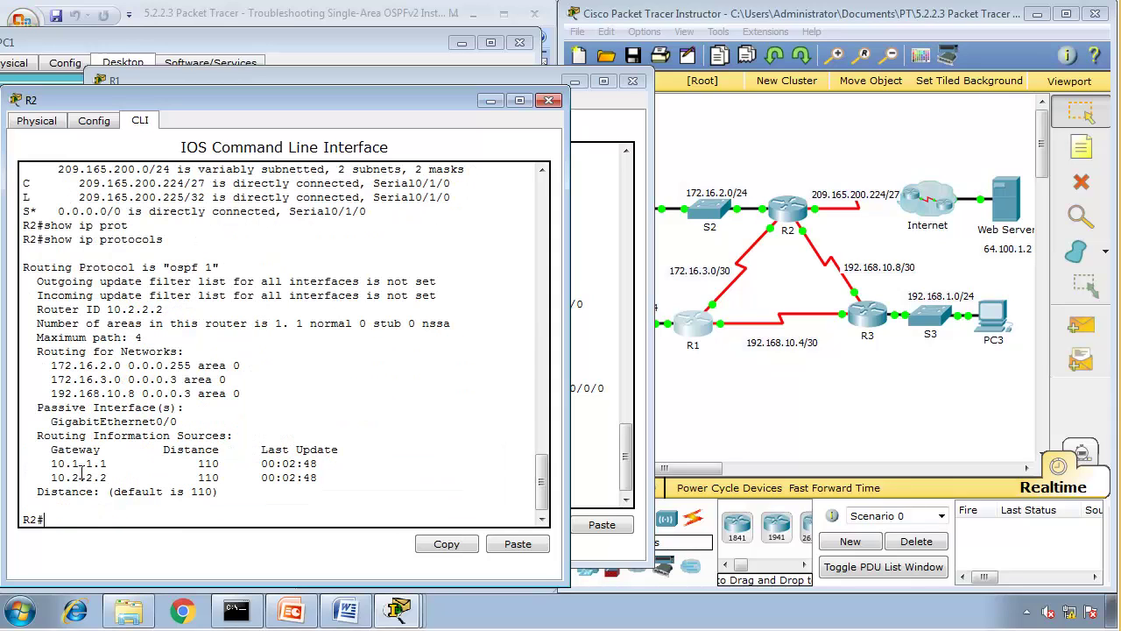
left_click_drag(163, 310, 37, 309)
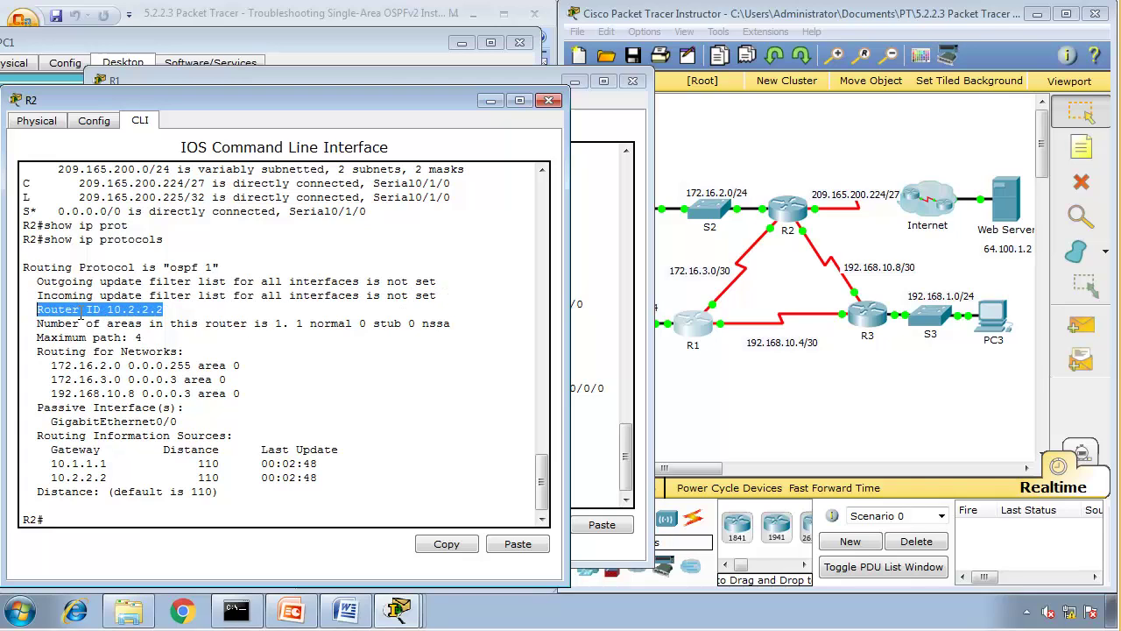
left_click(604, 412)
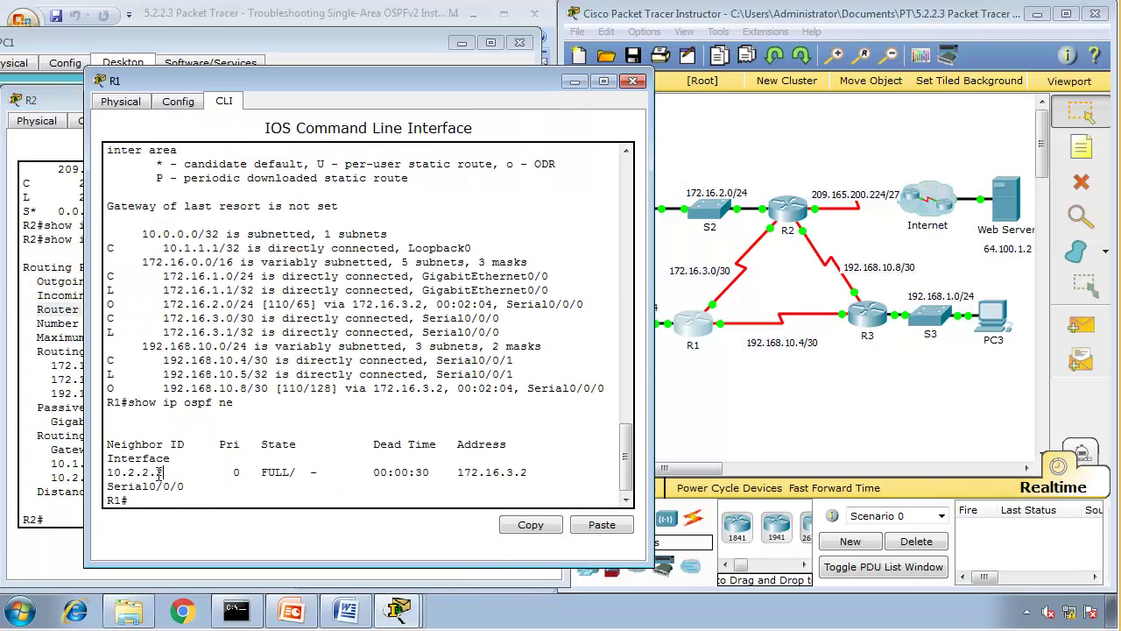
left_click_drag(161, 472, 100, 474)
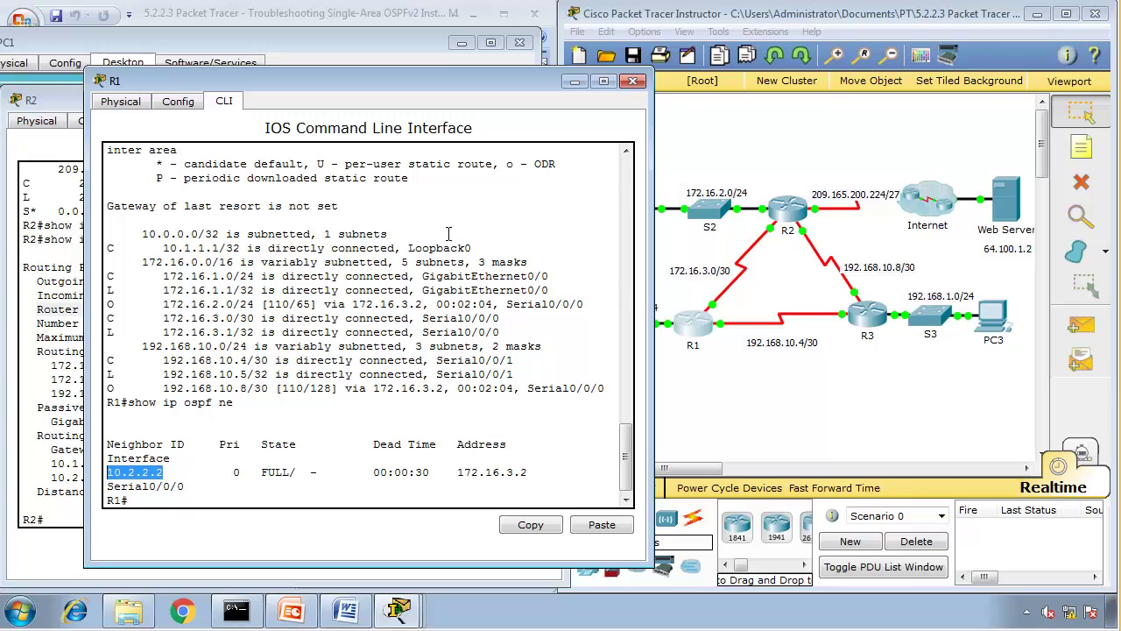
left_click_drag(341, 211, 105, 209)
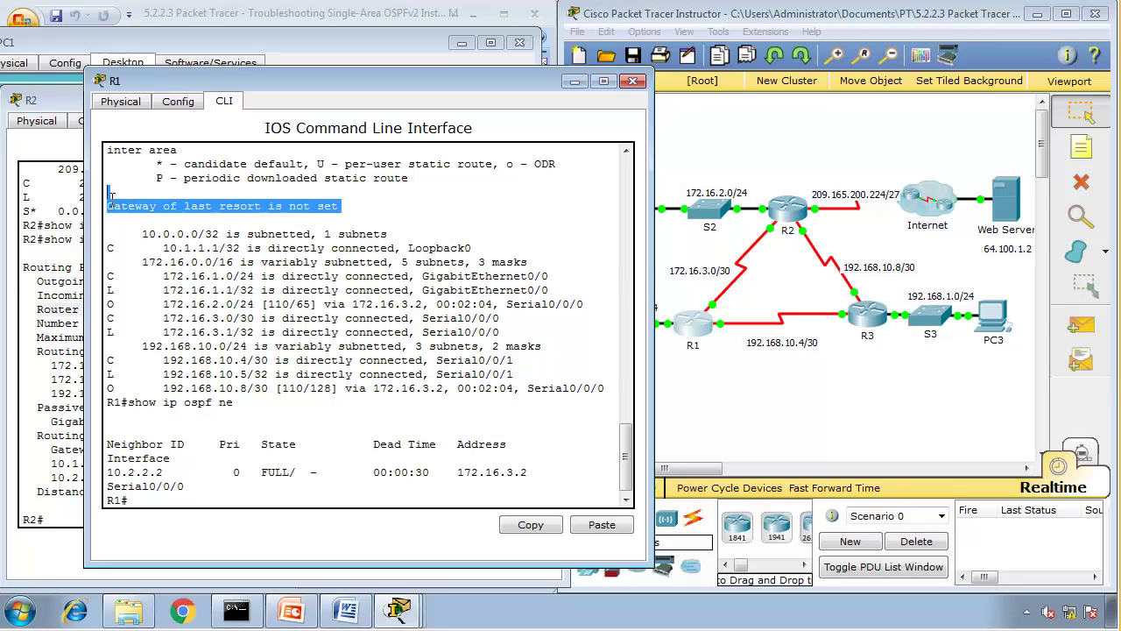
Recheck R2's gateway of last resort line, then return to Word's Documentation Table.
left_click(77, 248)
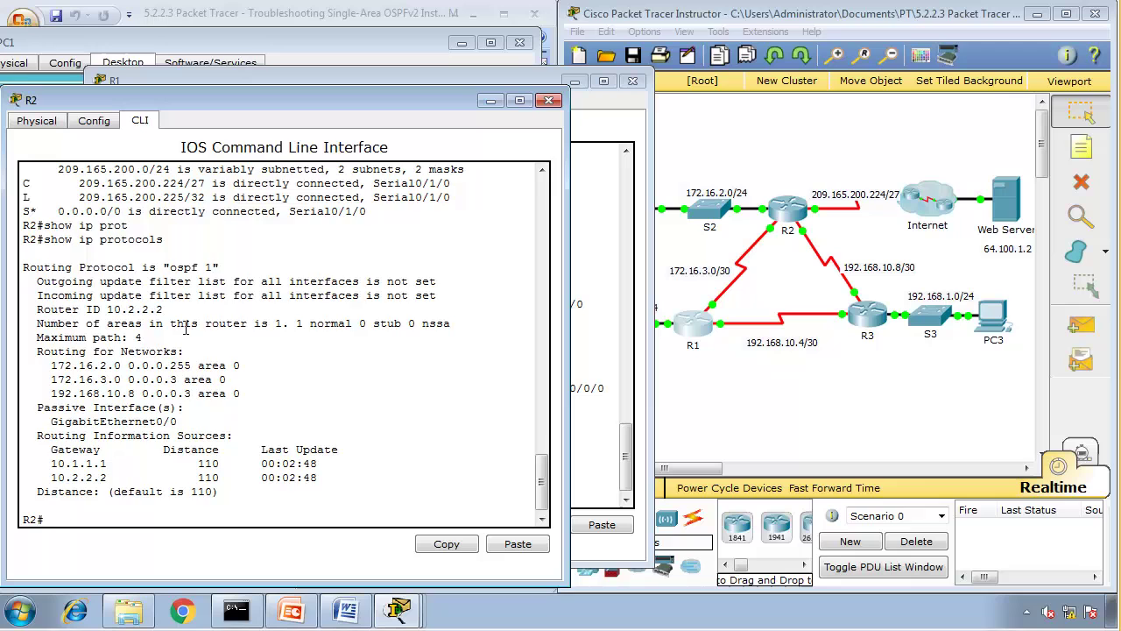
scroll(307, 338, "up", 10)
left_click_drag(402, 302, 25, 303)
left_click(344, 415)
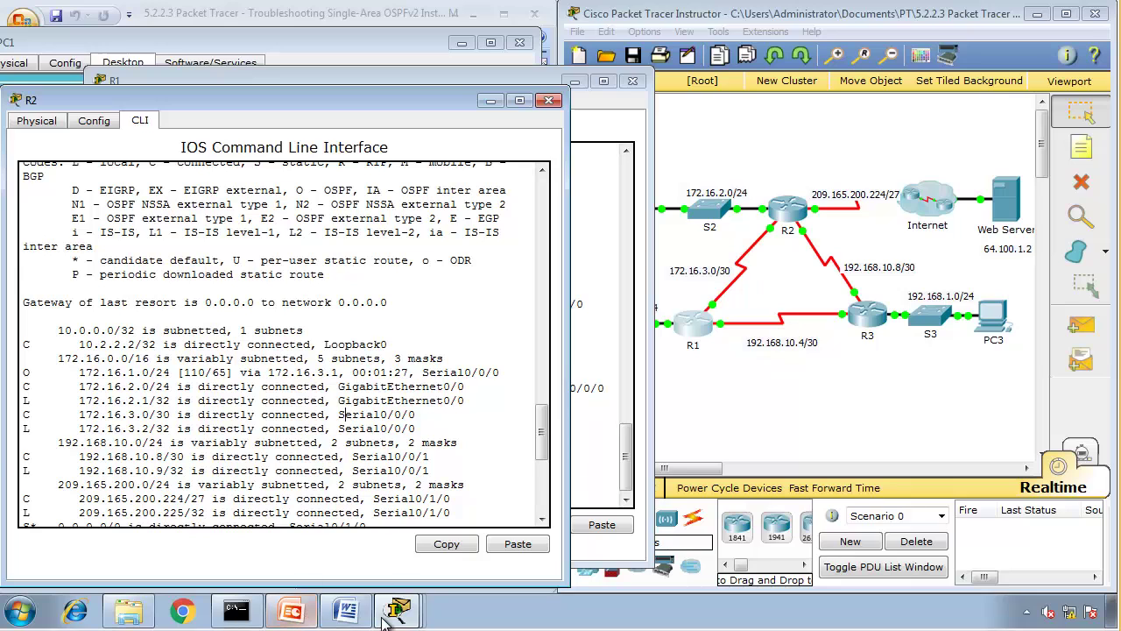
left_click(346, 611)
left_click(51, 325)
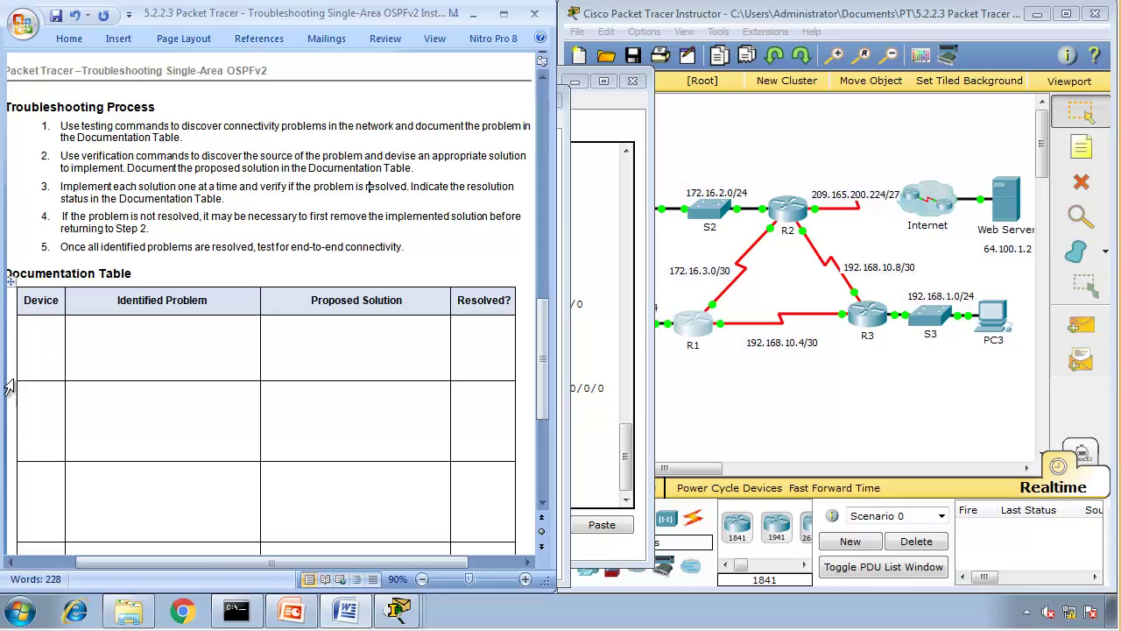
Enter Device R2 with problem 'R2 is propagating the default network'.
left_click(45, 353)
type("R2")
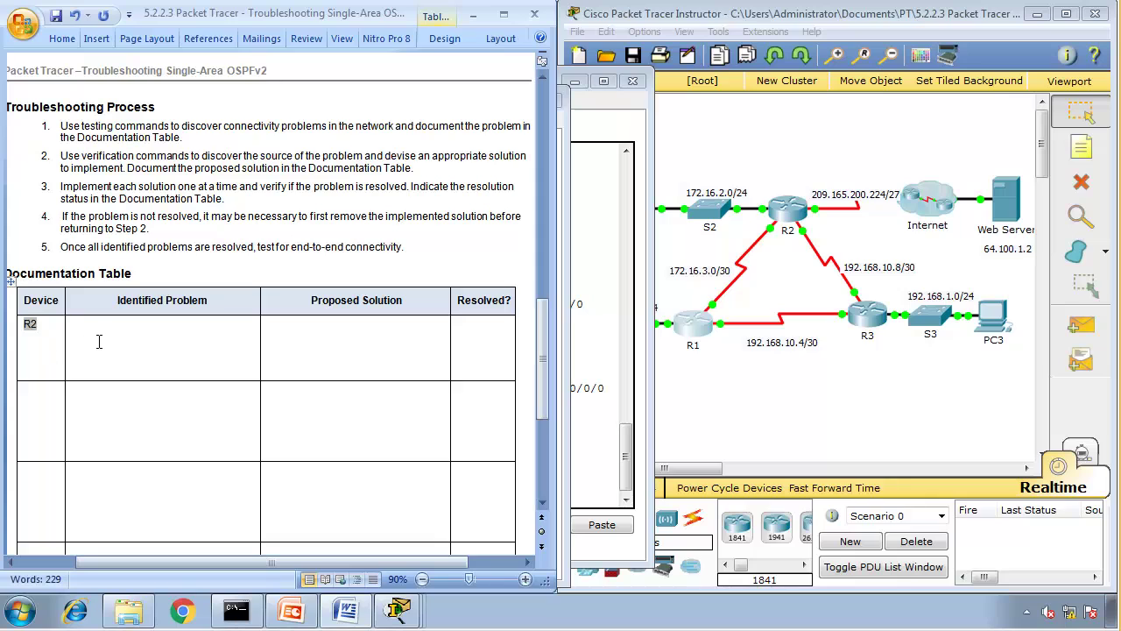
left_click(93, 342)
type("R2")
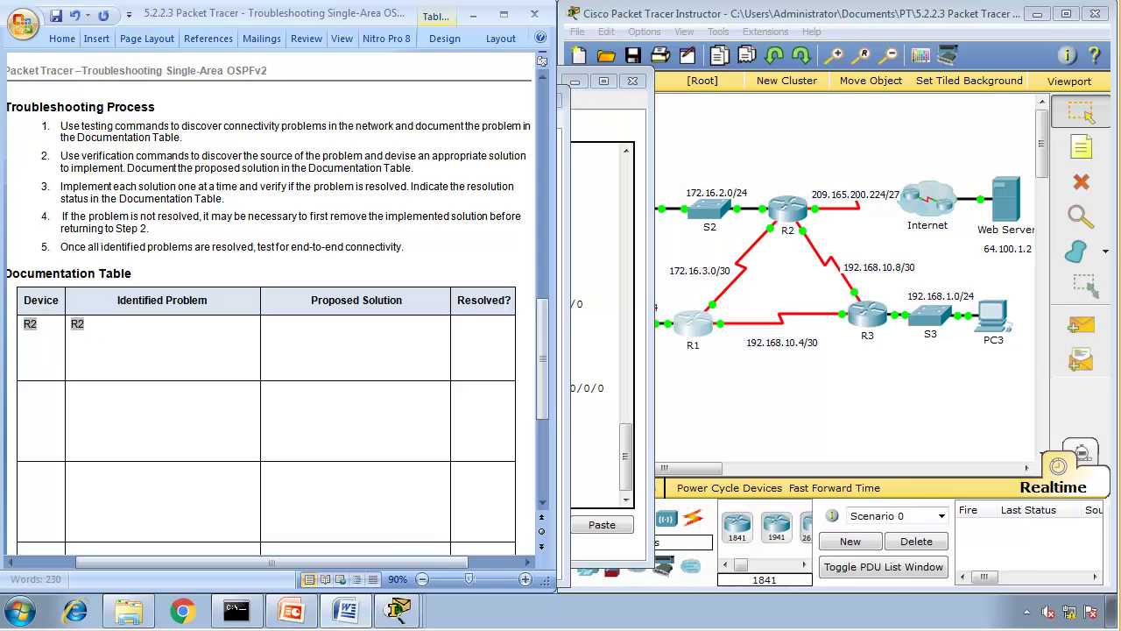
type(" is propa")
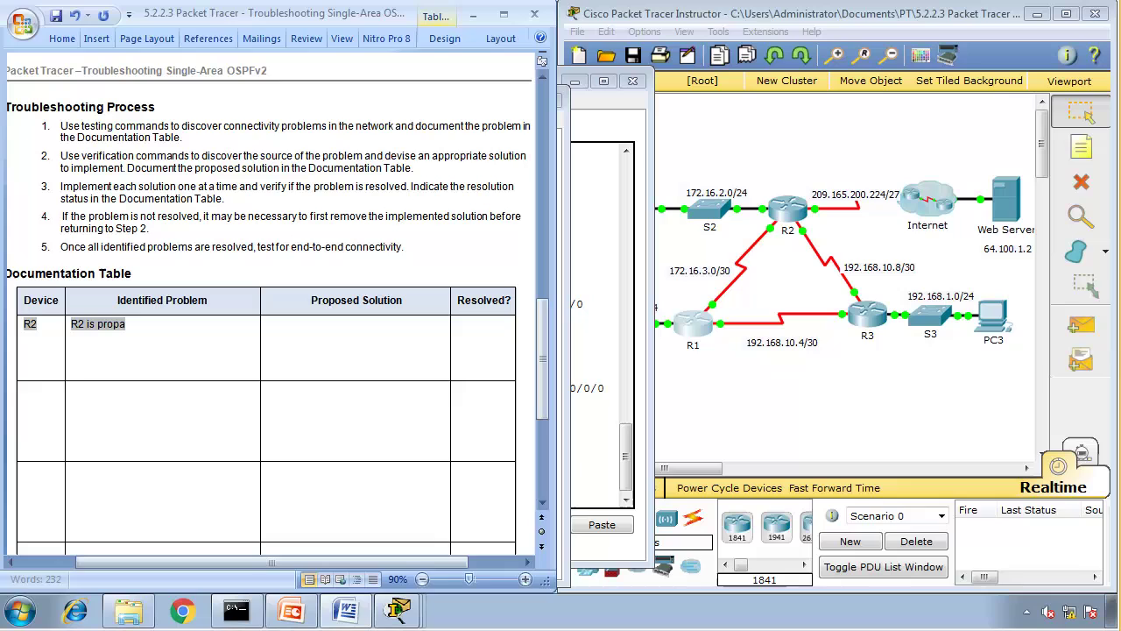
type("gating")
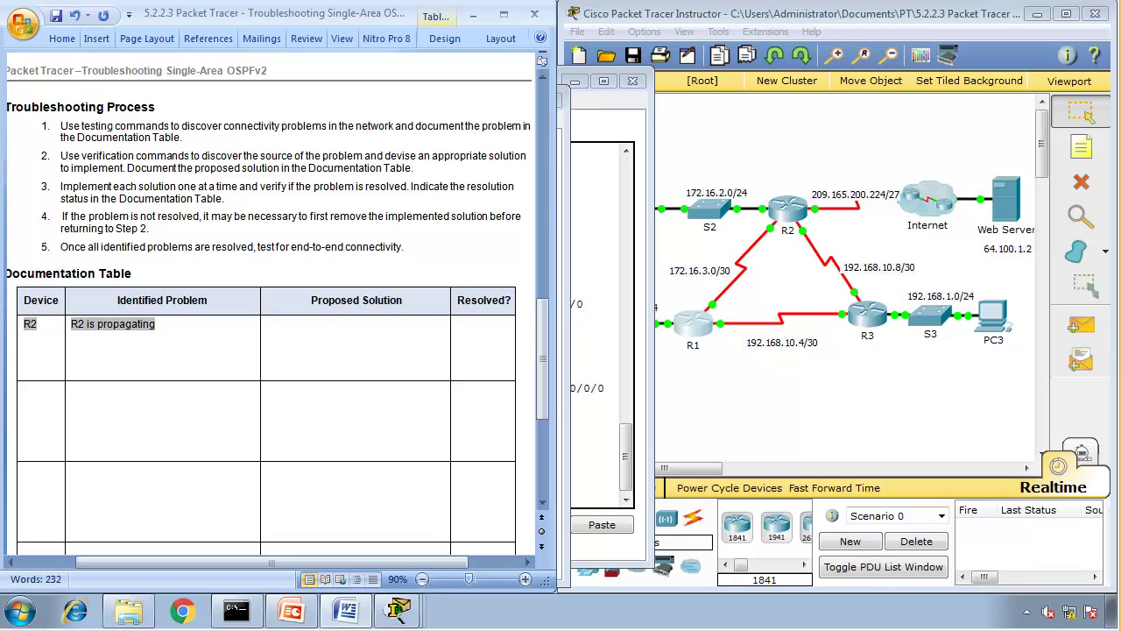
type(" the default network")
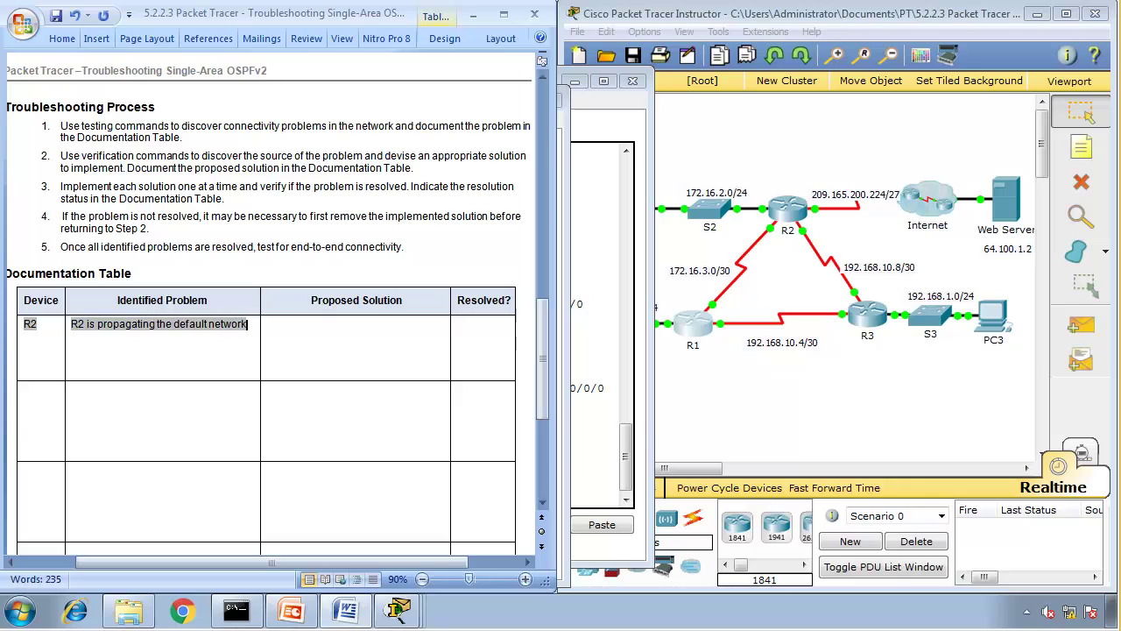
Enter the proposed solution 'router ospf 1' and 'default-network originate' on two lines.
left_click(329, 344)
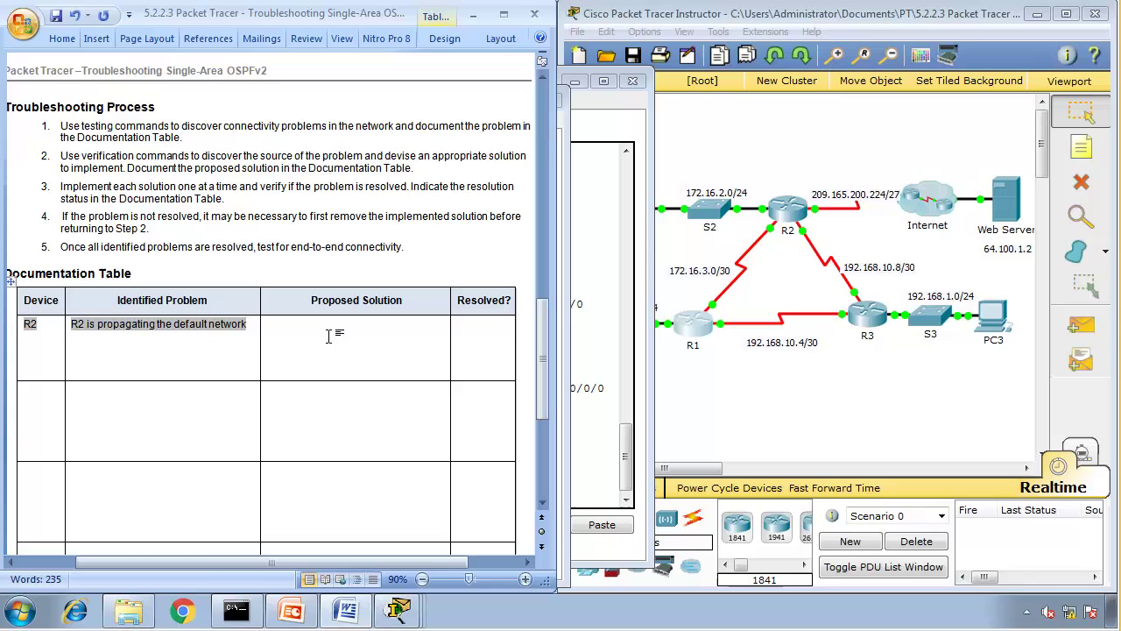
type("router os")
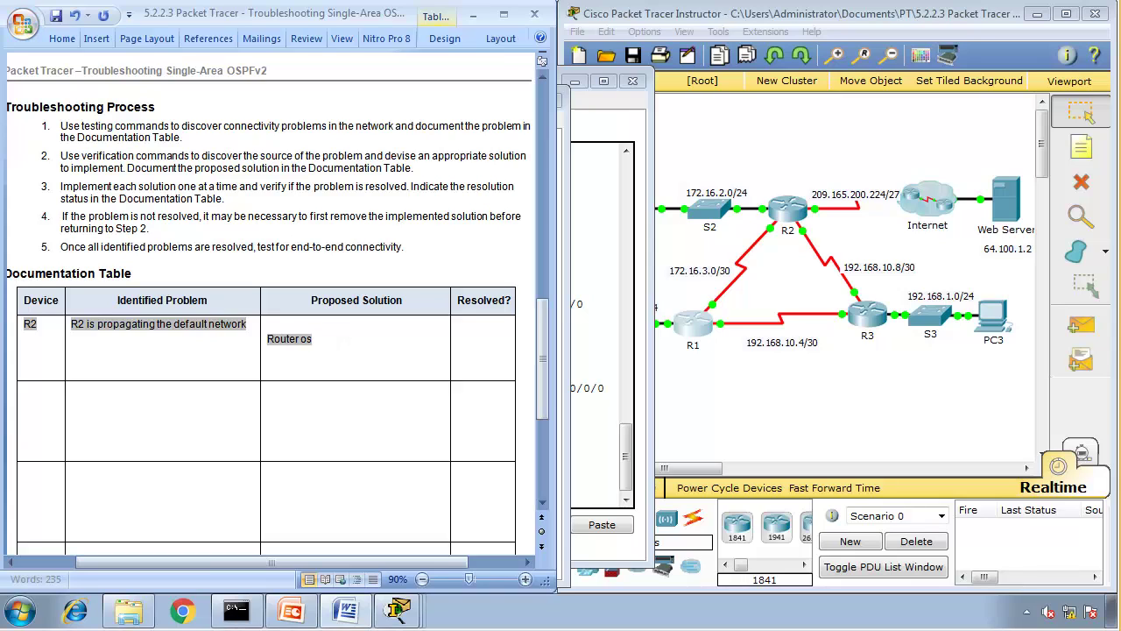
type("pf 1")
key("Return")
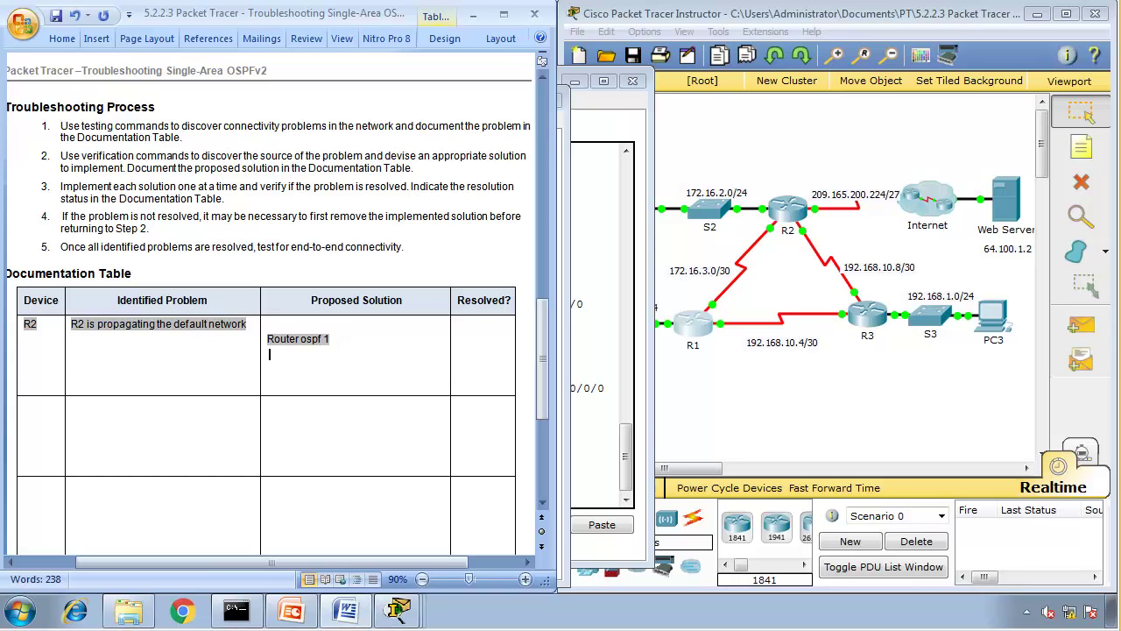
type("default-net")
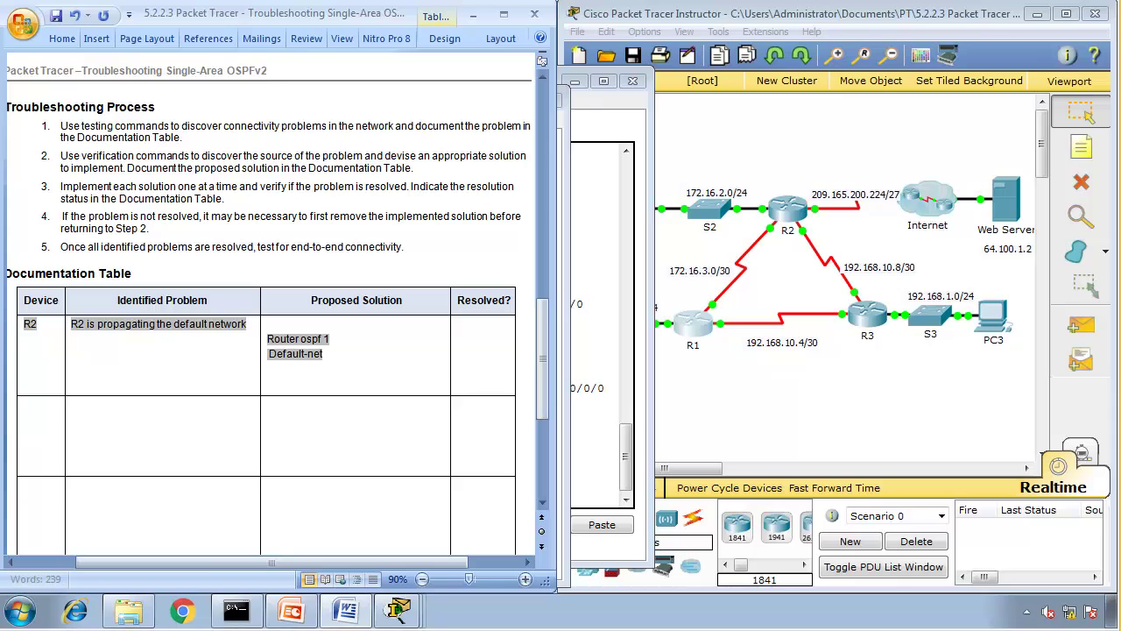
type("work")
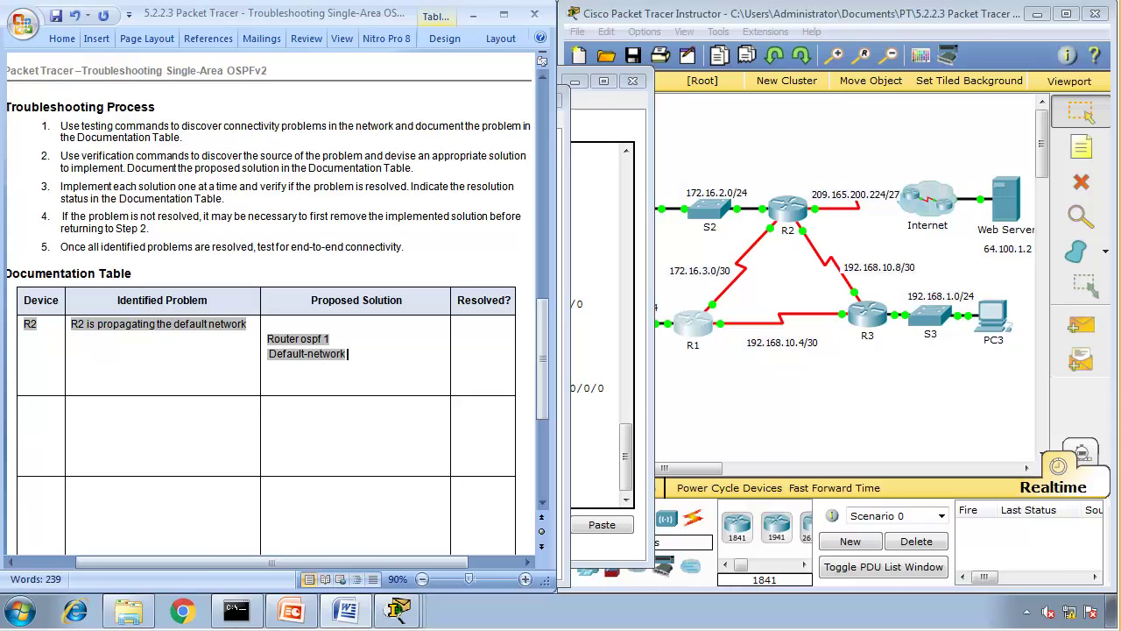
type(" originate")
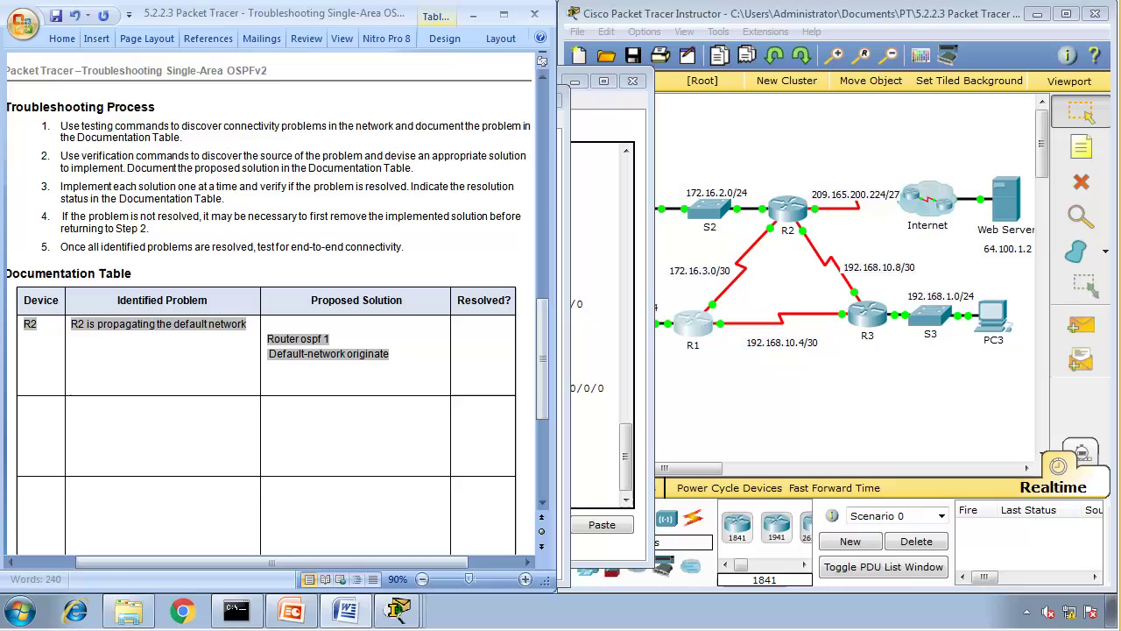
Open R2's CLI beside Word and run show ip protocols.
left_click(714, 395)
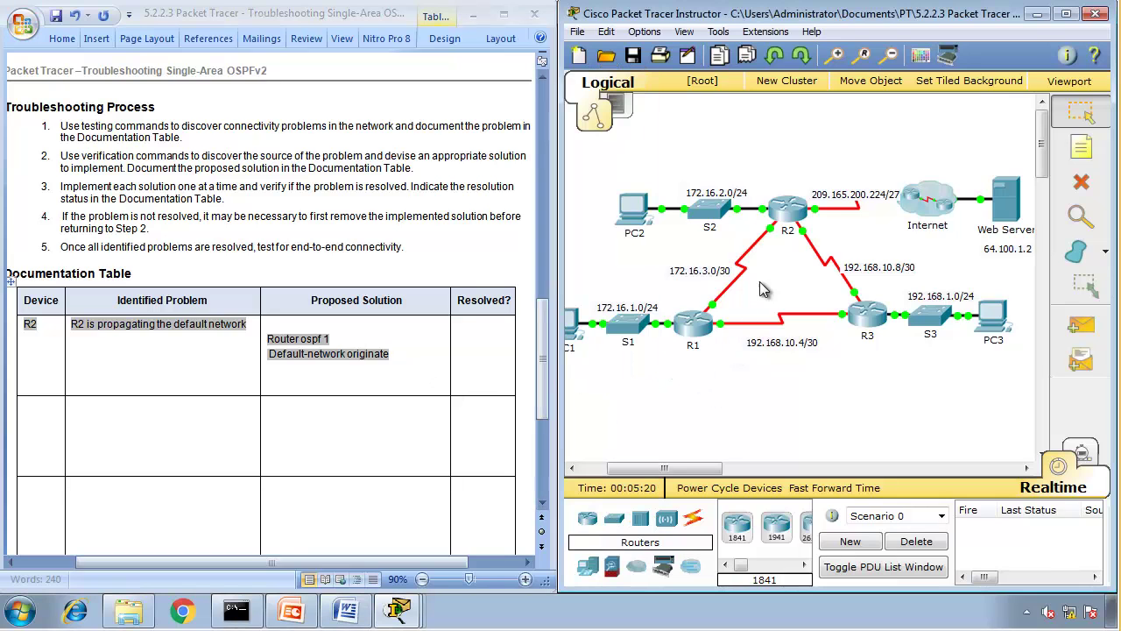
left_click(790, 213)
left_click_drag(347, 105, 969, 111)
type("show ip prot")
key("Tab")
key("Return")
Configure default-information originate under router ospf 1 on R2.
key("Return")
key("Return")
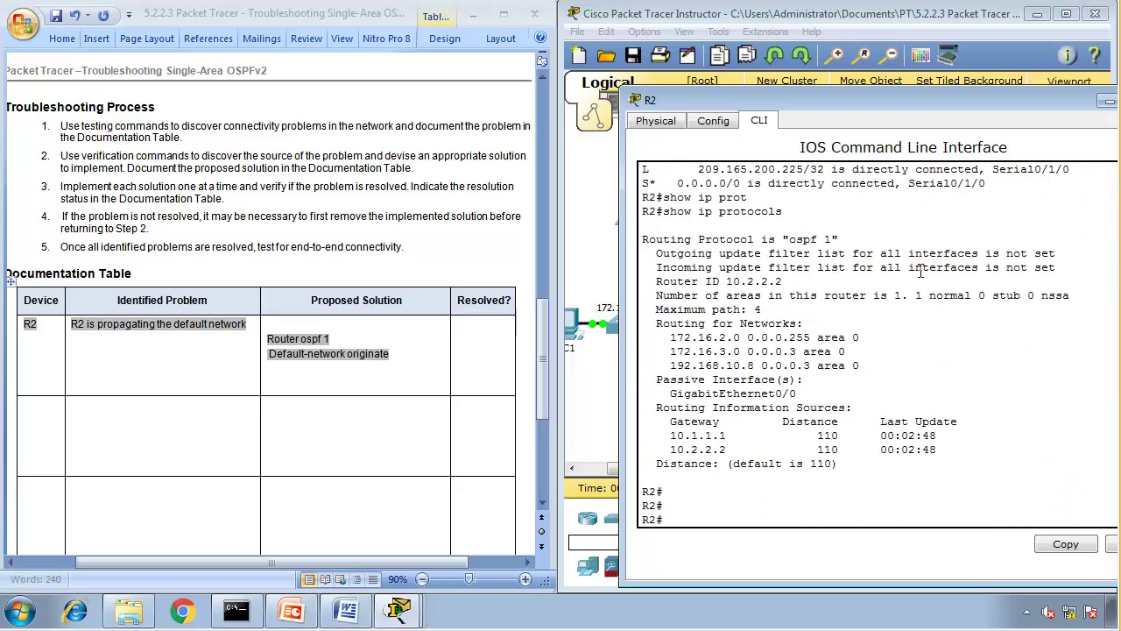
type("conf t")
key("Return")
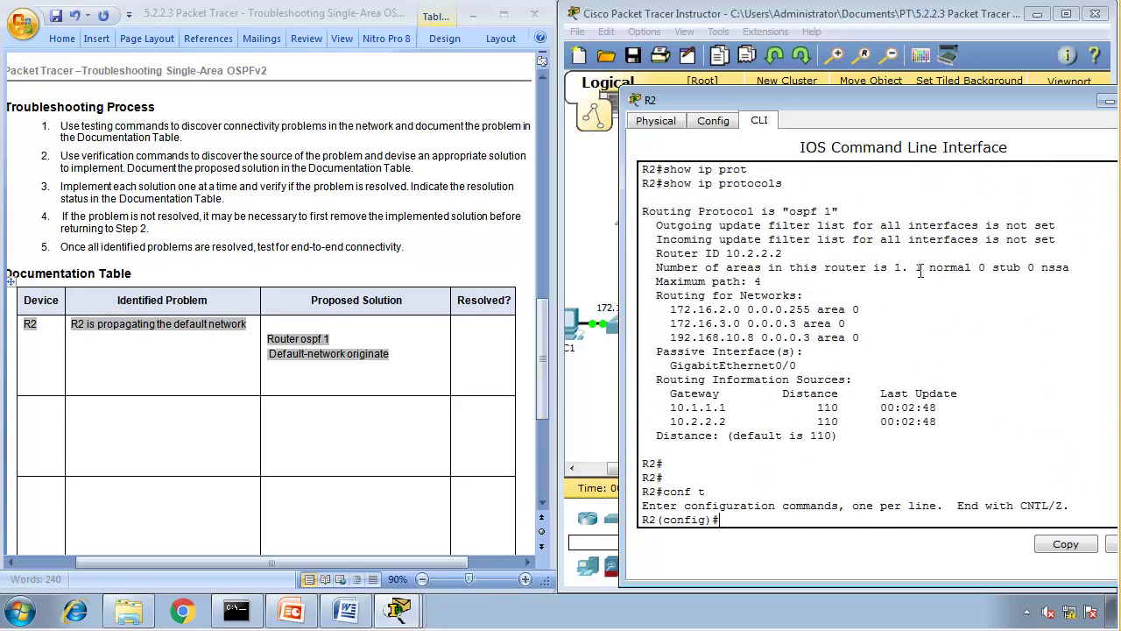
type("router ospf 1")
key("Return")
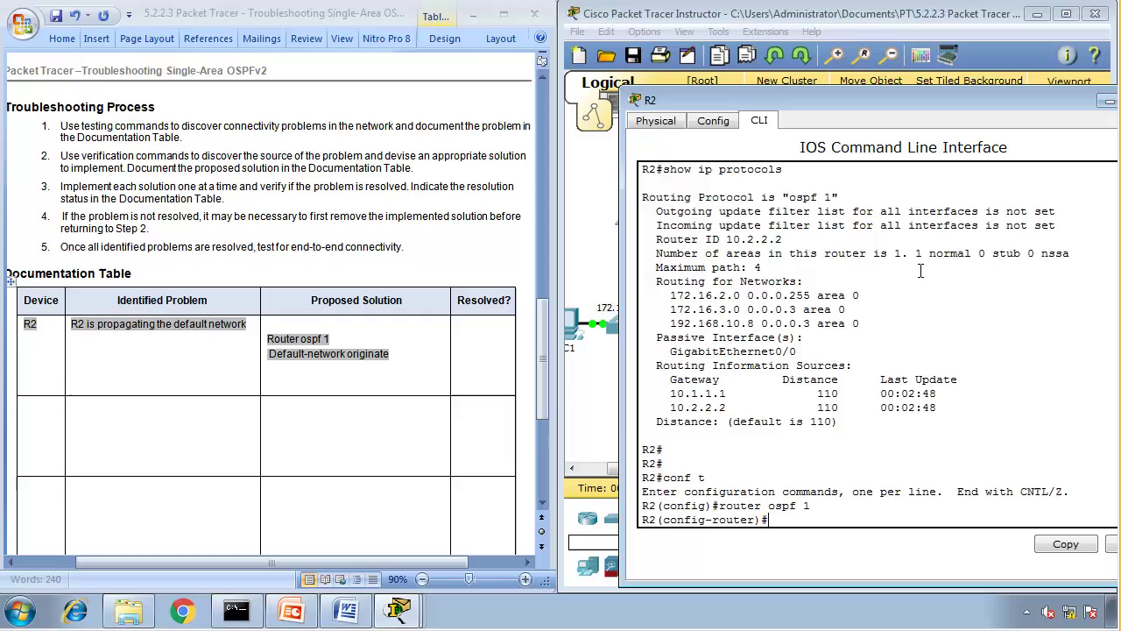
type("default")
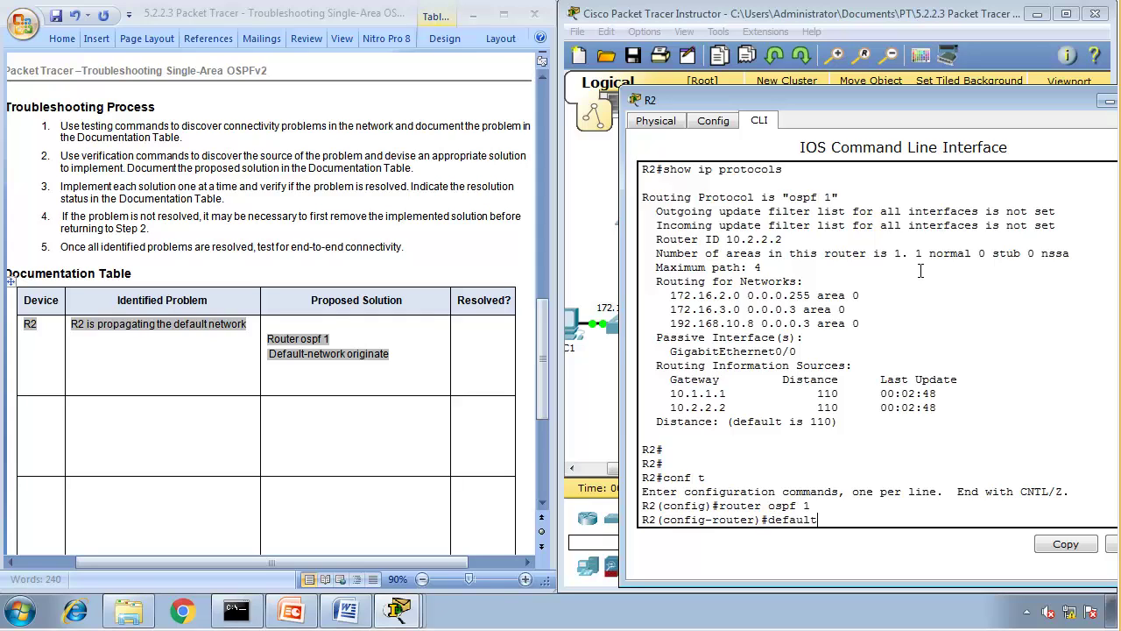
key("Tab")
type("-information ")
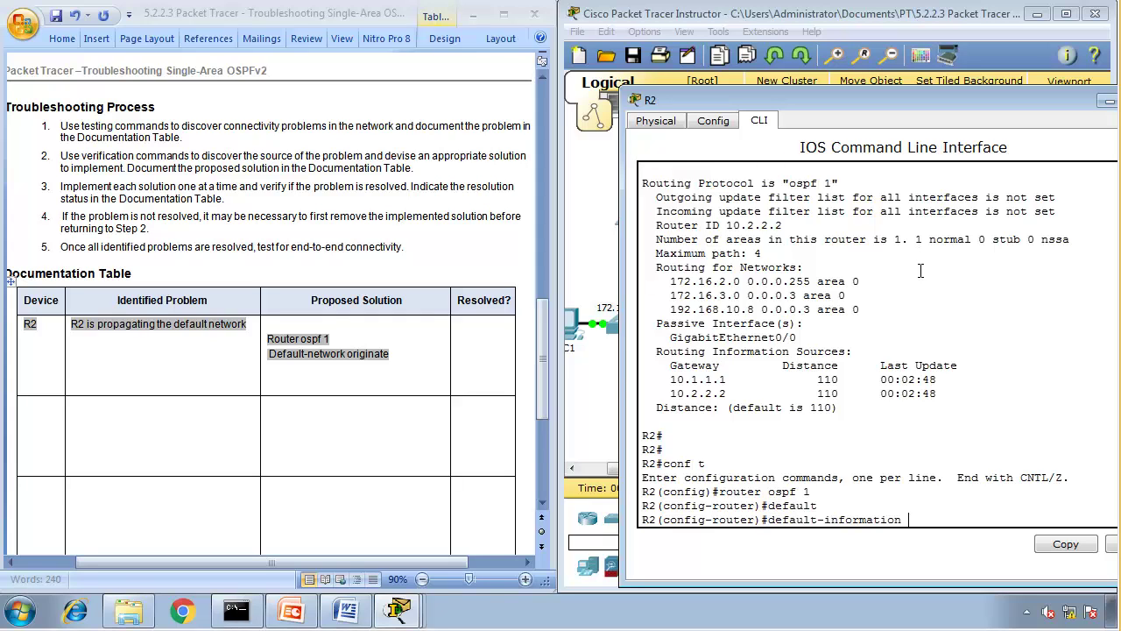
type("ori")
key("Tab")
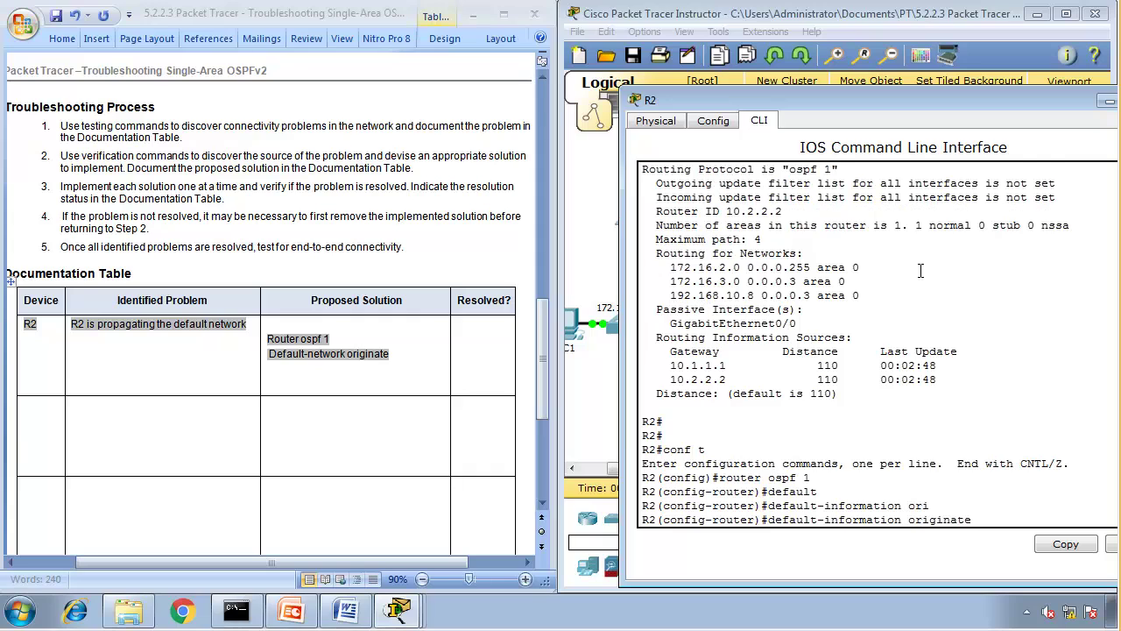
key("Return")
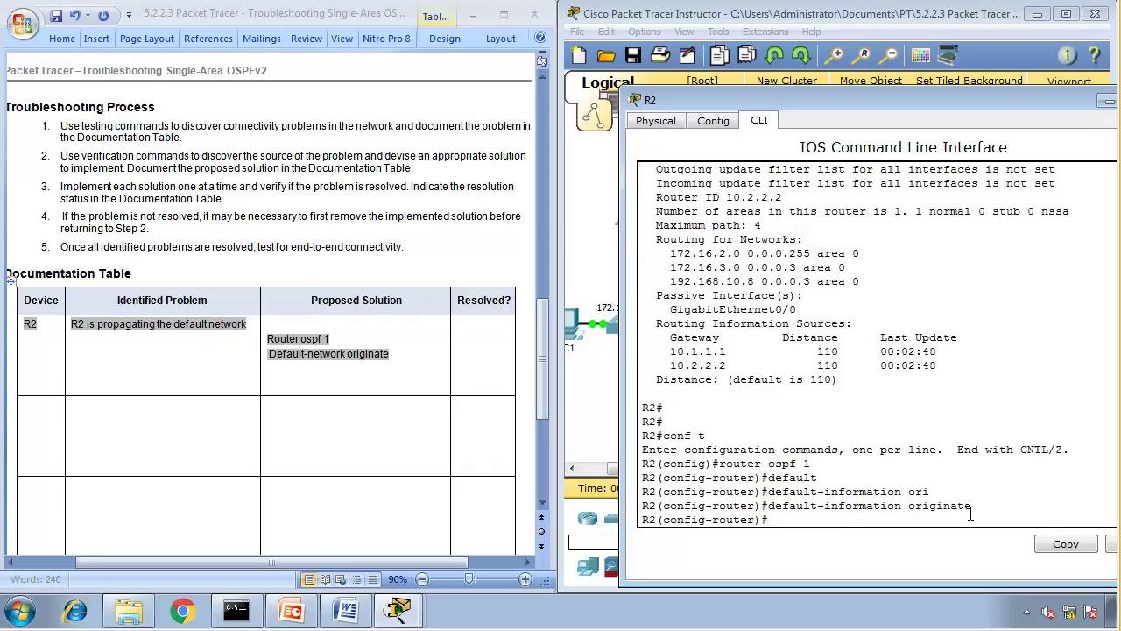
Replace the Word solution's default-network line with the copied default-information originate command.
left_click_drag(972, 507, 768, 507)
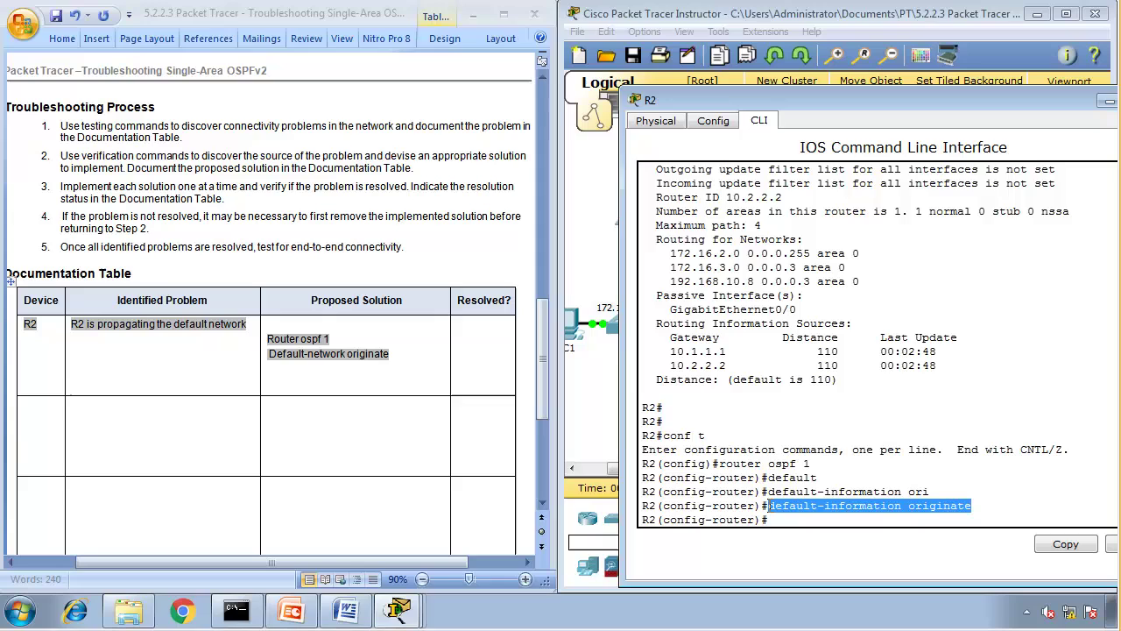
left_click(1052, 548)
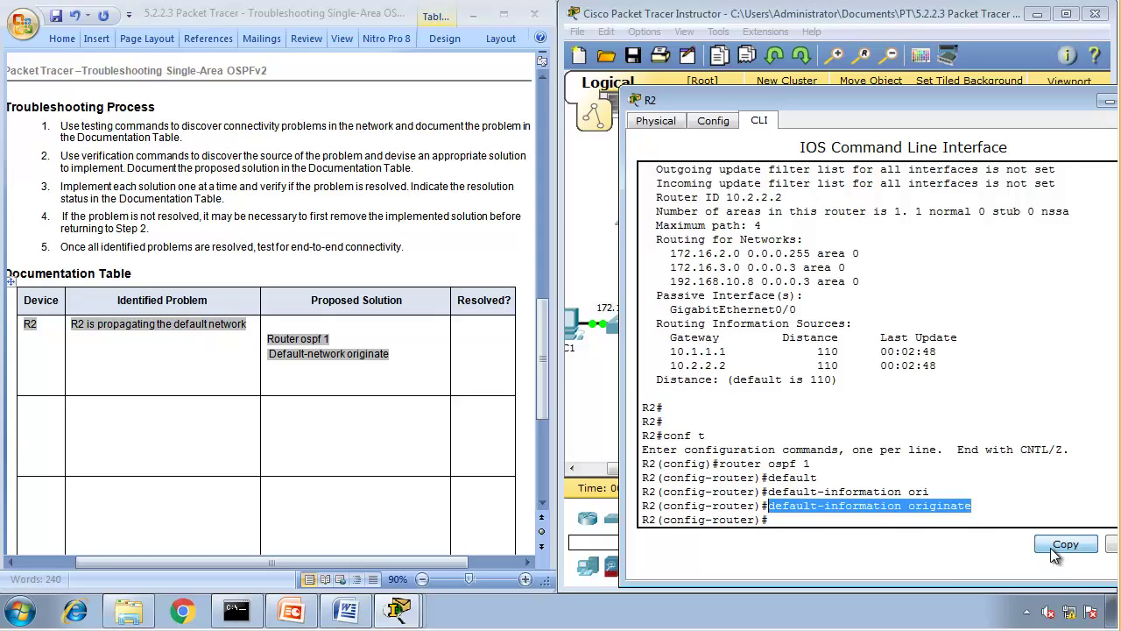
left_click(244, 330)
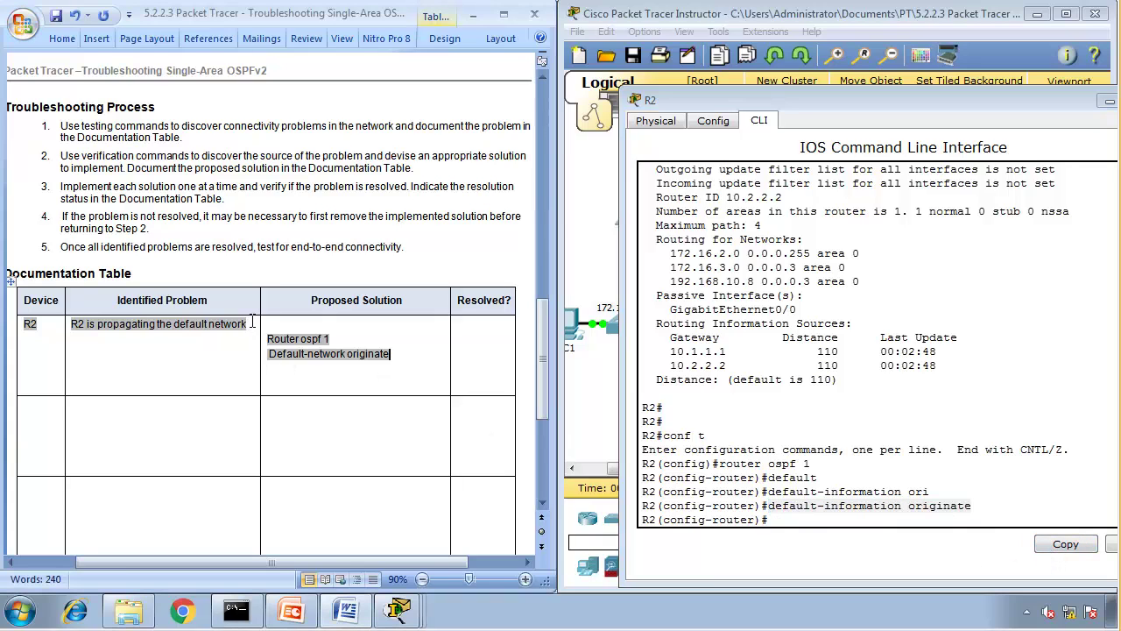
left_click_drag(411, 367, 268, 358)
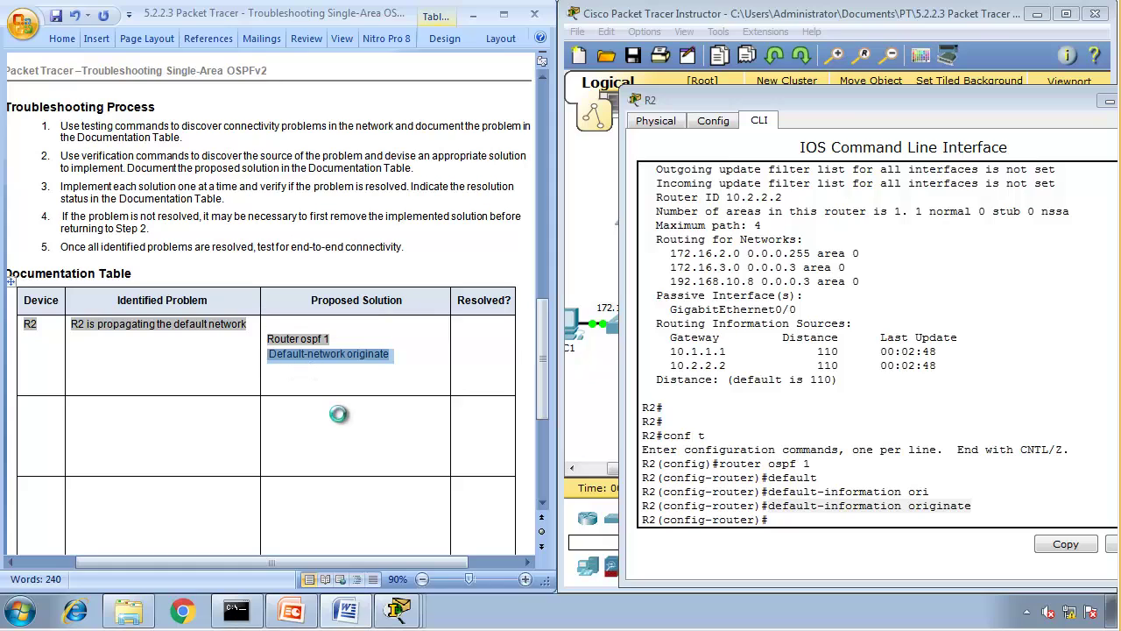
key("ctrl+v")
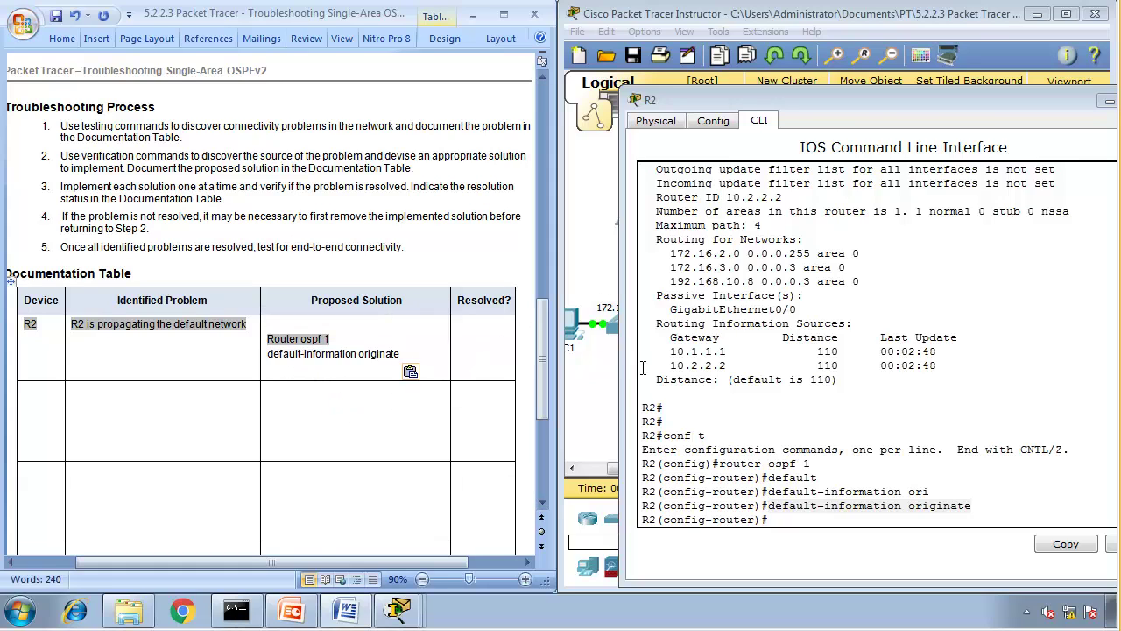
Rerun PC1's ping to 64.100.1.2 and confirm four successful replies with 0% loss.
left_click(399, 611)
left_click(213, 565)
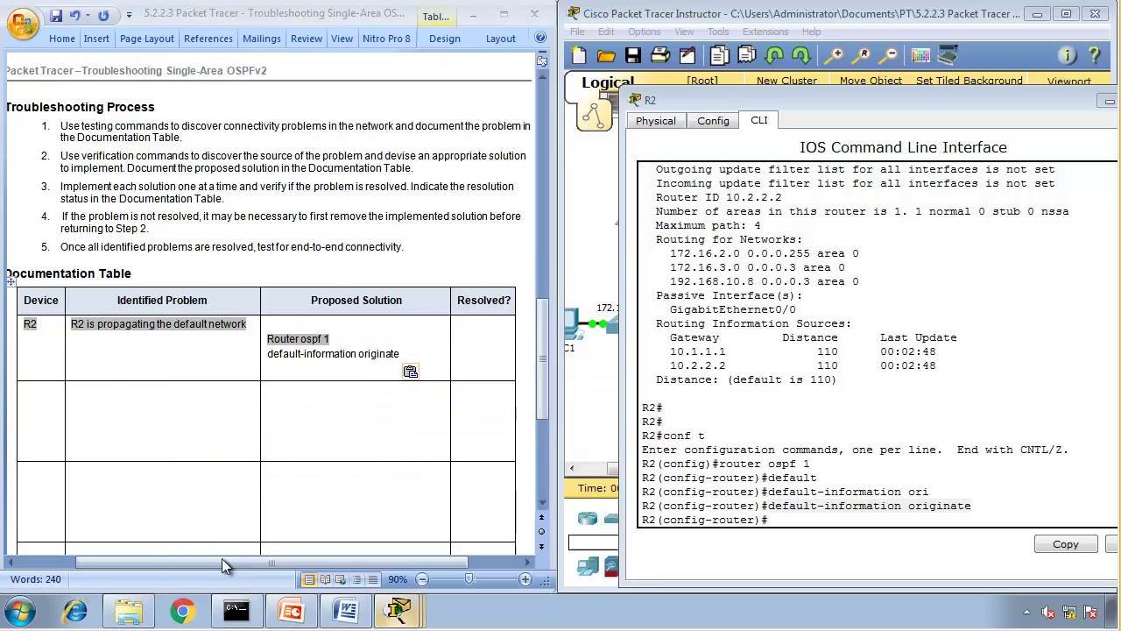
left_click(399, 611)
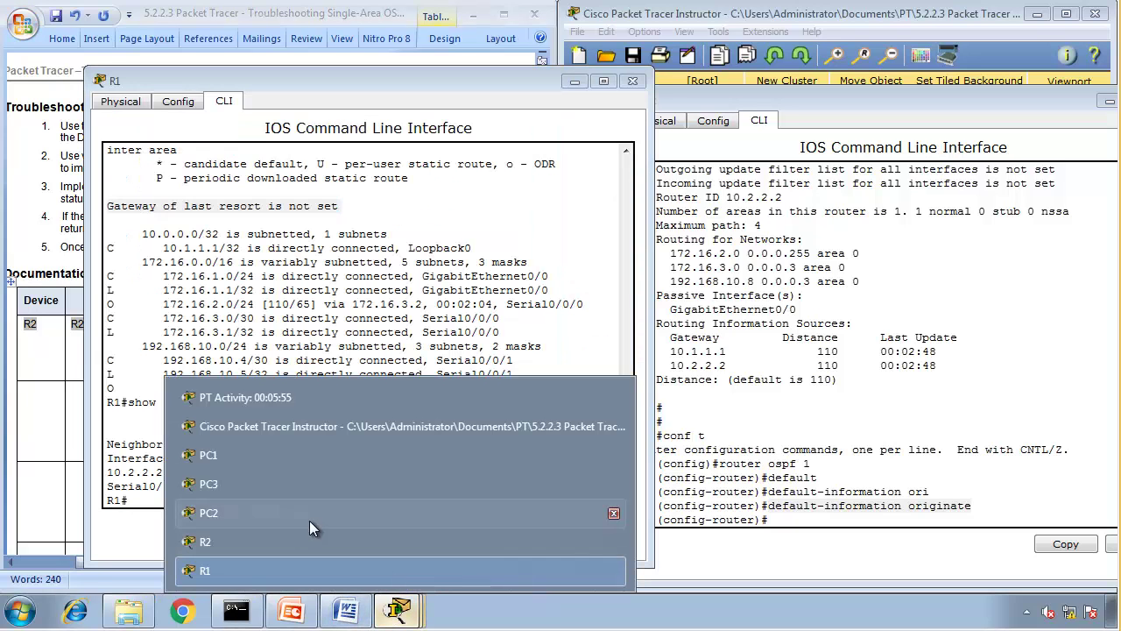
left_click(258, 449)
key("Up")
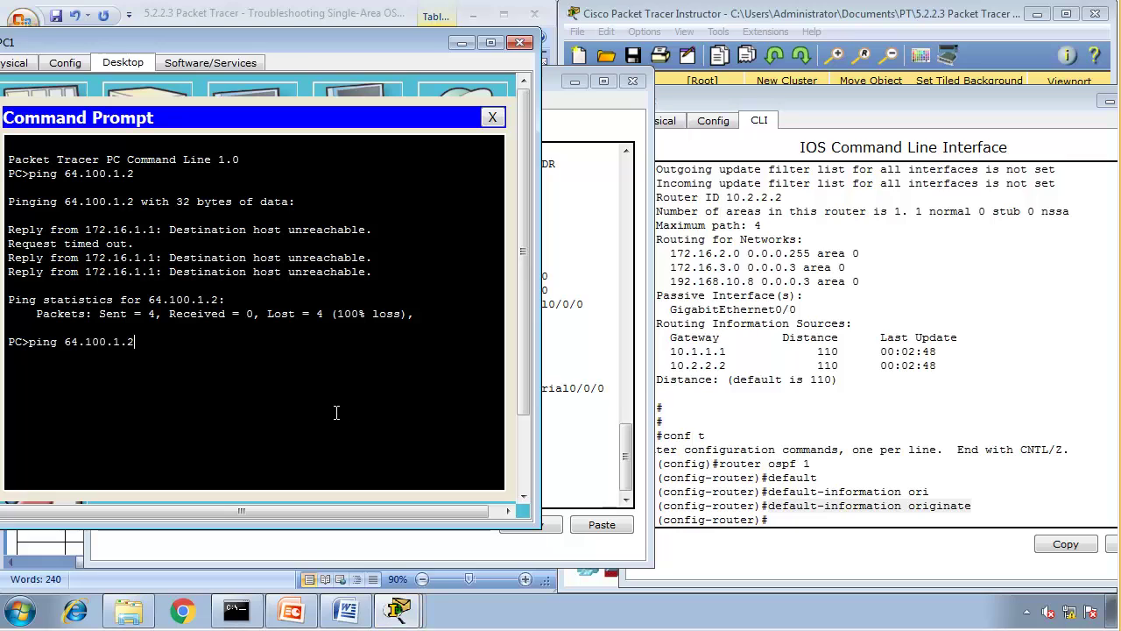
key("Return")
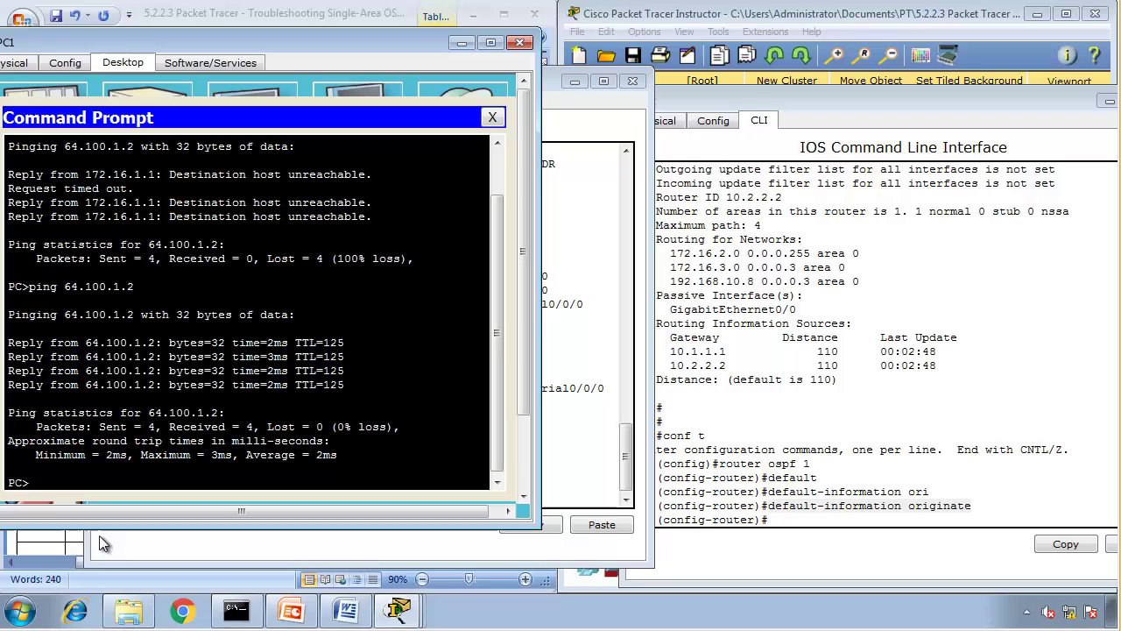
left_click(62, 534)
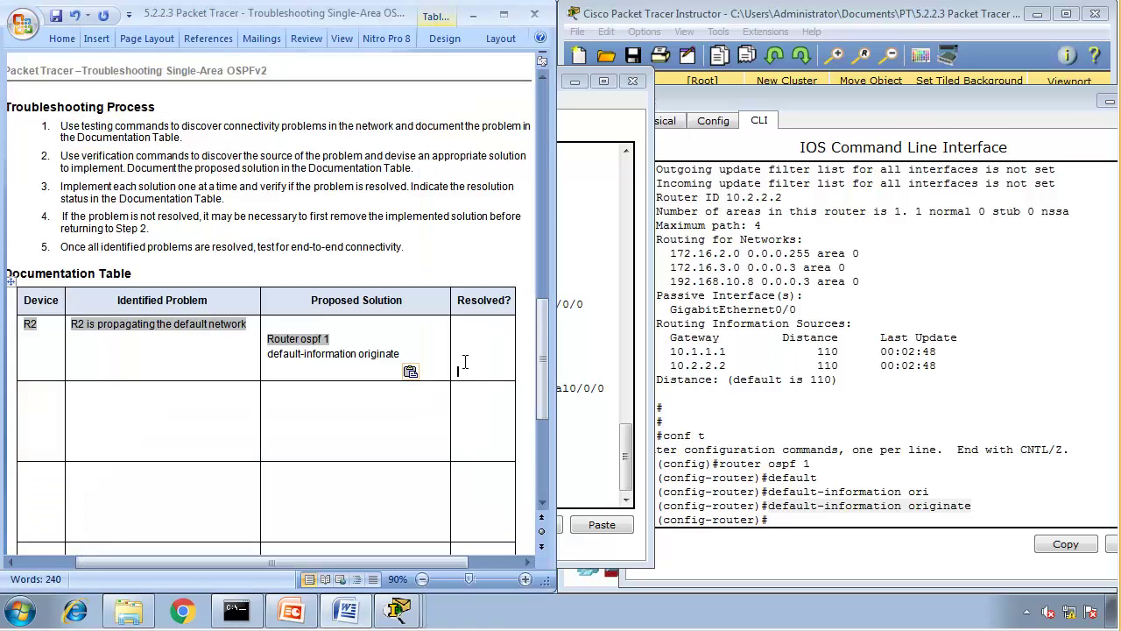
Enter 'Yes' in the R2 row's Resolved? cell of the documentation table.
type("Yes")
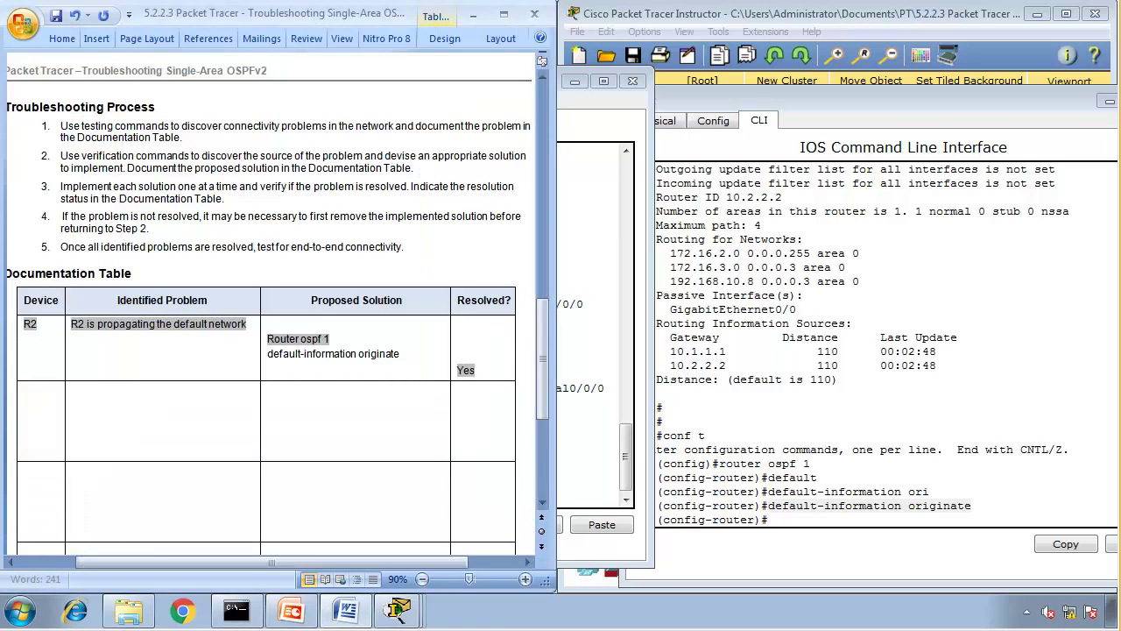
left_click(720, 379)
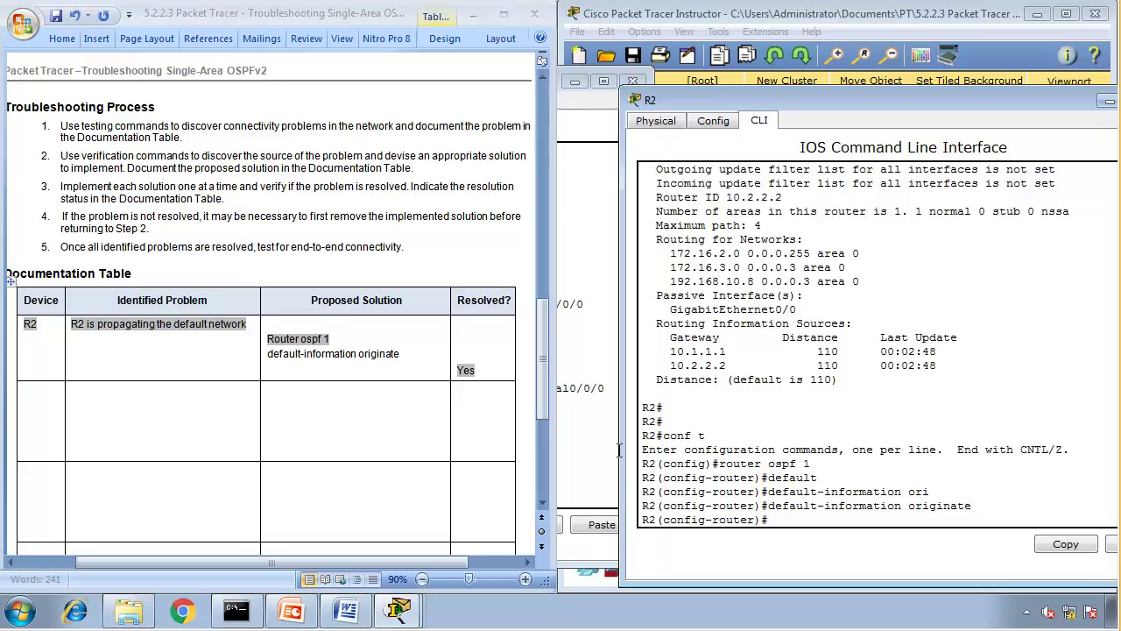
left_click(398, 611)
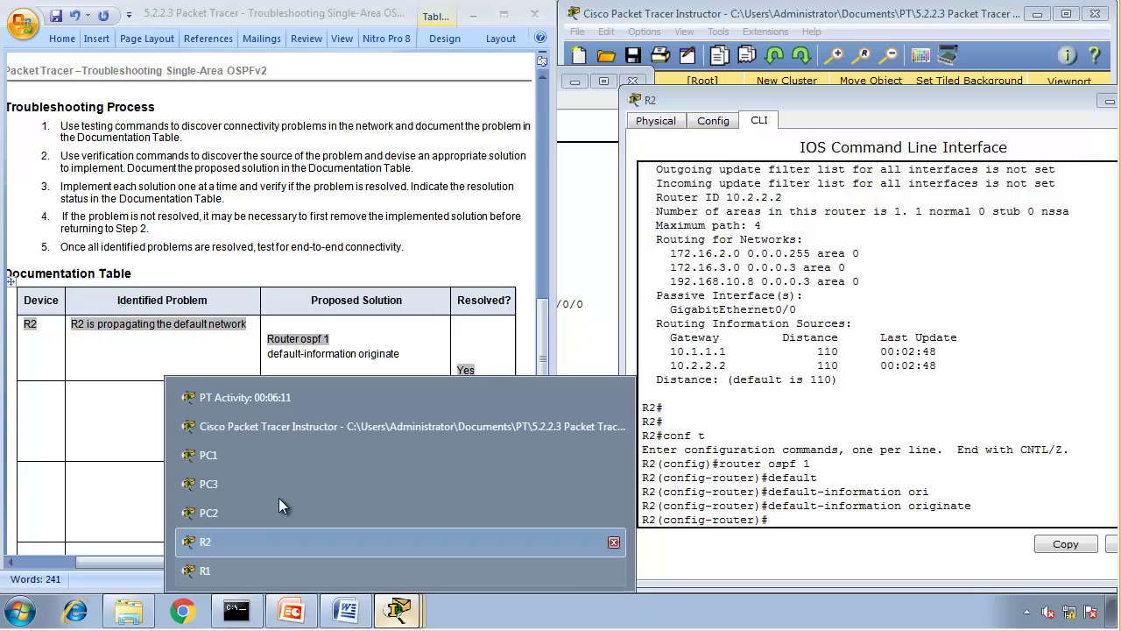
Rerun PC3's ping to 64.100.1.2, still unreachable, and check its addressing with ipconfig.
left_click(278, 432)
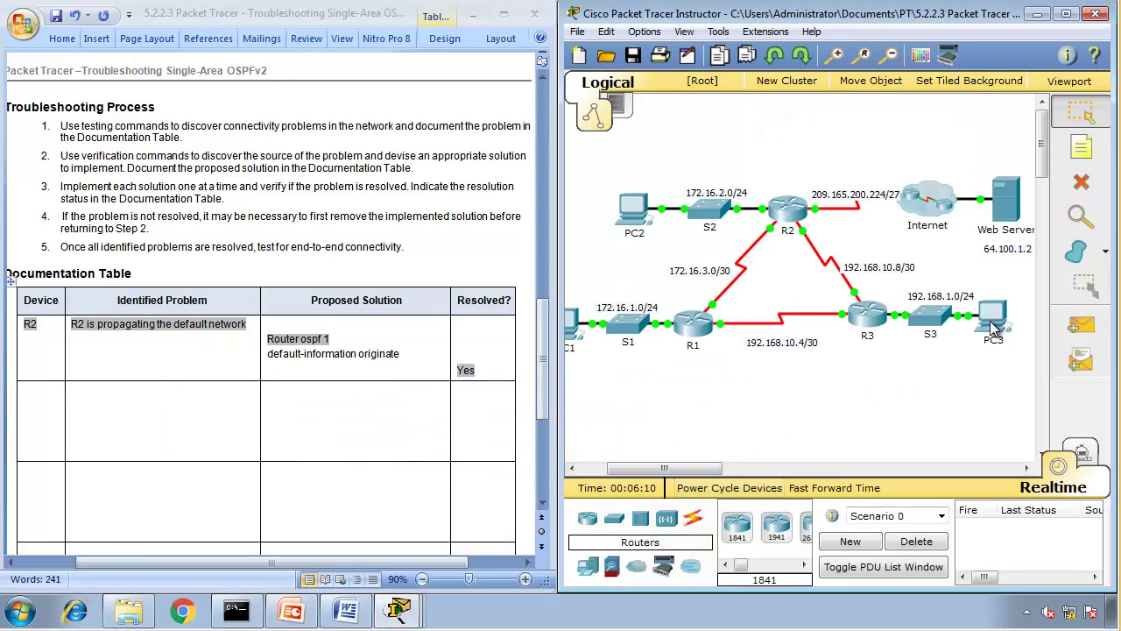
left_click(398, 611)
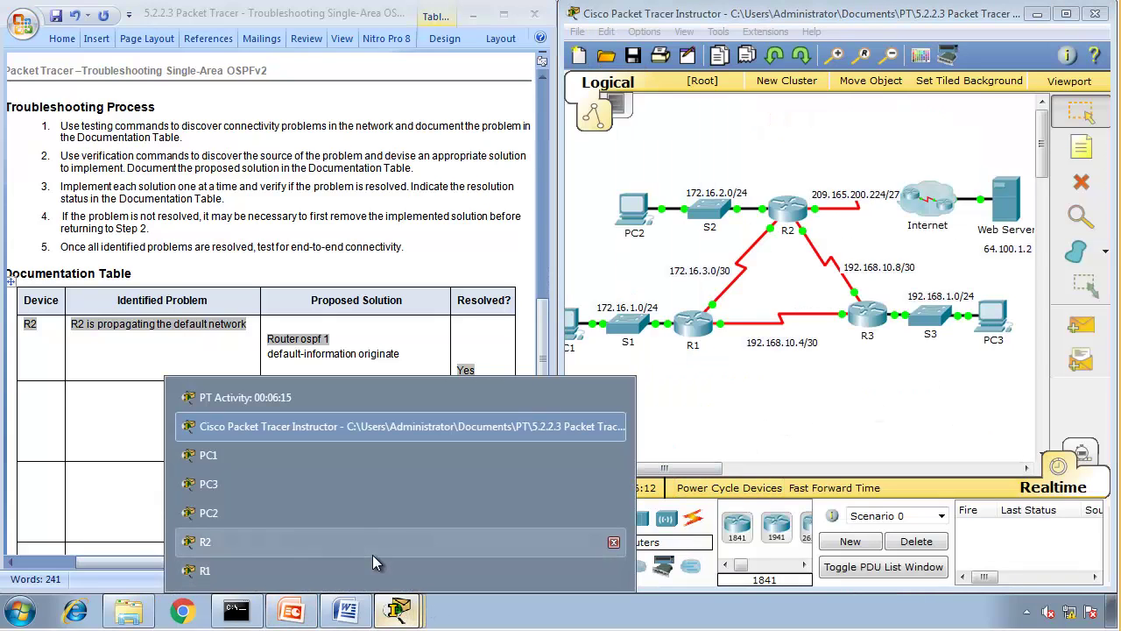
left_click(343, 489)
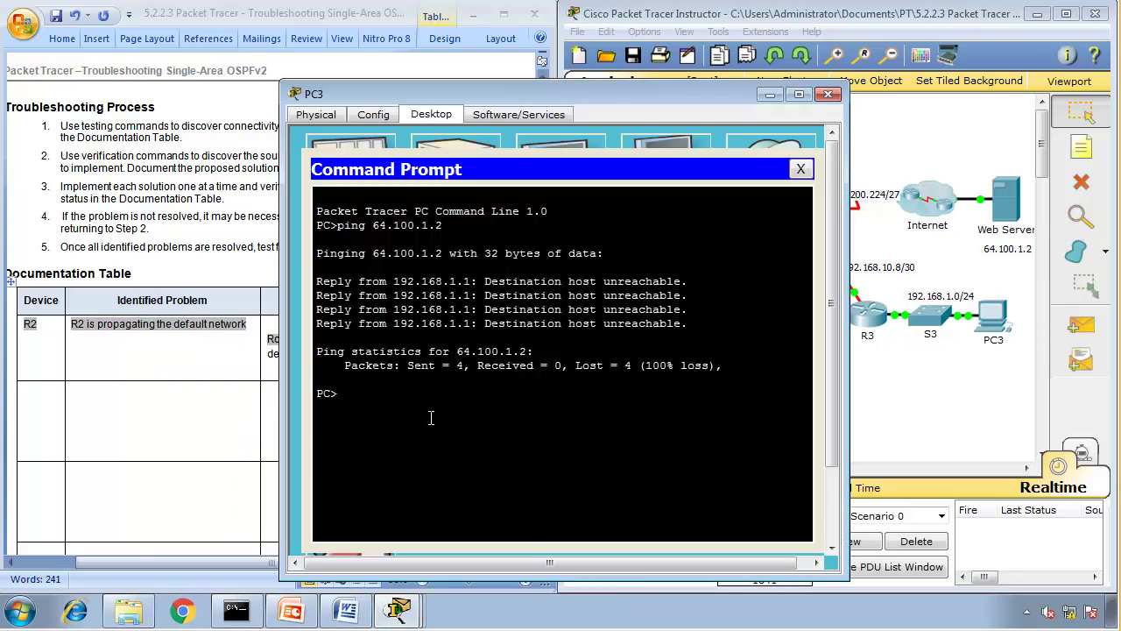
key("Up")
key("Return")
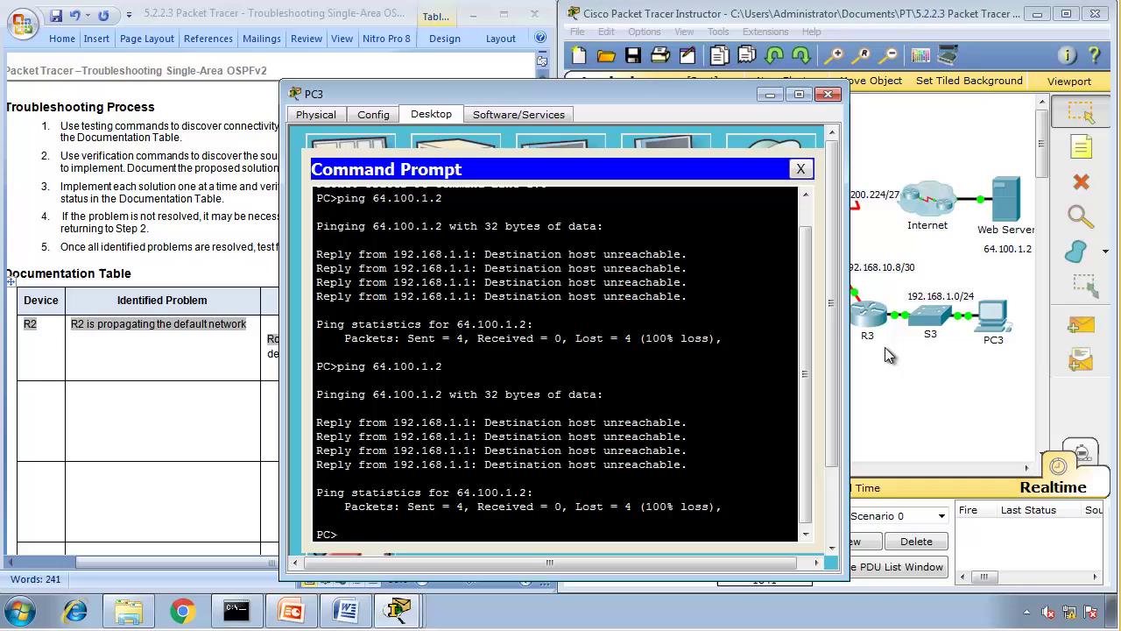
type("ipcon")
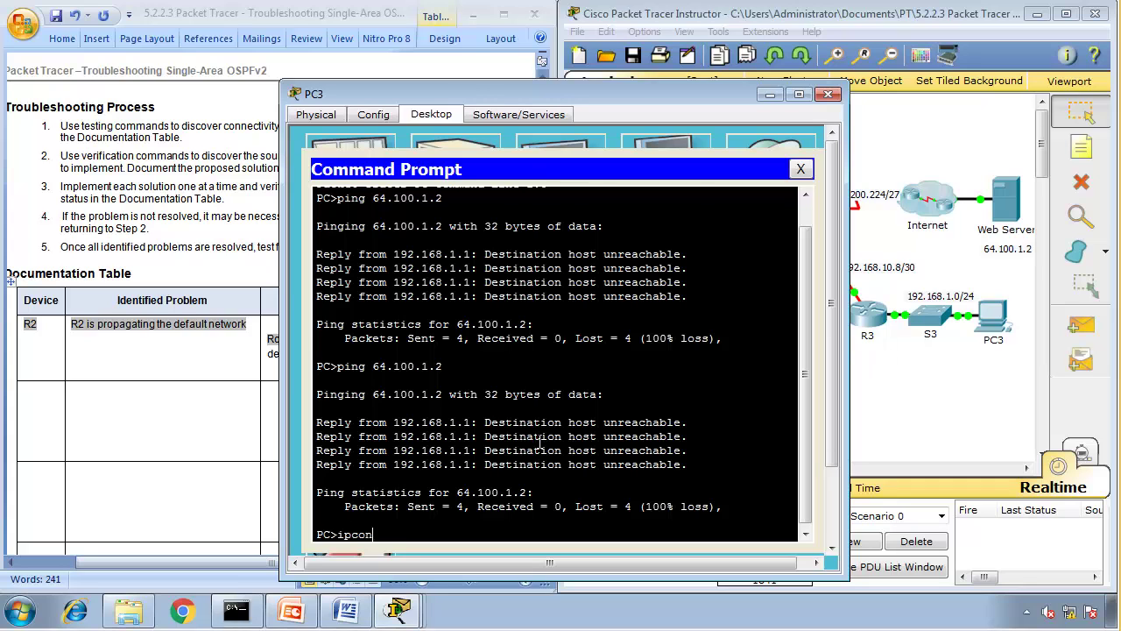
type("fig")
key("Return")
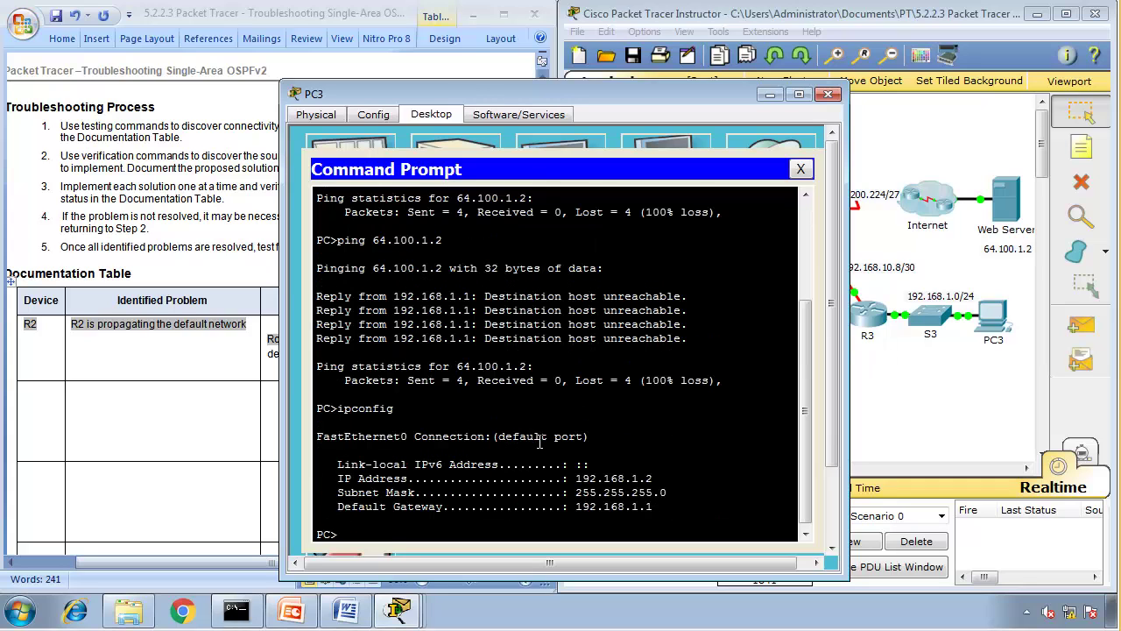
On R3's CLI, enter privileged mode, show the routing table and list OSPF neighbors.
left_click(868, 317)
left_click(420, 115)
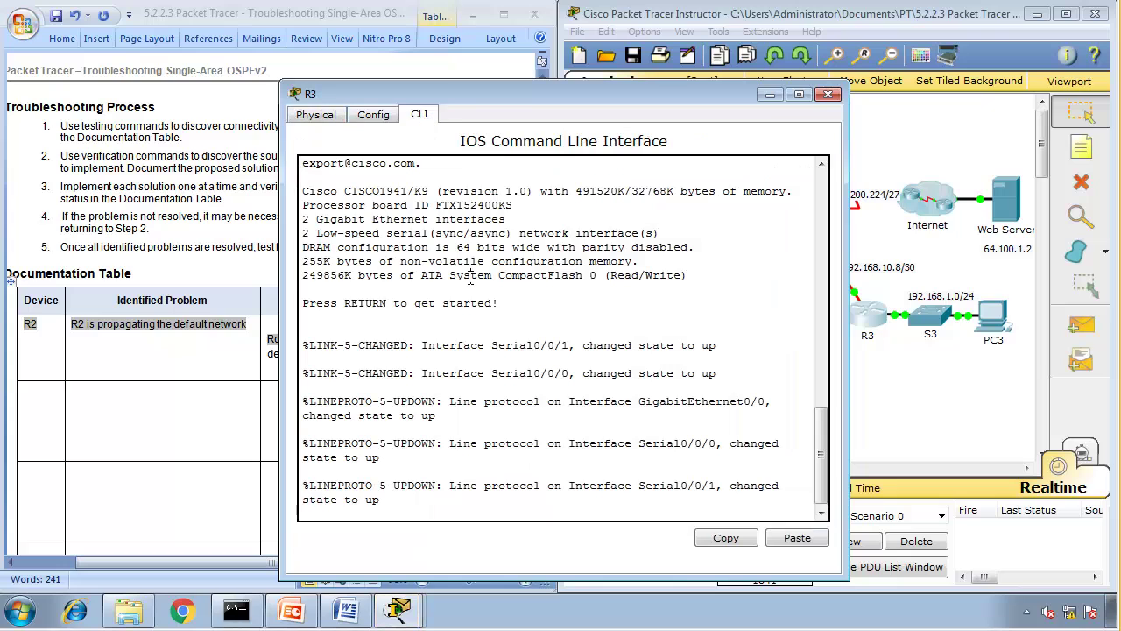
type("en")
key("Return")
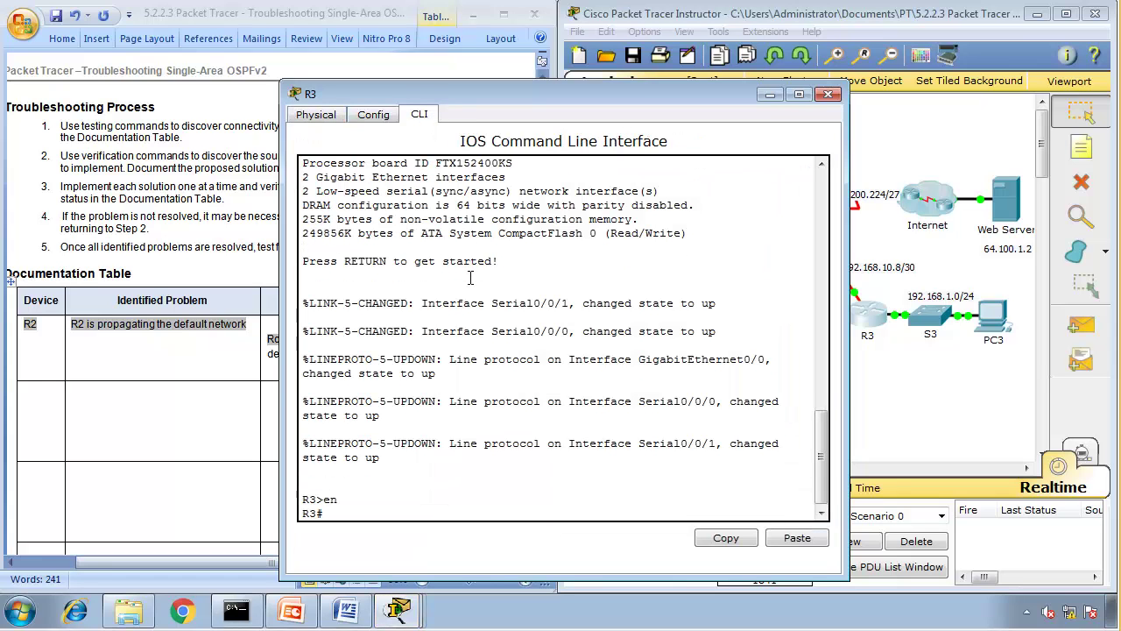
type("show ip route")
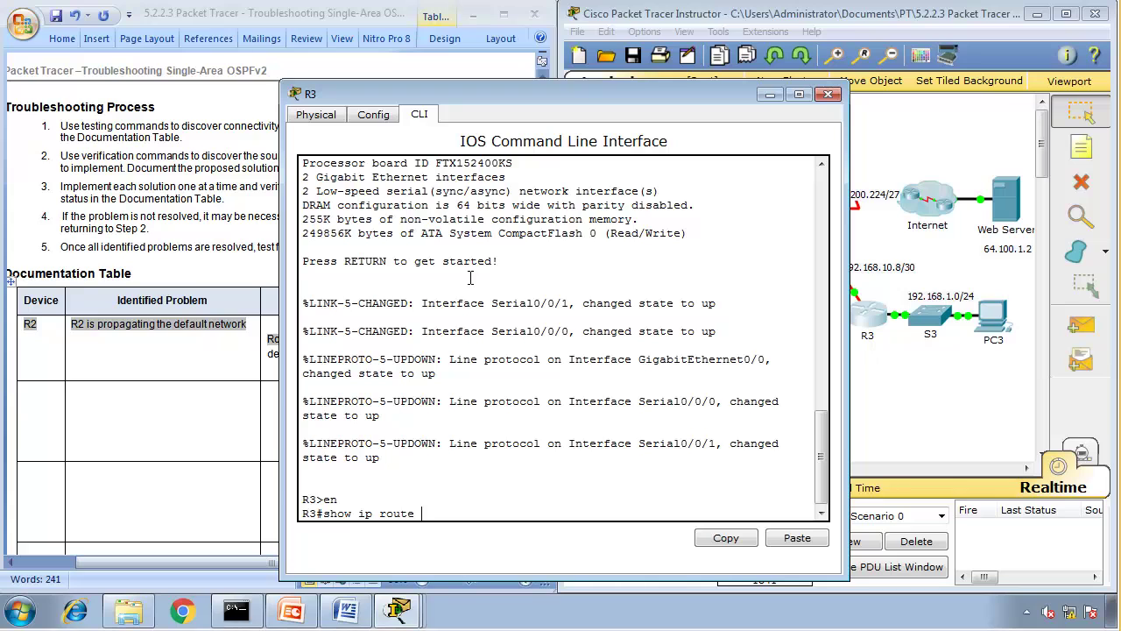
key("Return")
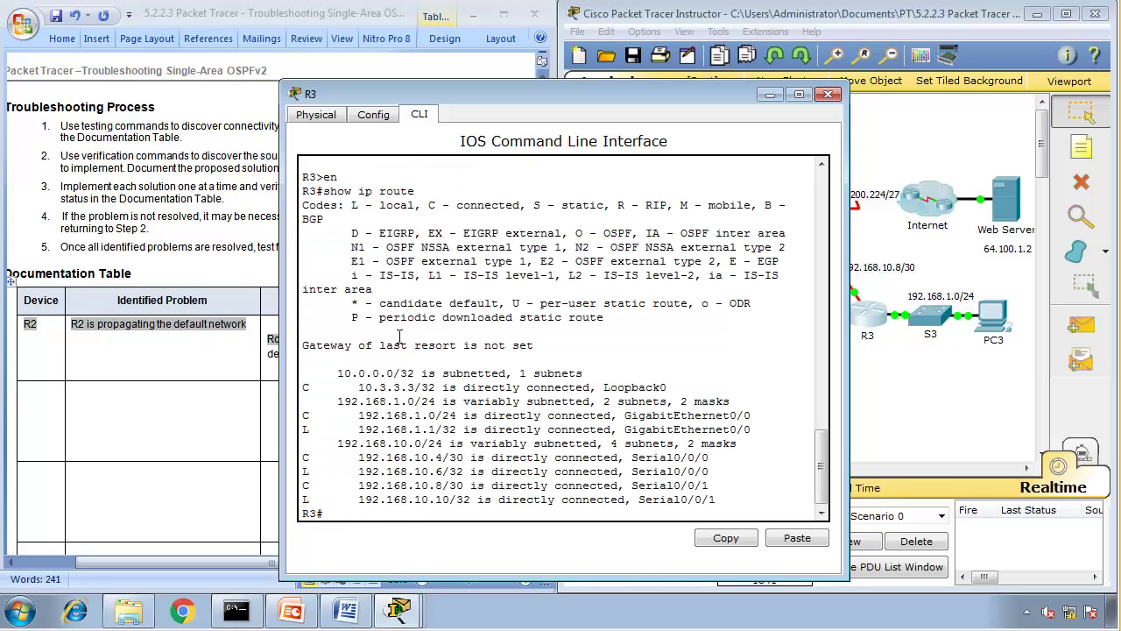
left_click_drag(308, 387, 595, 513)
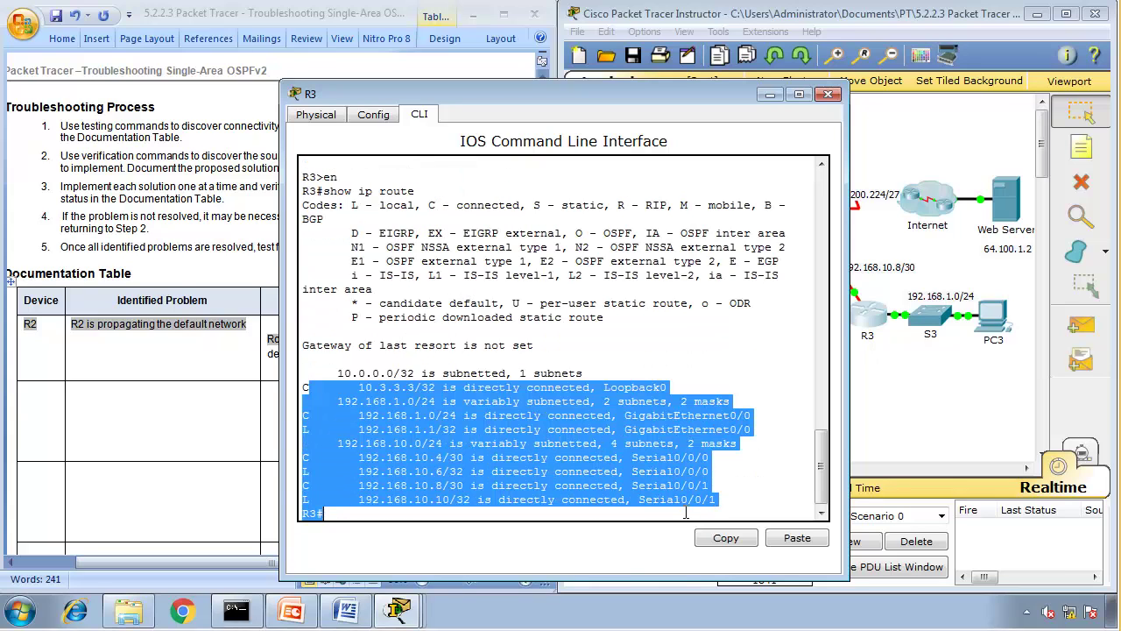
type("show ip ospf ne")
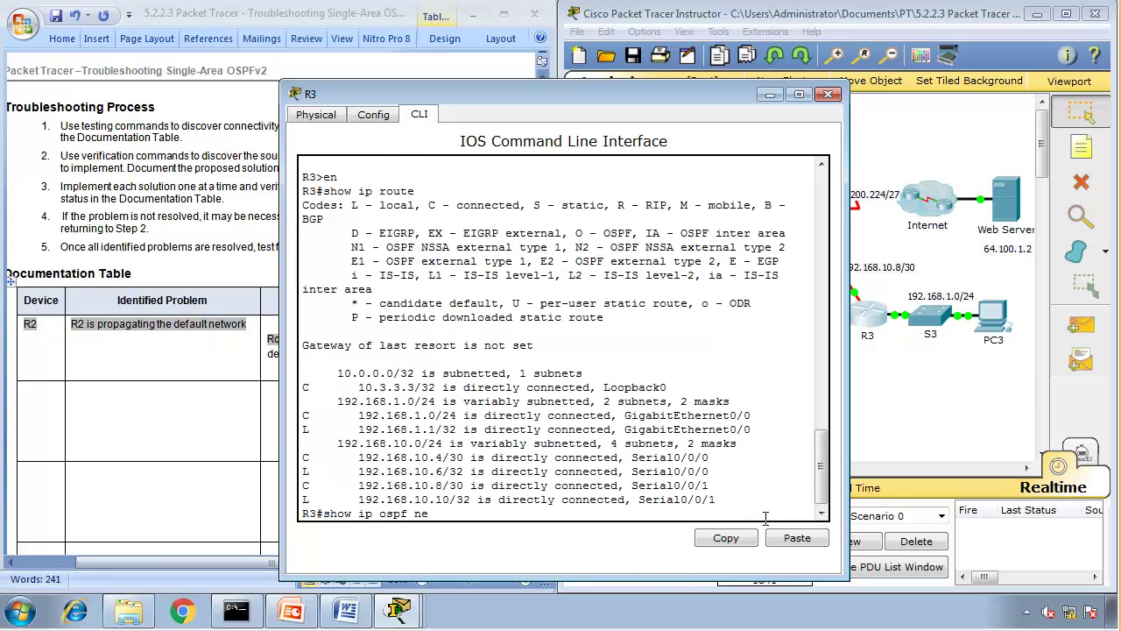
key("Return")
Show R3's running config and mark the router ospf 1 block and Serial0/0/1 hello-interval 20.
type("show run")
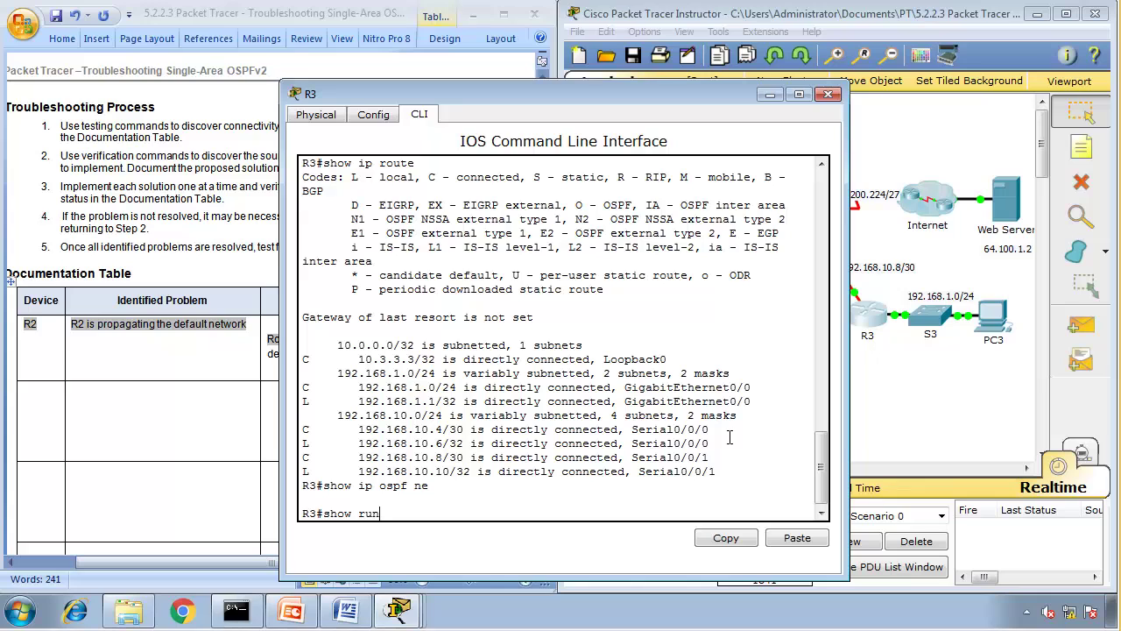
key("Return")
key("space")
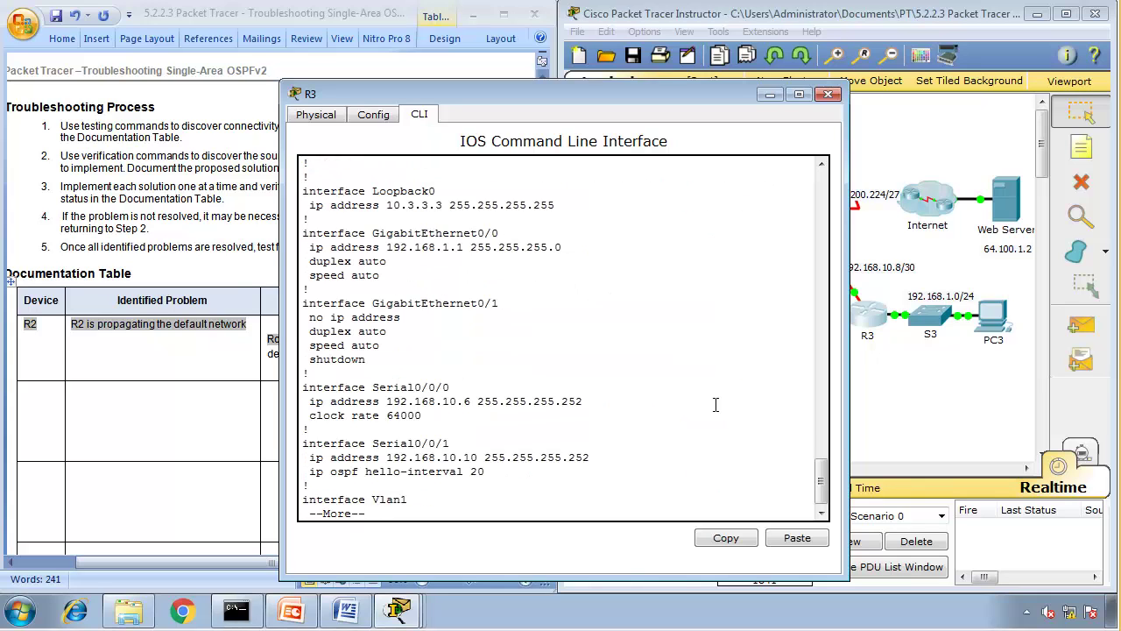
key("space")
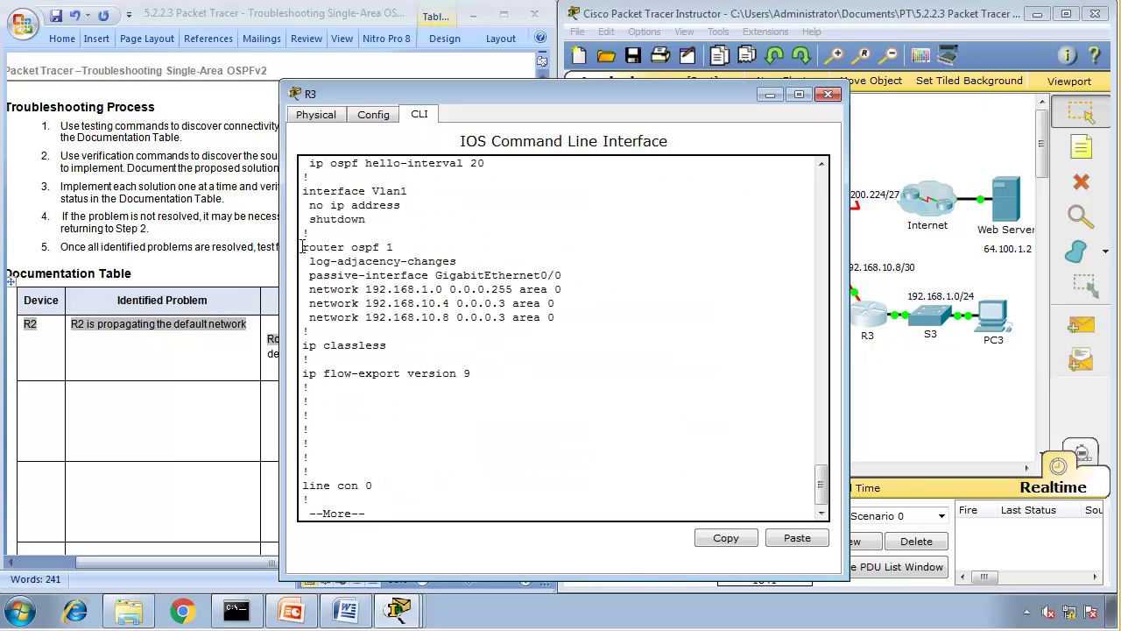
left_click_drag(302, 246, 442, 257)
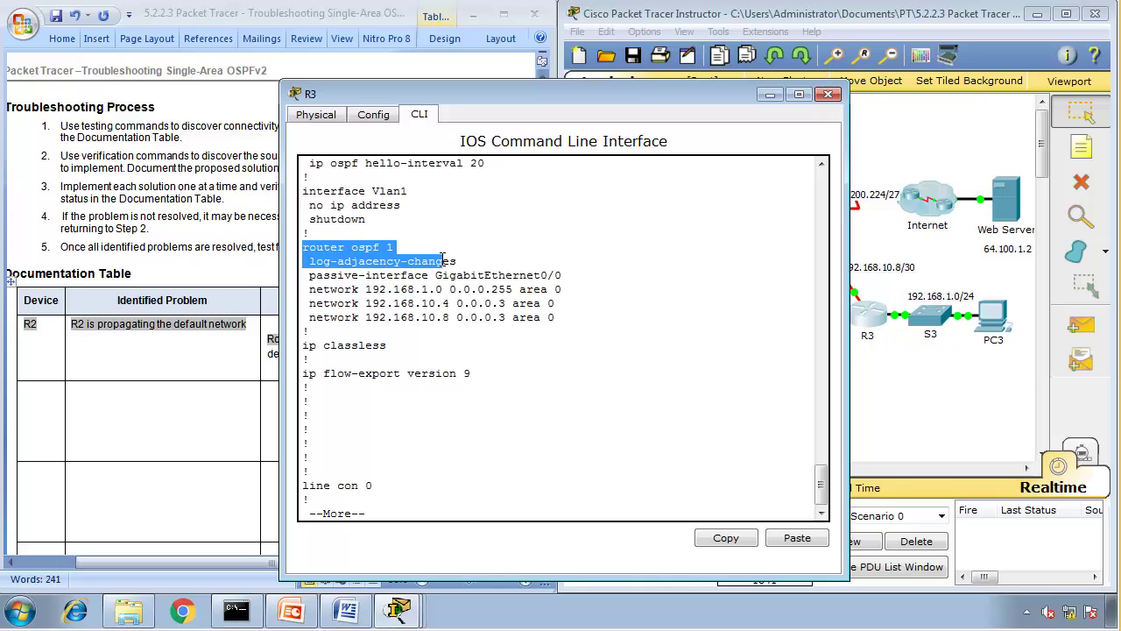
left_click_drag(565, 274, 294, 274)
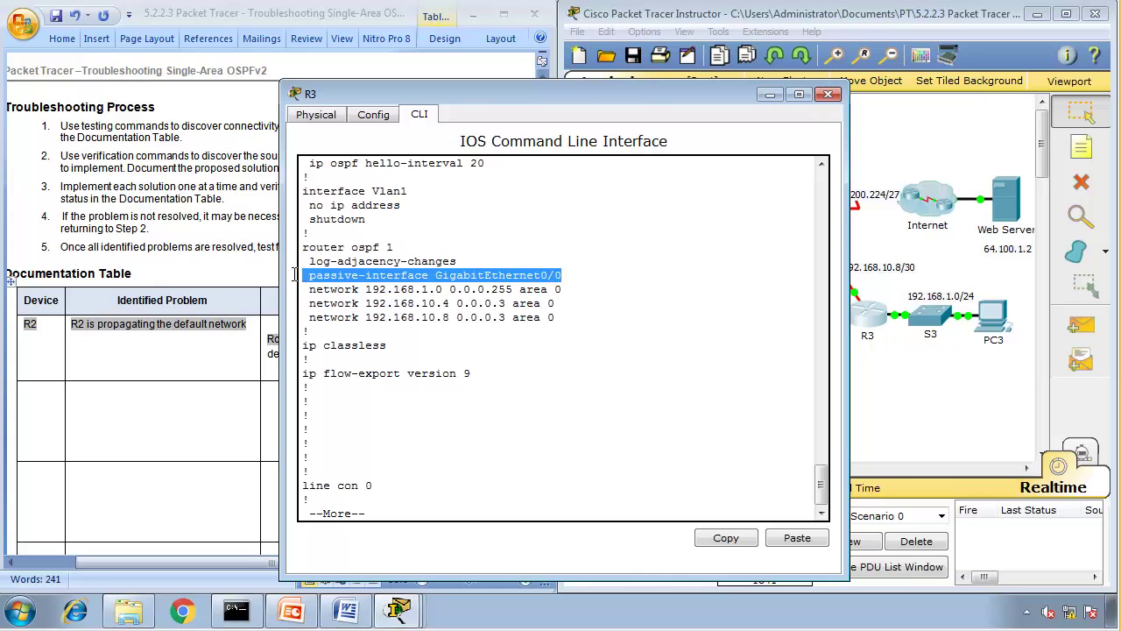
left_click_drag(632, 93, 488, 91)
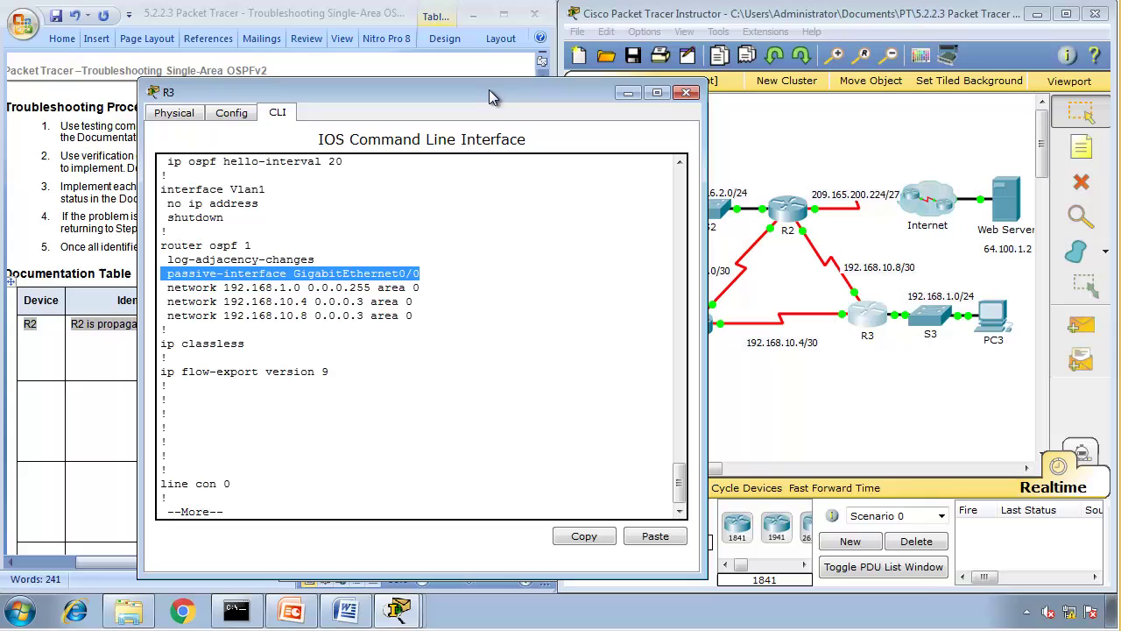
left_click_drag(421, 287, 161, 288)
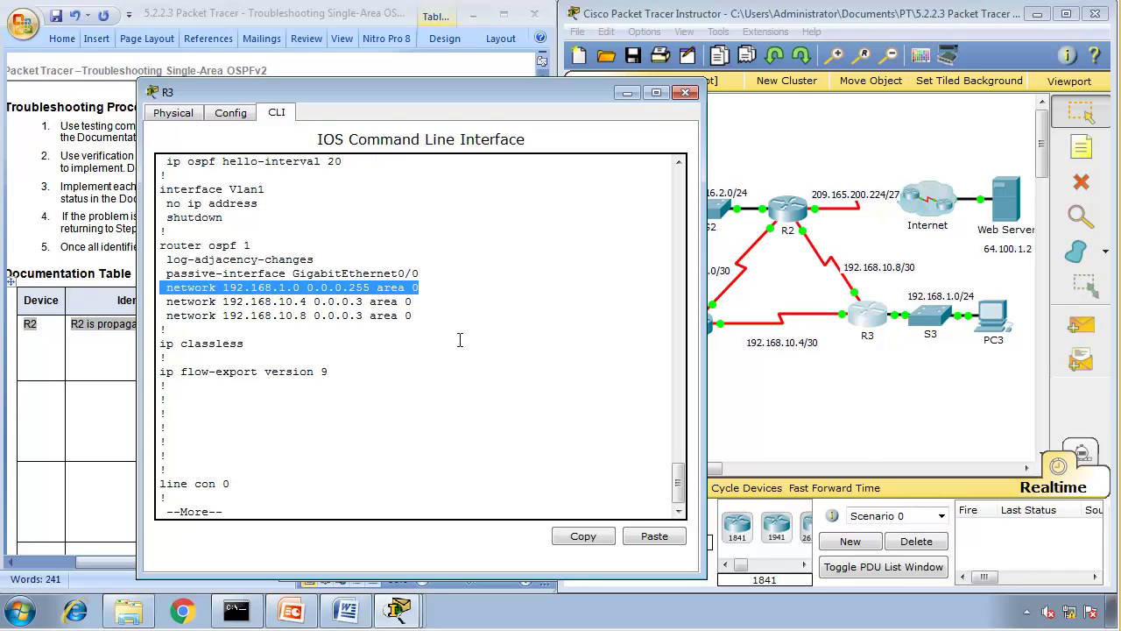
scroll(460, 340, "up", 3)
left_click_drag(418, 420, 157, 354)
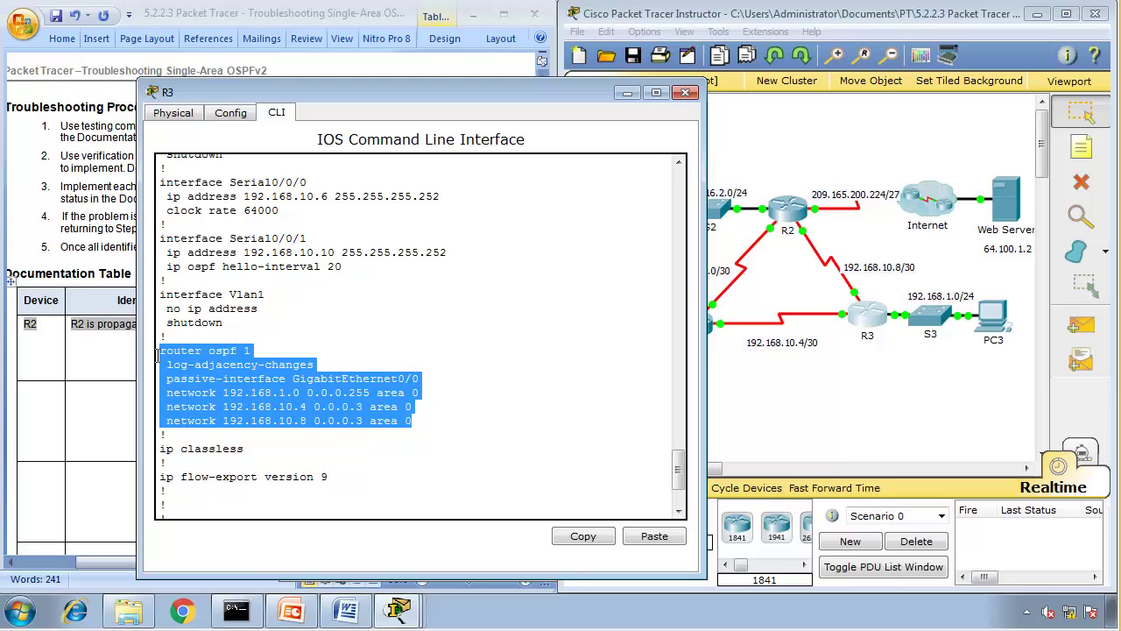
left_click_drag(356, 267, 154, 234)
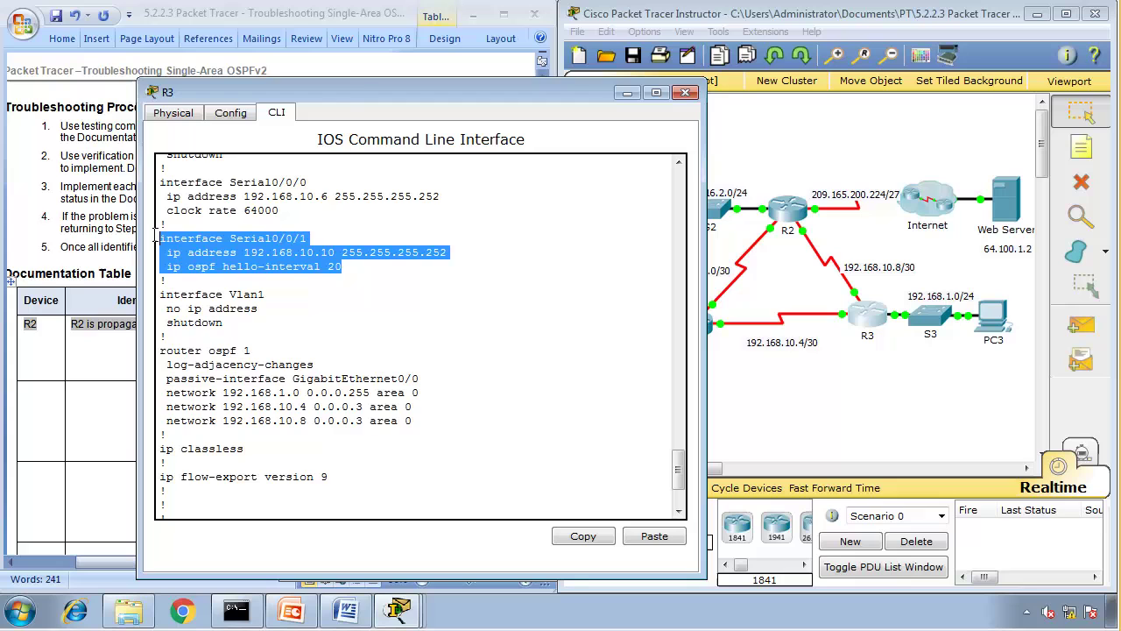
Exit configuration mode on R2, show its running config and mark the Serial0/0/1 block.
left_click_drag(346, 96, 622, 69)
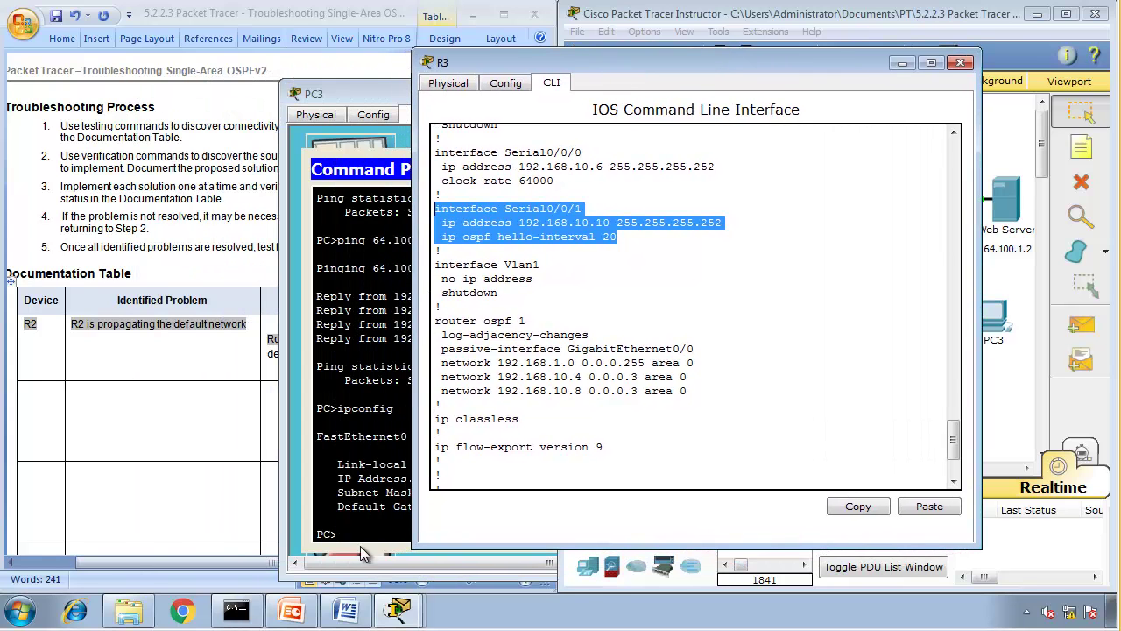
left_click(398, 610)
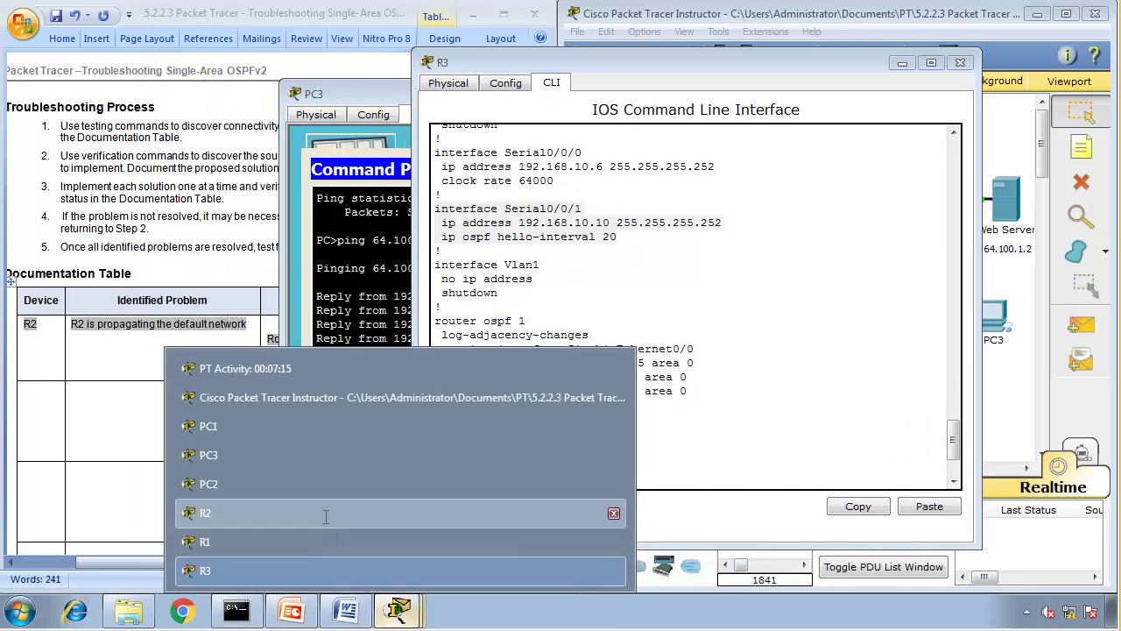
left_click(325, 513)
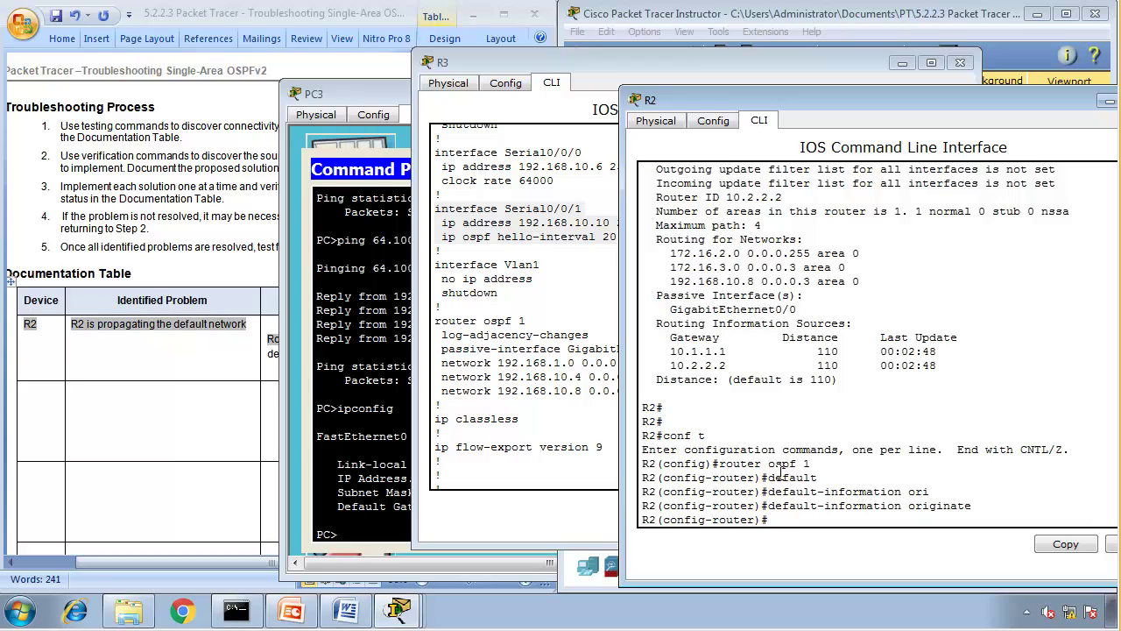
type("d")
key("Return")
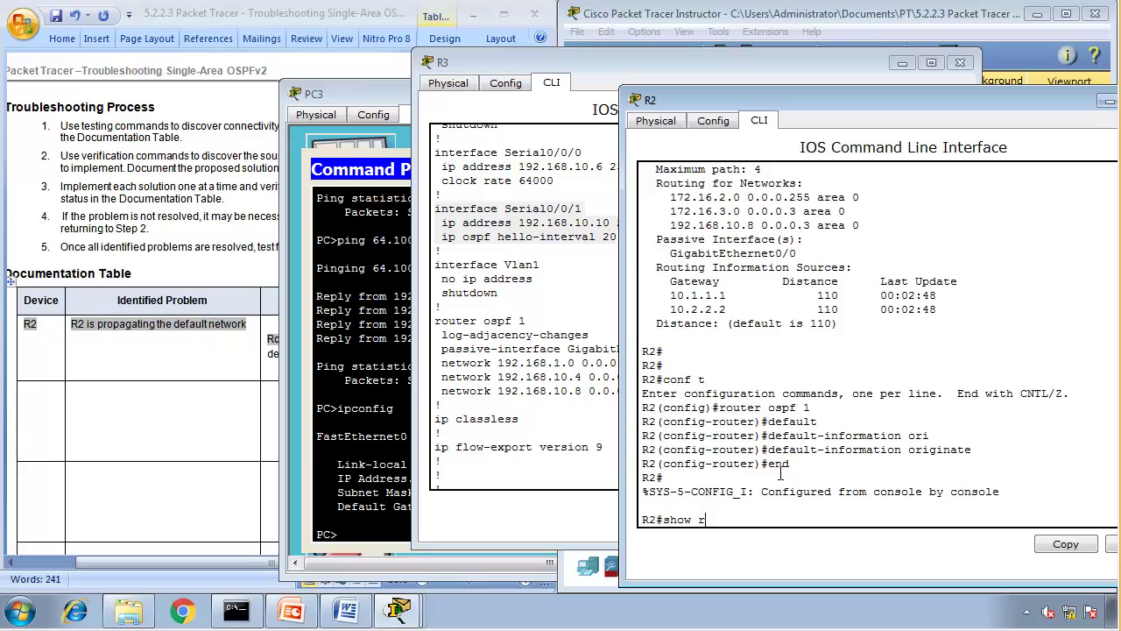
type("un")
key("Return")
key("space")
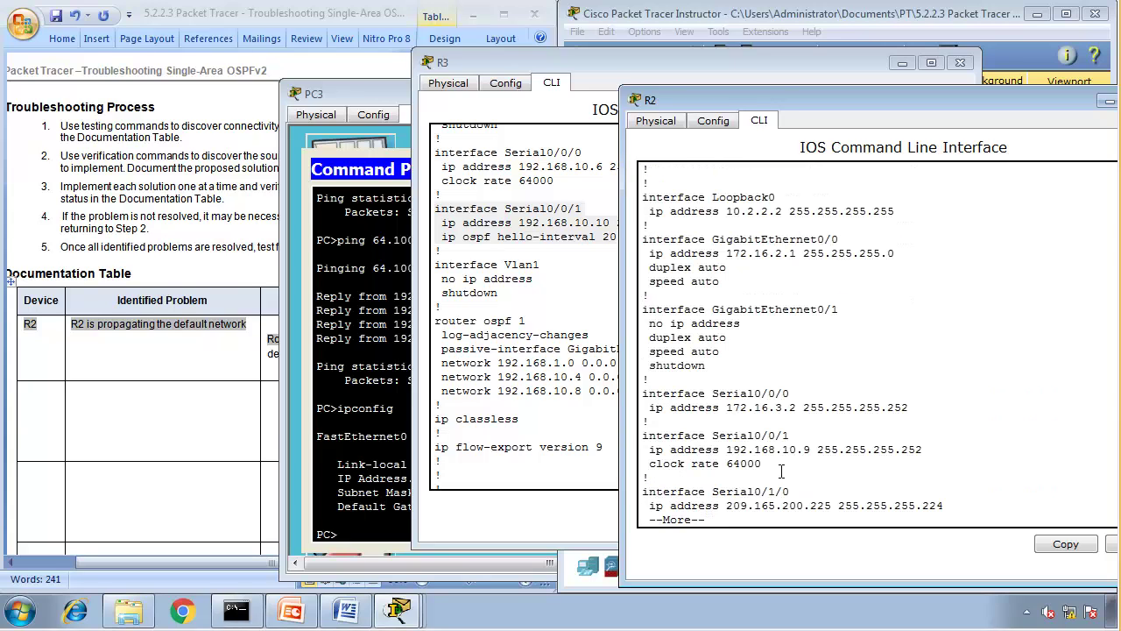
left_click_drag(781, 471, 649, 435)
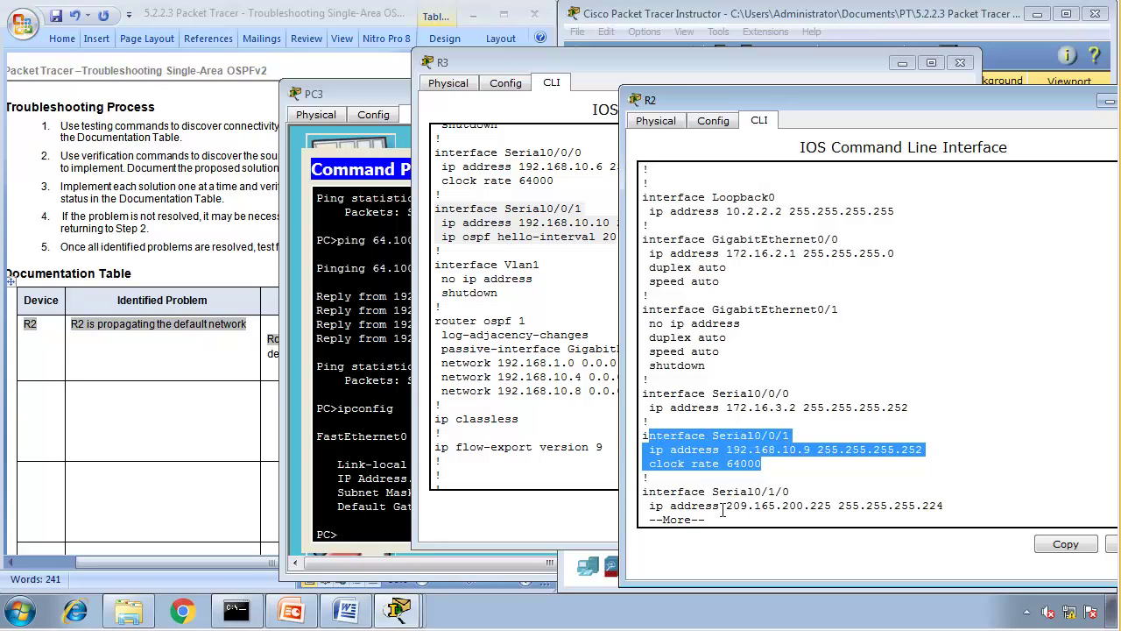
left_click(788, 474)
left_click_drag(788, 474, 624, 438)
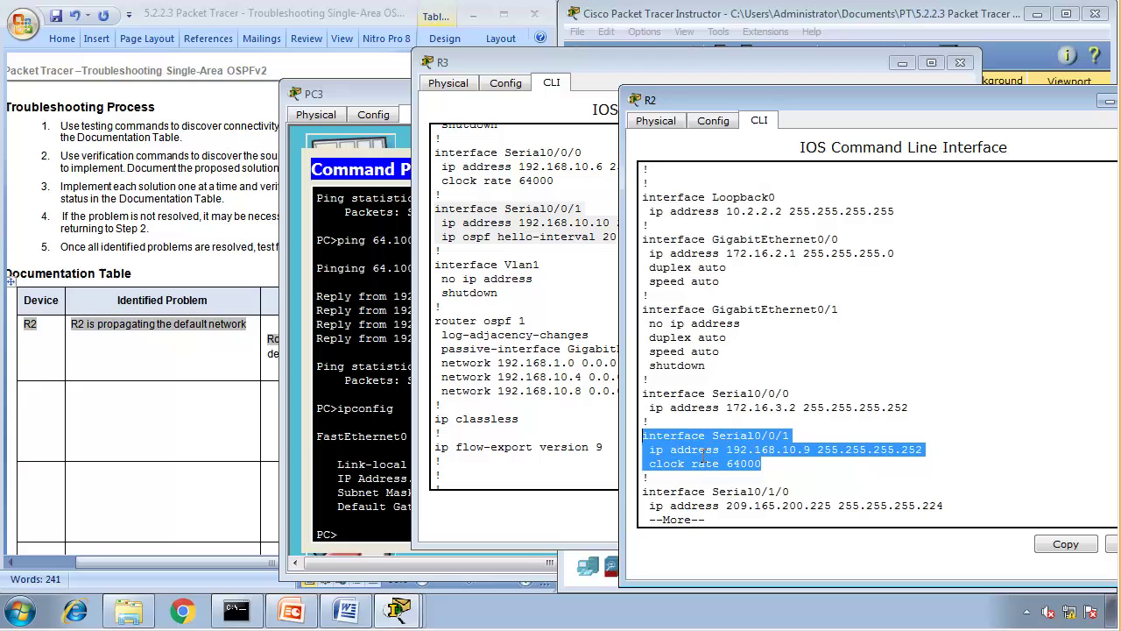
key("ctrl+c")
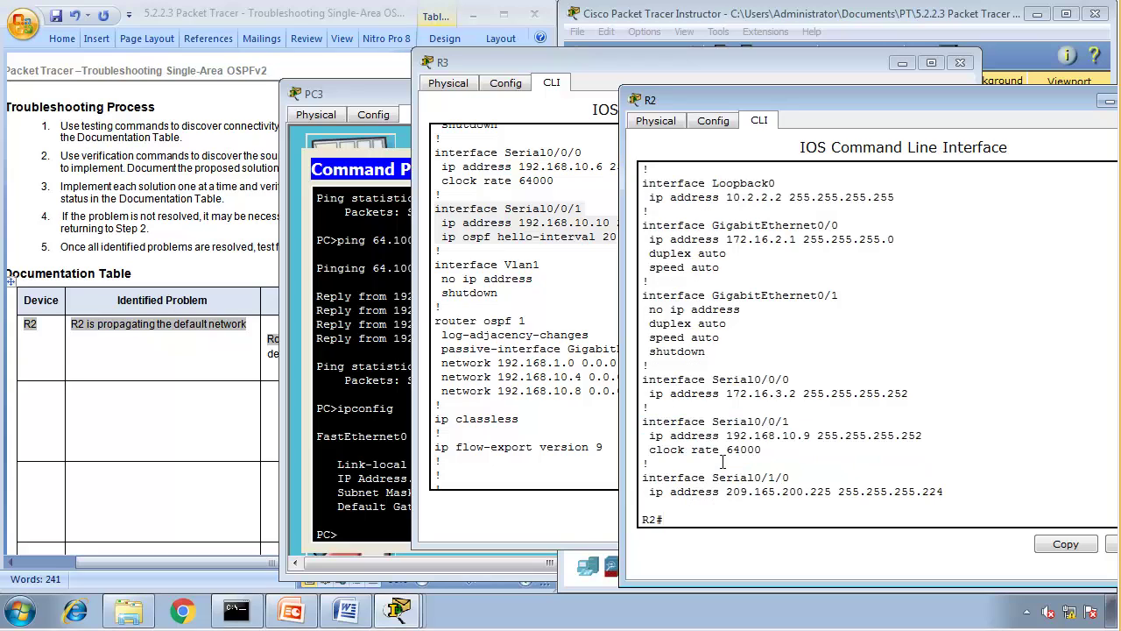
Enter 'show ip ospf interface' on R2 and bring both R2 and R3 consoles up.
type("show ip ospf int")
key("Tab")
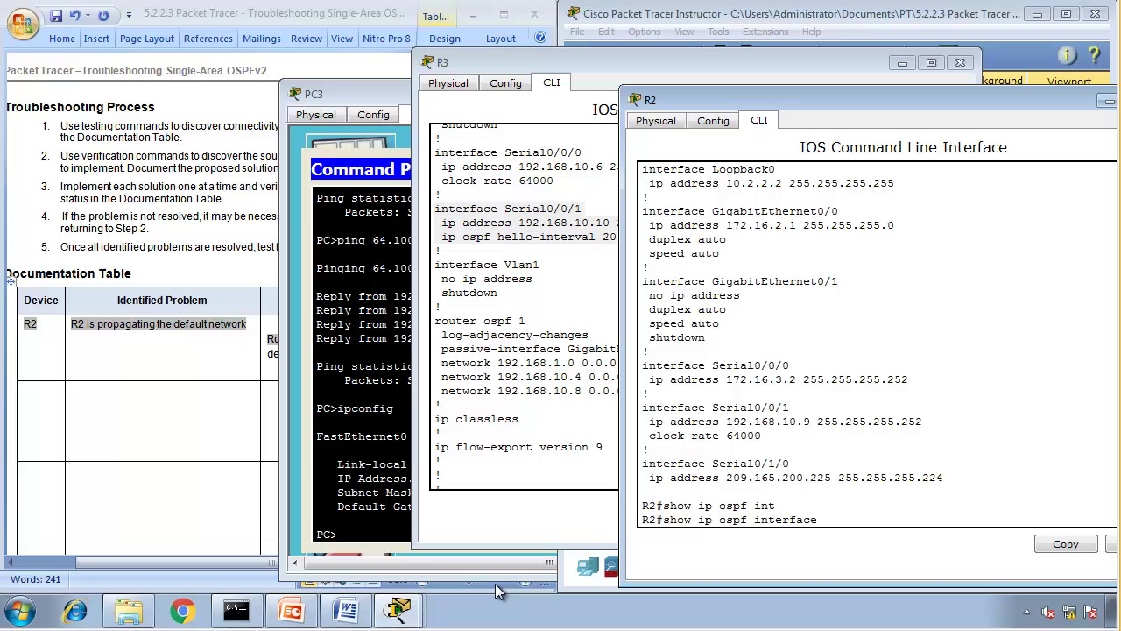
left_click(397, 610)
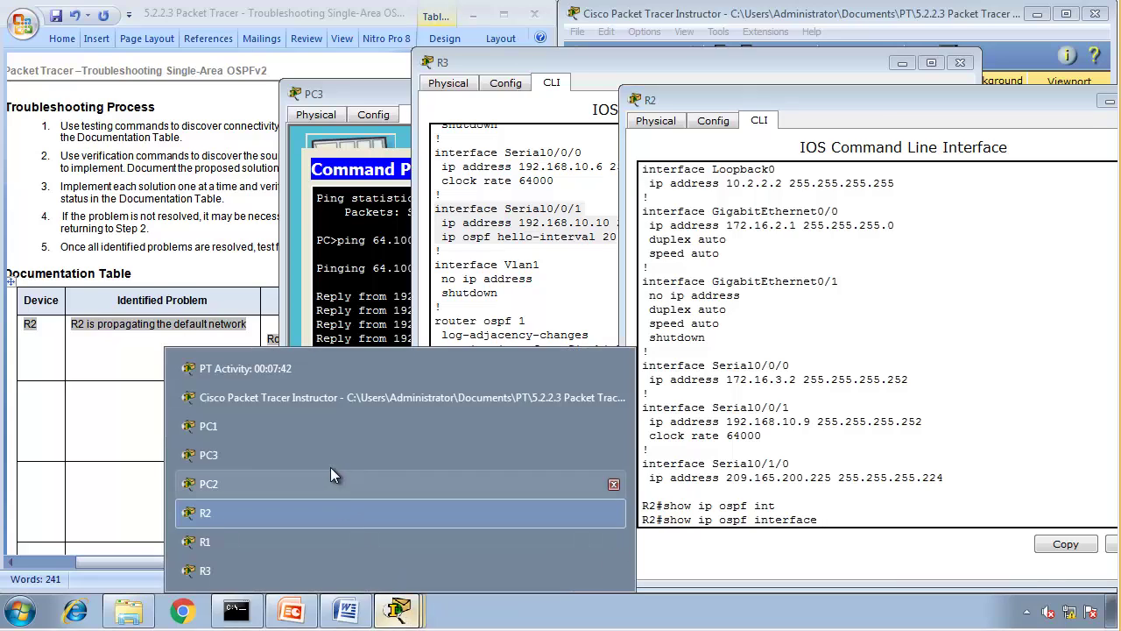
left_click(315, 401)
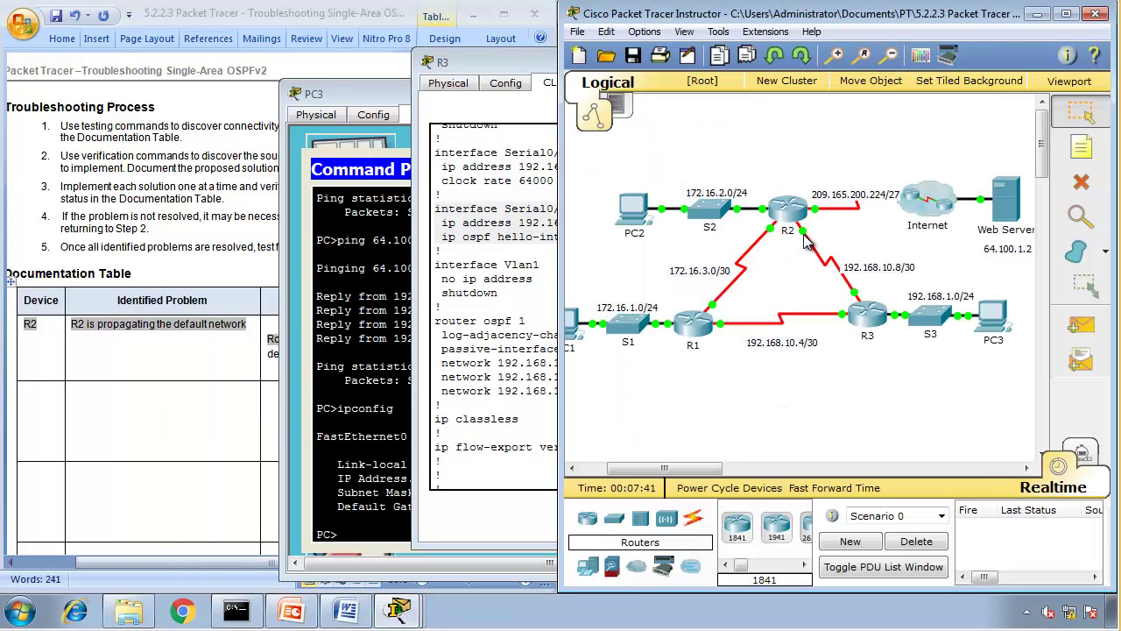
left_click(866, 313)
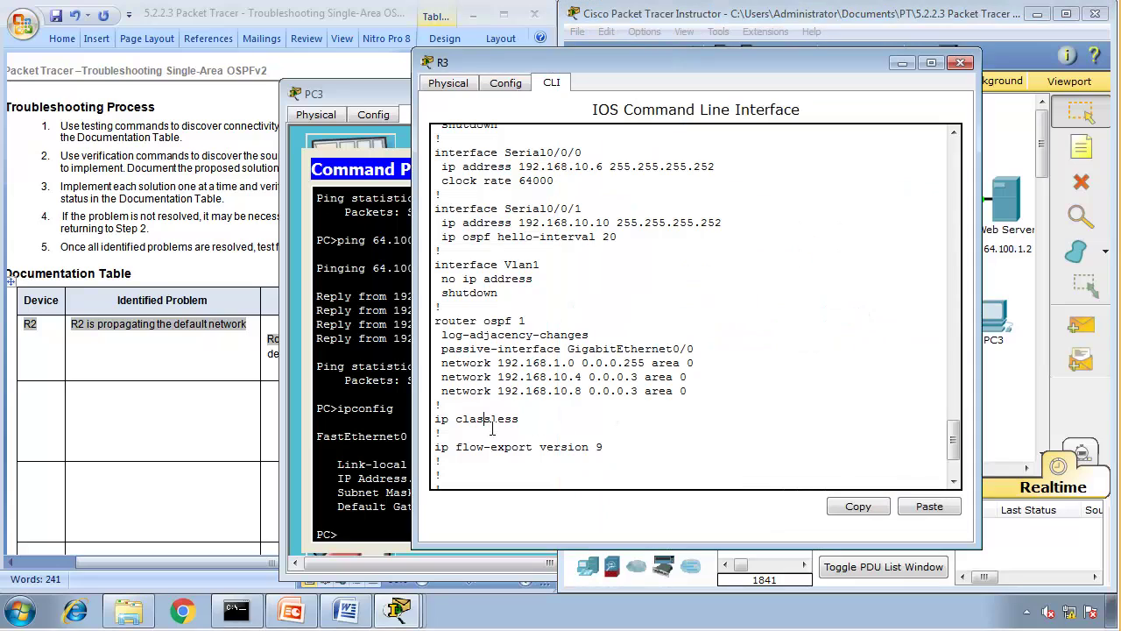
left_click(397, 611)
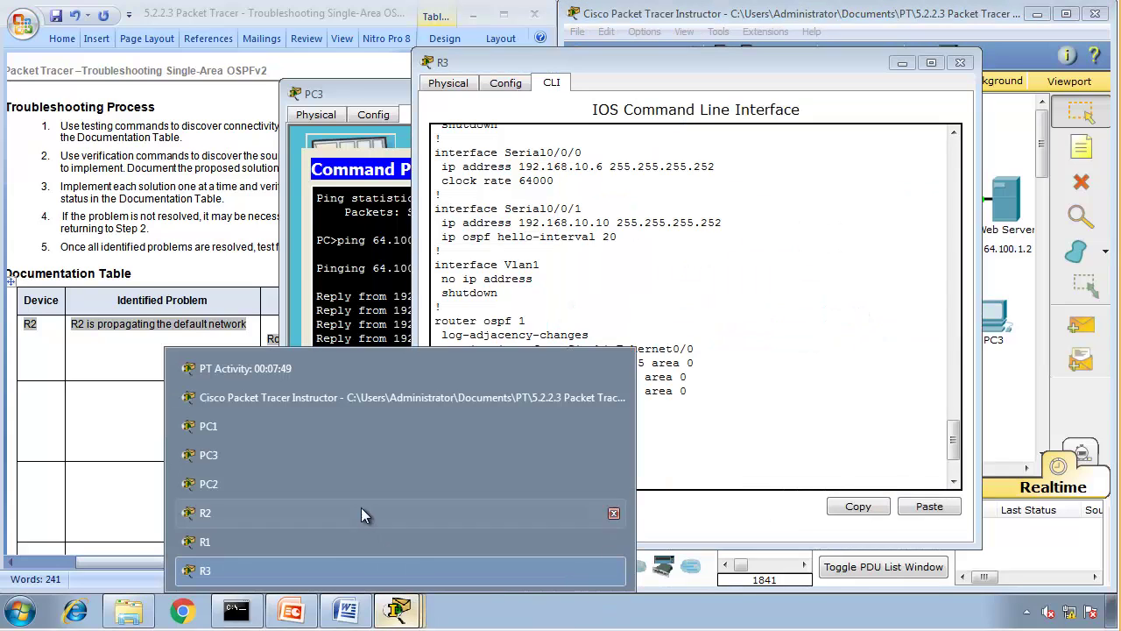
left_click(323, 515)
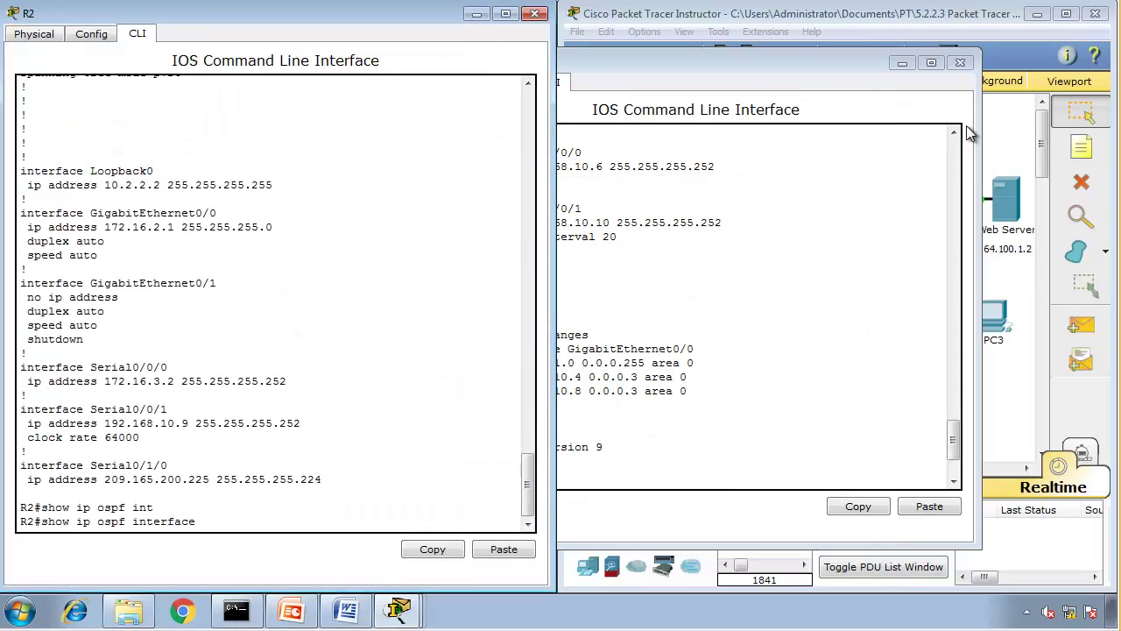
Tile R3's console right and run show ip ospf interface on R2, marking Hello 10, Dead 40.
left_click_drag(701, 63, 825, 14)
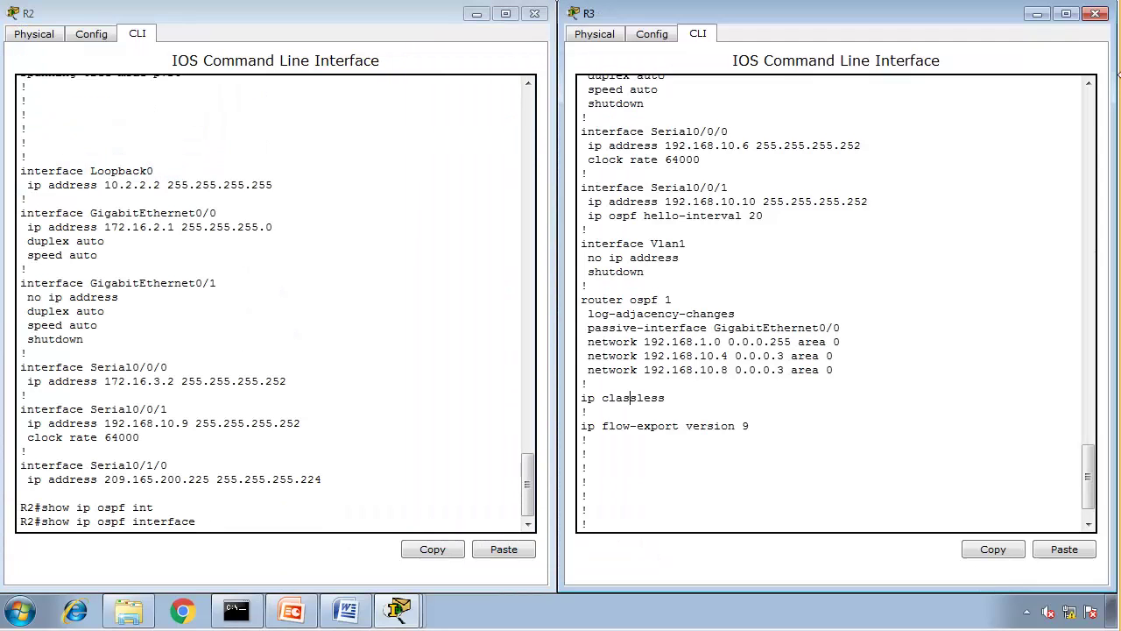
left_click(332, 314)
key("Return")
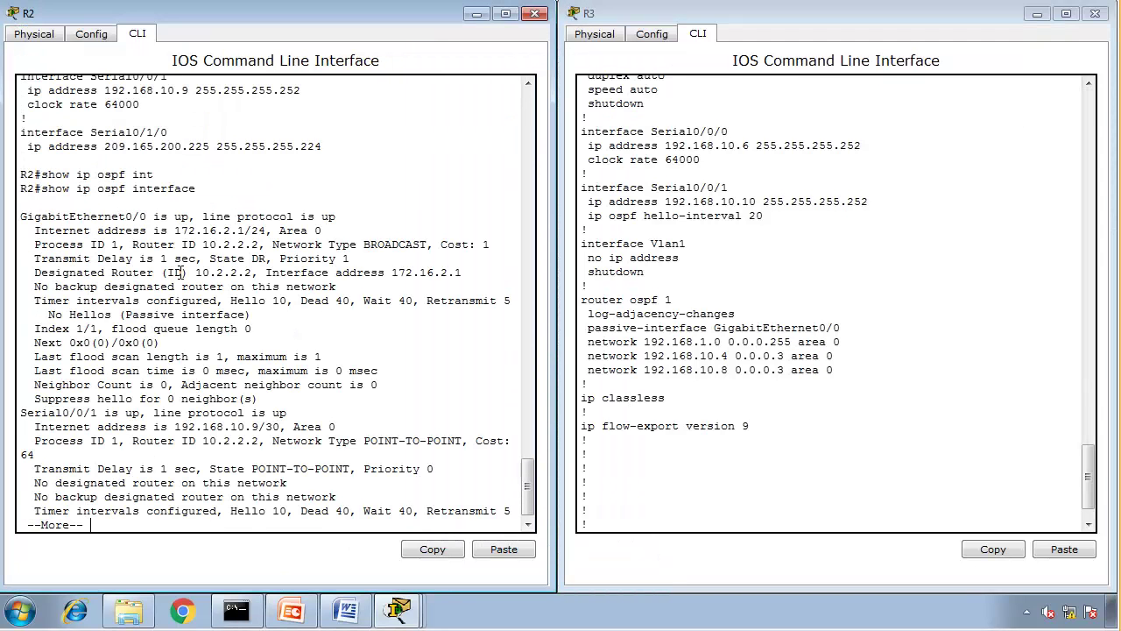
key("Return")
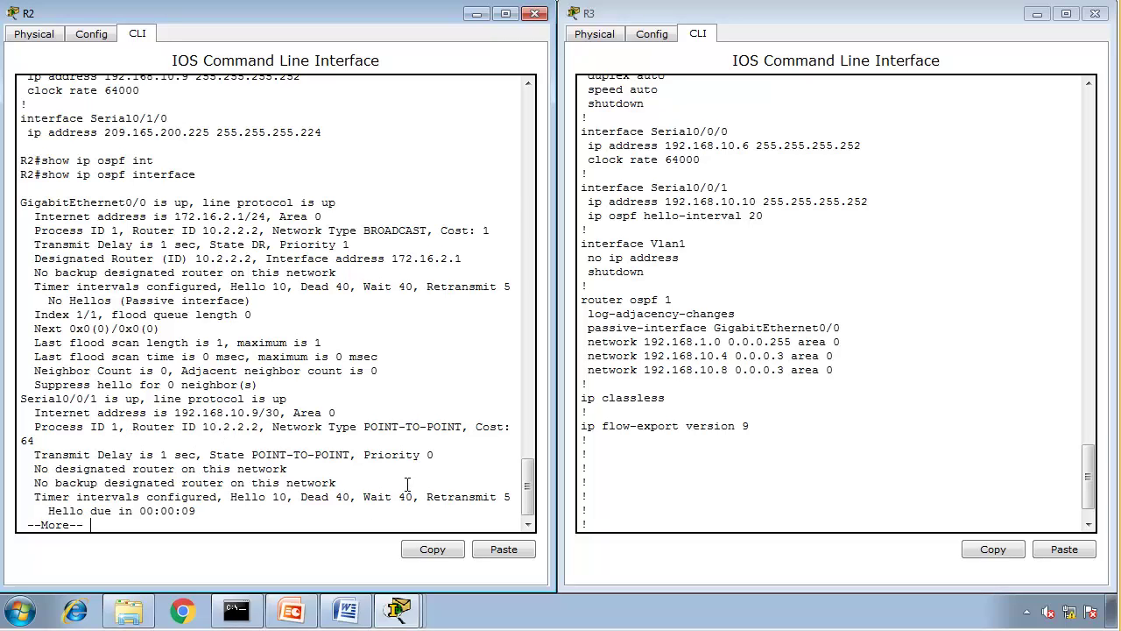
left_click_drag(226, 497, 352, 498)
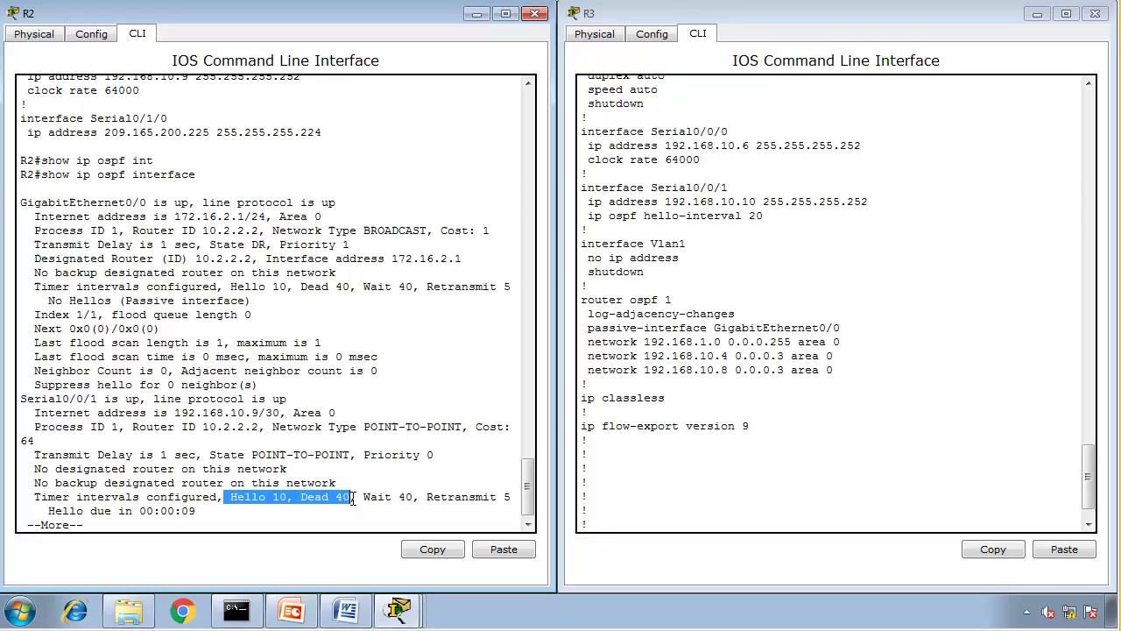
Run show ip ospf interface on R3 and mark its Serial0/0/1 Hello 20, Dead 40 timers.
left_click(722, 495)
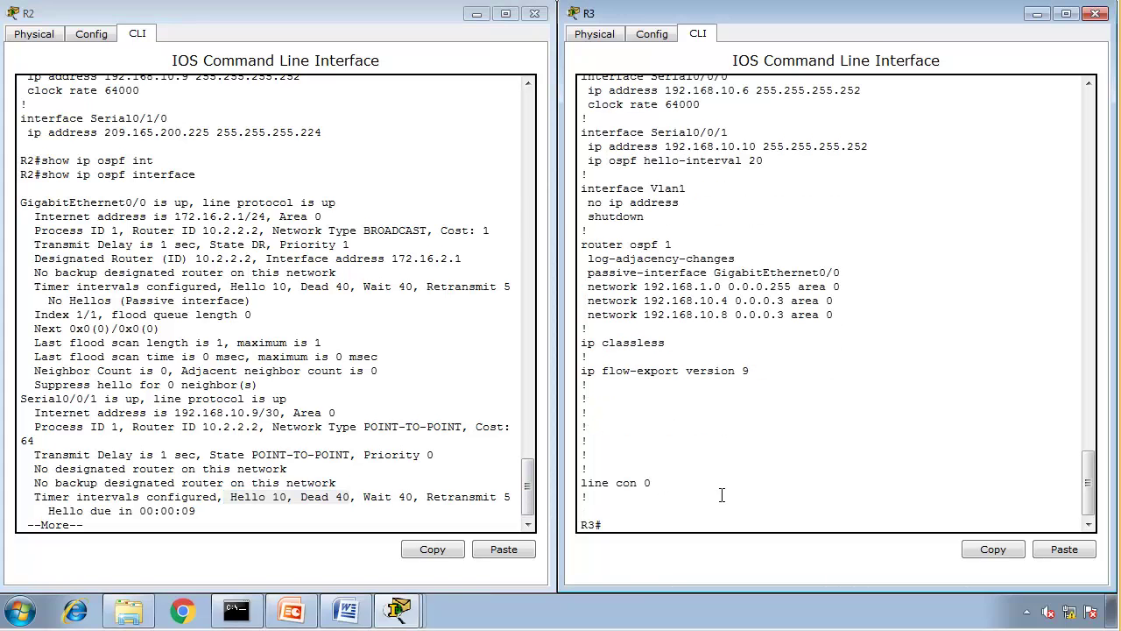
type("show ip ospf in")
key("Return")
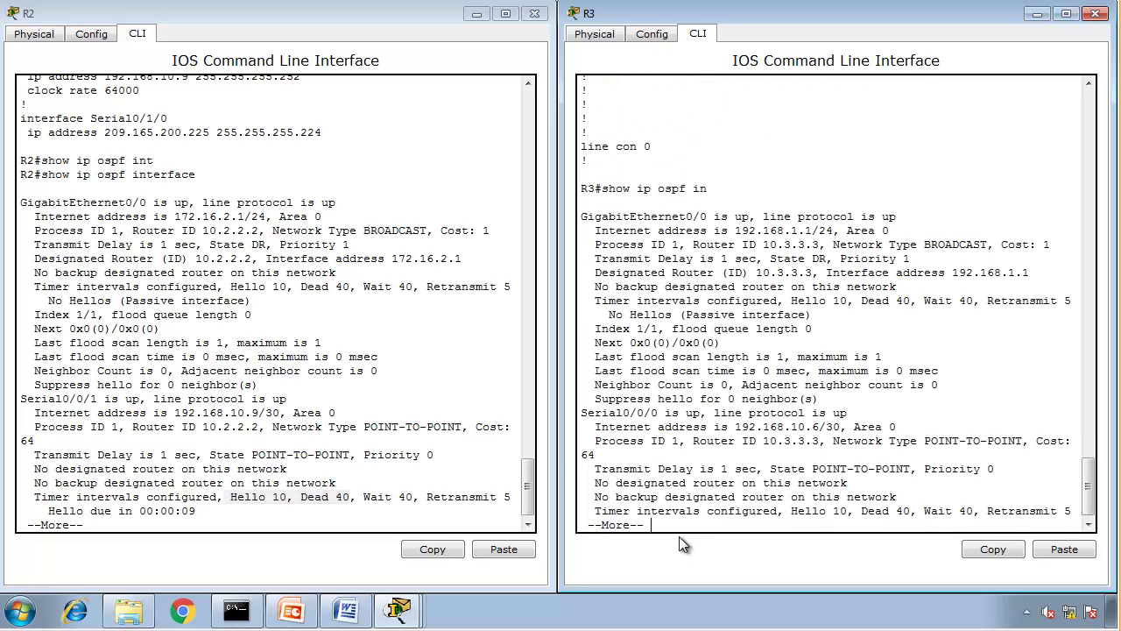
key("space")
left_click_drag(582, 329, 785, 427)
left_click(402, 427)
left_click_drag(402, 426, 363, 421)
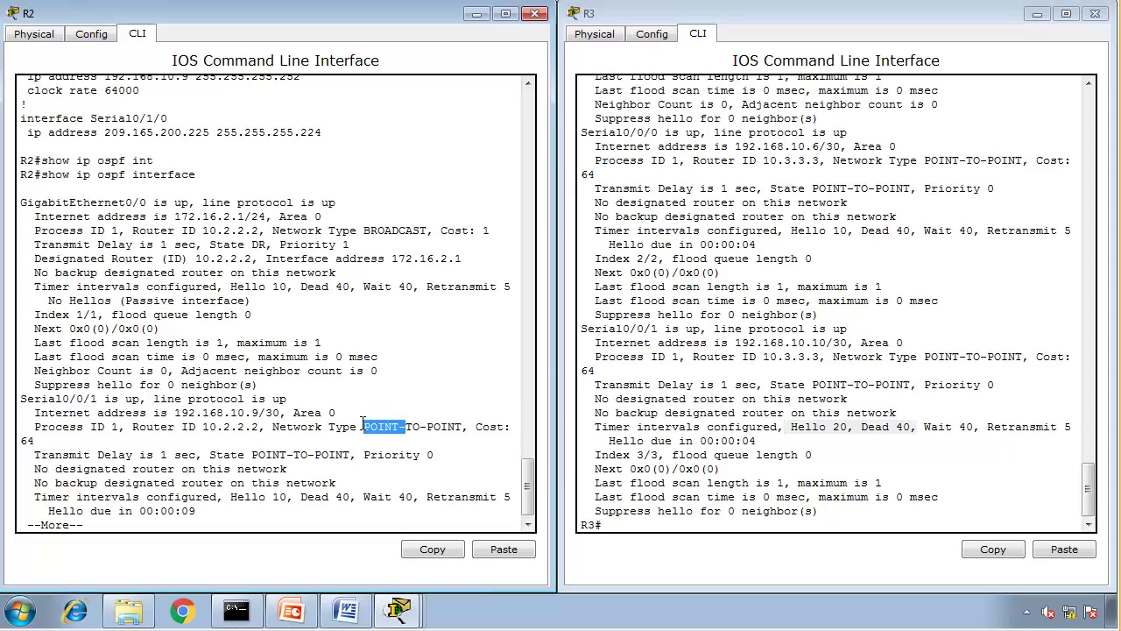
left_click_drag(220, 286, 341, 286)
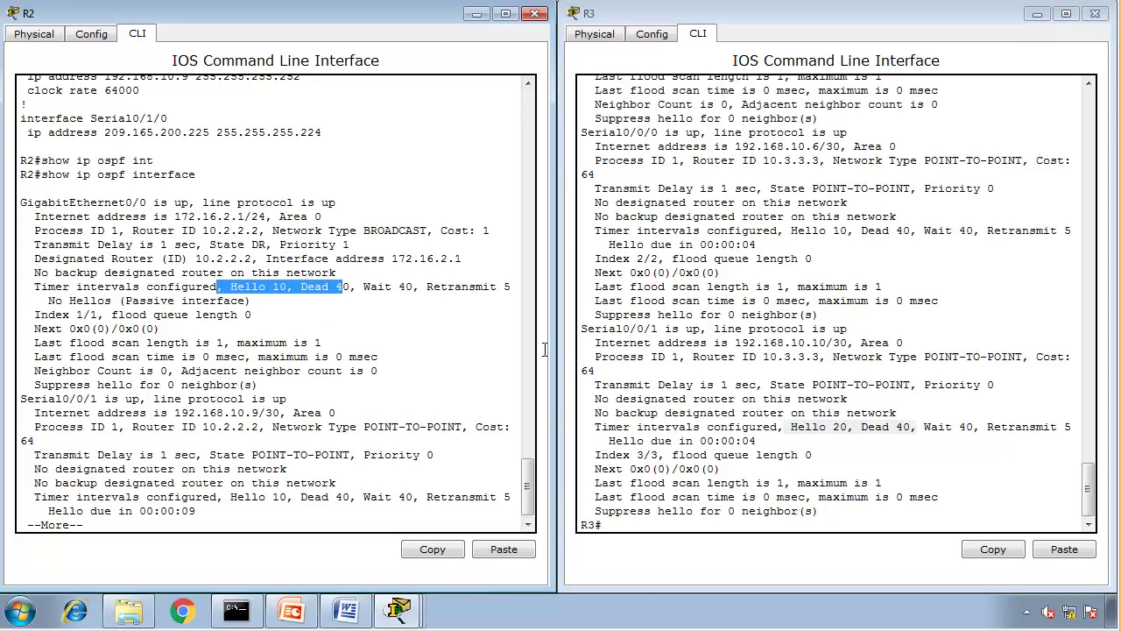
left_click(788, 424)
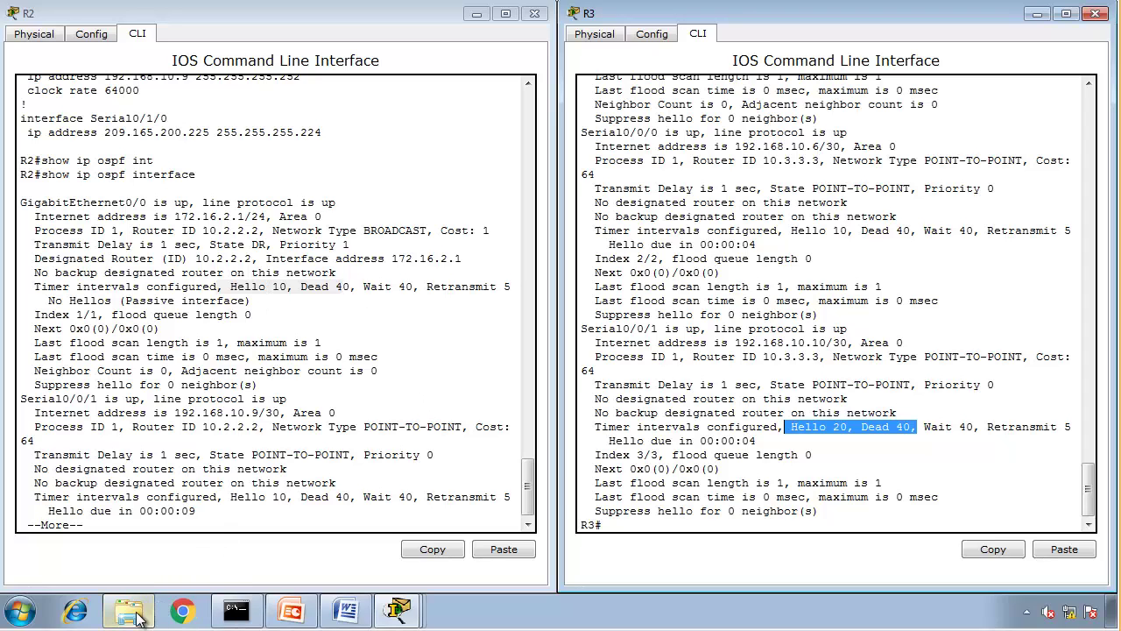
Add R3 row: 'Hello and Dead interval has been changed from defaults', solution 'Goto router 2 and synch…'.
left_click(350, 611)
left_click(43, 395)
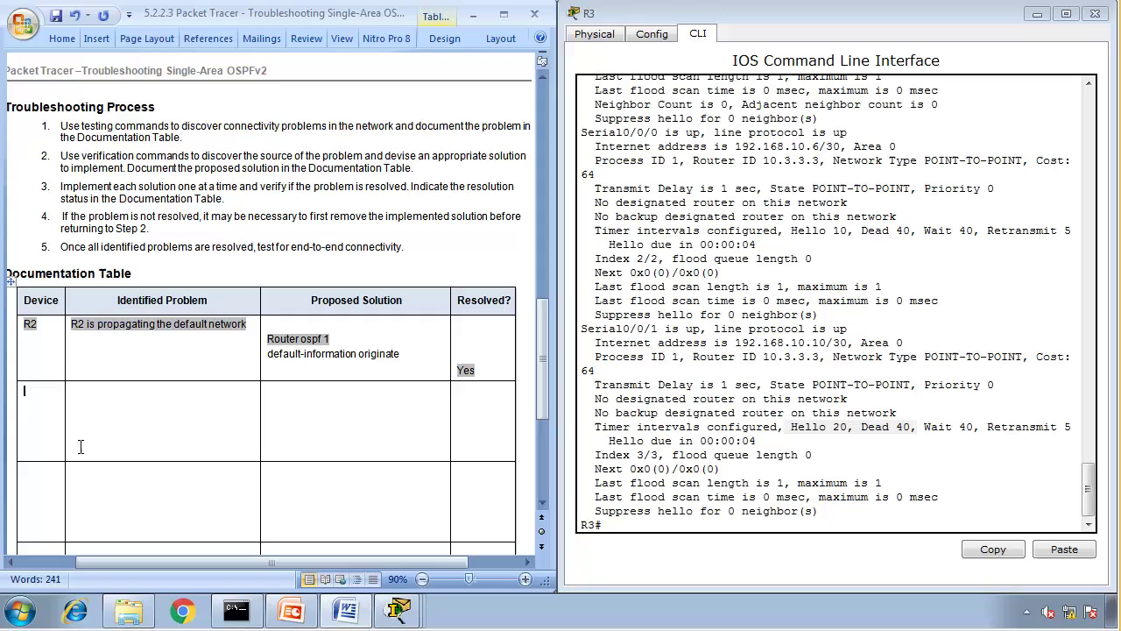
type("R3")
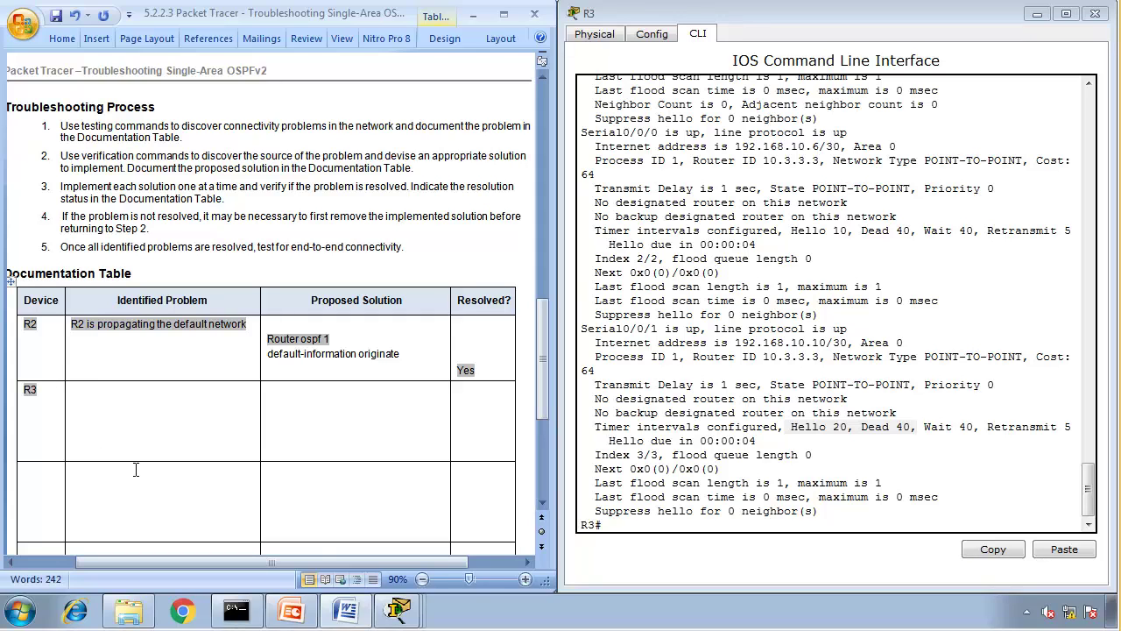
type("Hello")
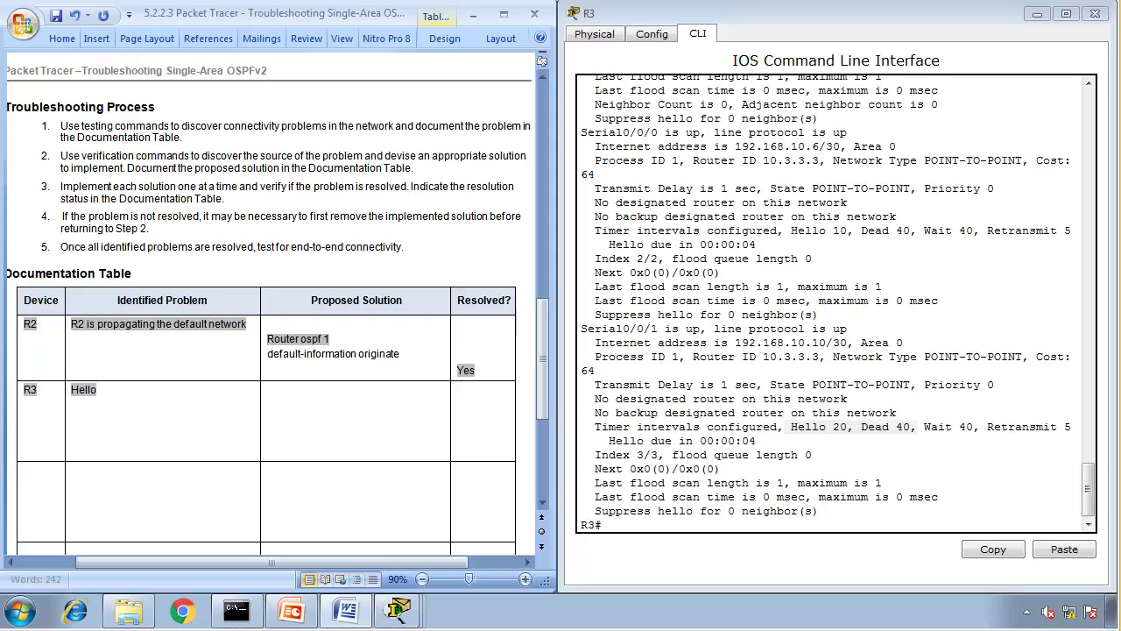
type(" and Dead")
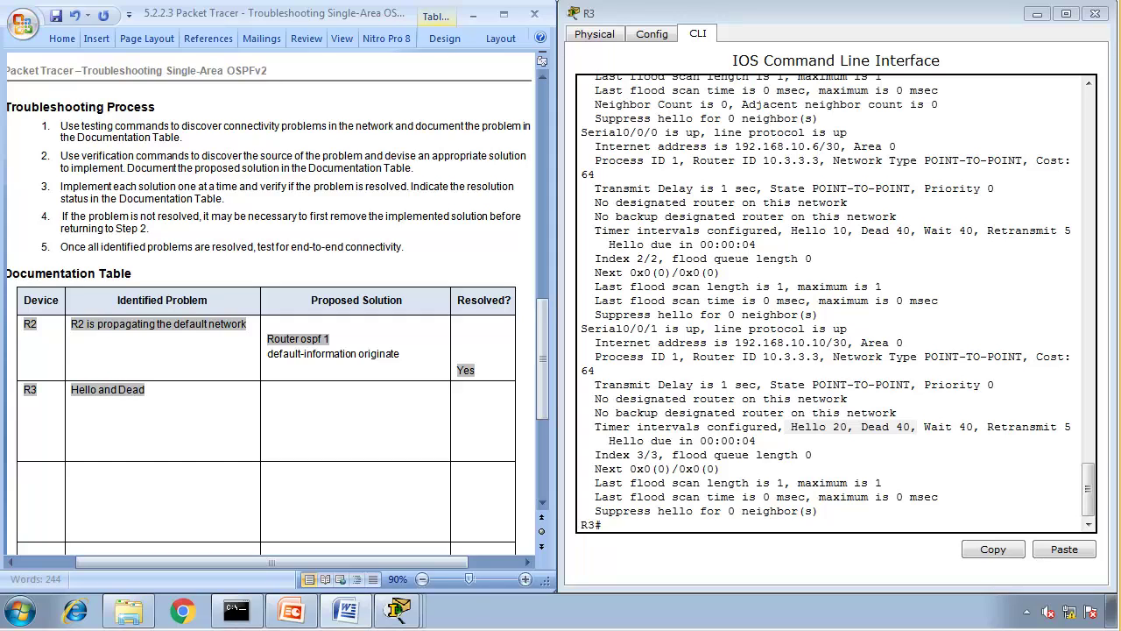
type(" interval")
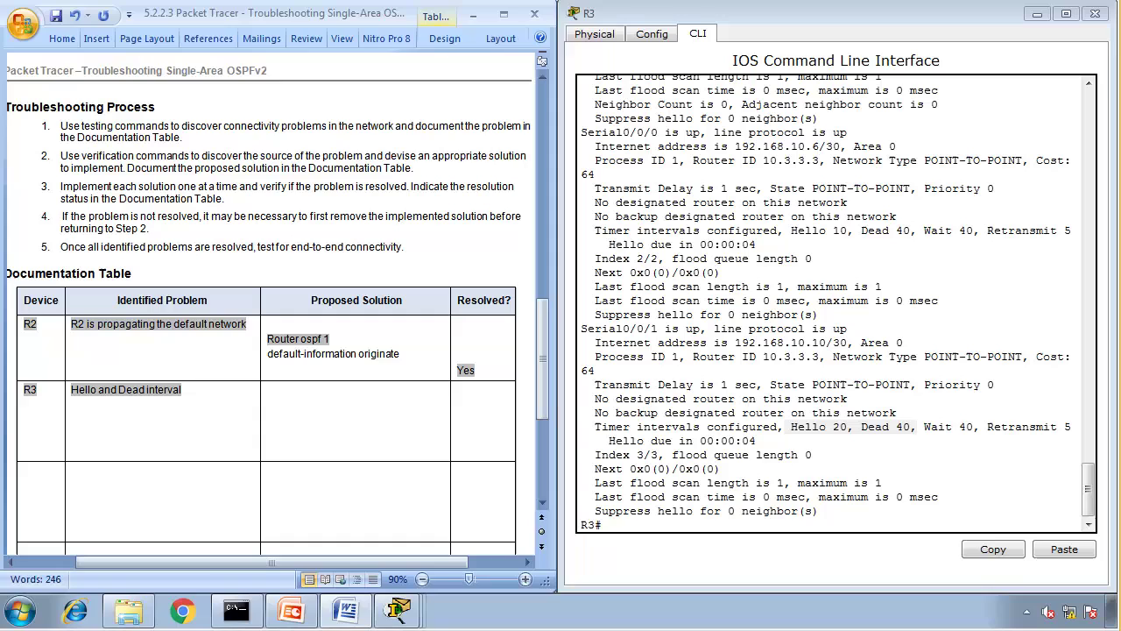
type(" has been ch")
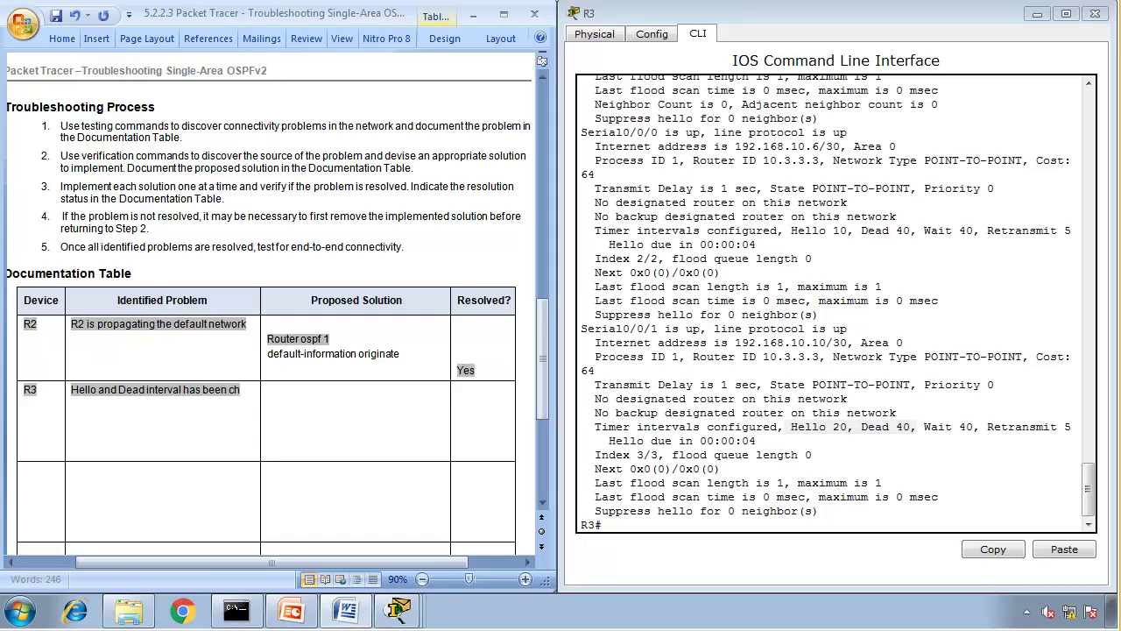
type("anged")
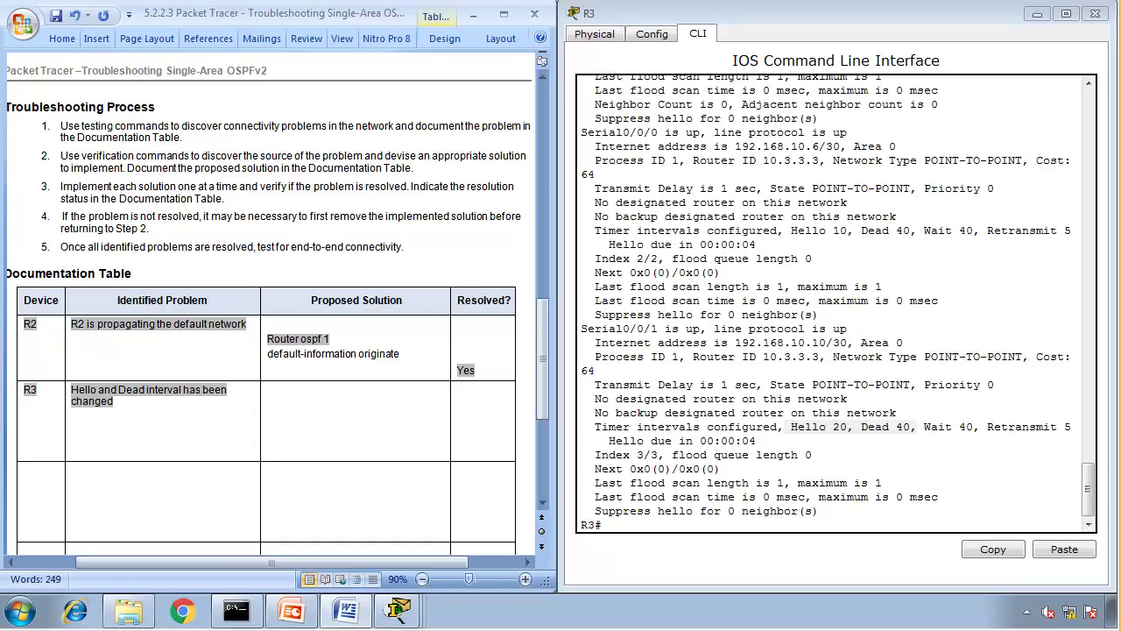
type(" from")
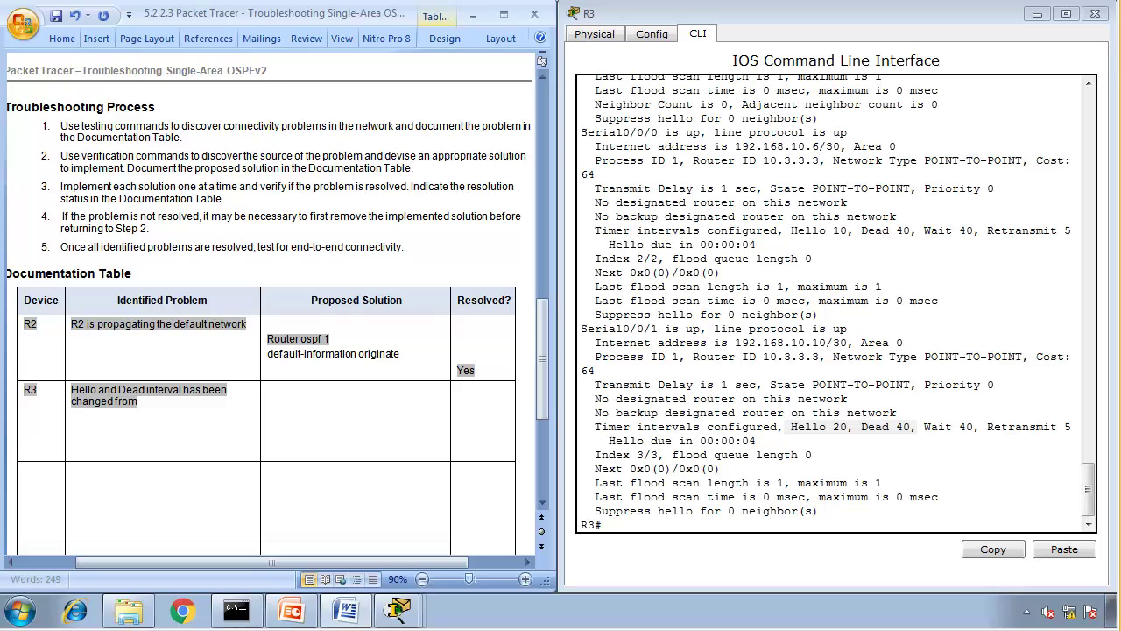
type(" defaults")
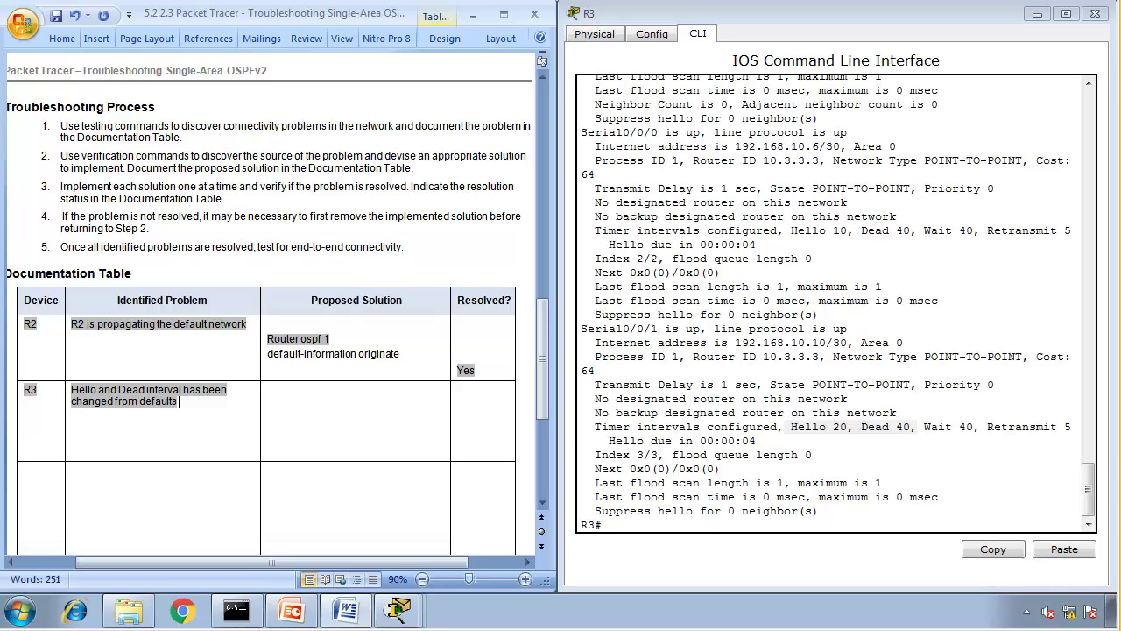
left_click(295, 430)
type("Goto router 2 ")
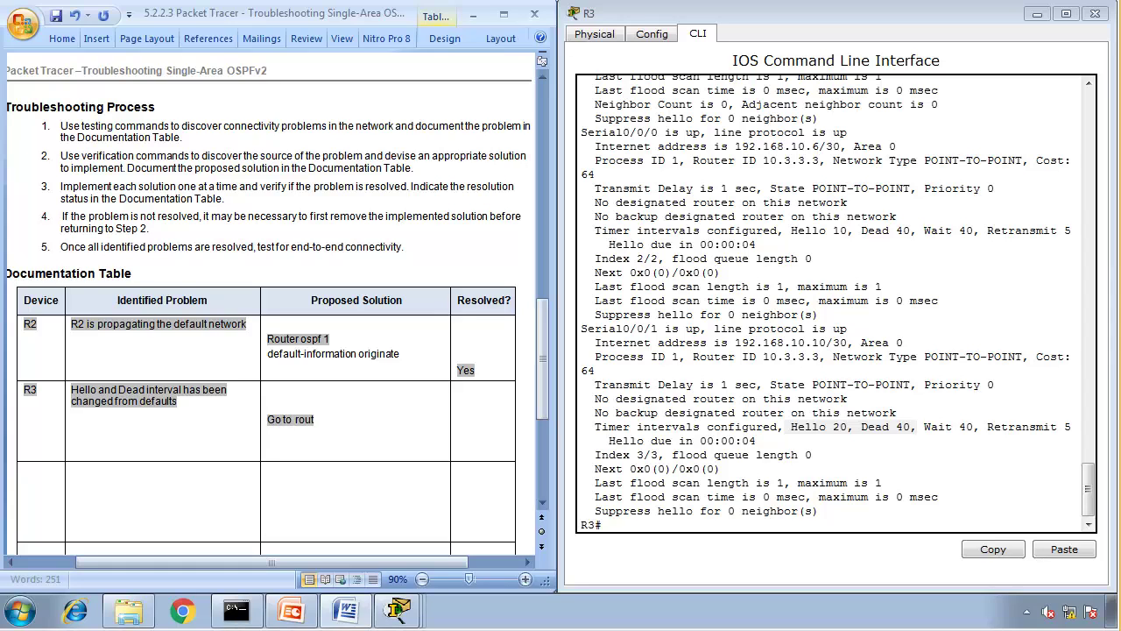
type("and")
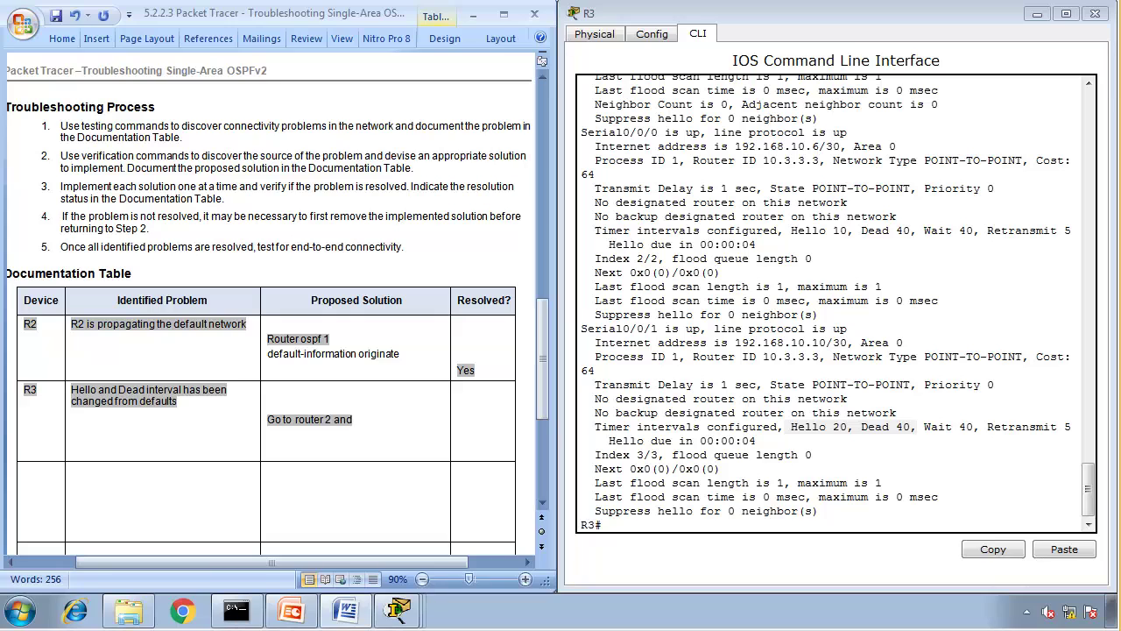
type(" synch ")
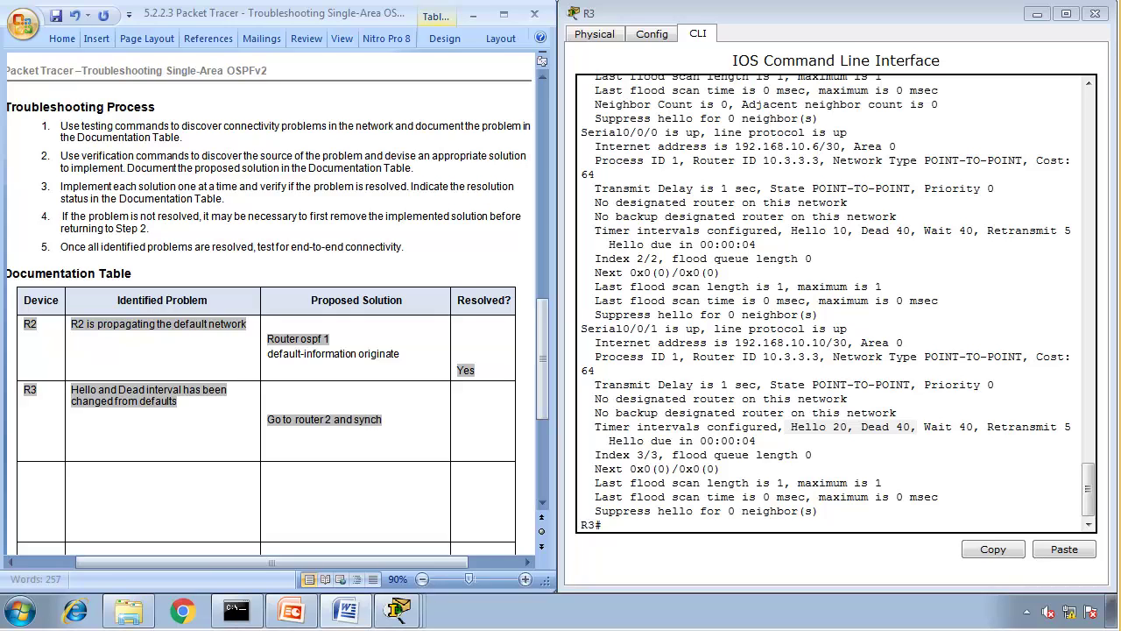
type("the hel")
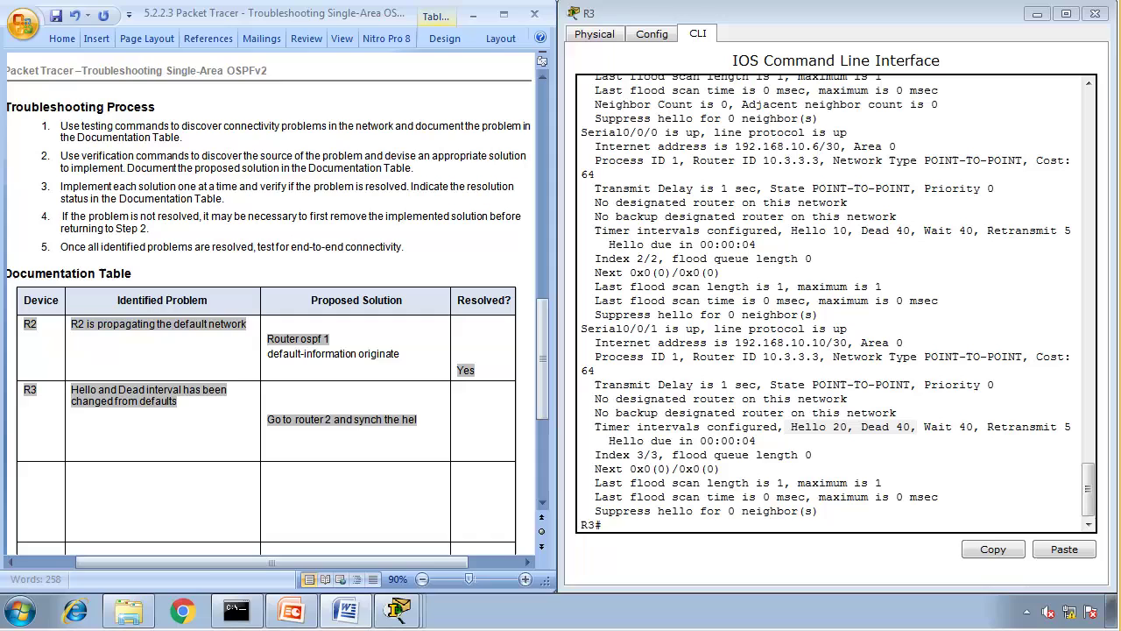
type("lo and deat")
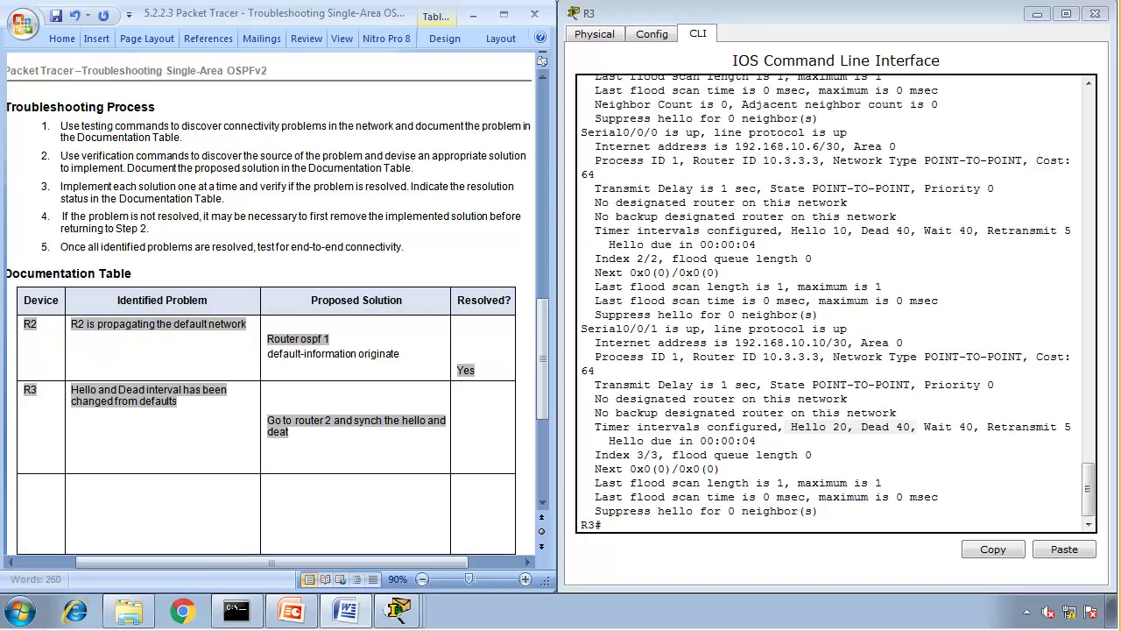
type(" interva")
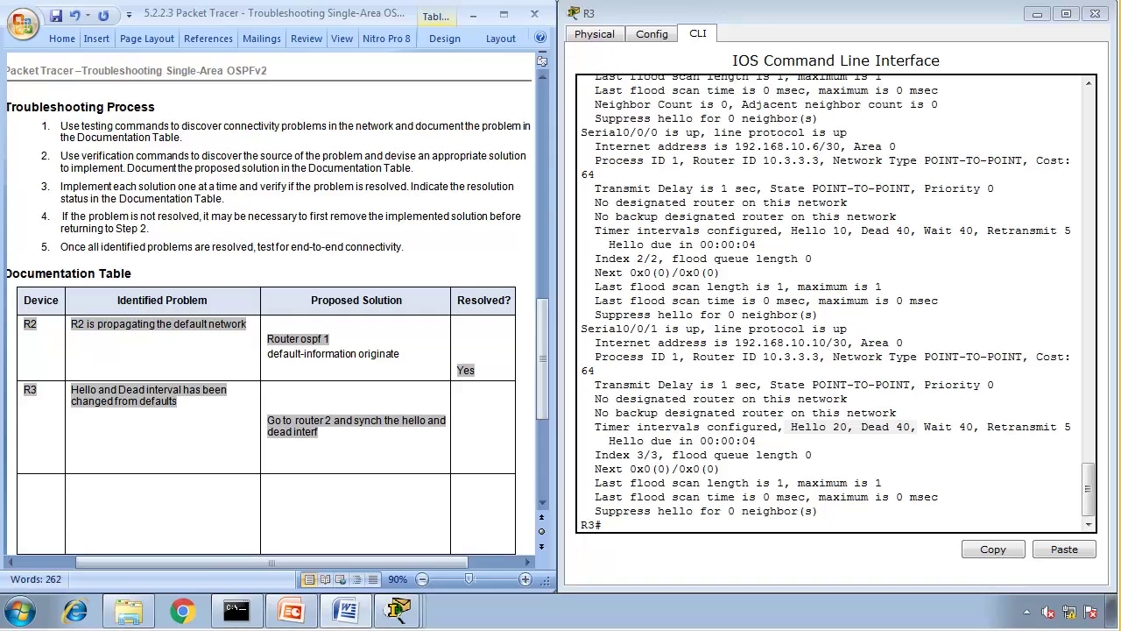
type("l")
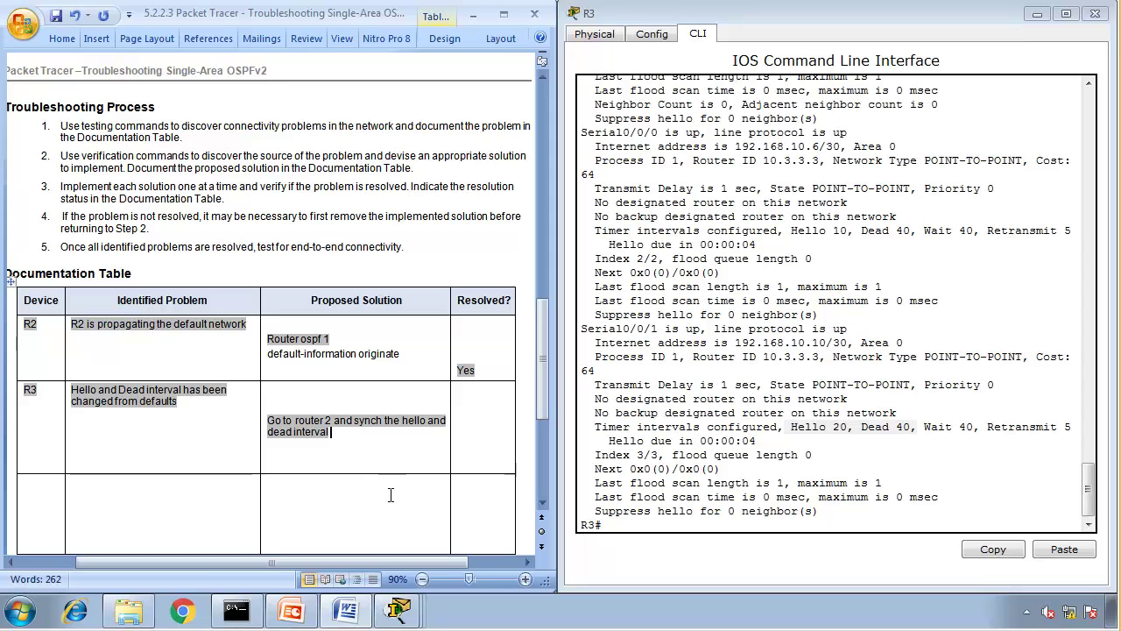
On R2, configure interface s0/0/1 with ip ospf hello-interval 20.
left_click(398, 610)
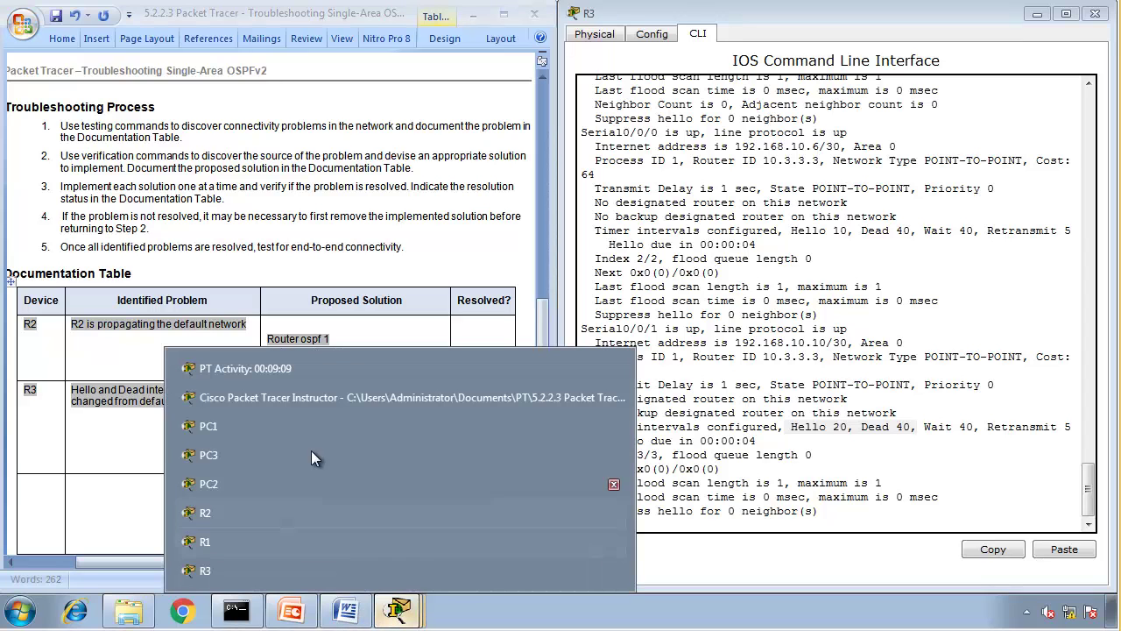
left_click(291, 516)
left_click(473, 399)
key("space")
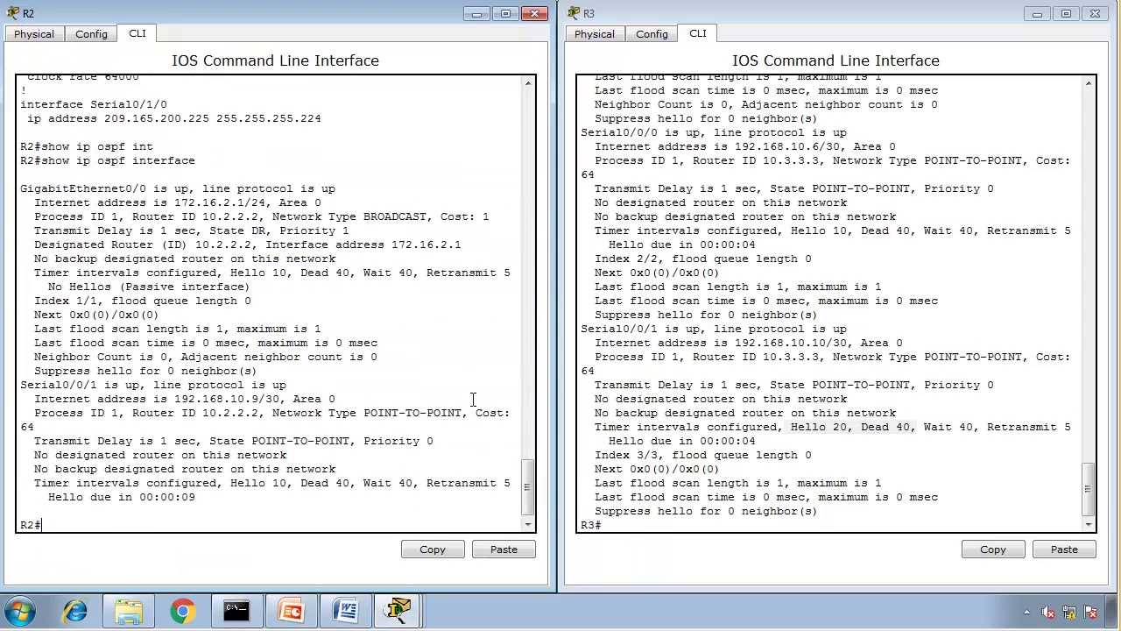
type("conf t")
key("Return")
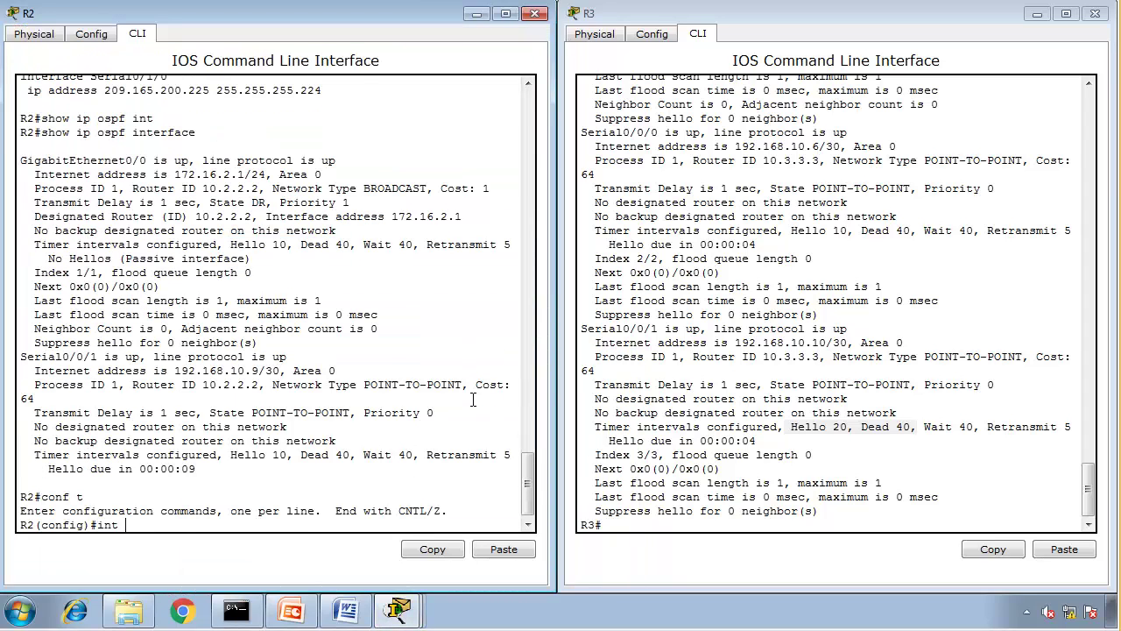
type("int s0/0/1")
key("Return")
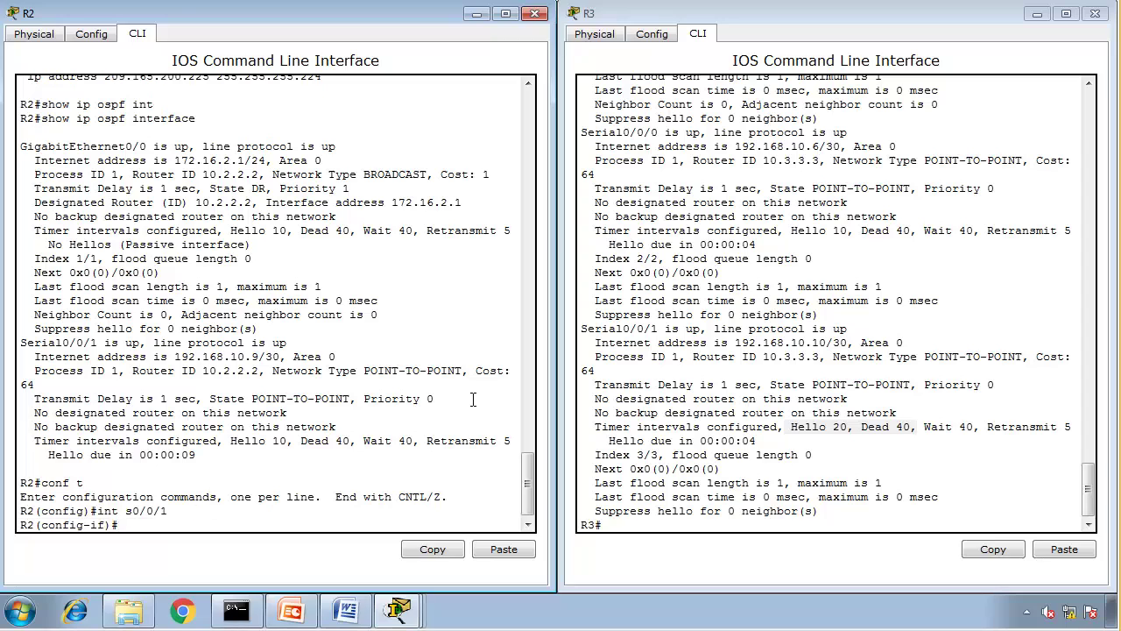
type("ip ospf")
key("Tab")
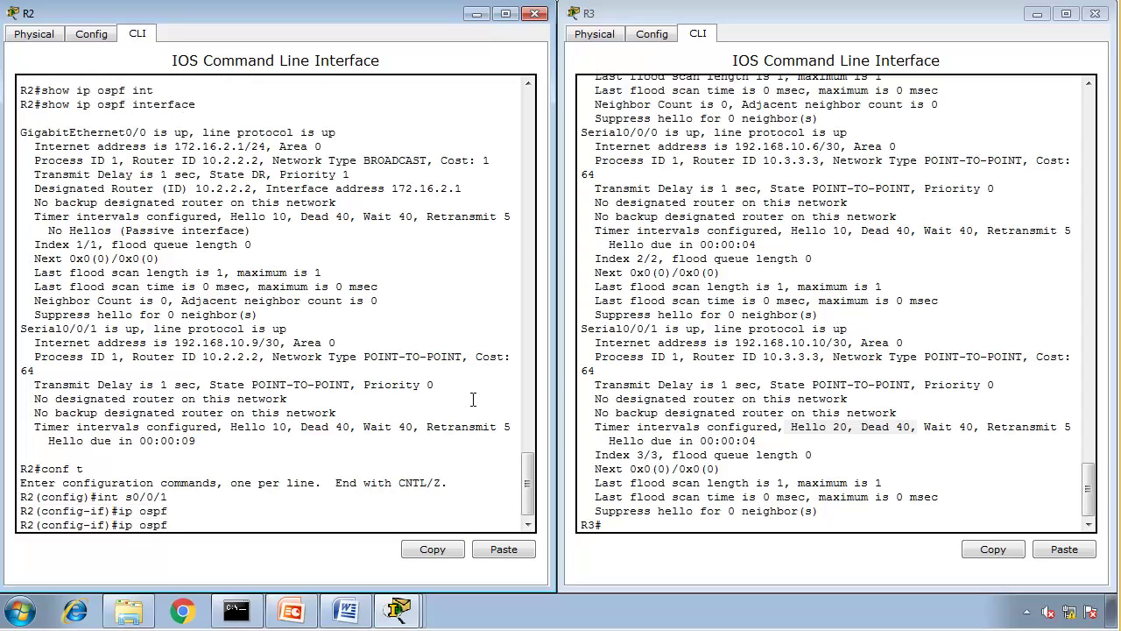
type("he")
key("Tab")
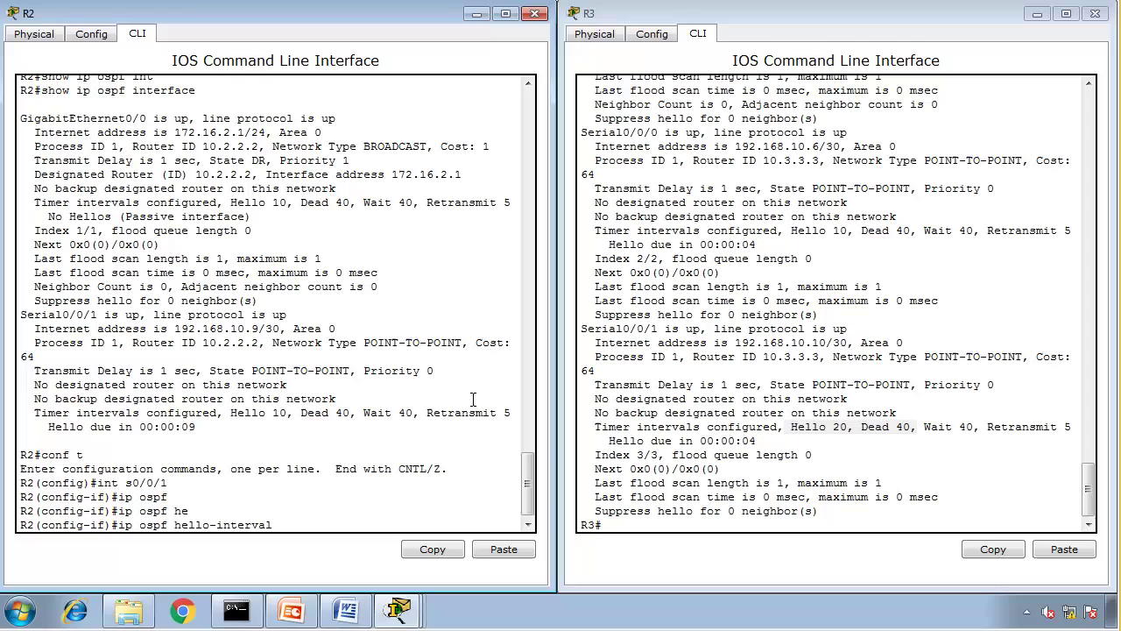
type("20")
key("Return")
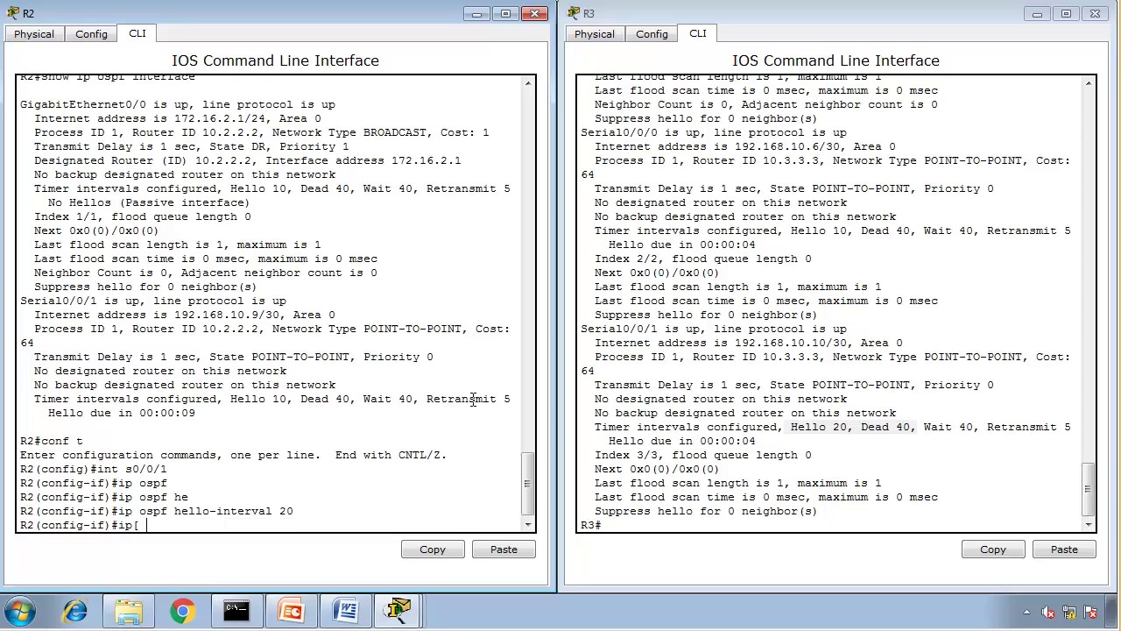
Set ip ospf dead-interval 40 on R2's Serial0/0/1.
type("ip osp")
key("Tab")
type("de")
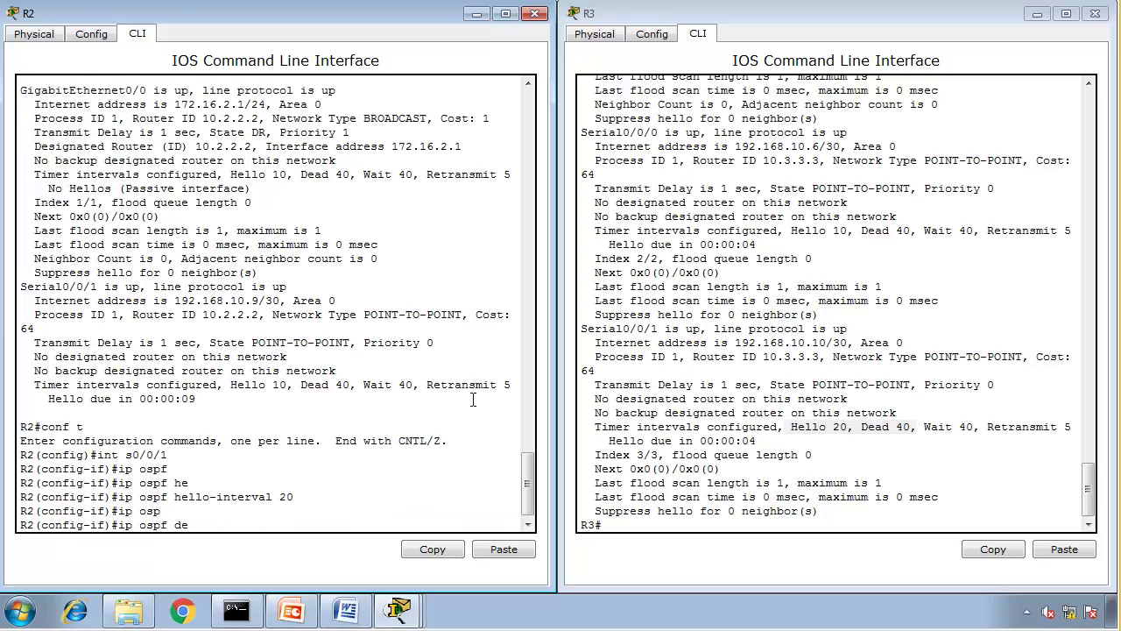
key("Tab")
type("50")
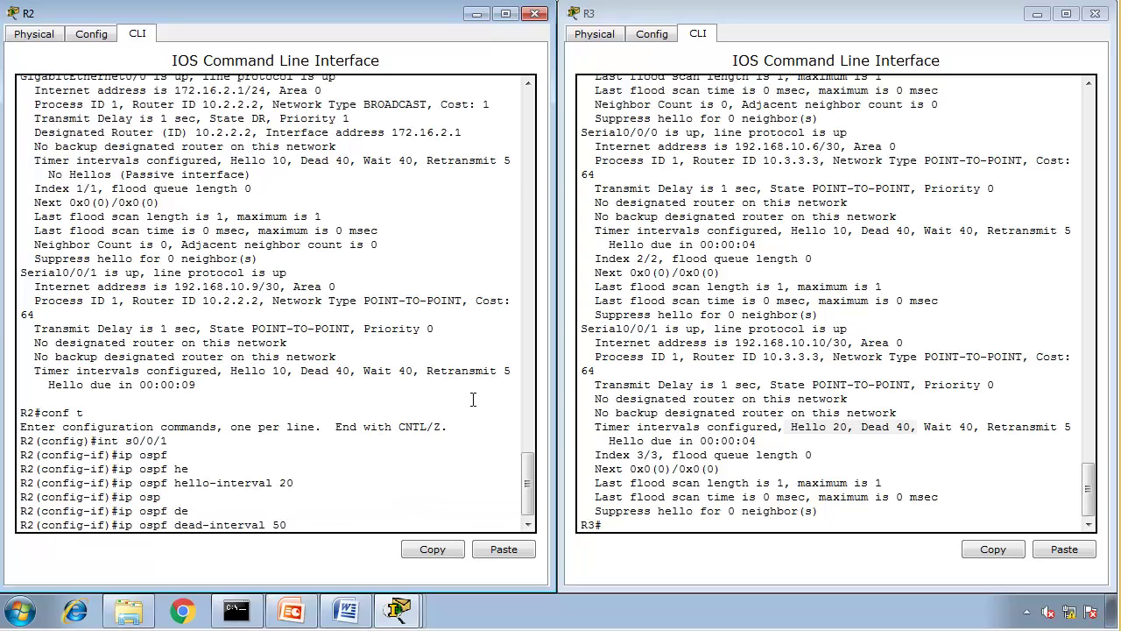
key("BackSpace")
key("BackSpace")
type("409")
key("Return")
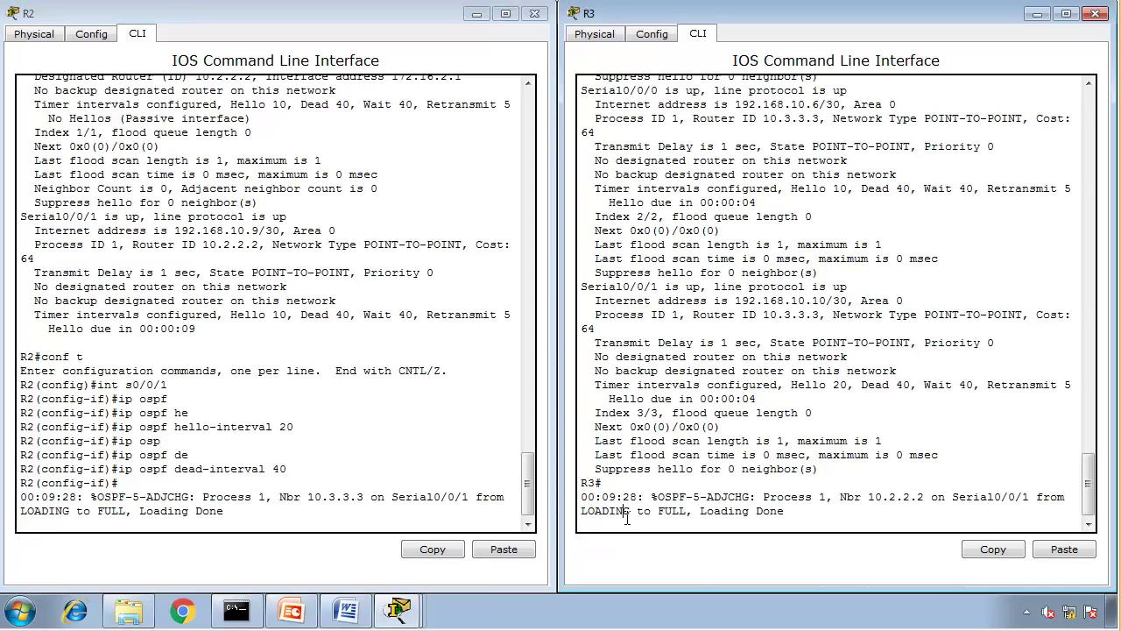
On R3, check OSPF neighbors and the routing table, marking the default route and 172.16.3.0/30.
key("Return")
key("Return")
type("show i")
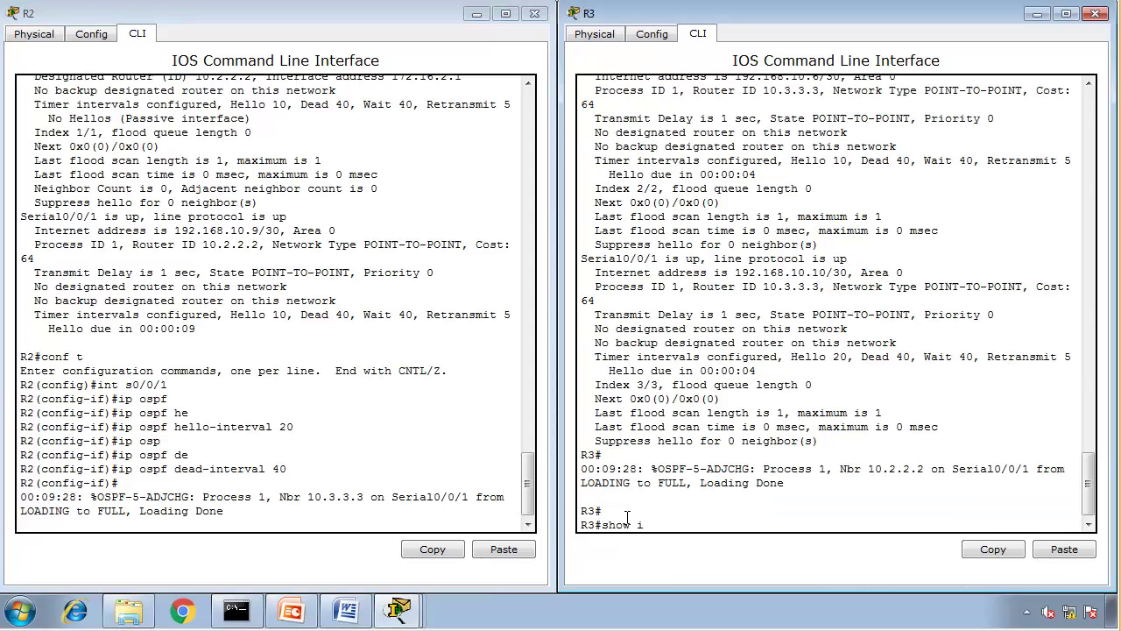
type("p osp")
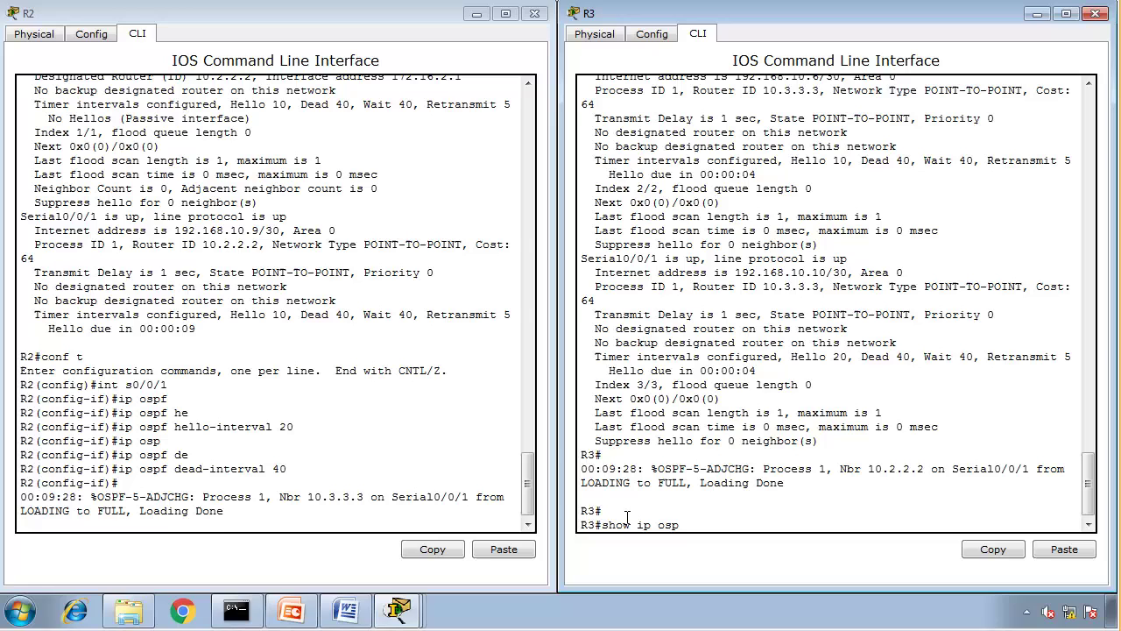
type("f ne")
key("Return")
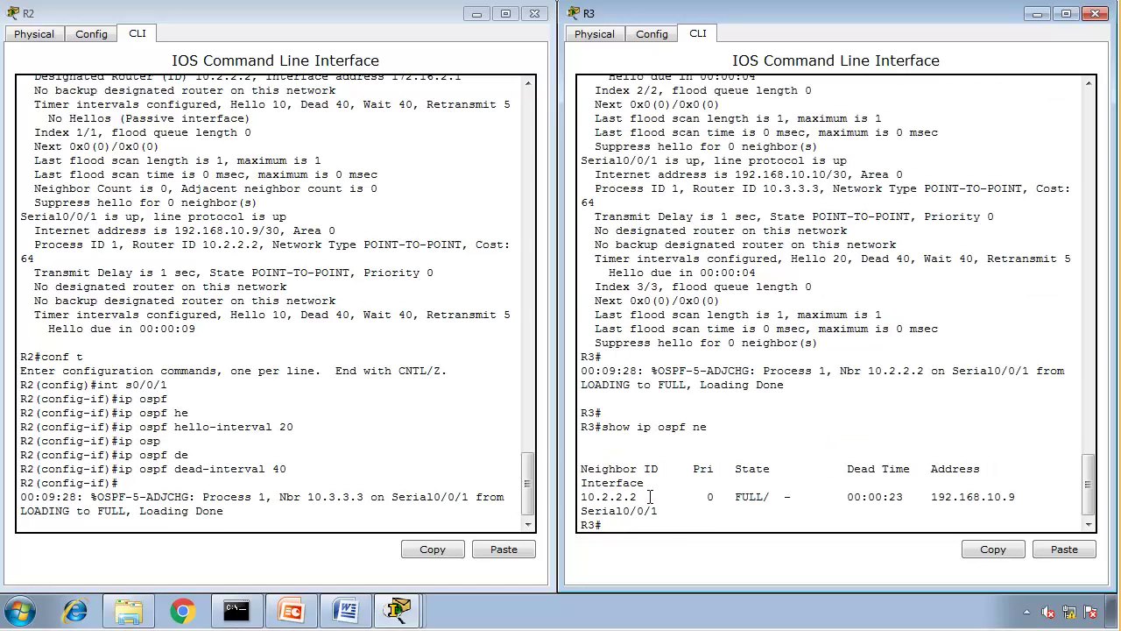
type("show ip route")
key("Return")
key("space")
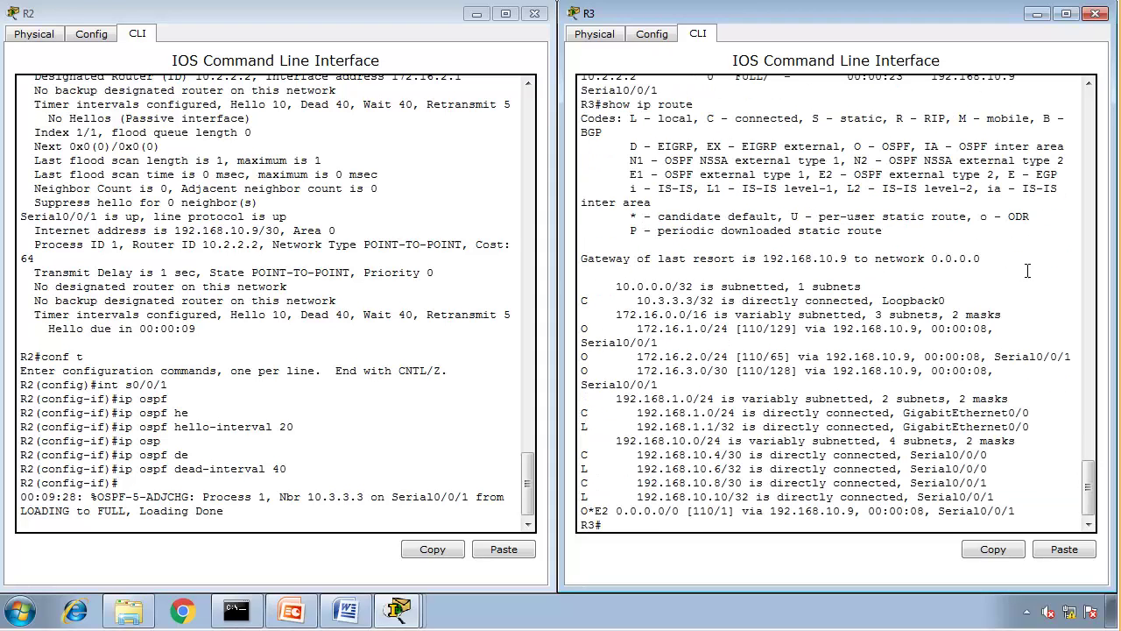
left_click_drag(981, 258, 566, 265)
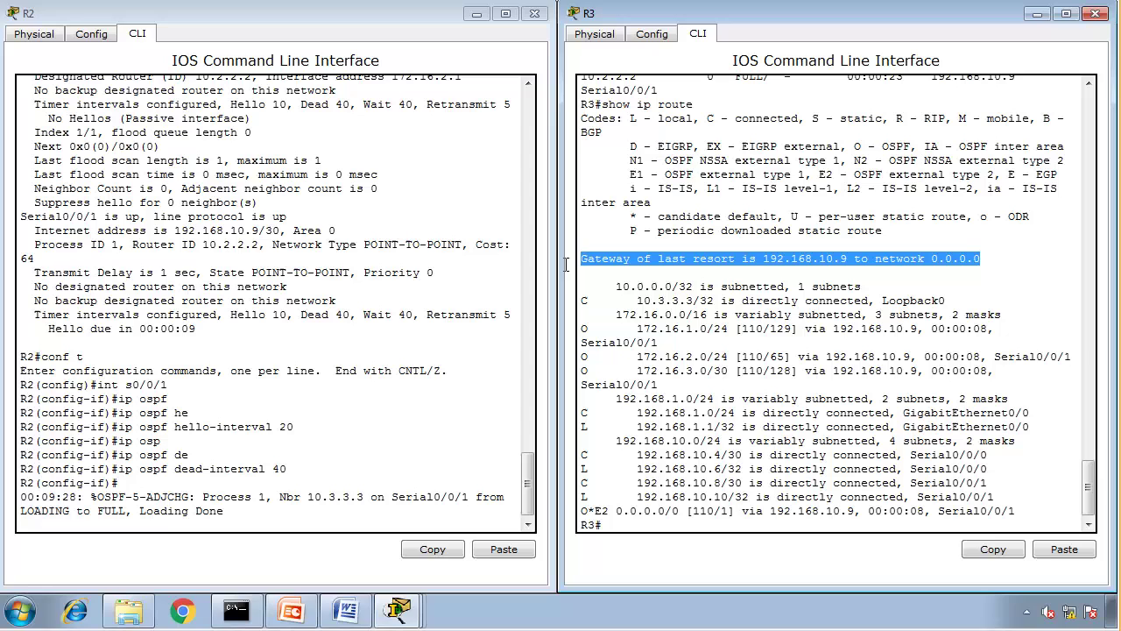
left_click_drag(581, 370, 800, 376)
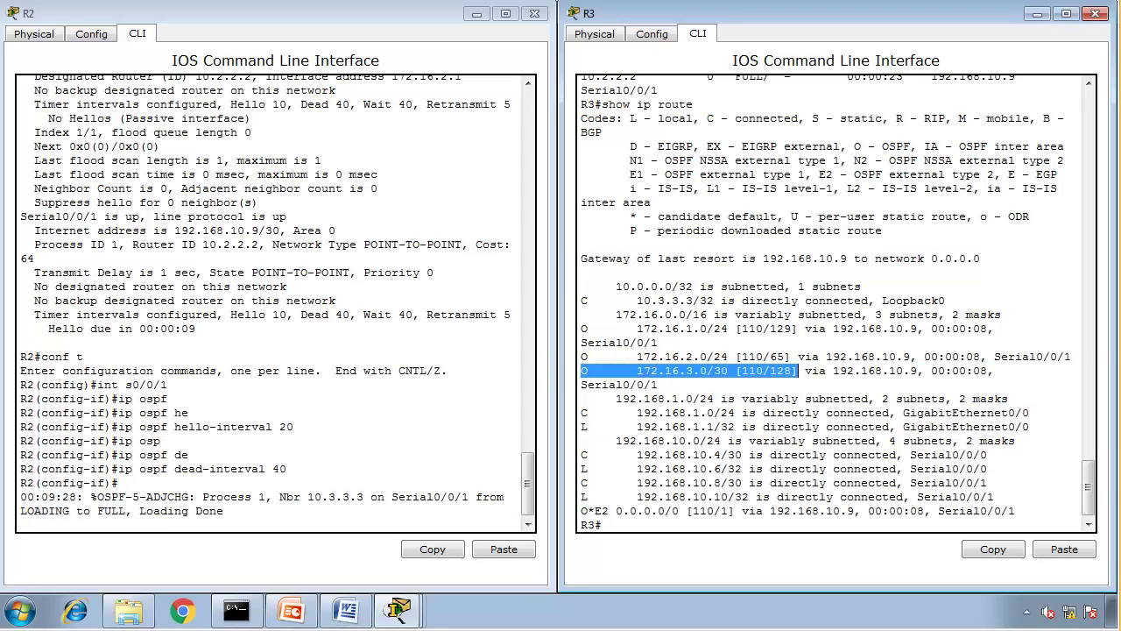
Rerun ipconfig and the ping to 64.100.1.2 on PC3, now succeeding with 0% loss.
left_click(396, 611)
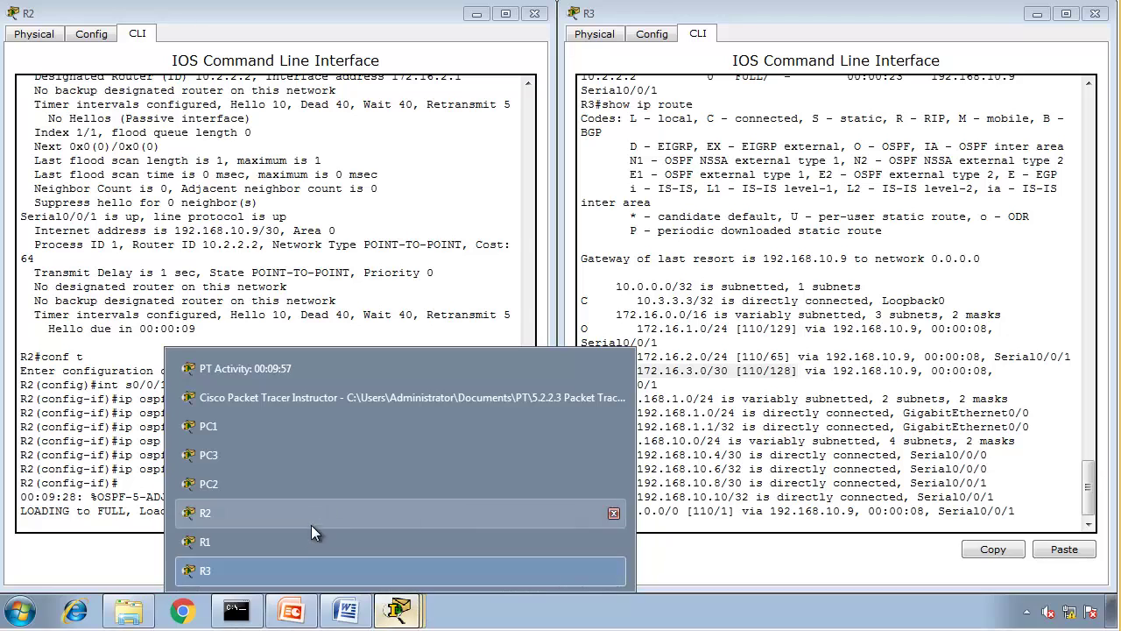
left_click(283, 459)
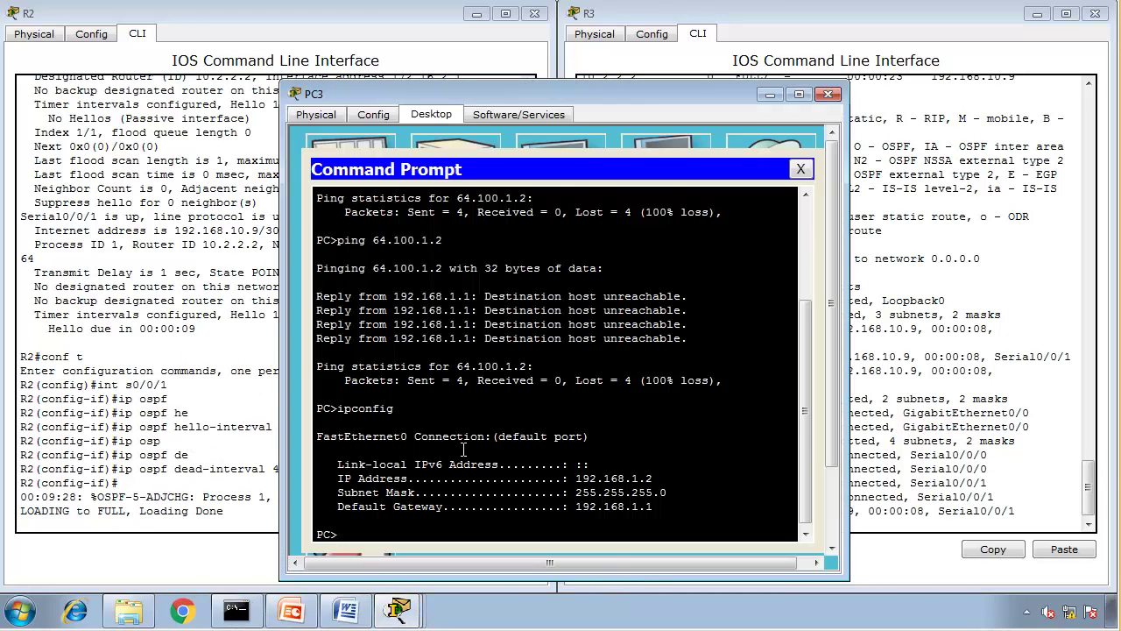
key("Up")
key("Return")
key("Up")
key("Up")
key("Return")
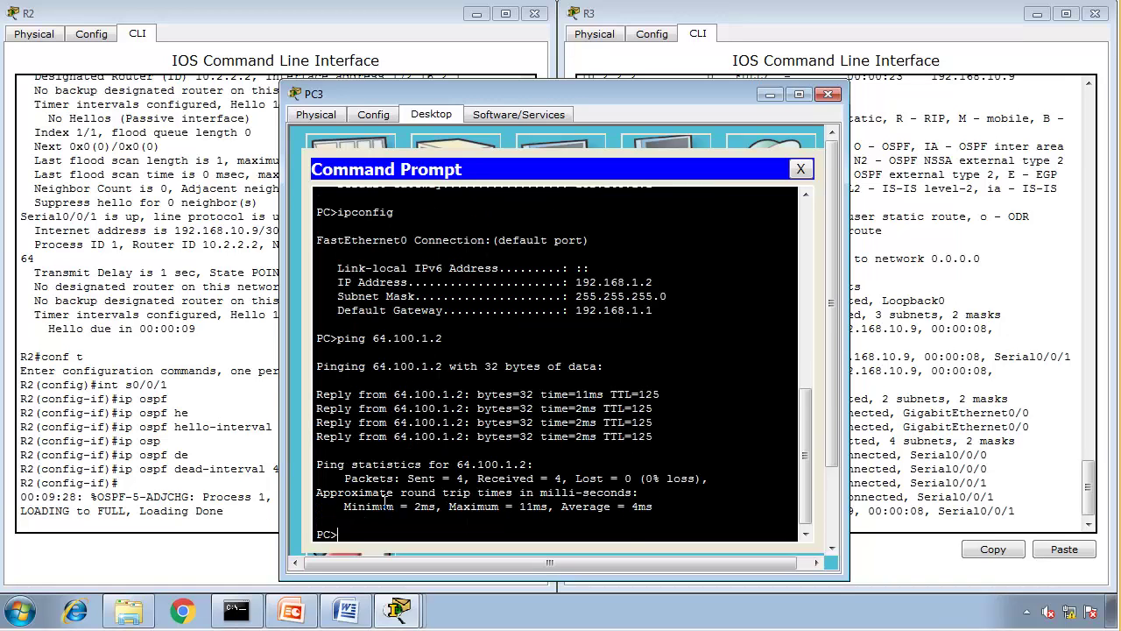
Recheck show ip ospf neighbor on R3, then bring the network topology forward.
left_click(194, 517)
left_click(954, 349)
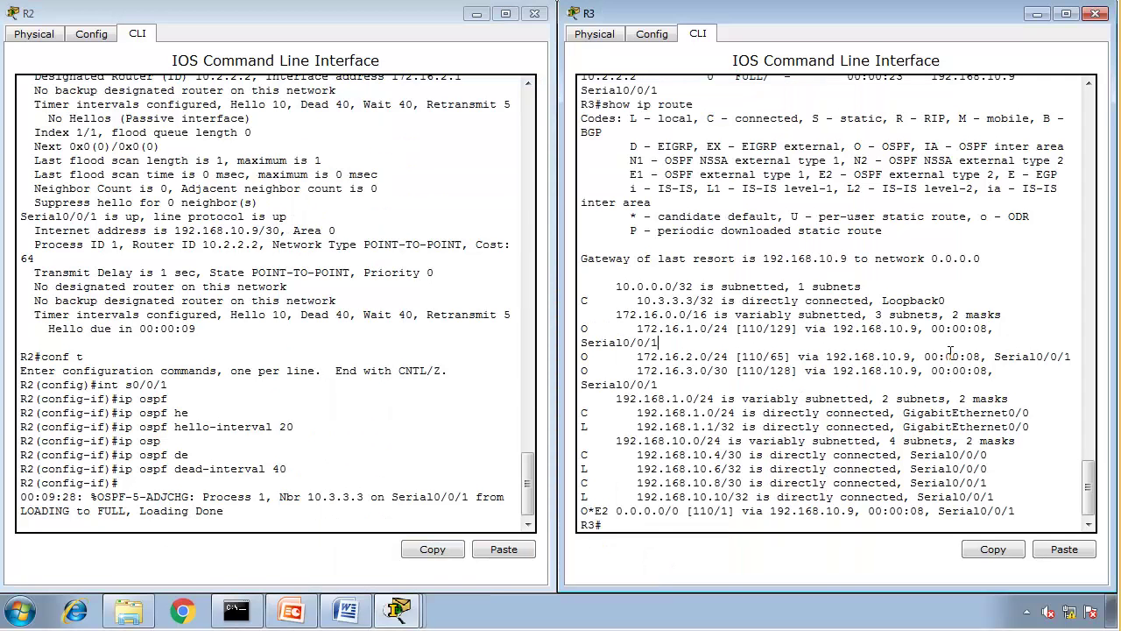
key("Return")
key("Return")
key("Return")
key("Up")
key("BackSpace")
key("BackSpace")
key("BackSpace")
key("BackSpace")
key("BackSpace")
type("ospf ne")
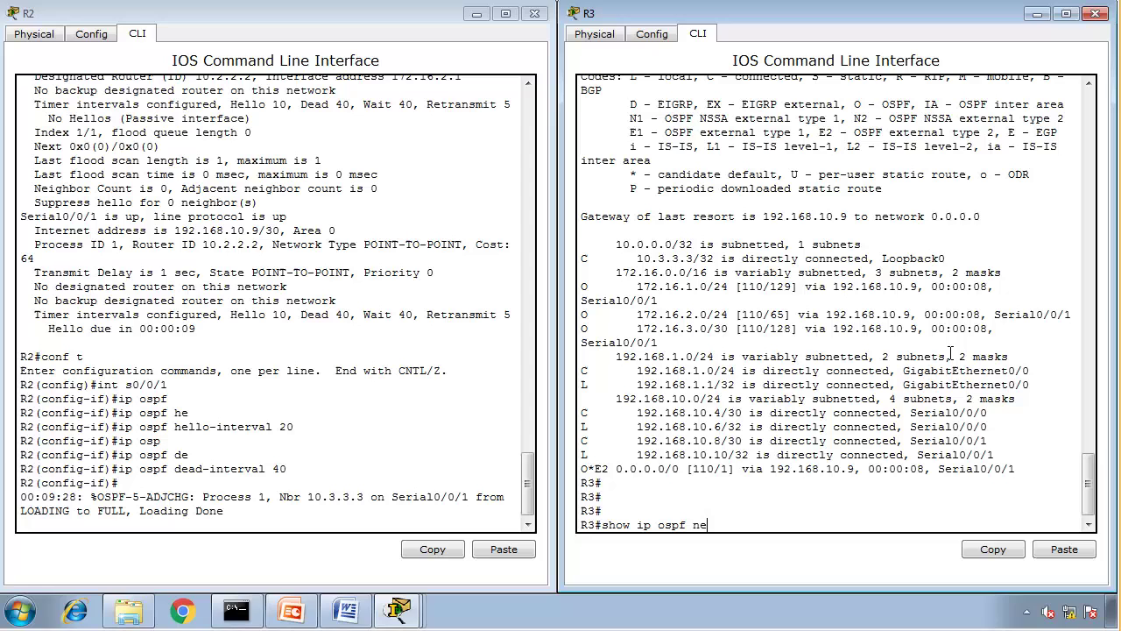
key("Return")
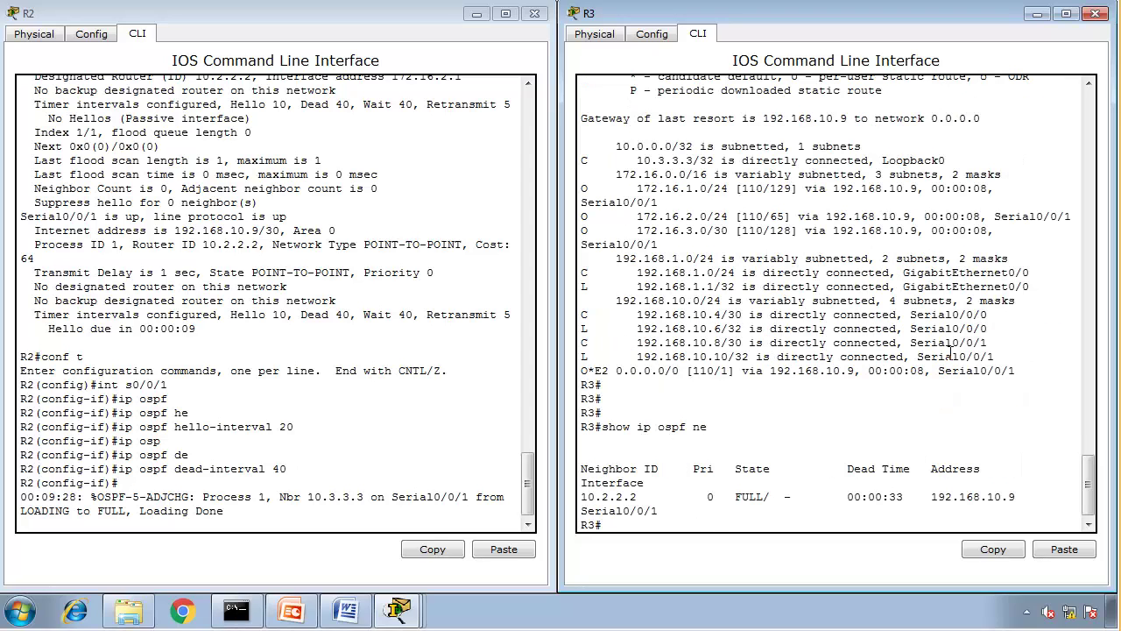
left_click(397, 611)
left_click(383, 397)
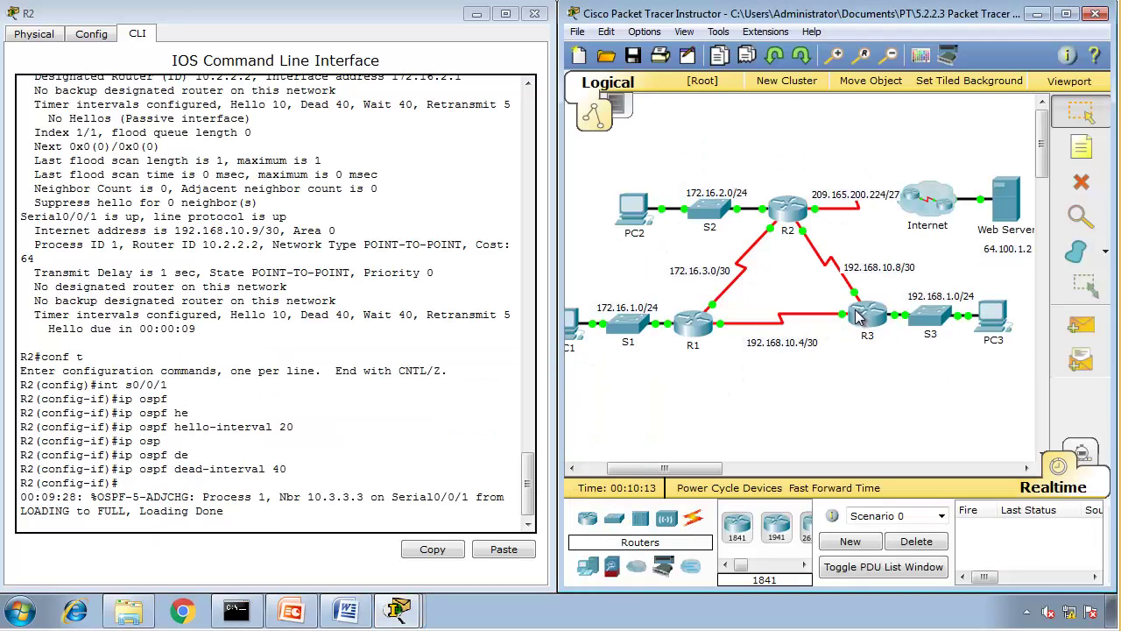
Show R1's running config and mark OSPF networks 172.16.3.0, 172.16.1.0 and suspect 172.16.10.4.
left_click(682, 320)
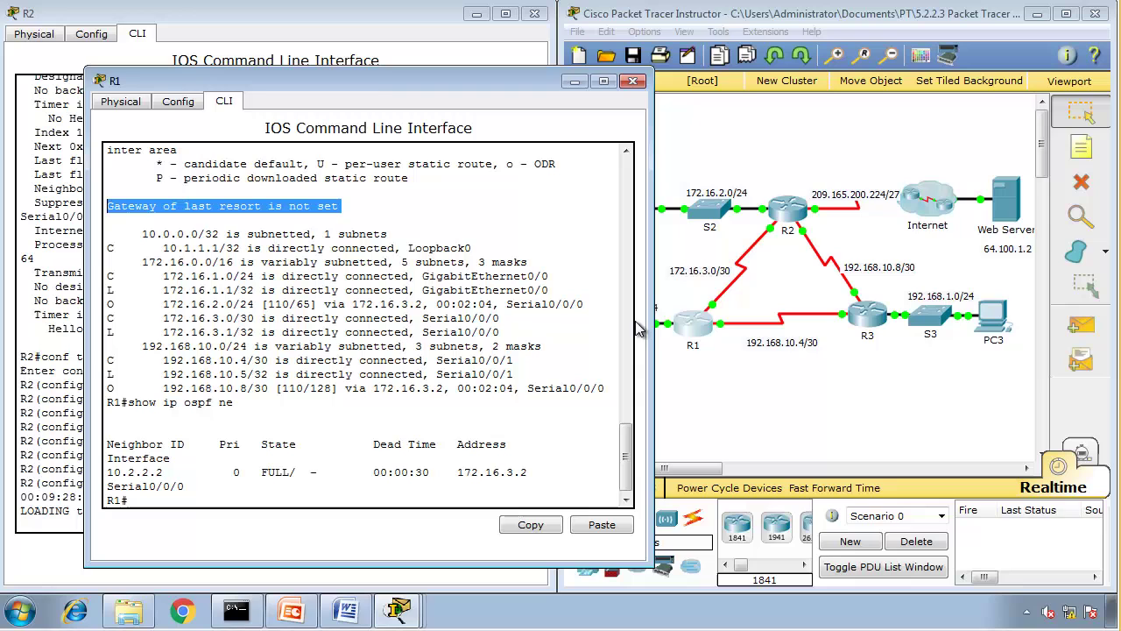
left_click_drag(369, 89, 0, 88)
left_click(426, 254)
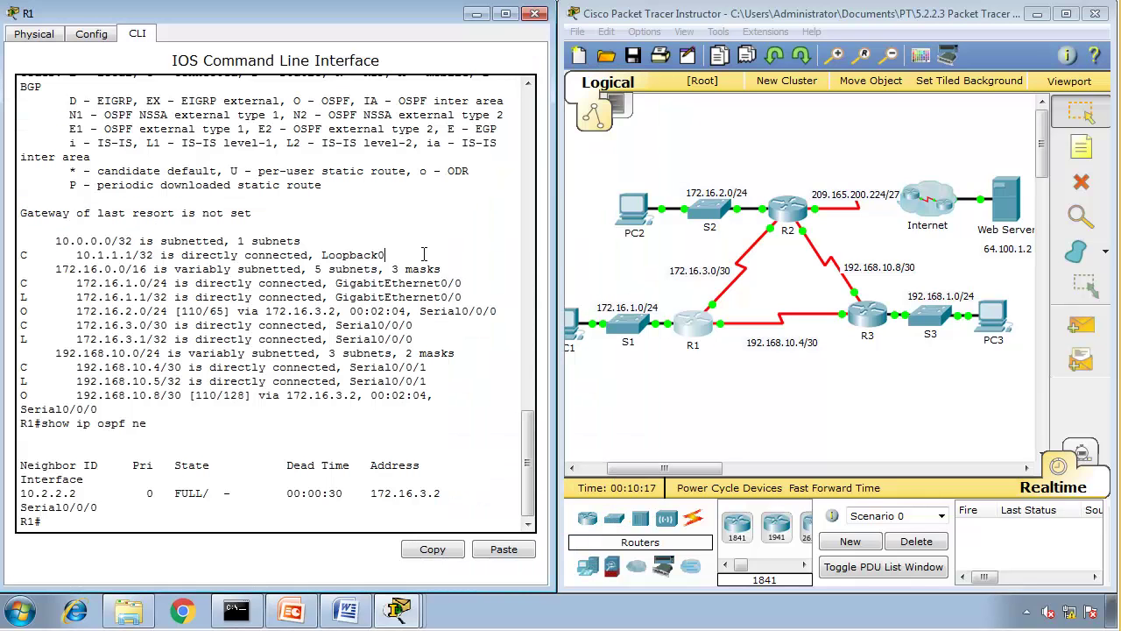
key("Return")
key("Return")
type("show ru")
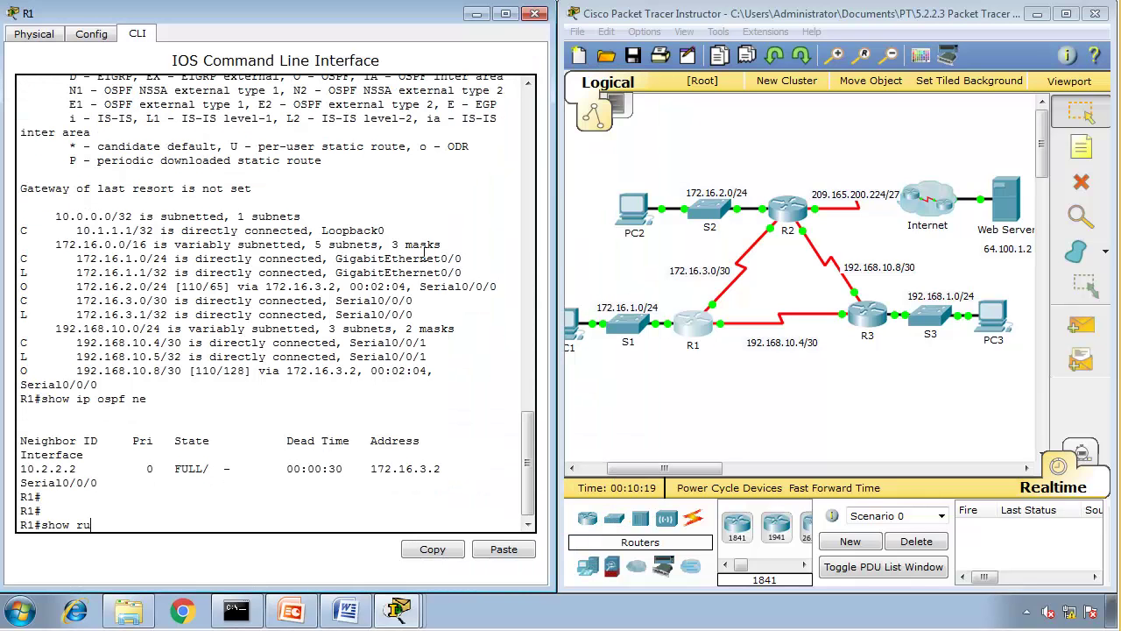
type("n")
key("Return")
key("space")
key("space")
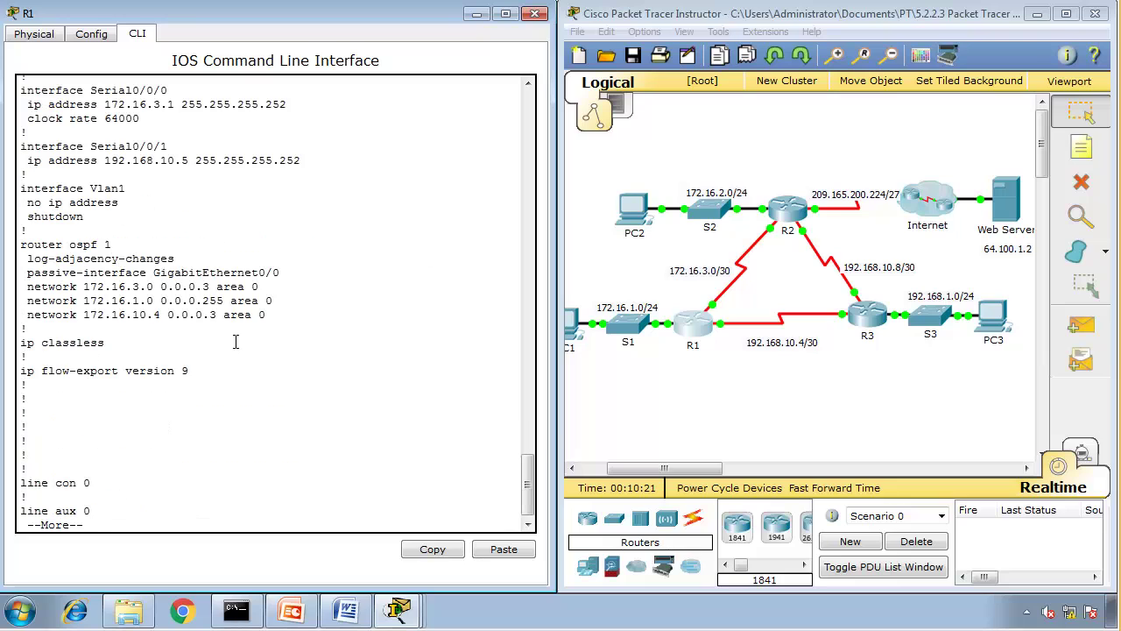
left_click_drag(91, 286, 216, 286)
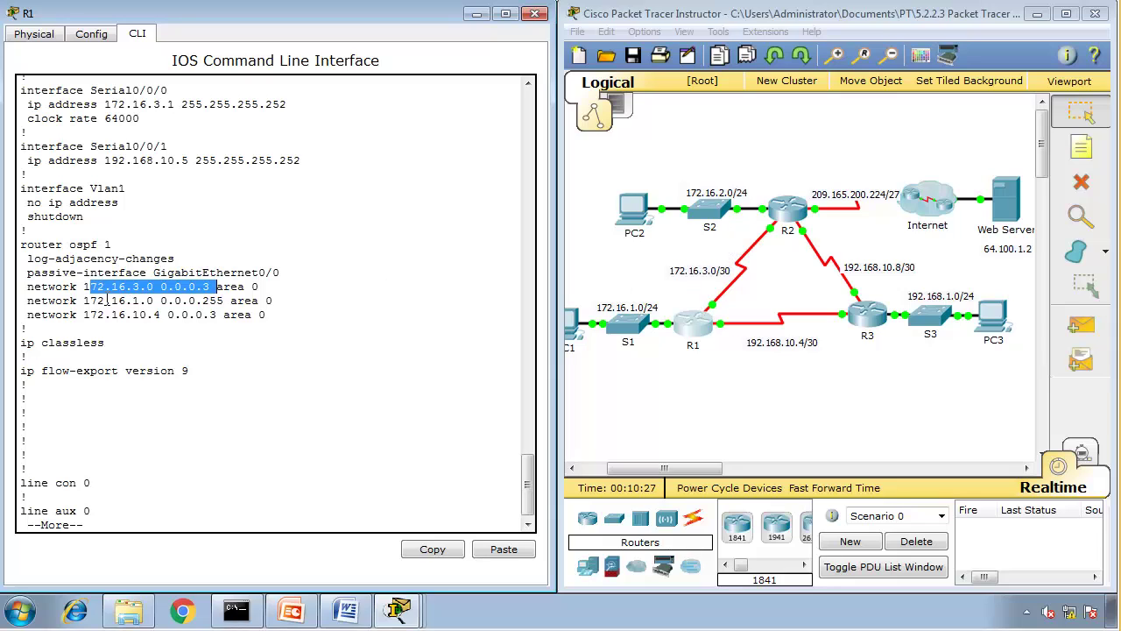
left_click_drag(105, 300, 175, 300)
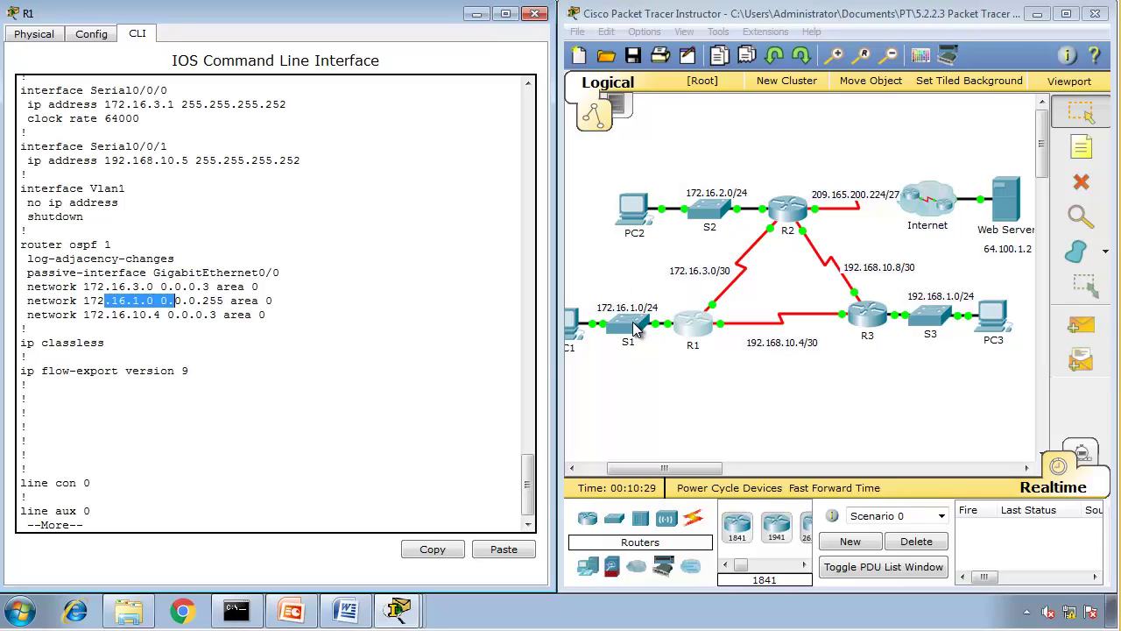
left_click_drag(90, 314, 20, 314)
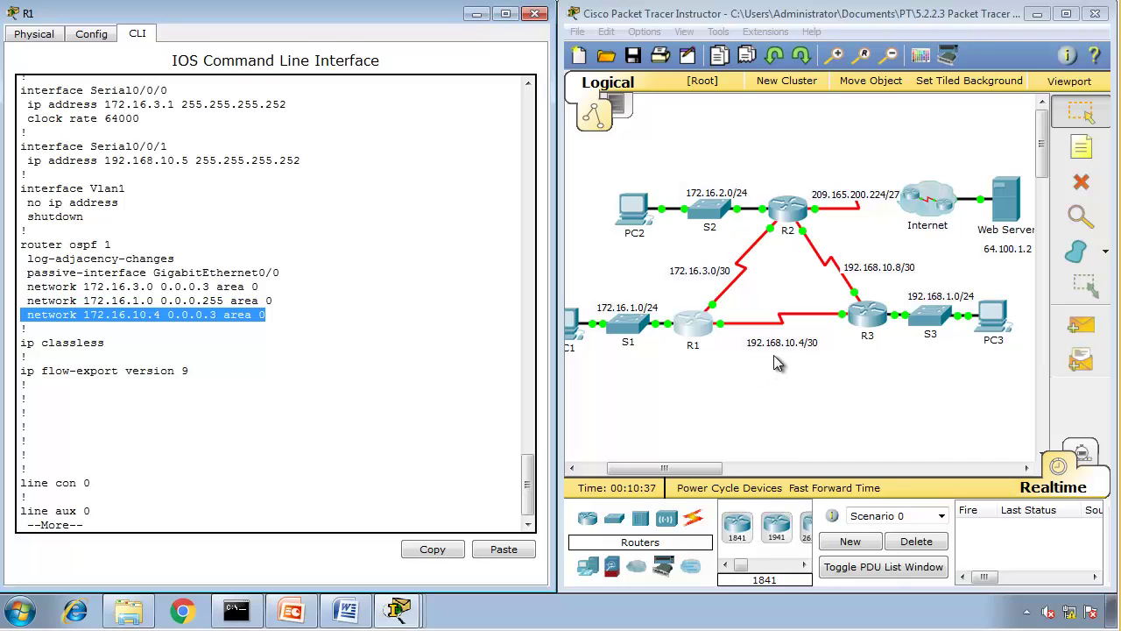
Add an R1 row with the problem 'Is configured with wrong network statement'.
left_click(355, 613)
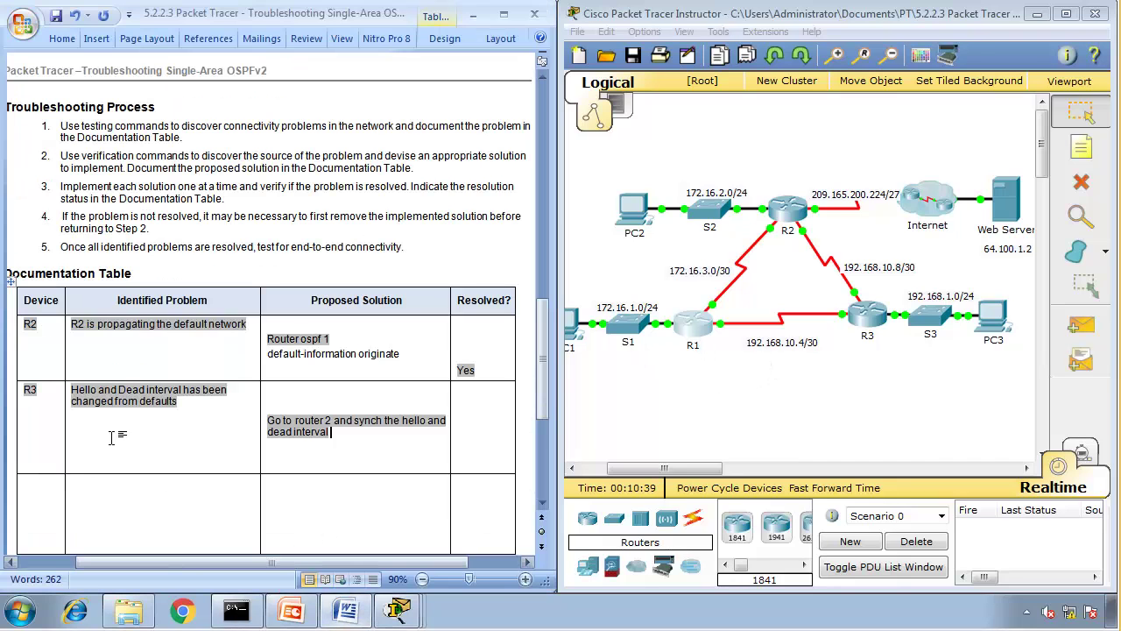
type("R1")
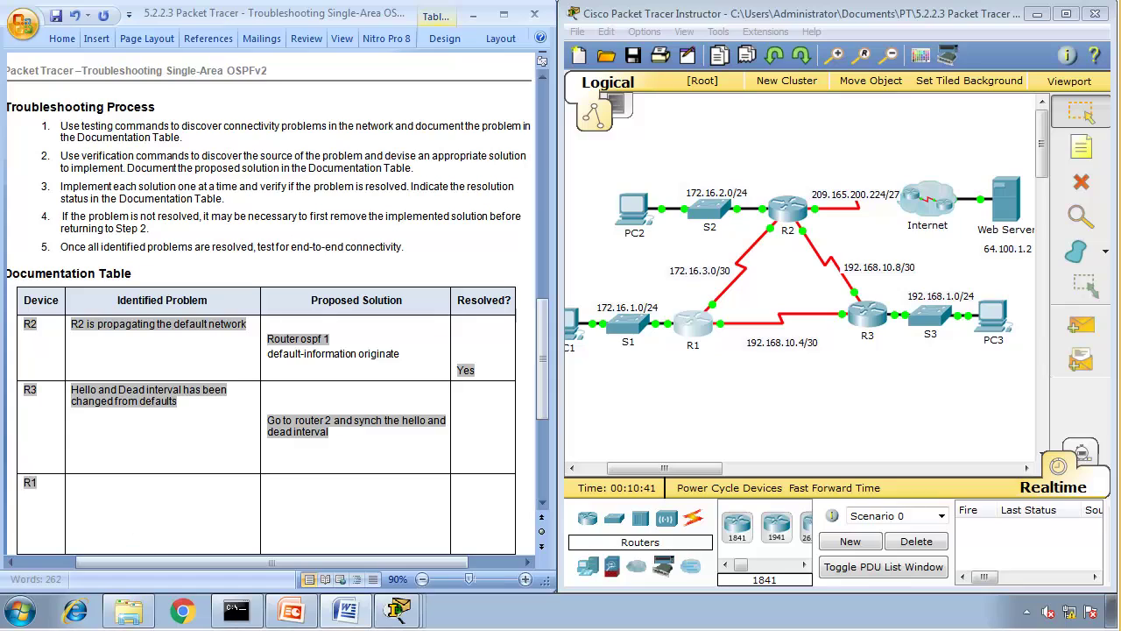
key("Tab")
type("is adve")
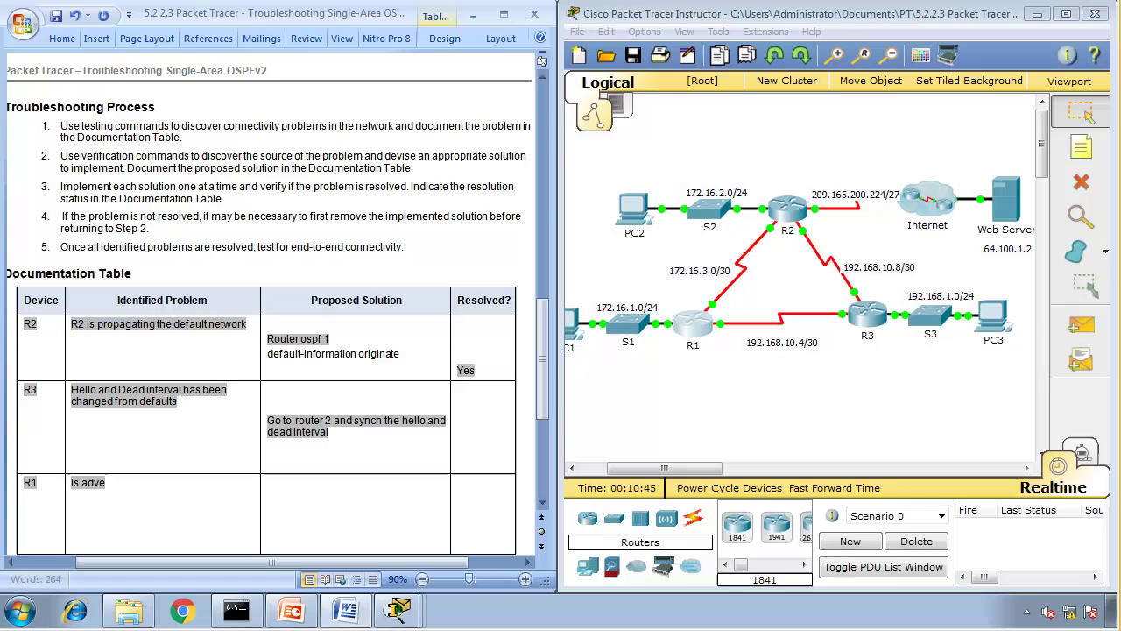
key("BackSpace")
key("BackSpace")
key("BackSpace")
key("BackSpace")
type("confi")
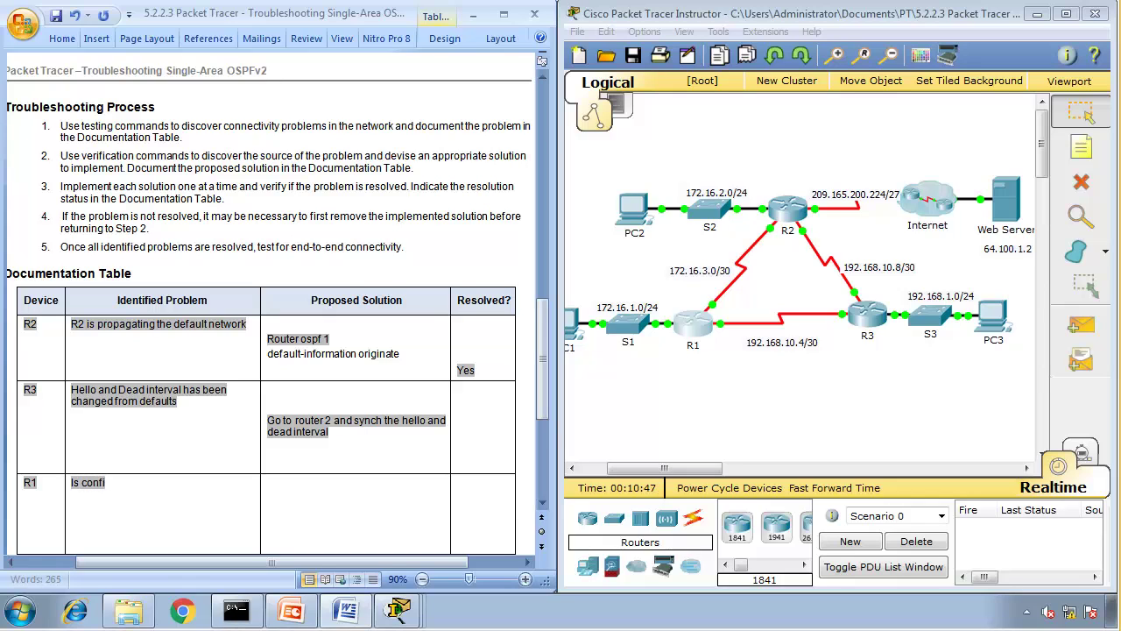
type("gure")
key("BackSpace")
key("BackSpace")
key("BackSpace")
type("ured with ")
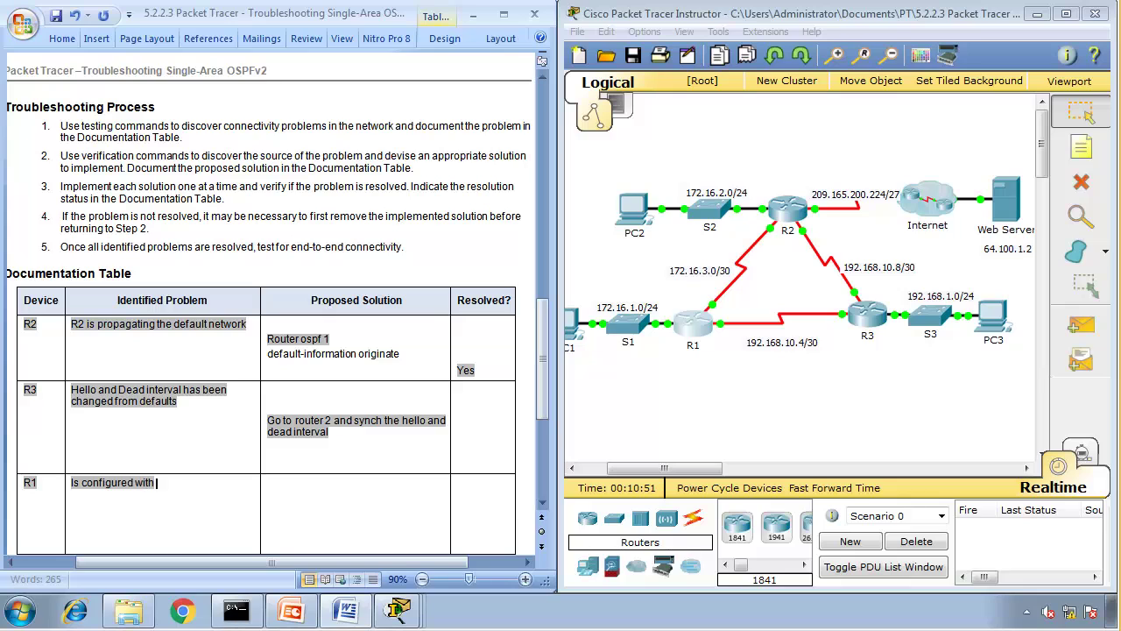
type("wrong network")
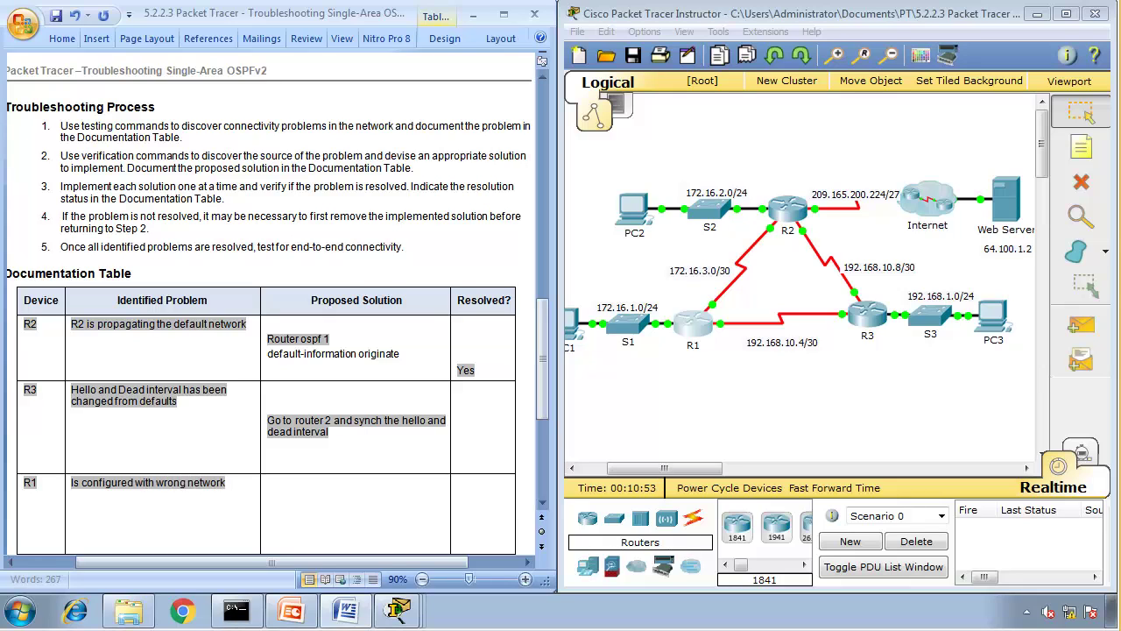
type(" statement")
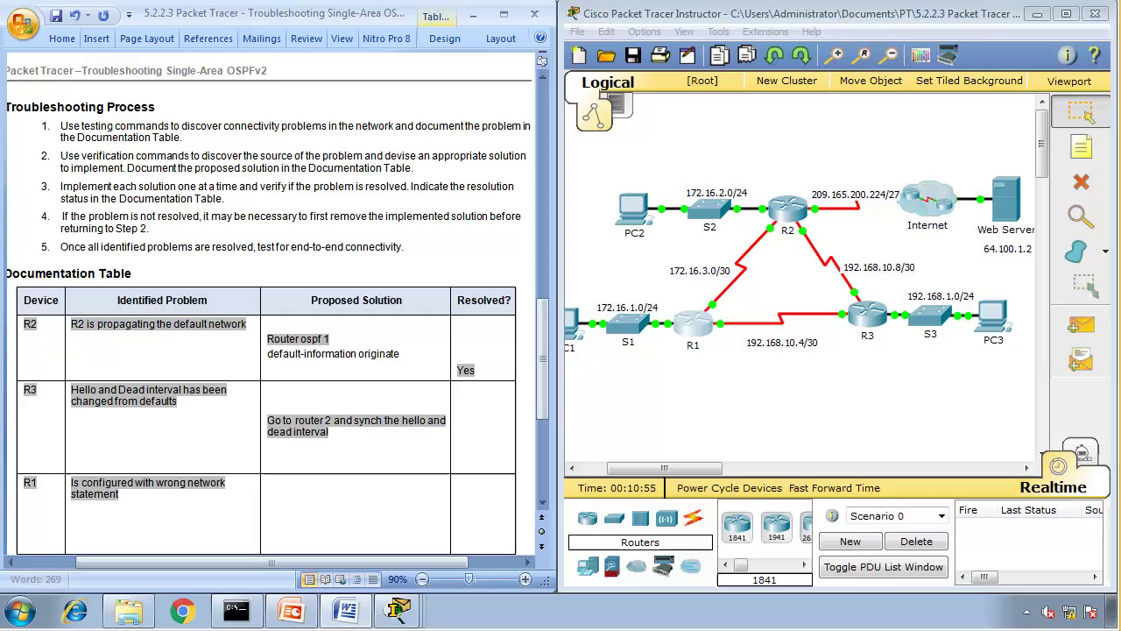
Enter R1's proposed solution 'Issue network 192.168.10.4 0.0.0.3 area 0'.
key("Tab")
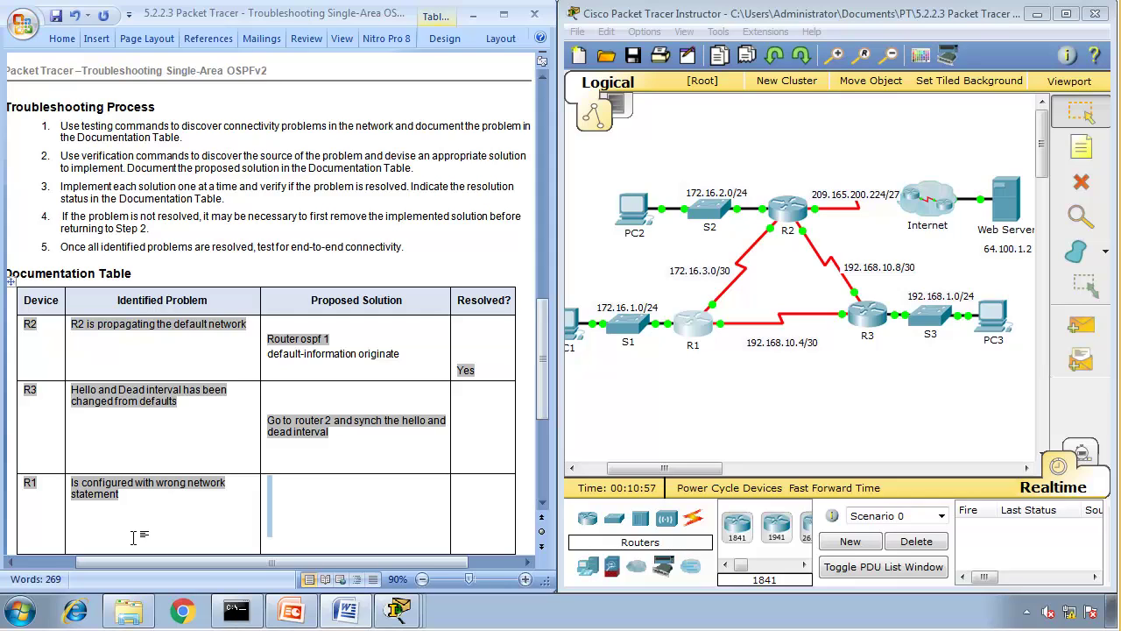
type("Issue ")
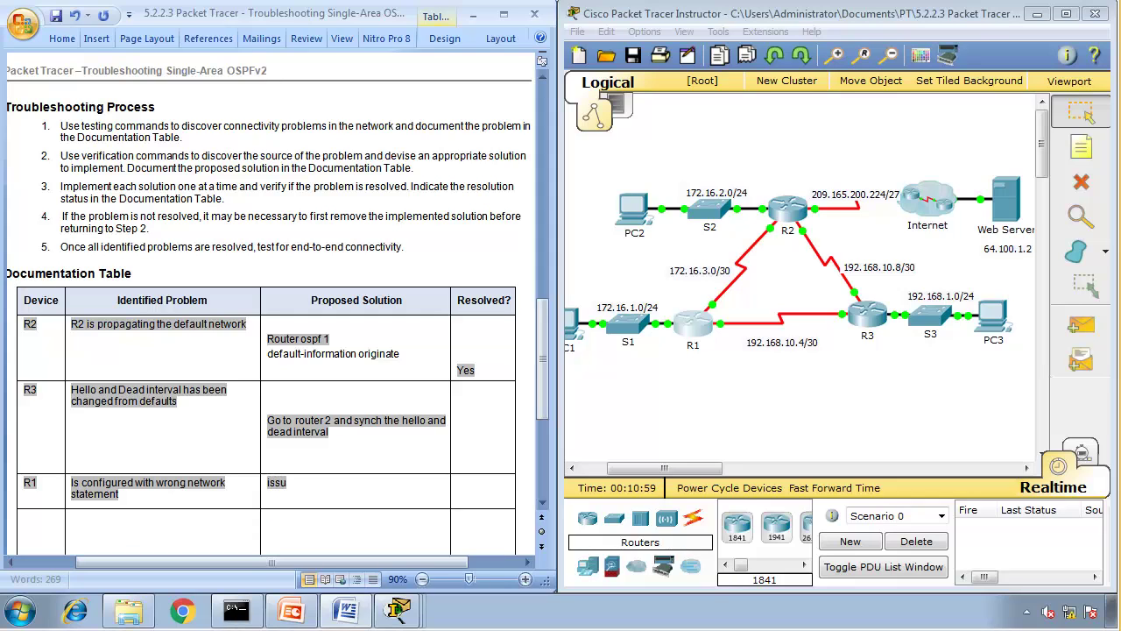
type("network")
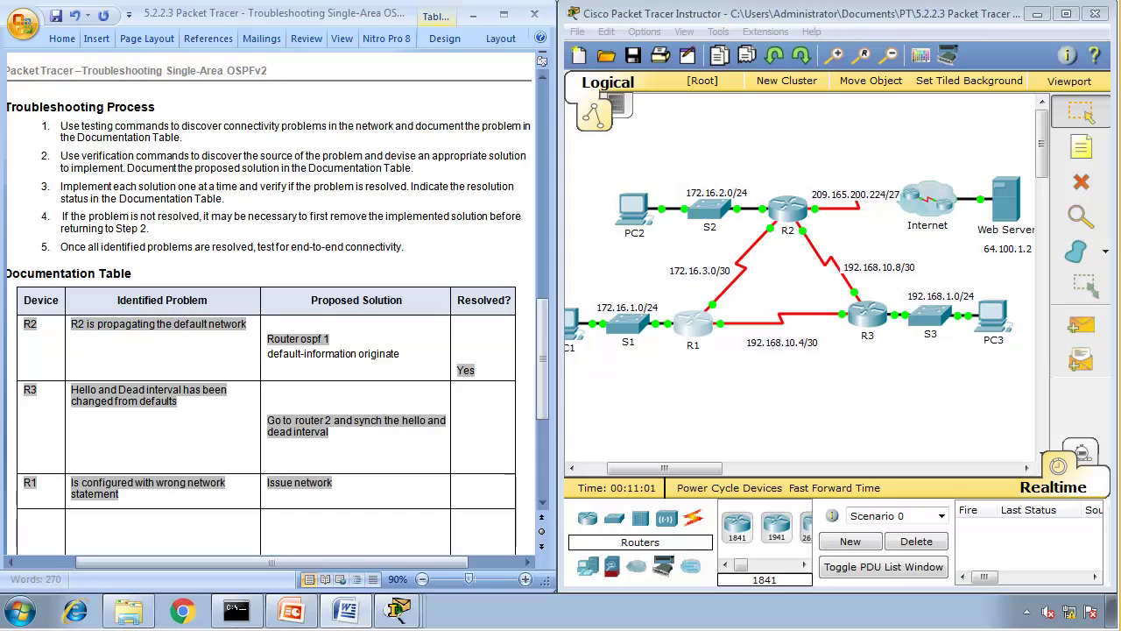
type(" 192.168.10.5")
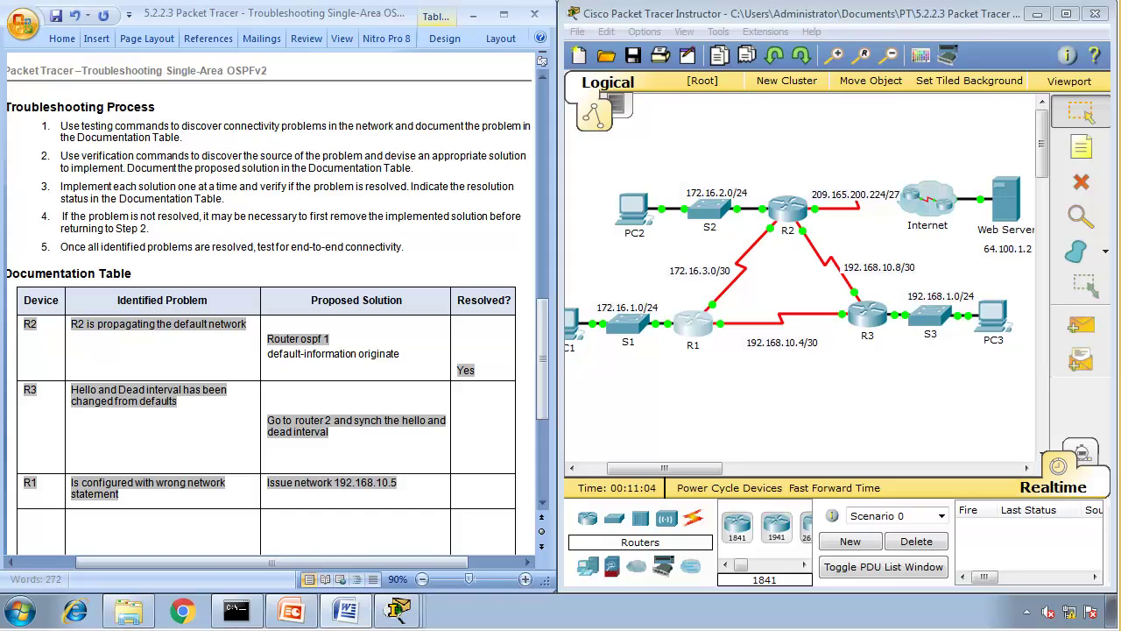
key("BackSpace")
type("4")
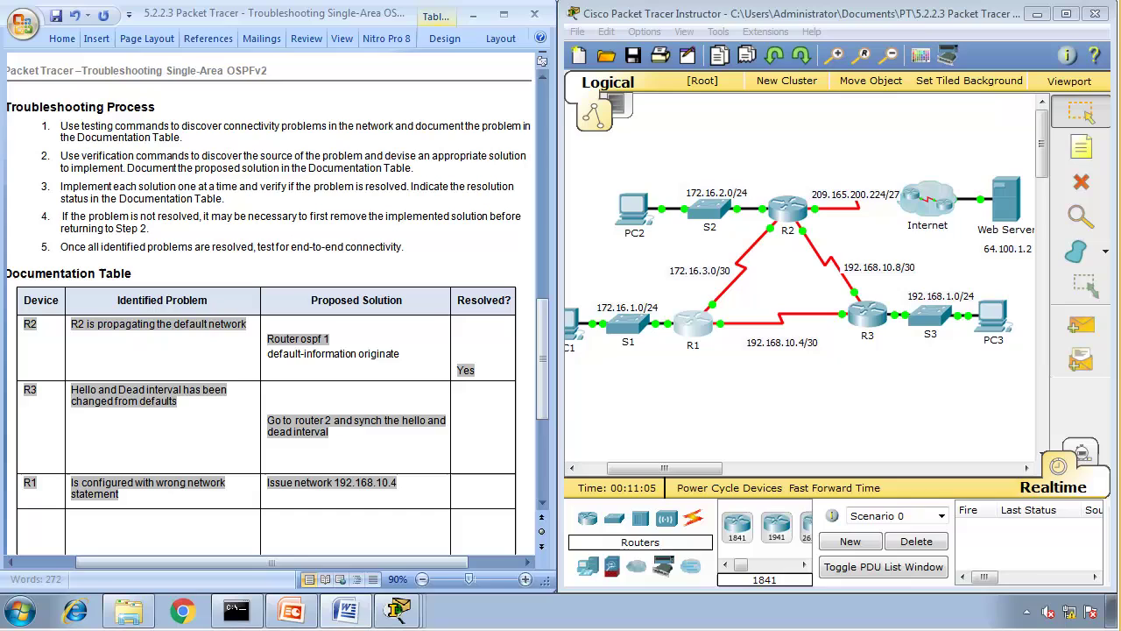
type(" 0.0.0.3 area 0")
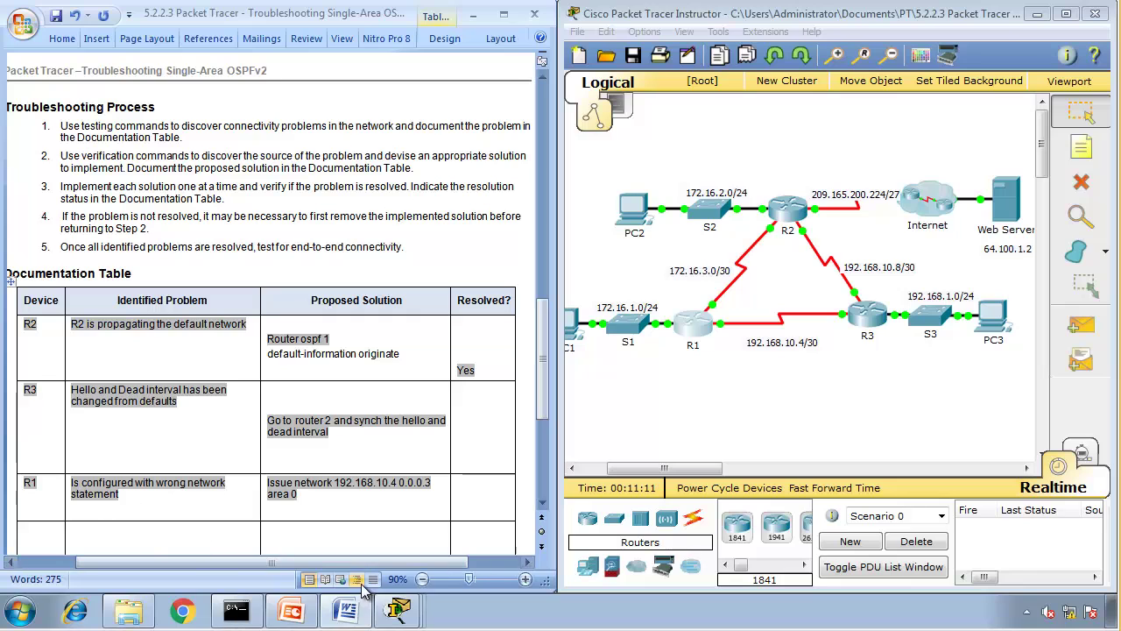
On R1's CLI, enter global configuration and router ospf 1 mode.
left_click(396, 610)
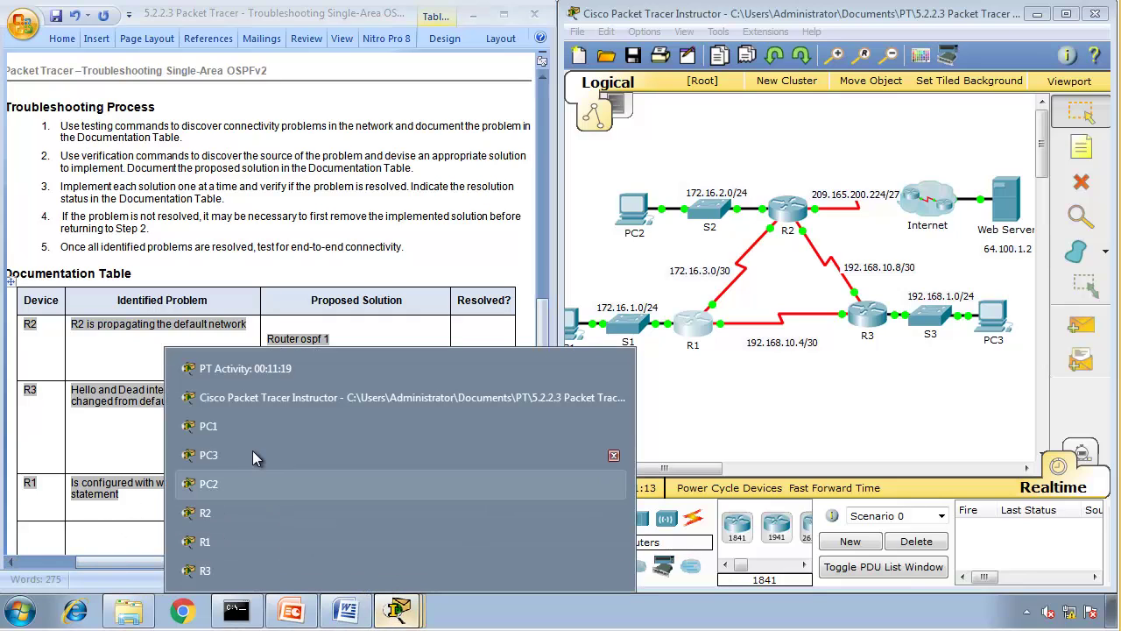
left_click(225, 544)
left_click(308, 416)
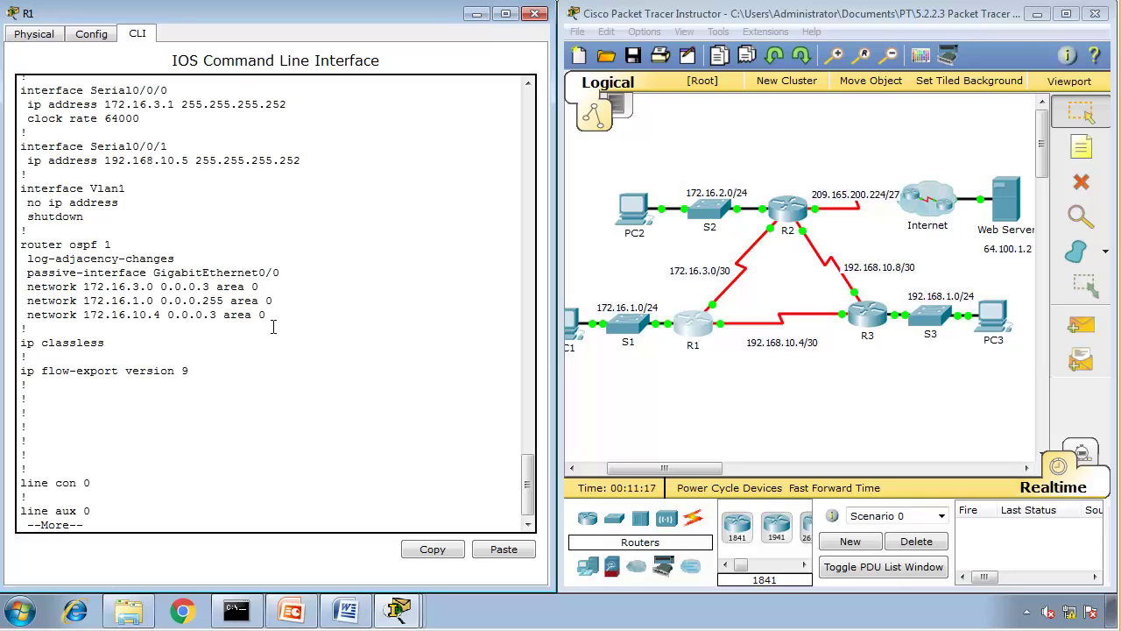
type("qconf")
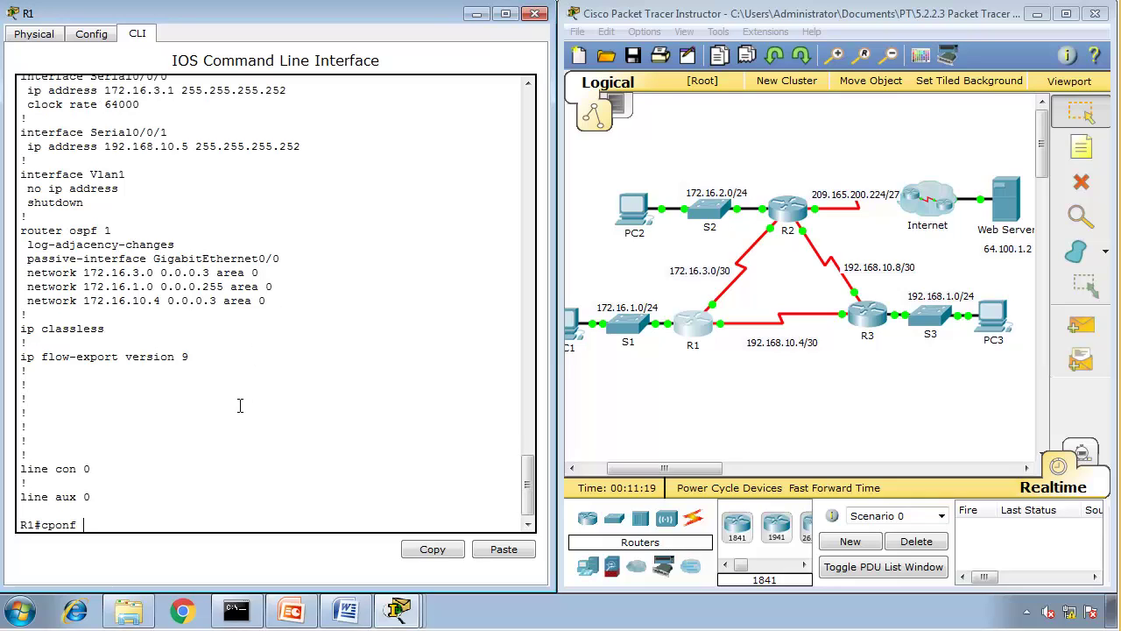
key("BackSpace")
key("BackSpace")
key("BackSpace")
key("BackSpace")
key("BackSpace")
type("onf t")
key("Return")
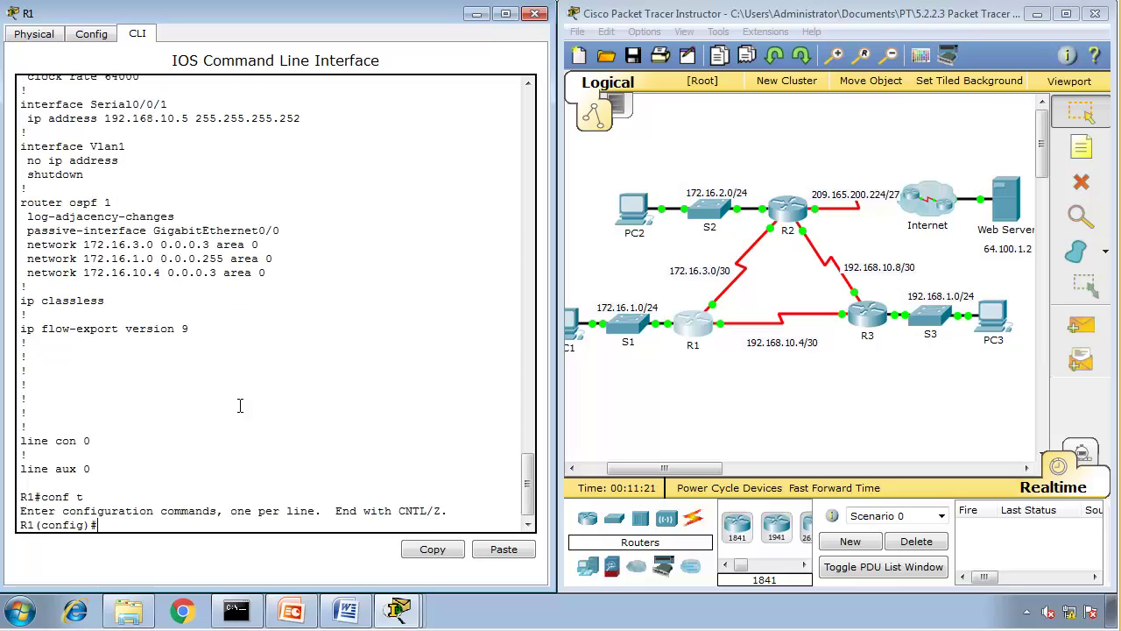
type("router ospf 1")
key("Return")
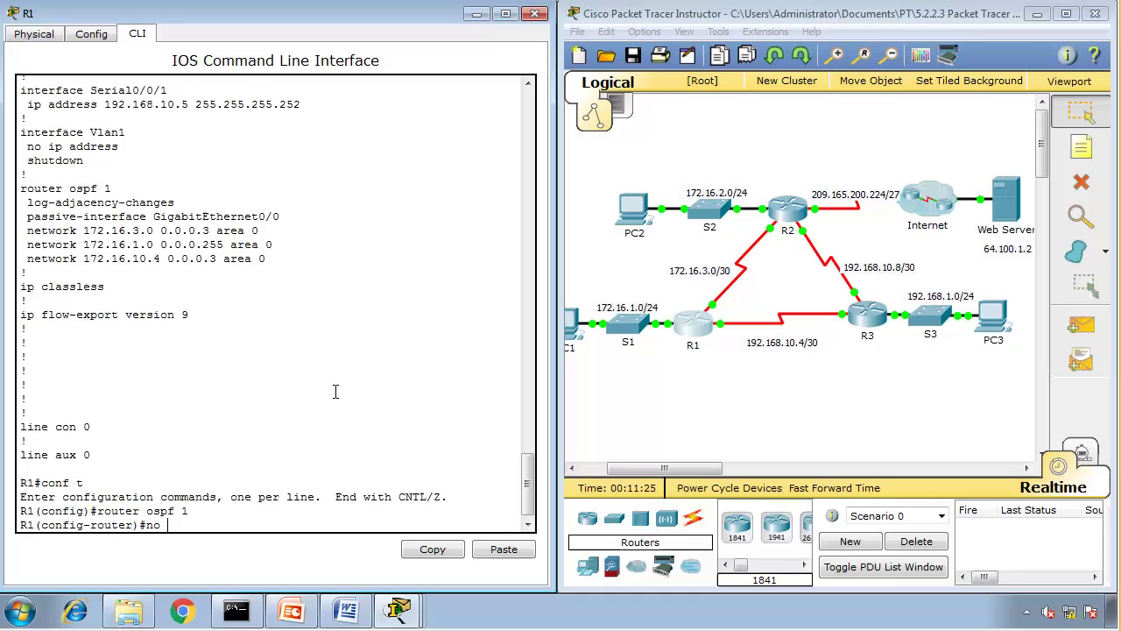
Remove network 172.16.10.4 0.0.0.3 area 0 and add network 192.168.10.4 0.0.0.3 area 0.
left_click_drag(270, 258, 19, 263)
left_click(451, 554)
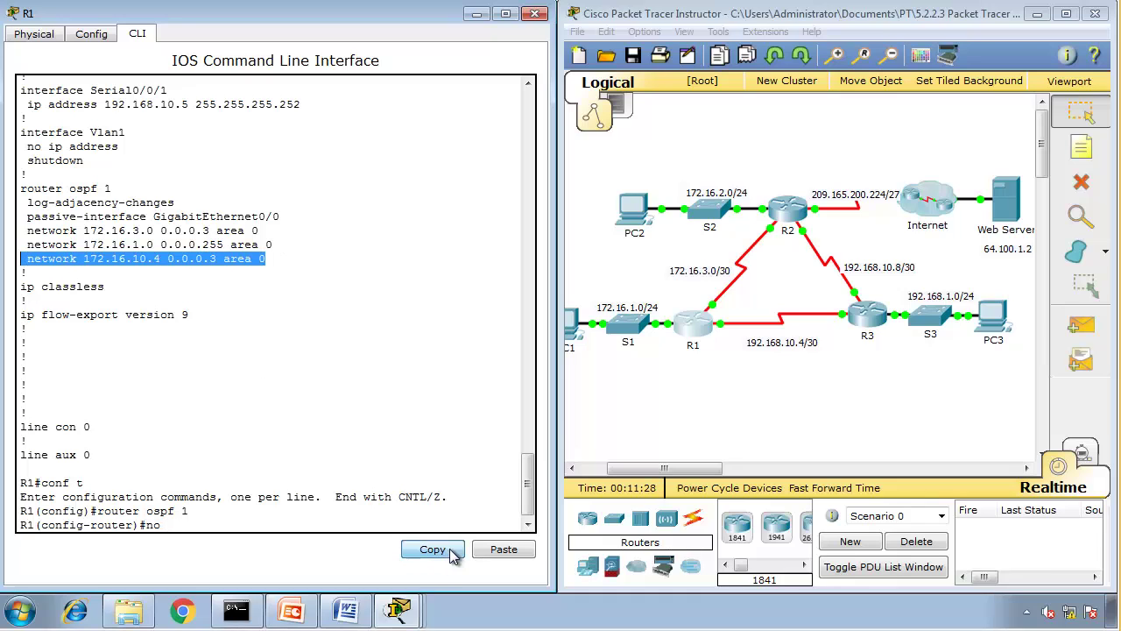
left_click(501, 550)
key("Return")
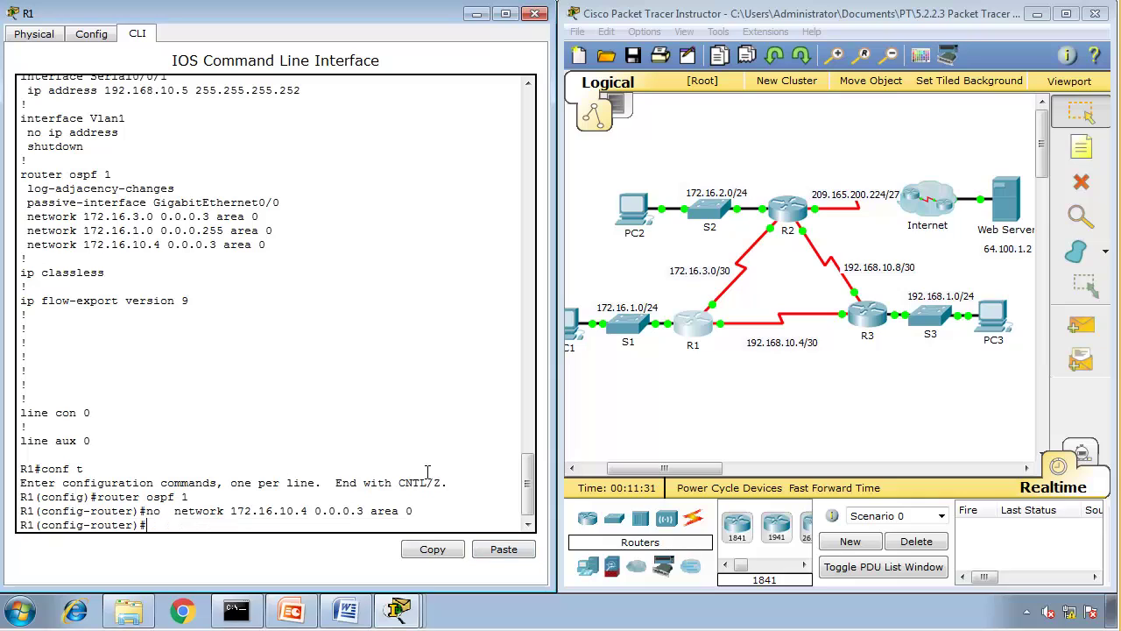
type("network 192.168.")
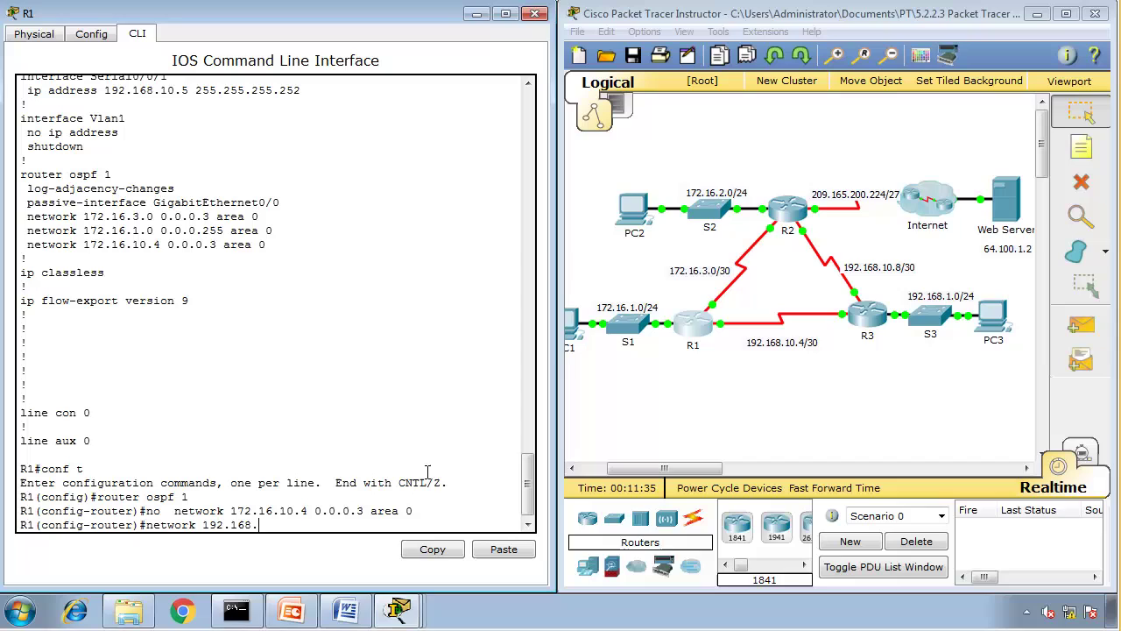
type("10.4")
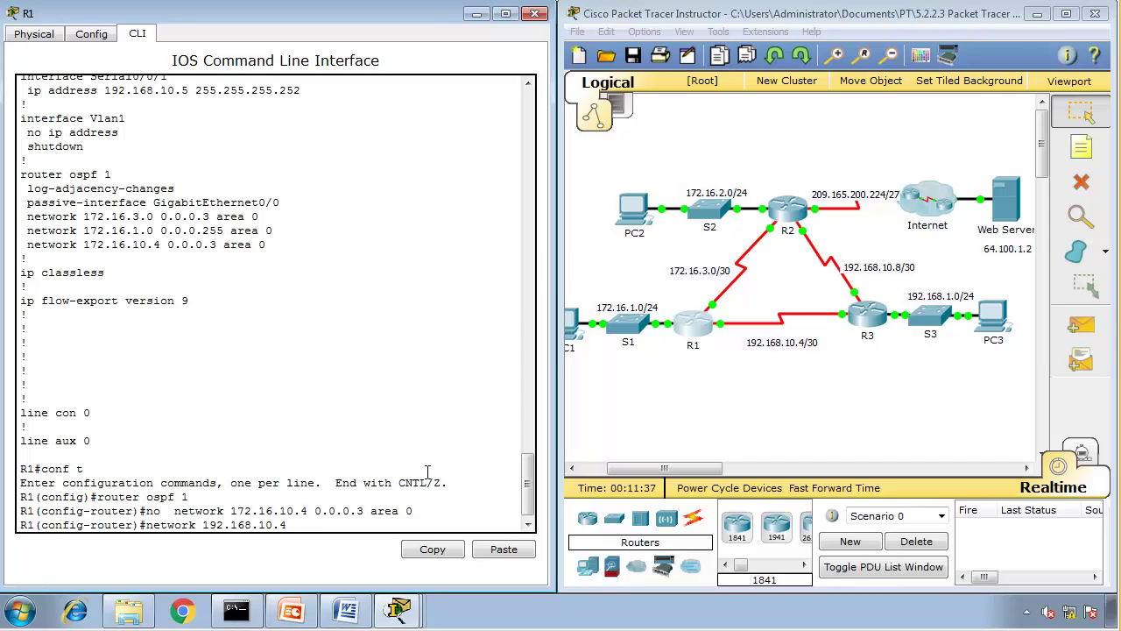
type(" 2.0.0.3 area 0")
key("Return")
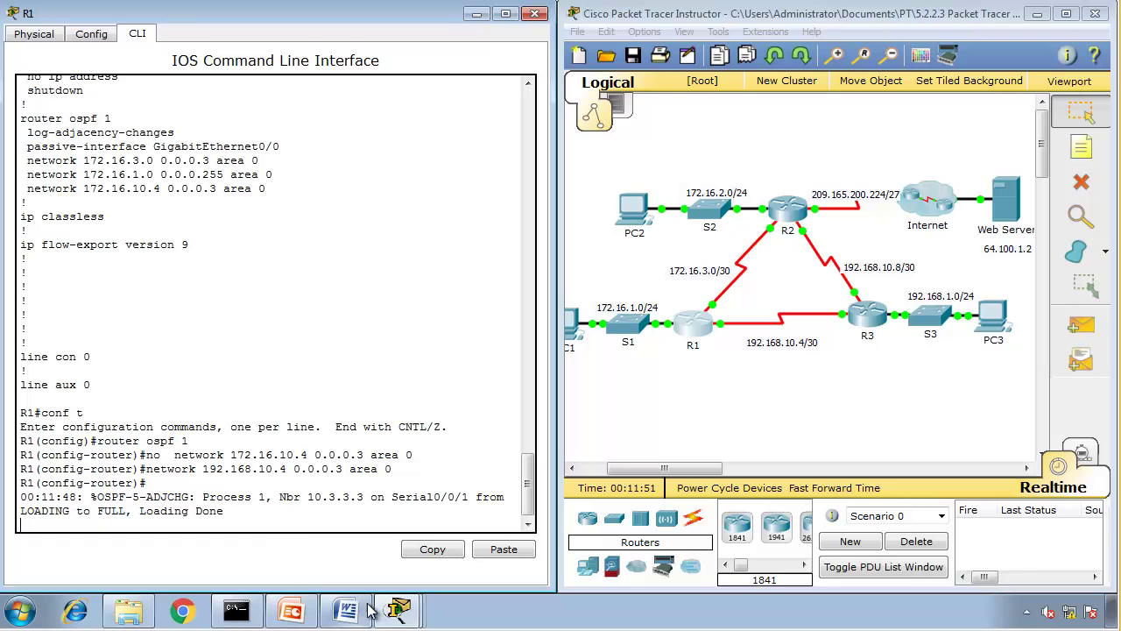
Recheck R3's OSPF neighbor list, confirming neighbor 10.1.1.1 appears.
left_click(419, 606)
left_click(325, 567)
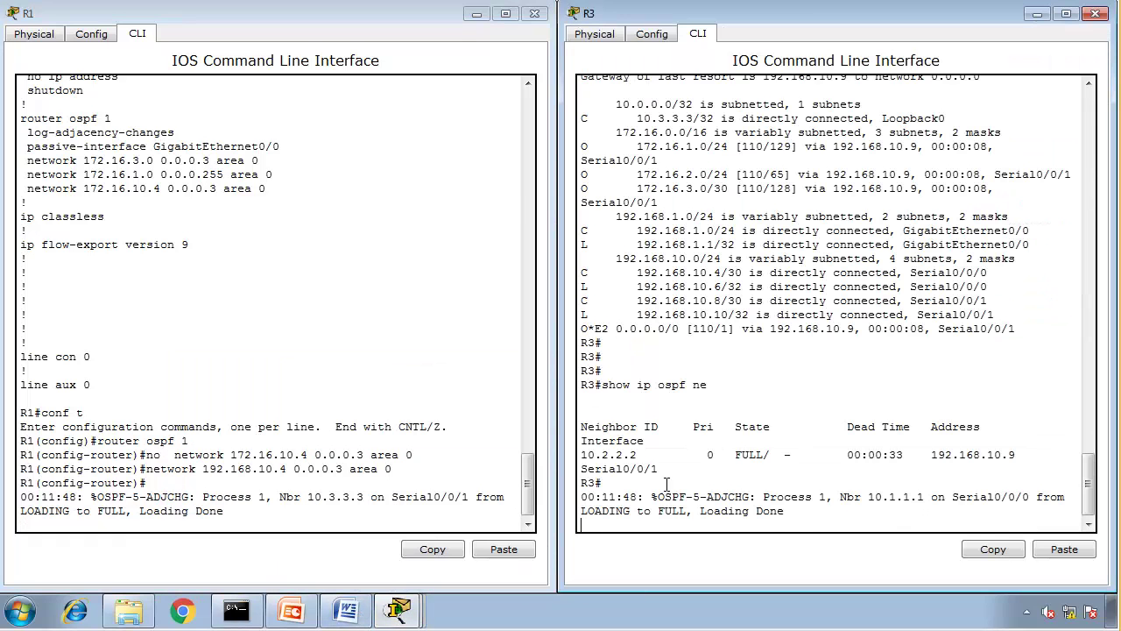
key("Return")
key("Up")
key("Return")
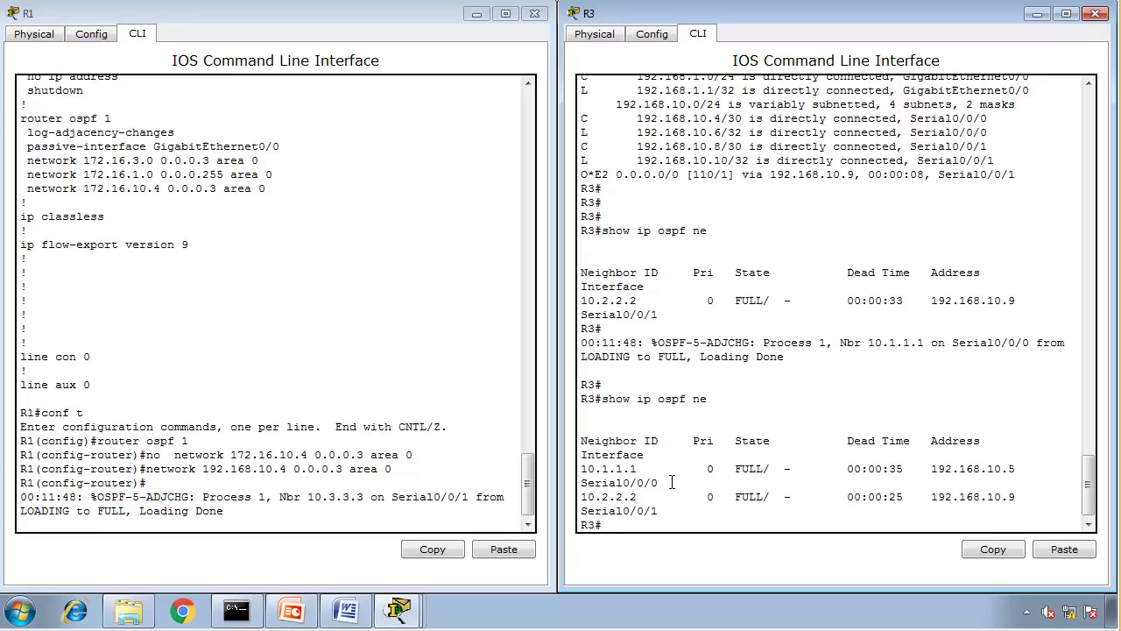
left_click_drag(638, 470, 502, 463)
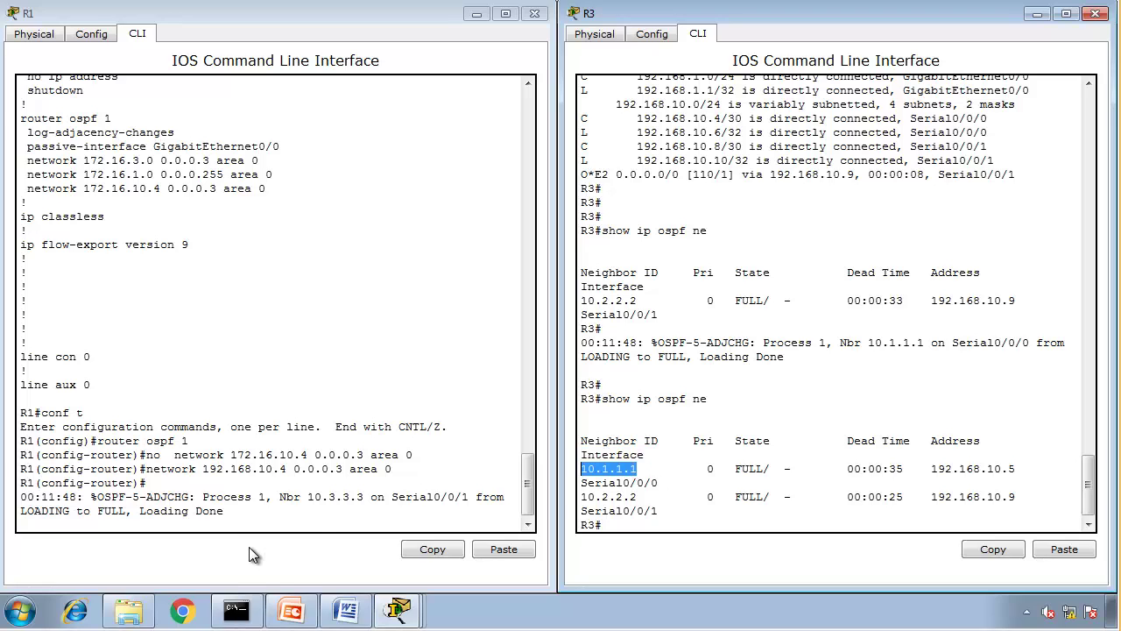
Arrange the PC1 and PC3 command prompts and run ipconfig on PC1.
left_click(417, 611)
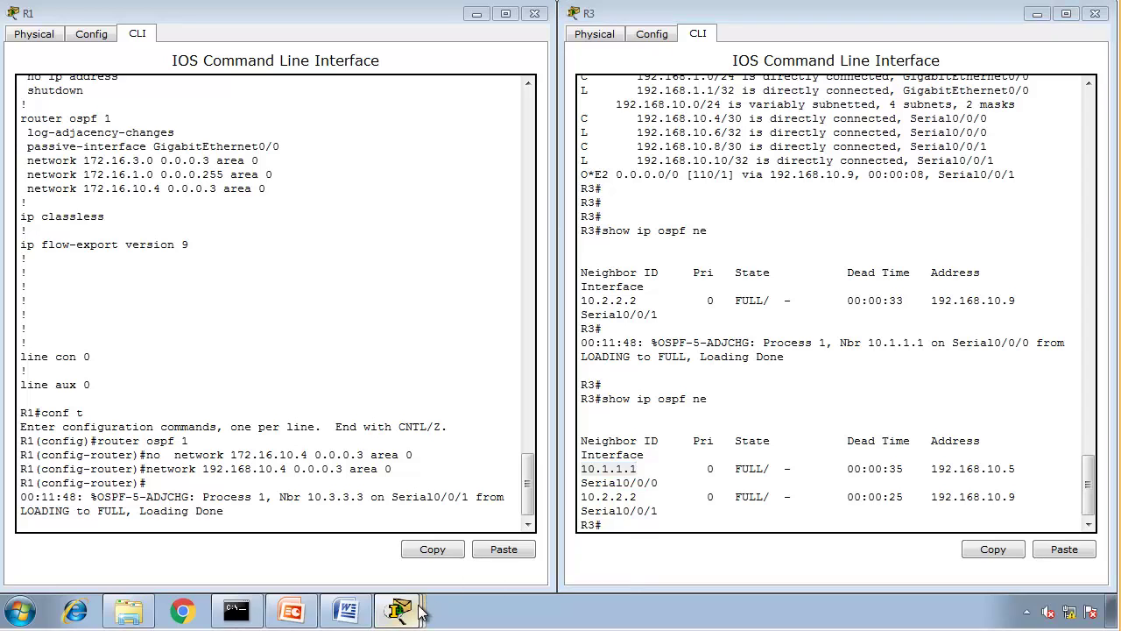
left_click(367, 425)
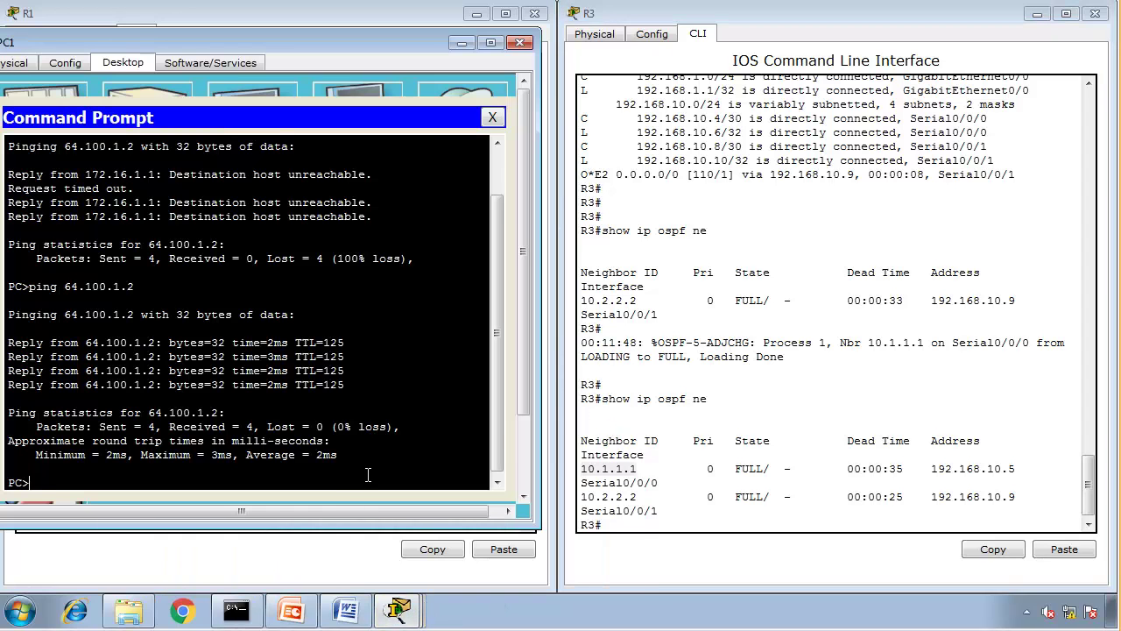
left_click(408, 610)
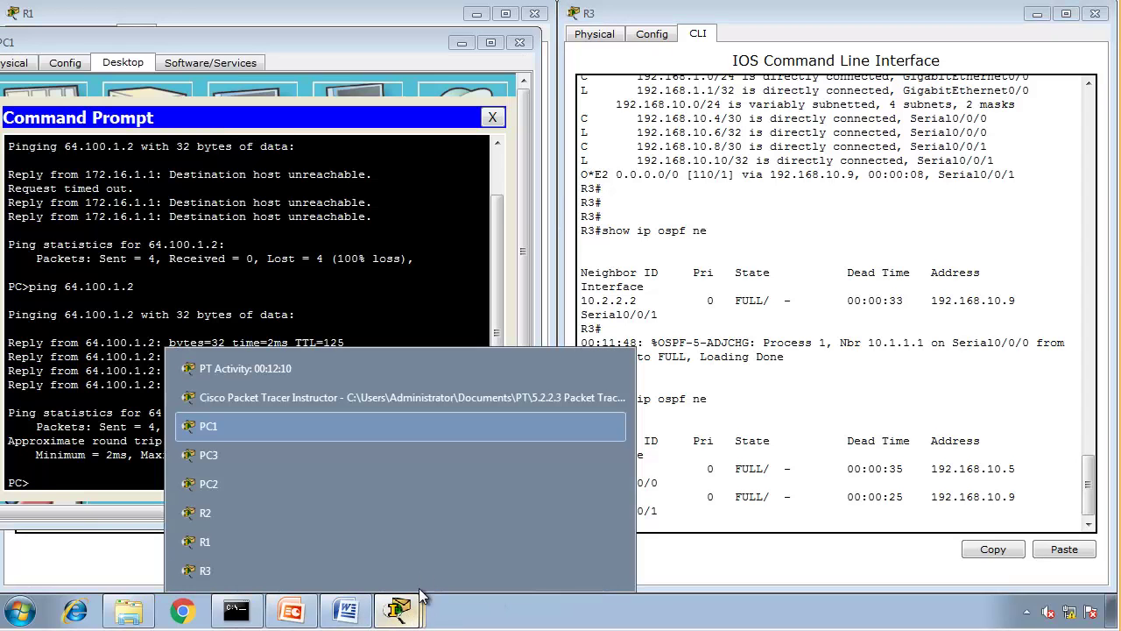
left_click(383, 460)
left_click_drag(544, 95, 732, 68)
left_click(412, 144)
type("ip")
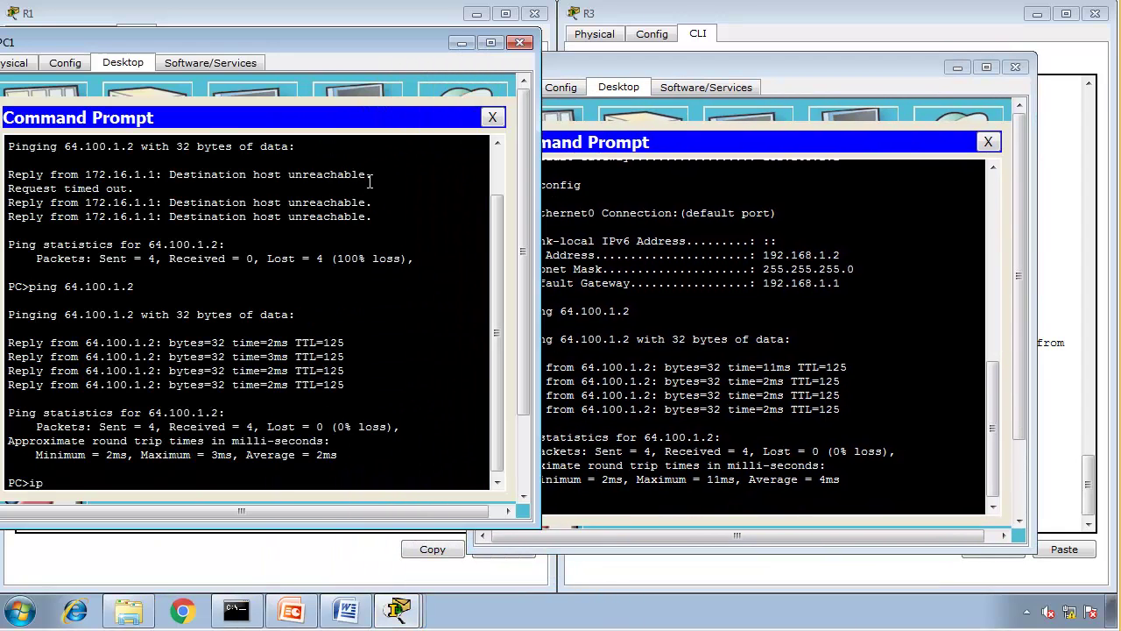
type("config")
key("Return")
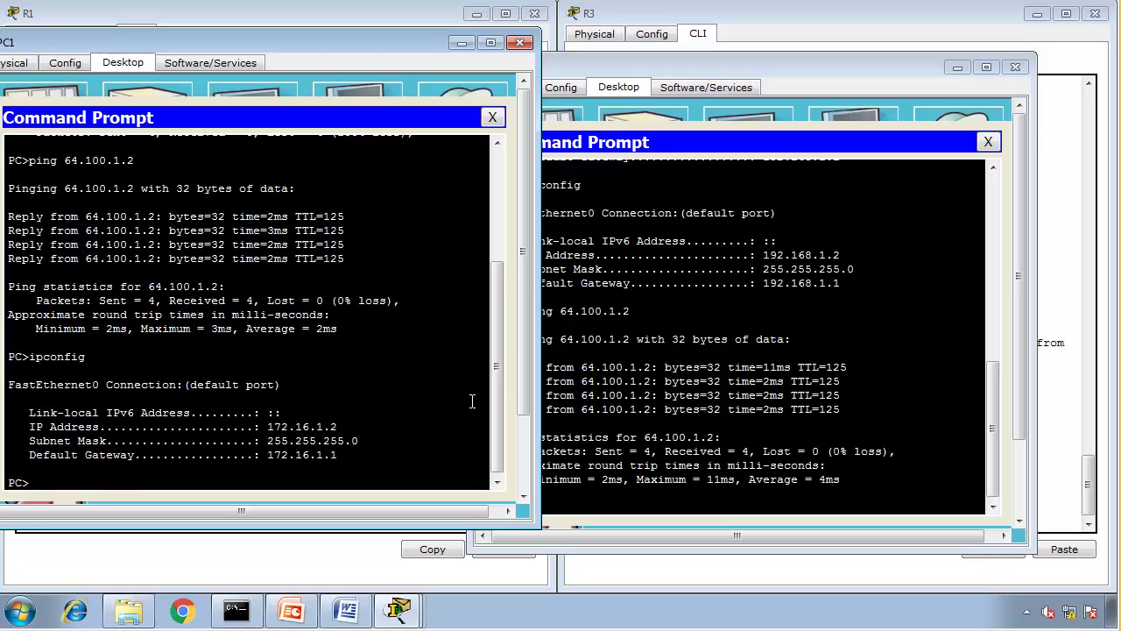
Ping PC1 at 172.16.1.2 from PC3.
left_click(681, 497)
type("ping")
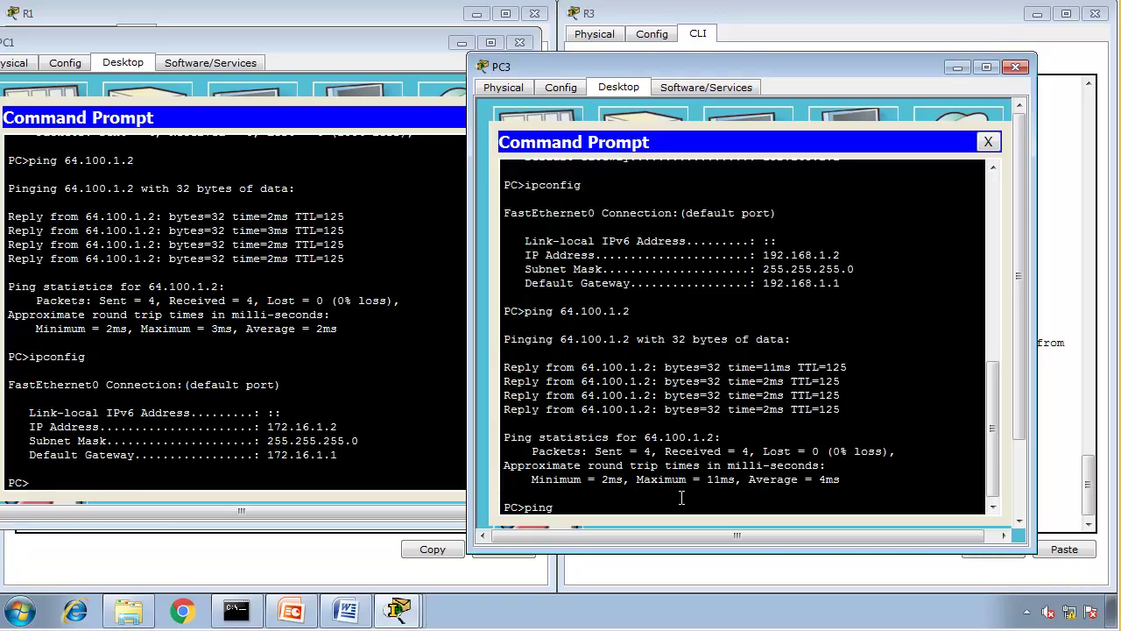
type(" 172.16.1.2")
key("Return")
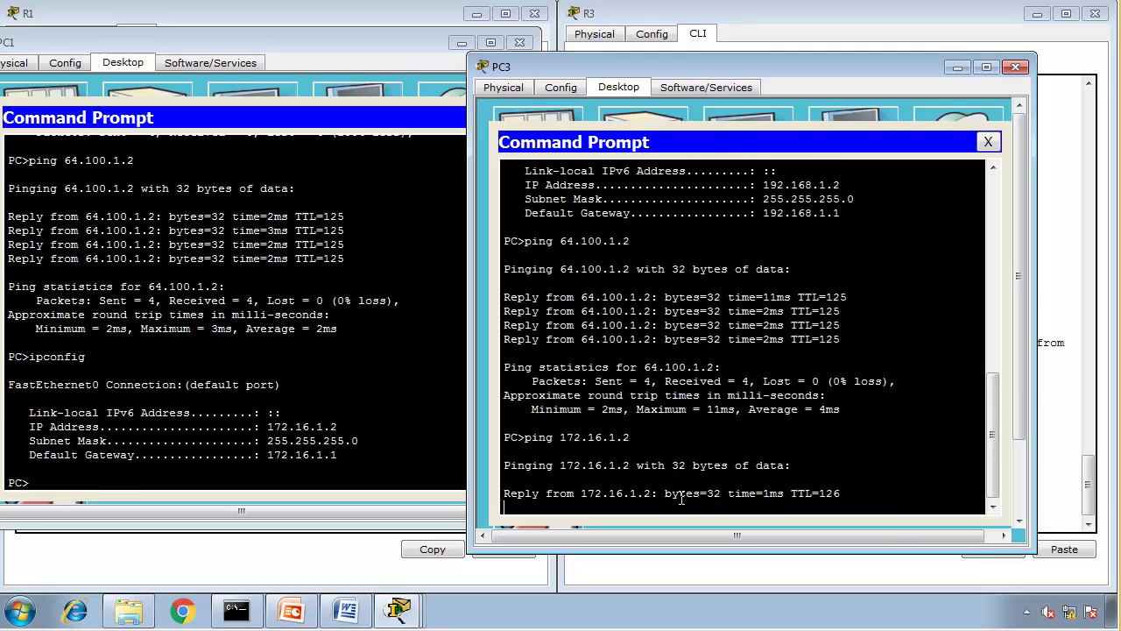
key("ctrl+c")
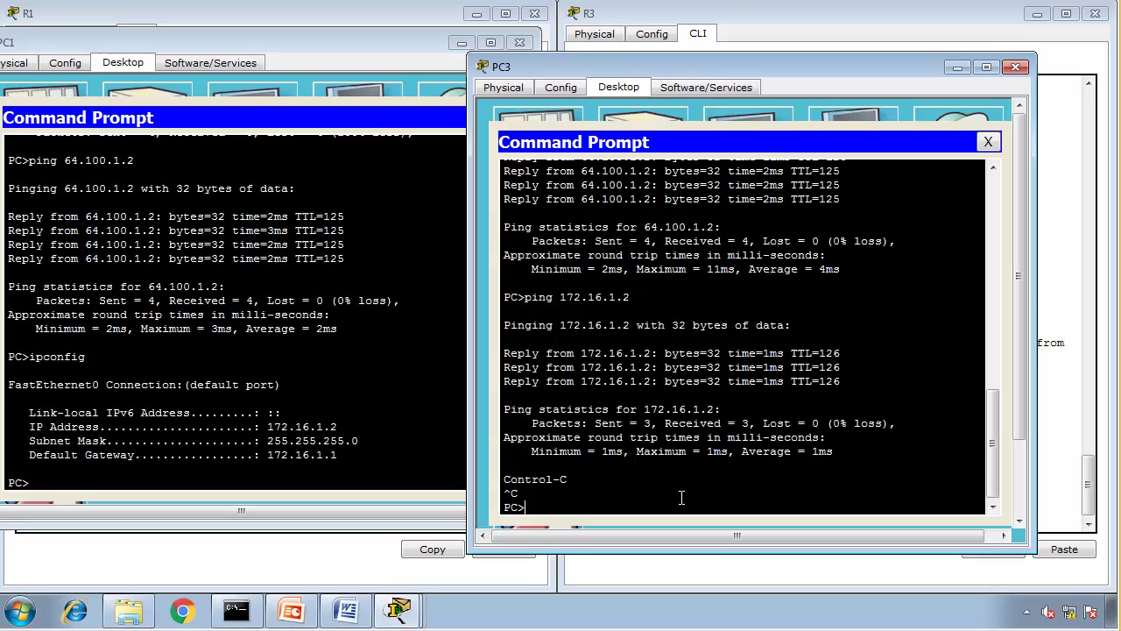
Trace the route from PC3 to 172.16.1.2 through hops 192.168.1.1 and 192.168.10.5.
type("tracert 172.16.1.2")
key("Return")
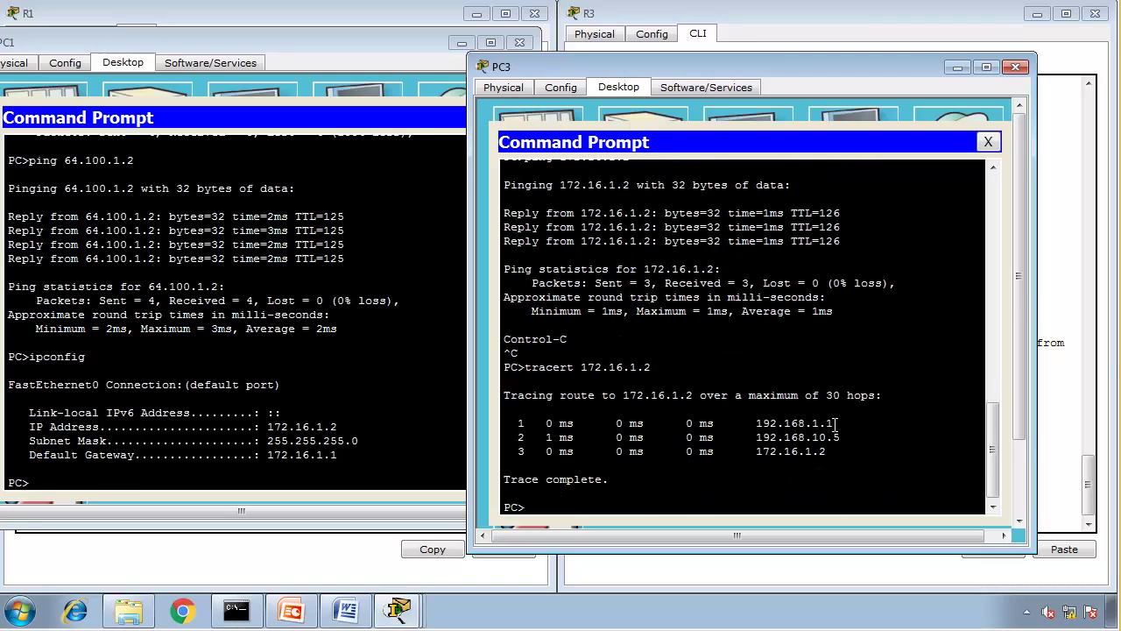
left_click_drag(835, 423, 751, 423)
left_click_drag(851, 450, 756, 424)
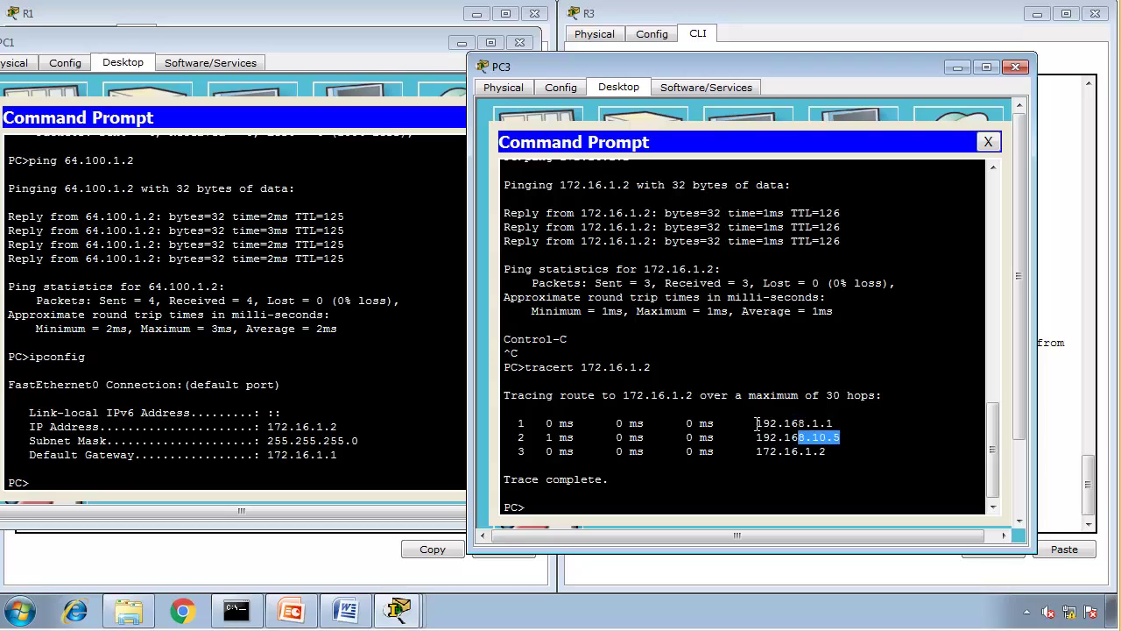
left_click_drag(832, 451, 738, 447)
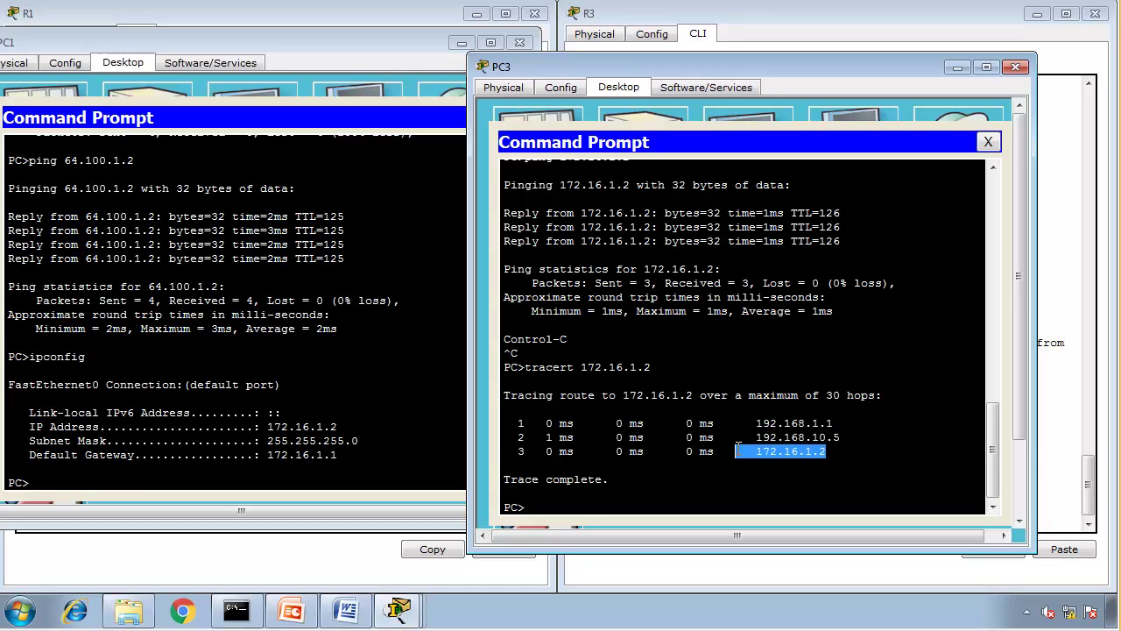
left_click(398, 610)
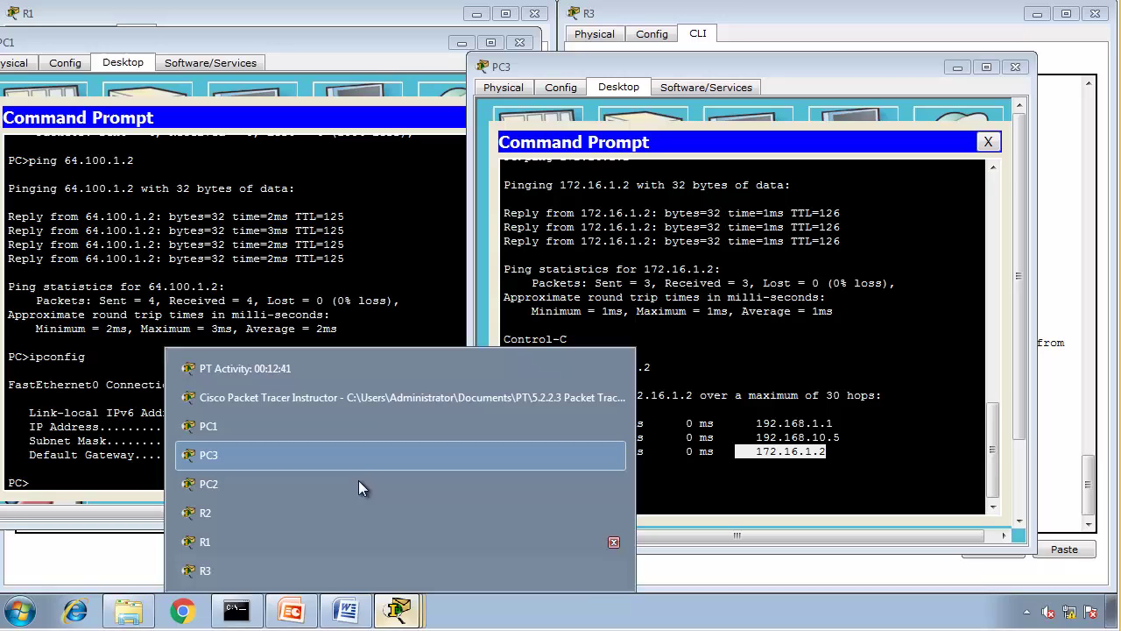
left_click(371, 403)
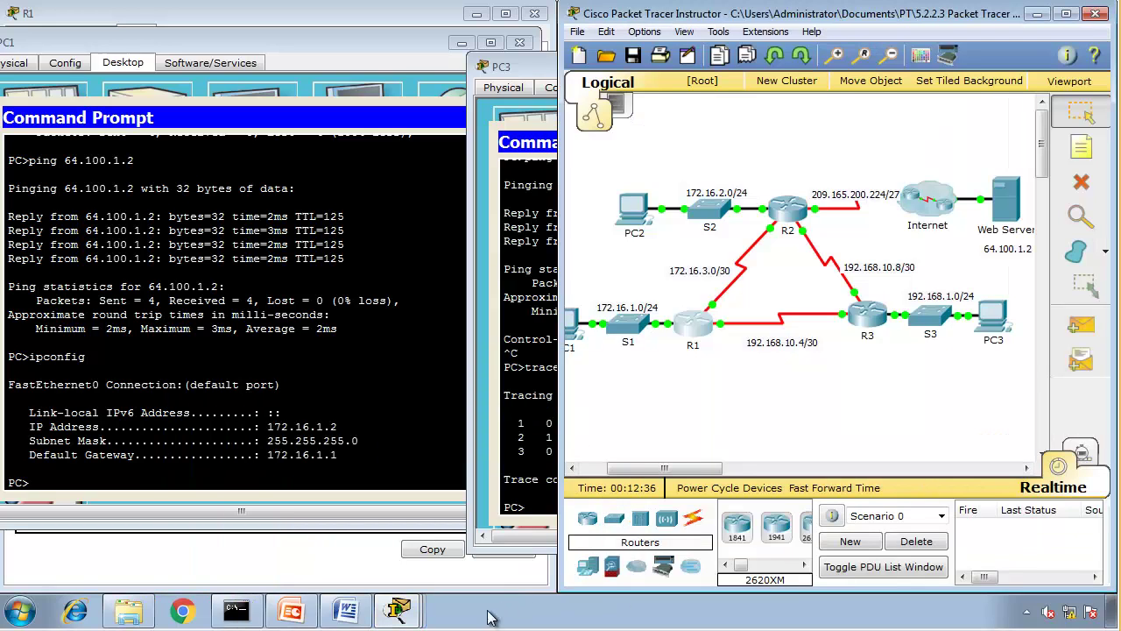
left_click(398, 610)
left_click(375, 369)
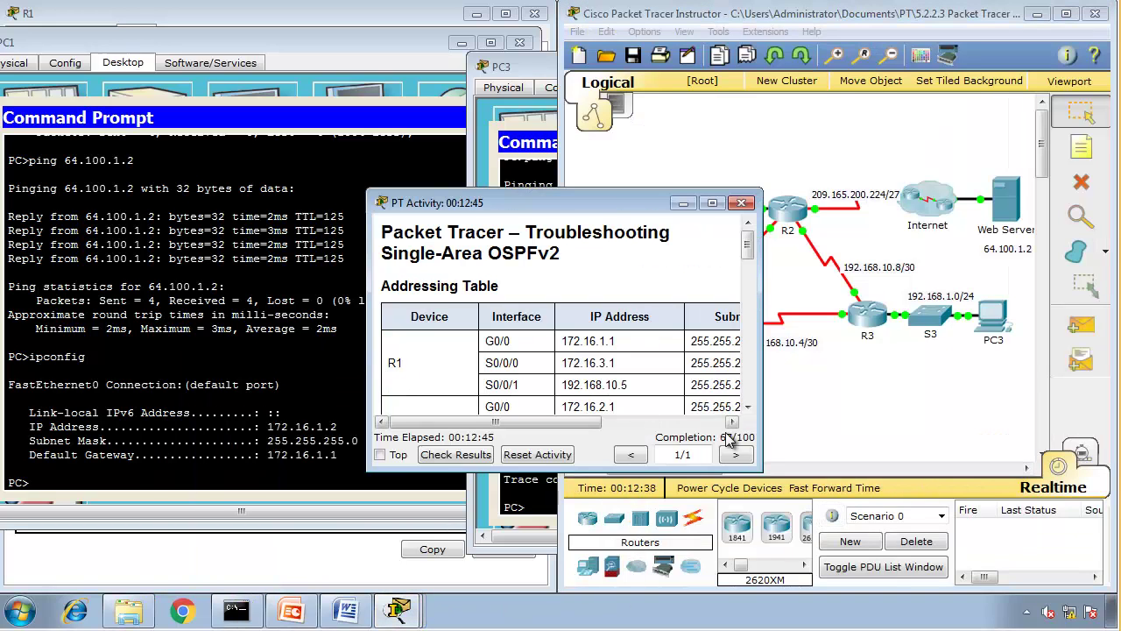
left_click(712, 203)
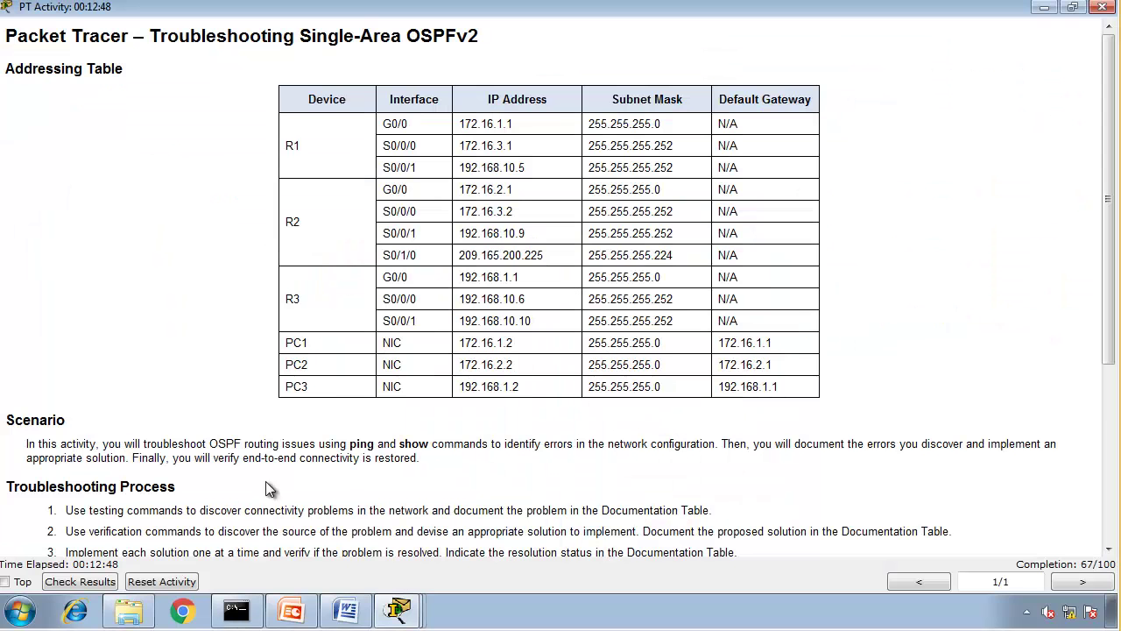
left_click(80, 582)
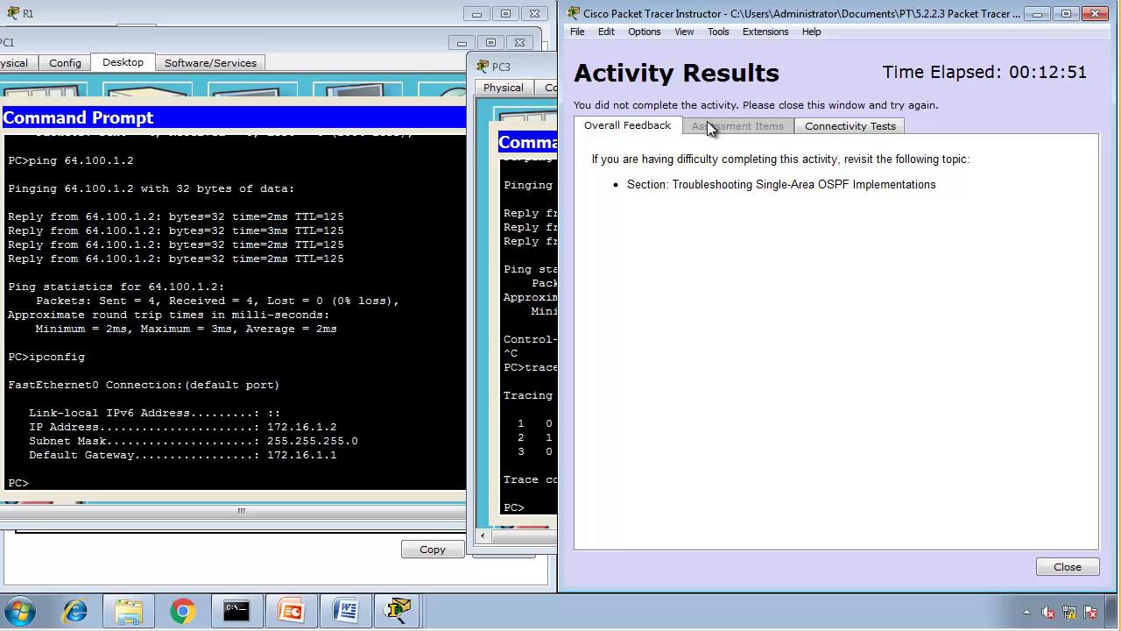
left_click(1095, 14)
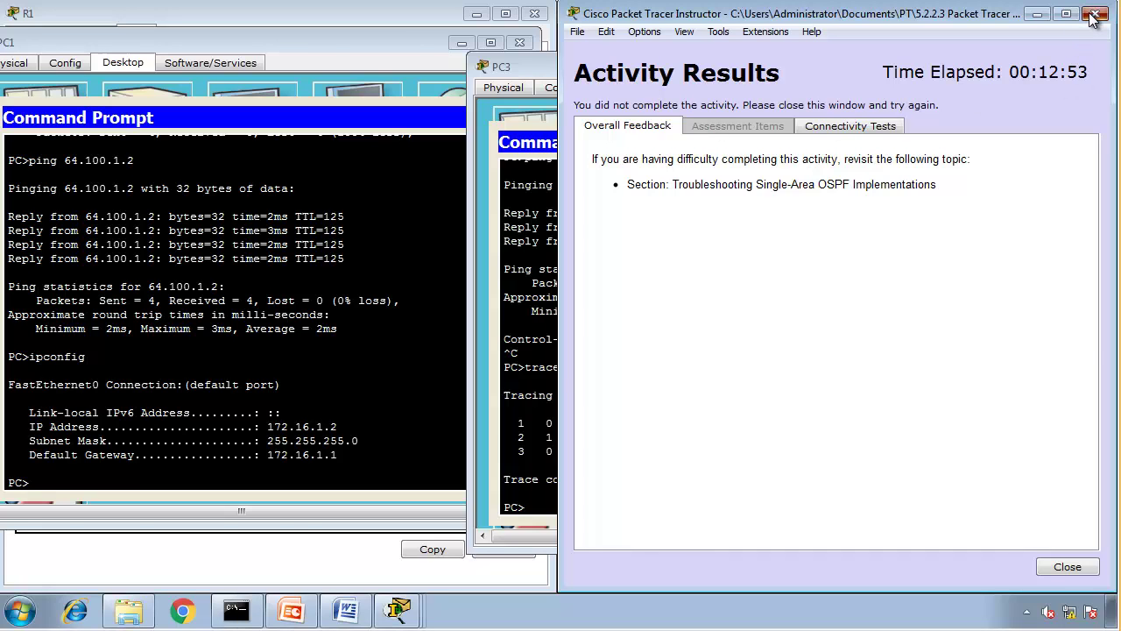
scroll(421, 496, "down", 5)
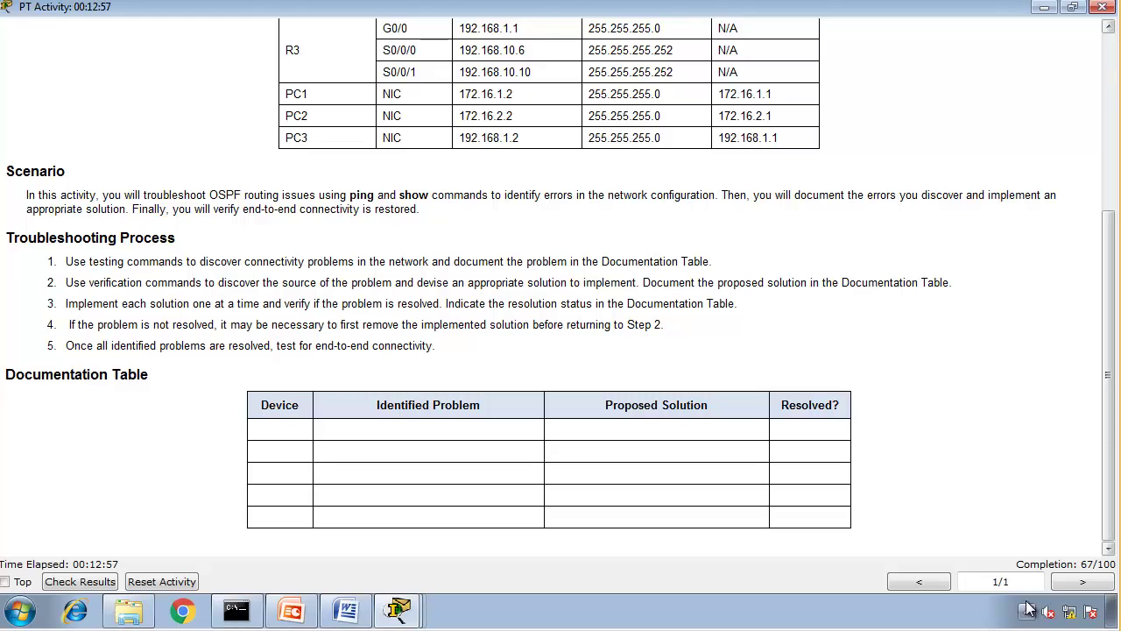
left_click(1045, 8)
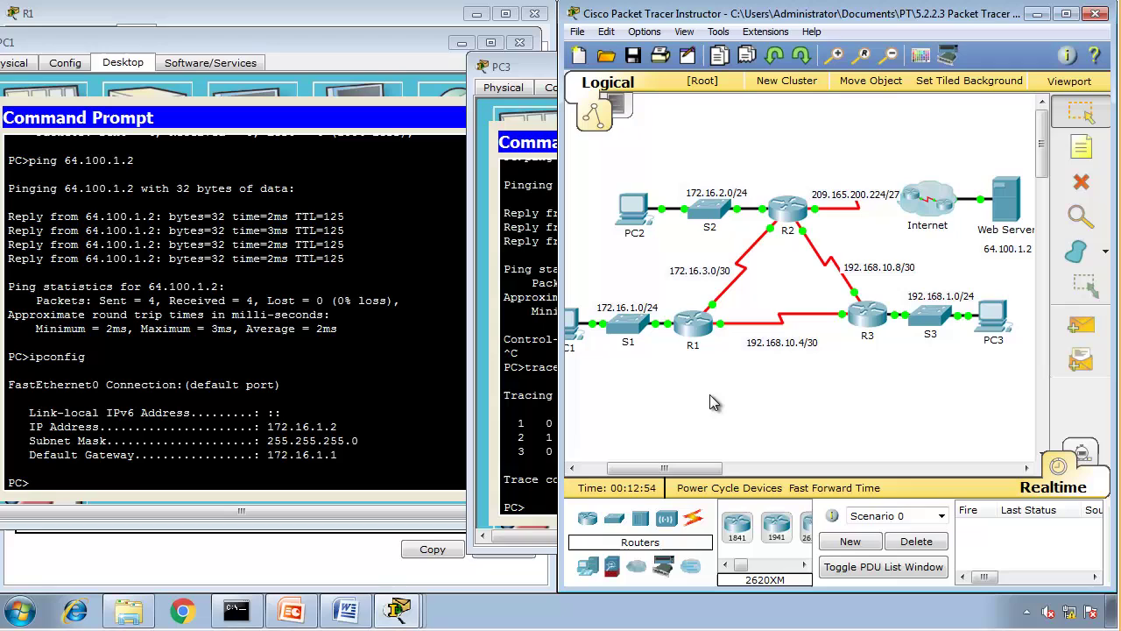
Exit configuration mode on R1 and display its running configuration.
left_click(700, 327)
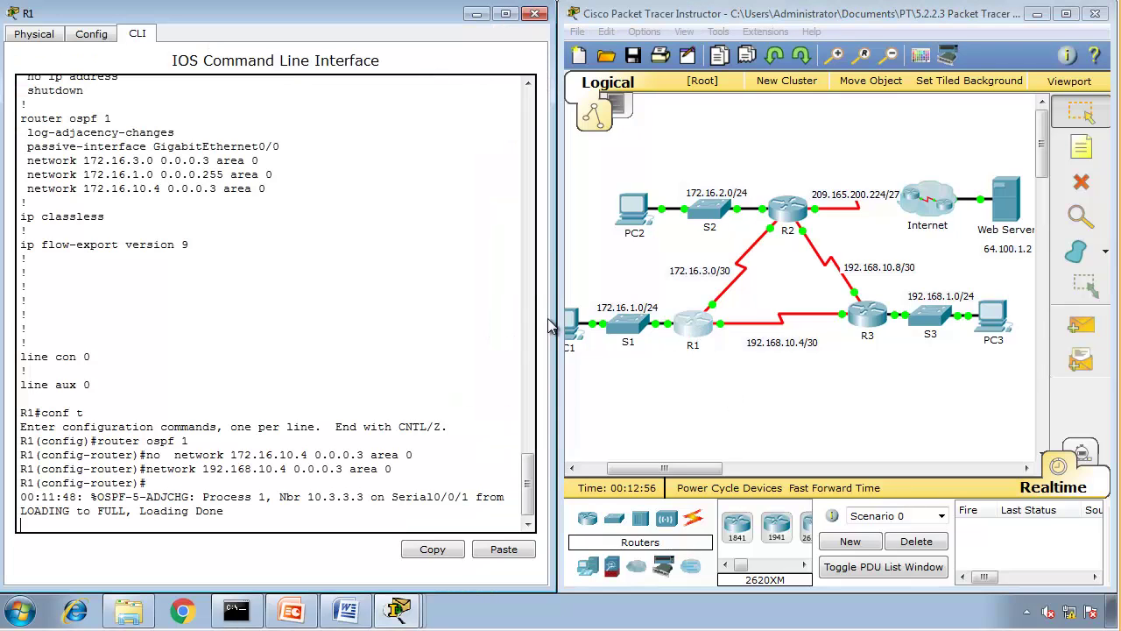
key("Return")
key("Return")
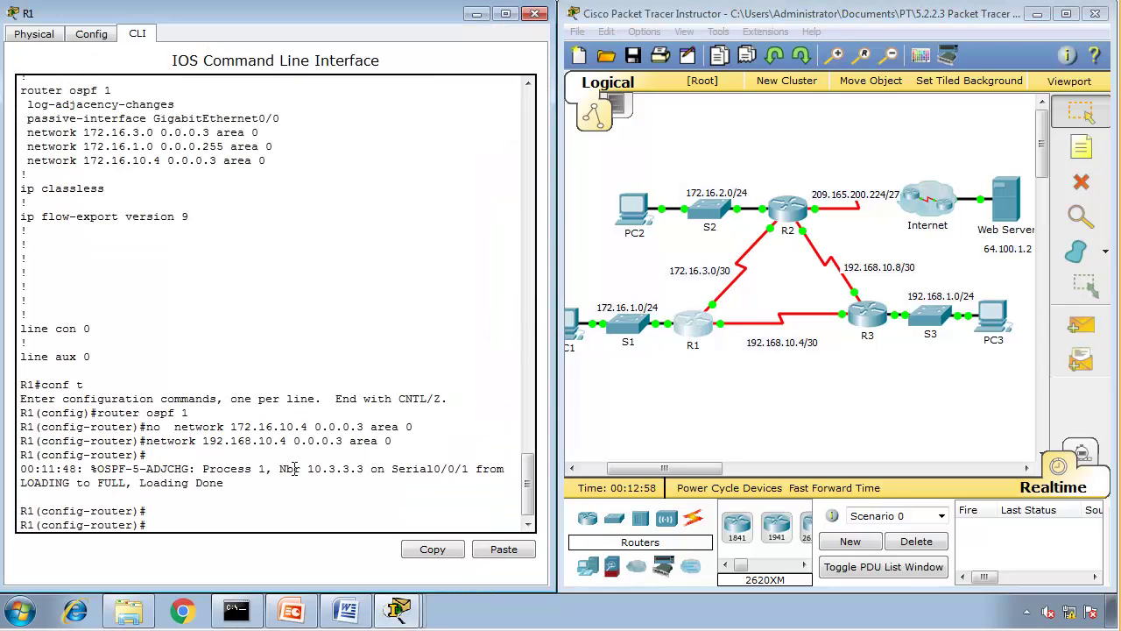
type("end")
key("Return")
type("show")
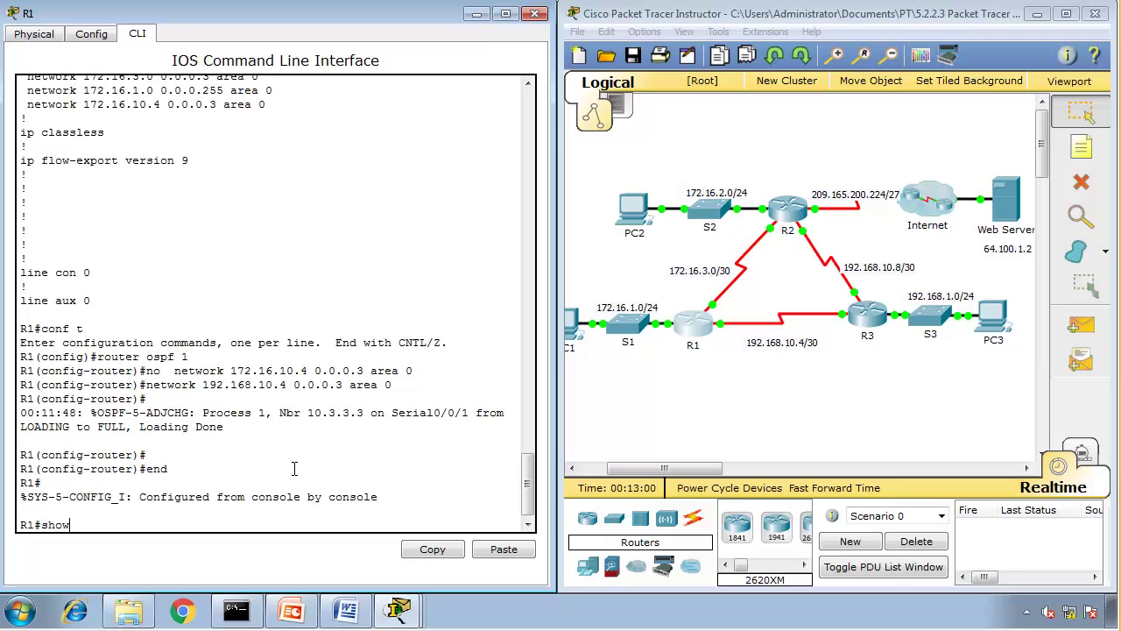
type(" run")
key("Return")
key("space")
key("space")
key("space")
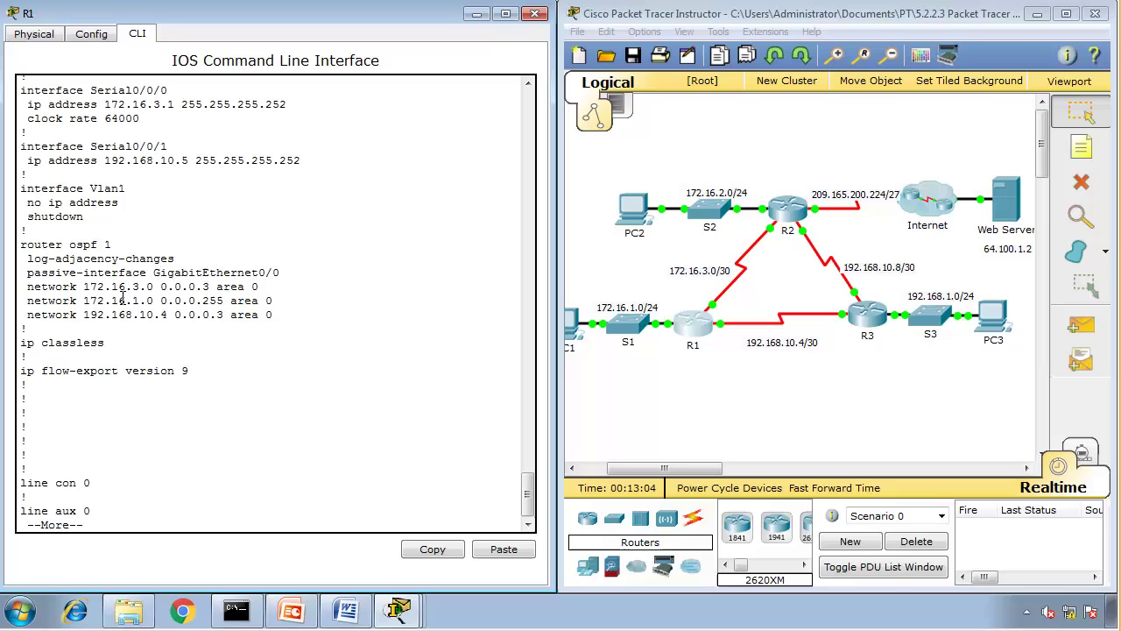
Highlight R1's passive-interface, OSPF network, and Serial0/0/0 and 0/1 address lines.
left_click_drag(28, 272, 285, 286)
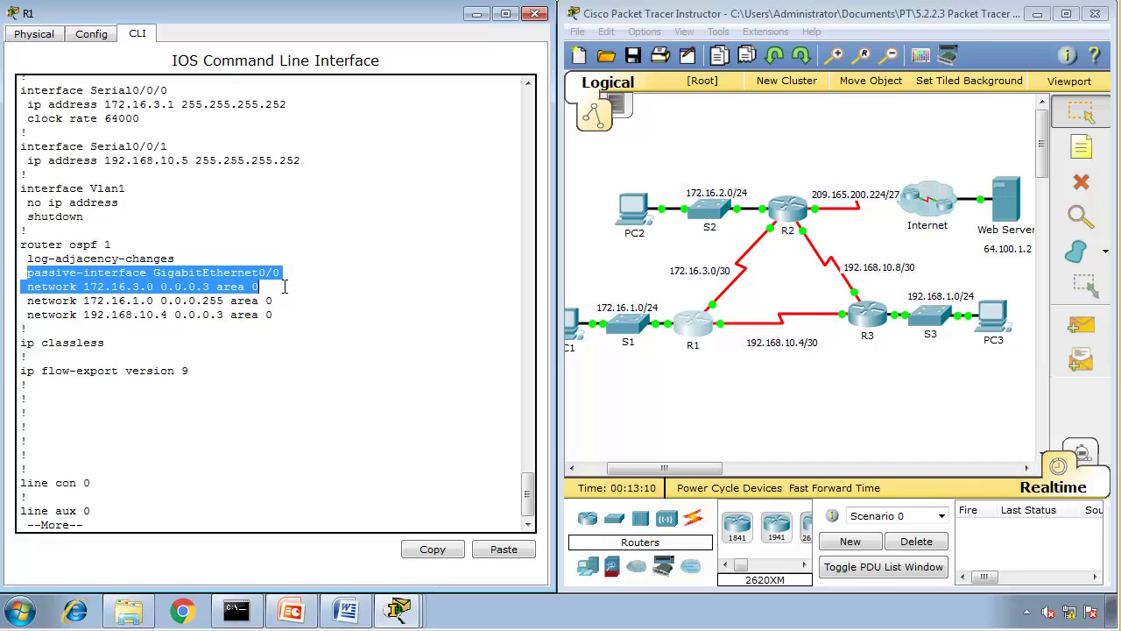
left_click_drag(285, 293, 287, 314)
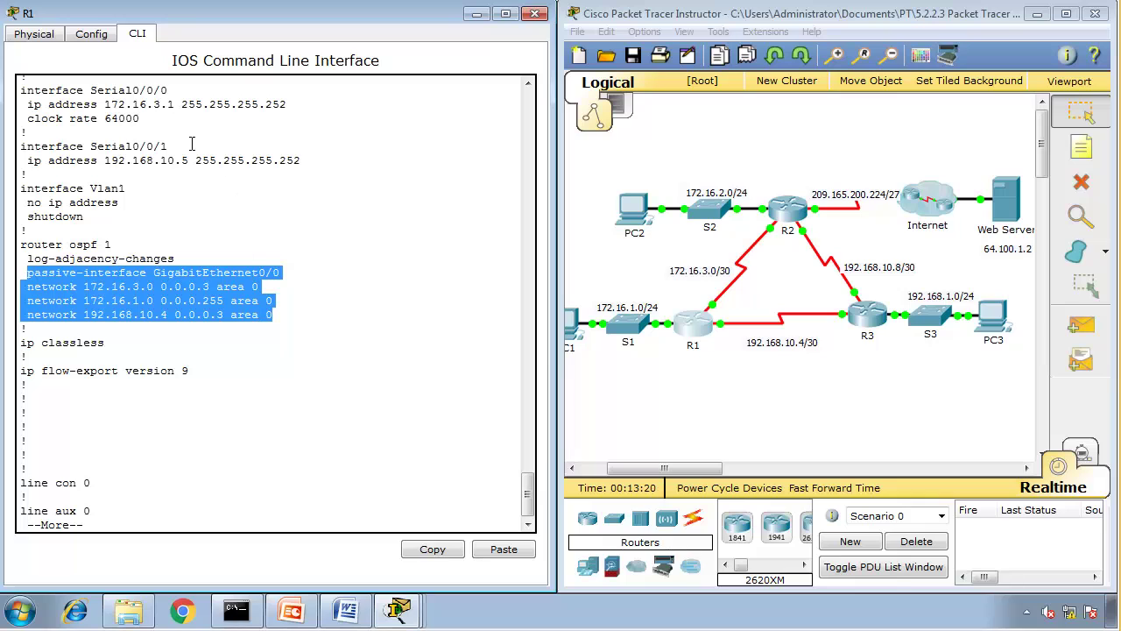
scroll(191, 143, "up", 2)
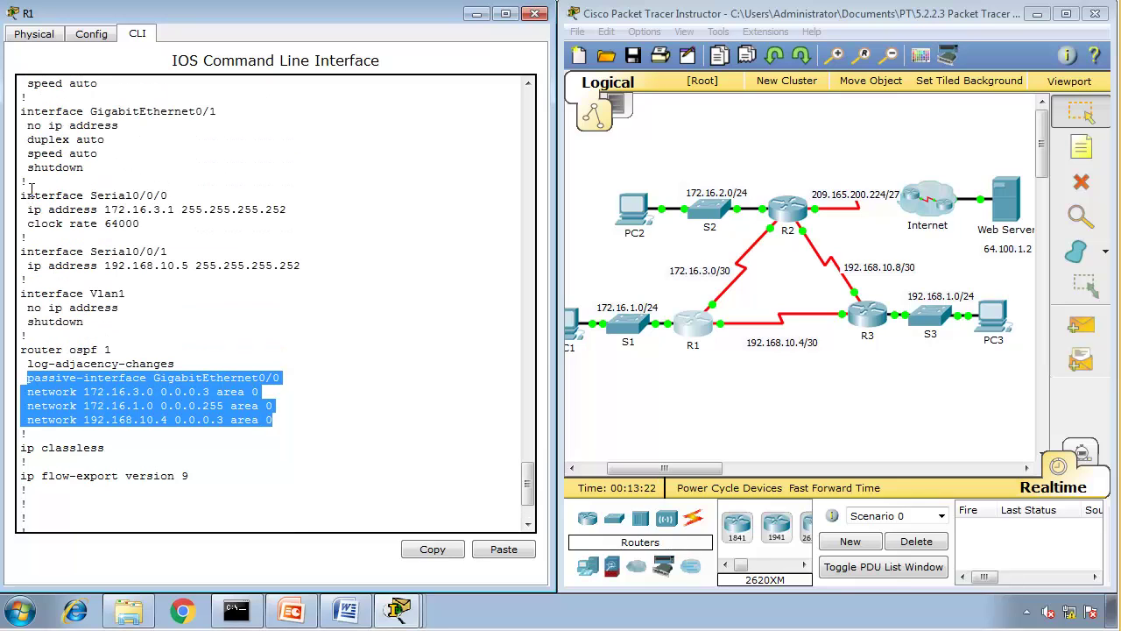
left_click_drag(27, 194, 320, 263)
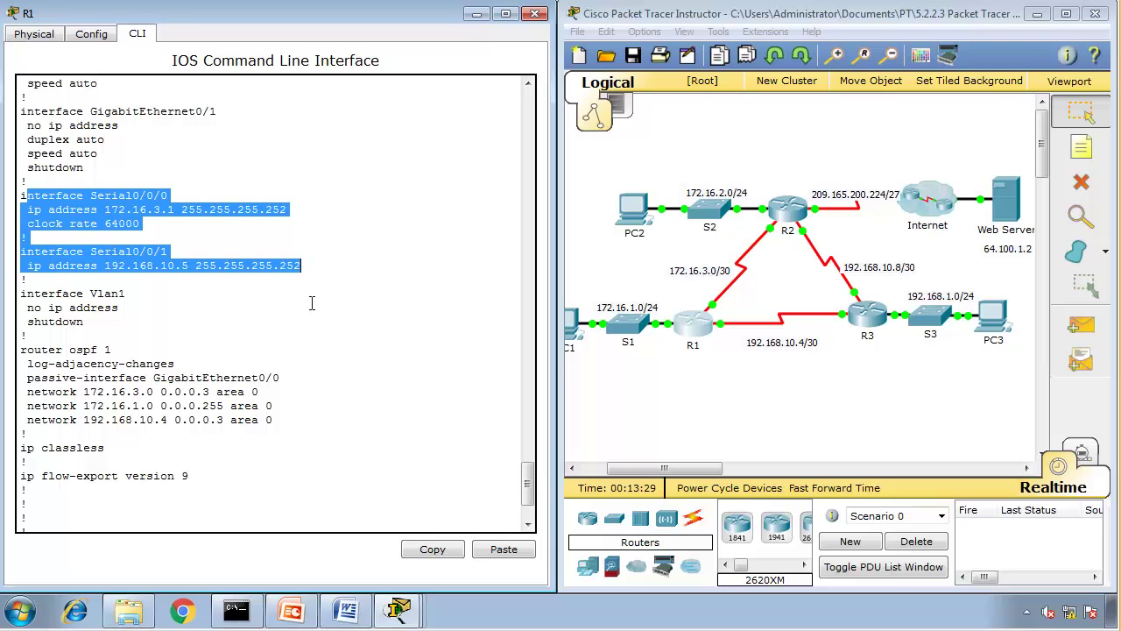
Display R3's running configuration with show run.
left_click(394, 607)
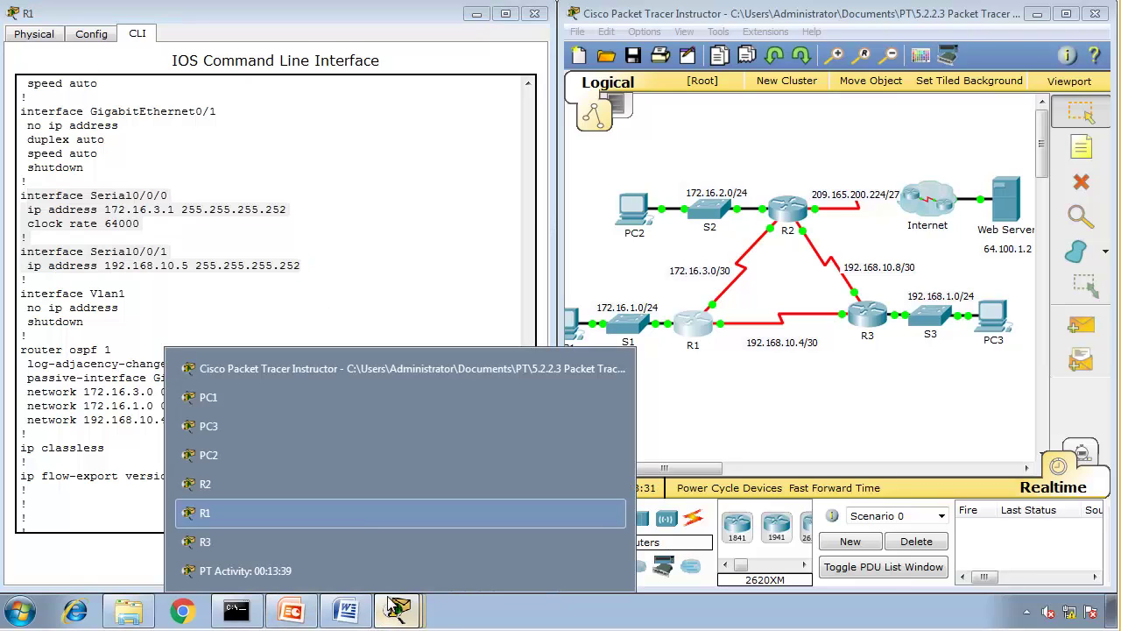
left_click(340, 545)
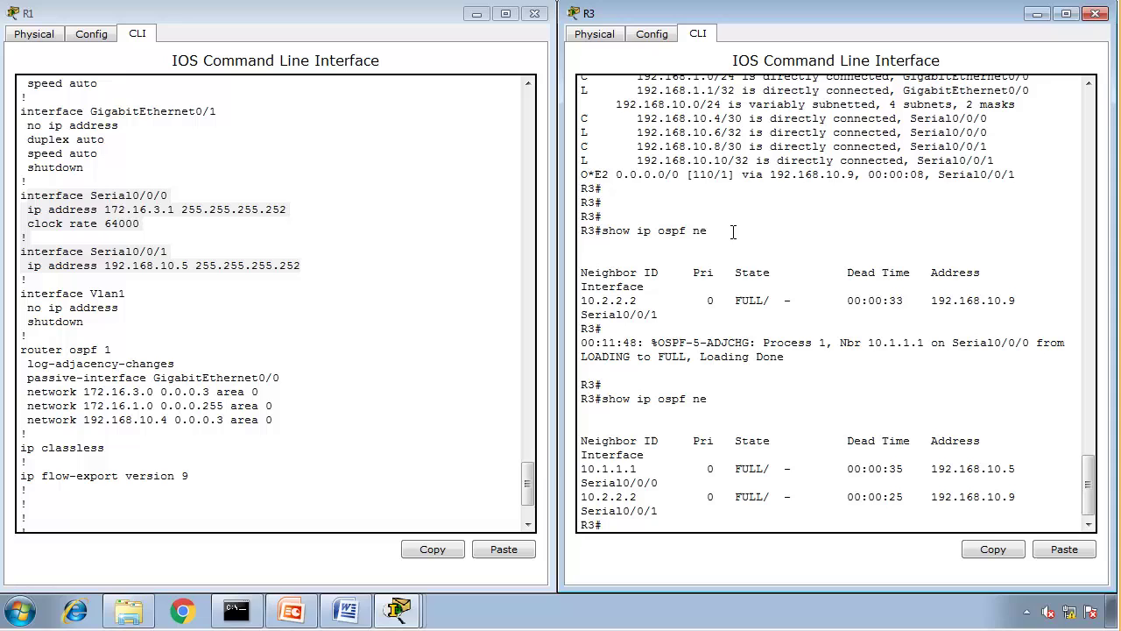
key("Return")
key("Return")
type("show run")
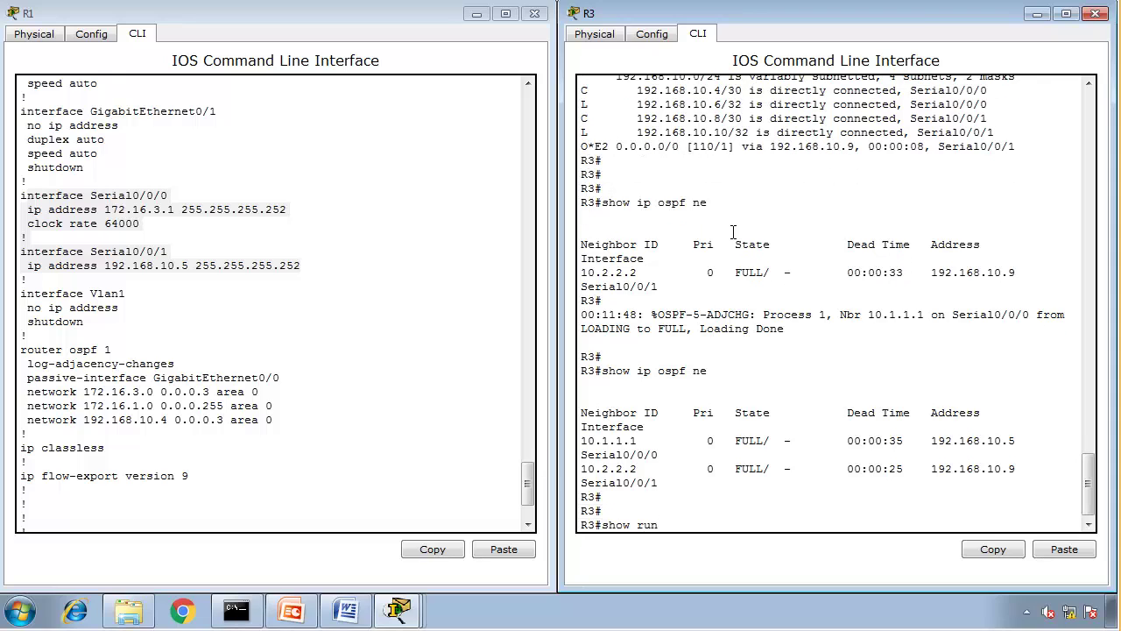
key("Return")
key("space")
key("space")
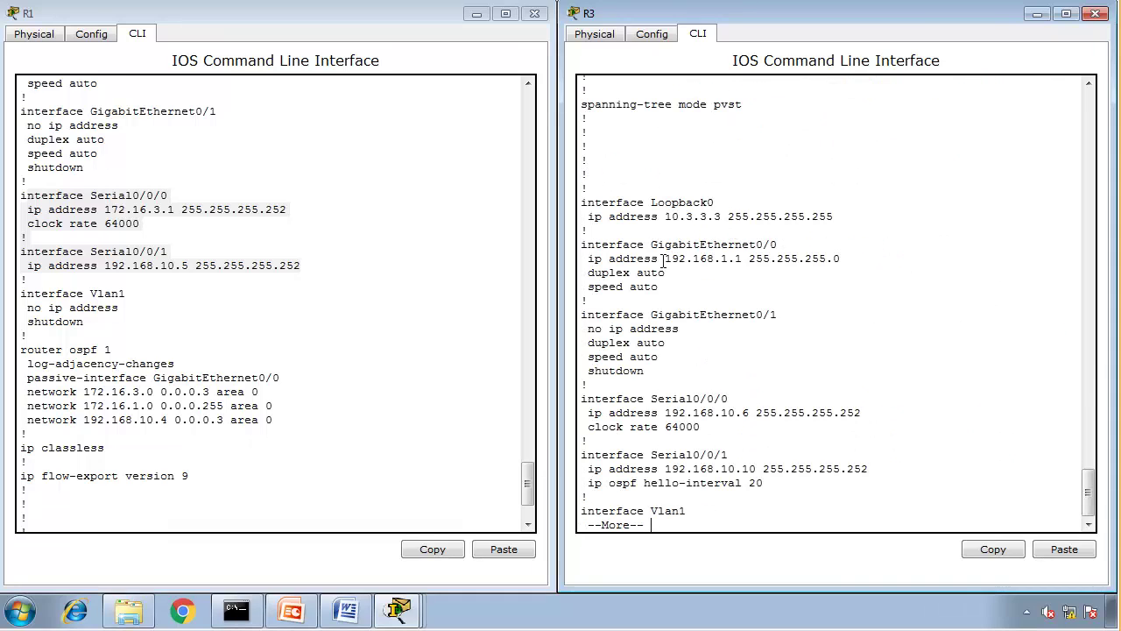
key("space")
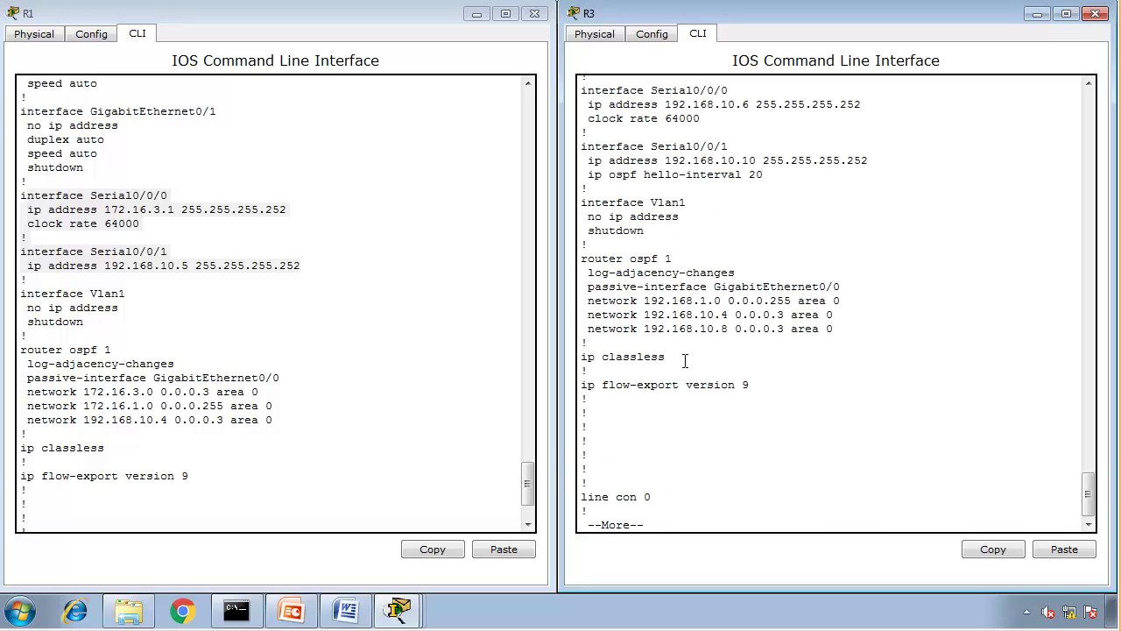
Highlight R3's passive-interface G0/0, Loopback0 and Serial0/0/0 address 192.168.10.6 lines.
left_click_drag(858, 287, 587, 287)
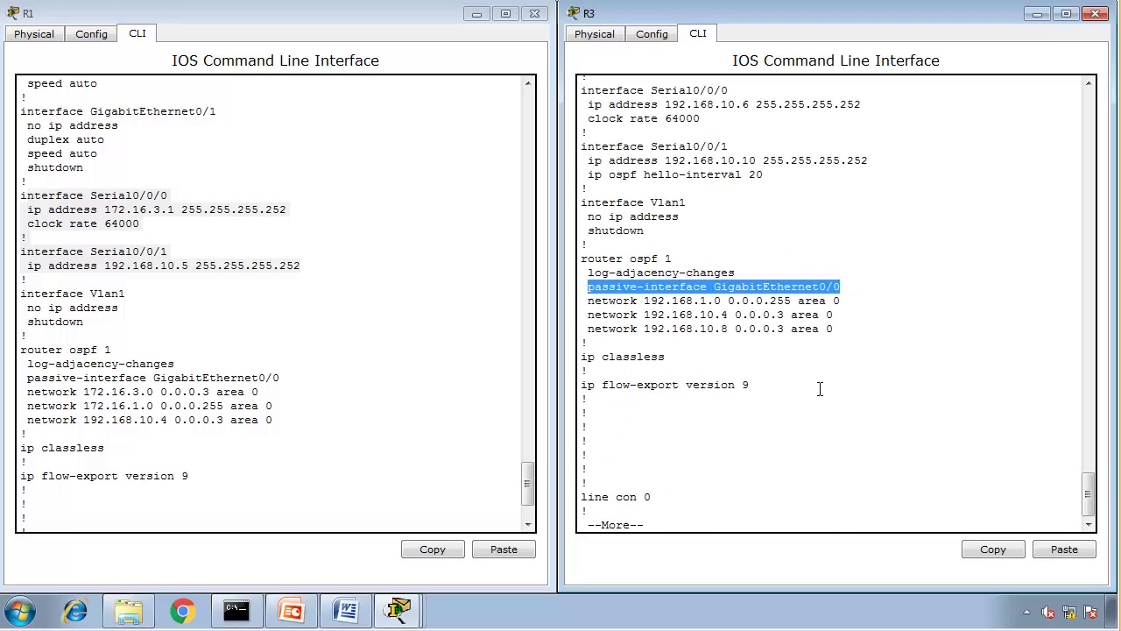
scroll(820, 389, "up", 8)
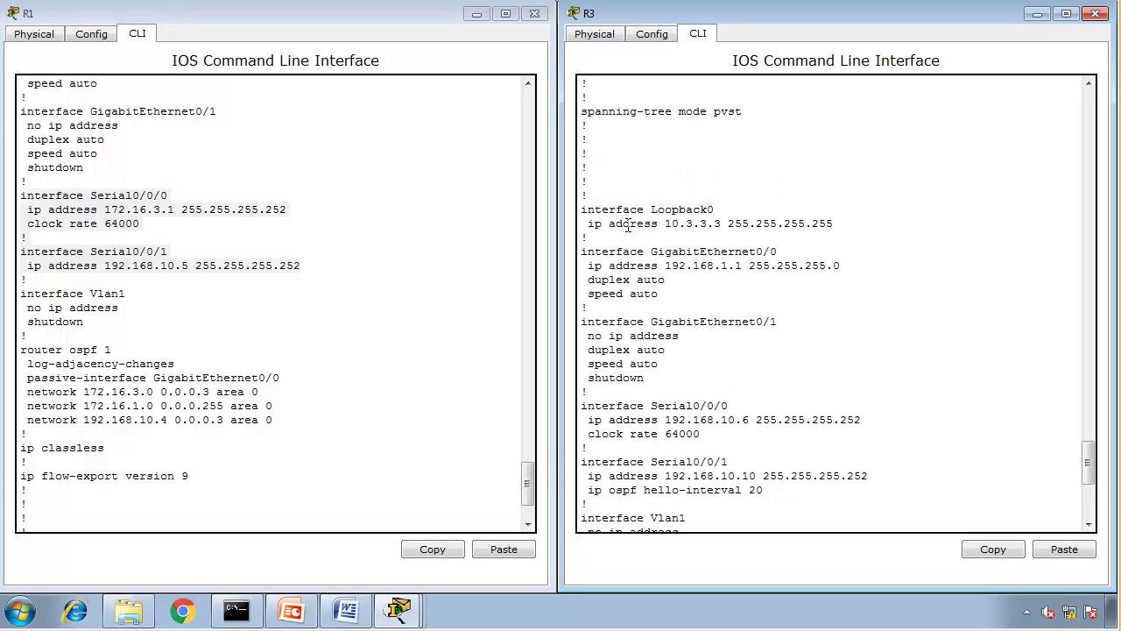
left_click_drag(582, 210, 729, 210)
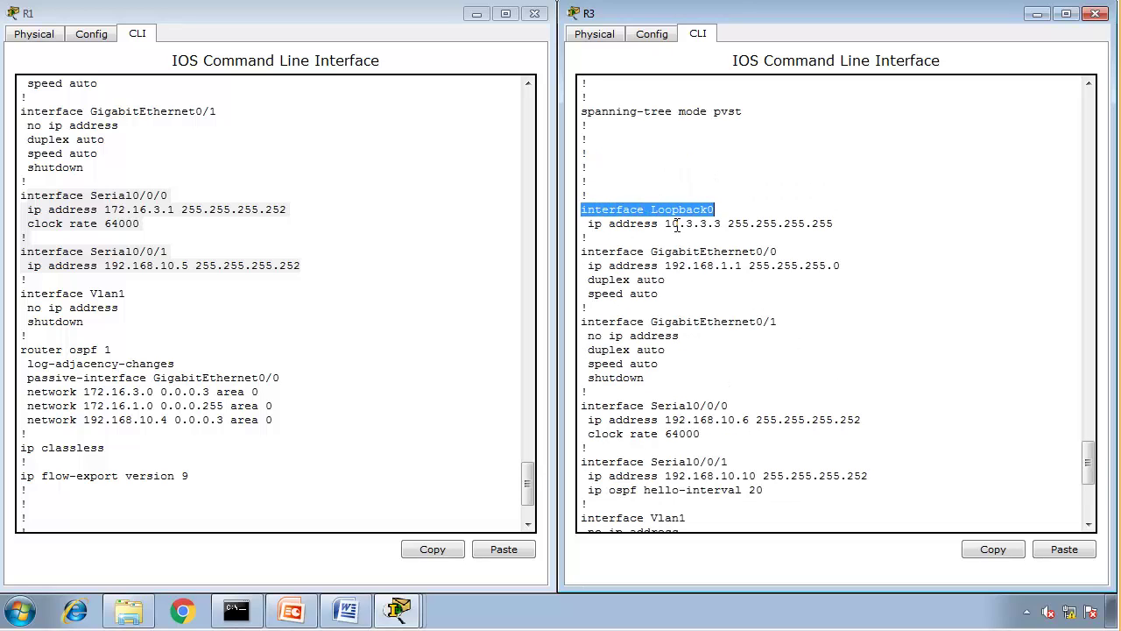
scroll(729, 406, "down", 8)
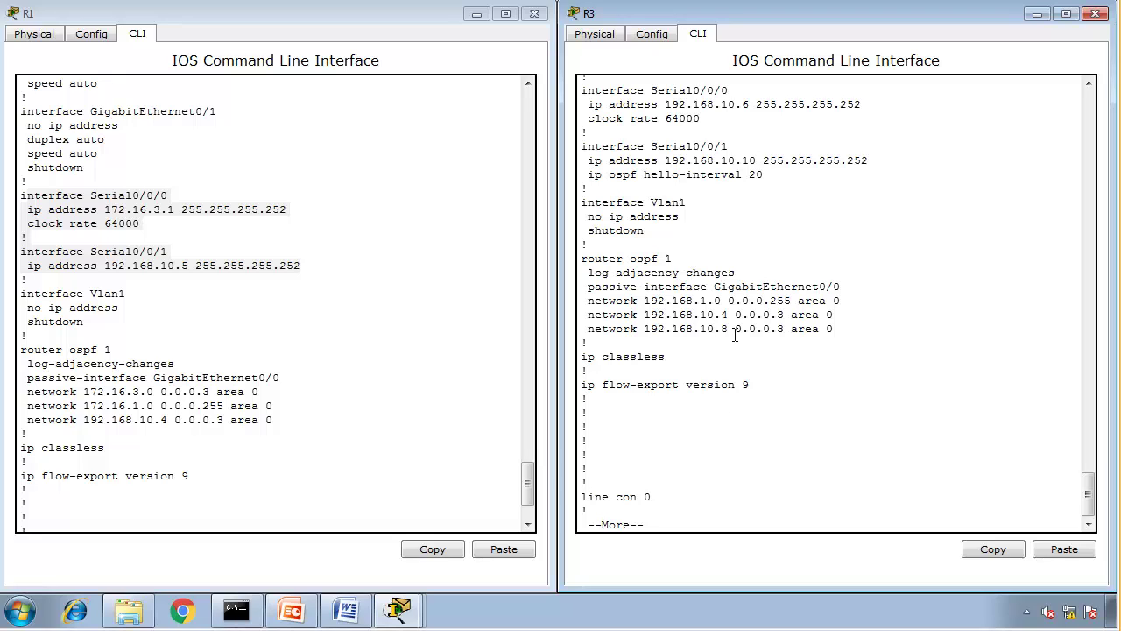
scroll(736, 332, "up", 1)
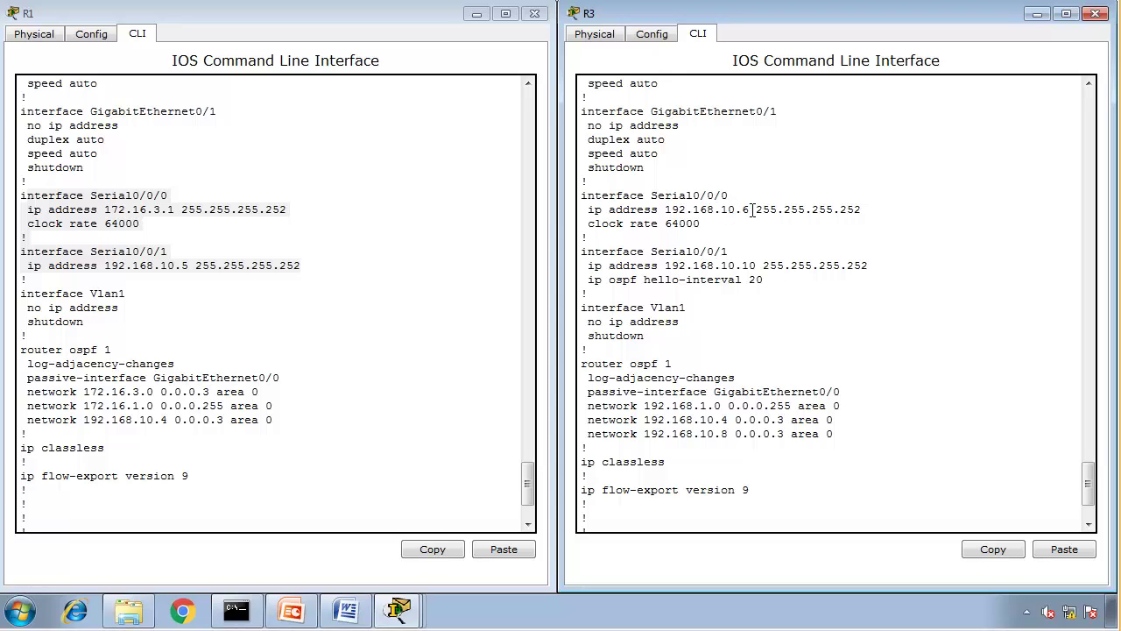
left_click_drag(752, 209, 665, 209)
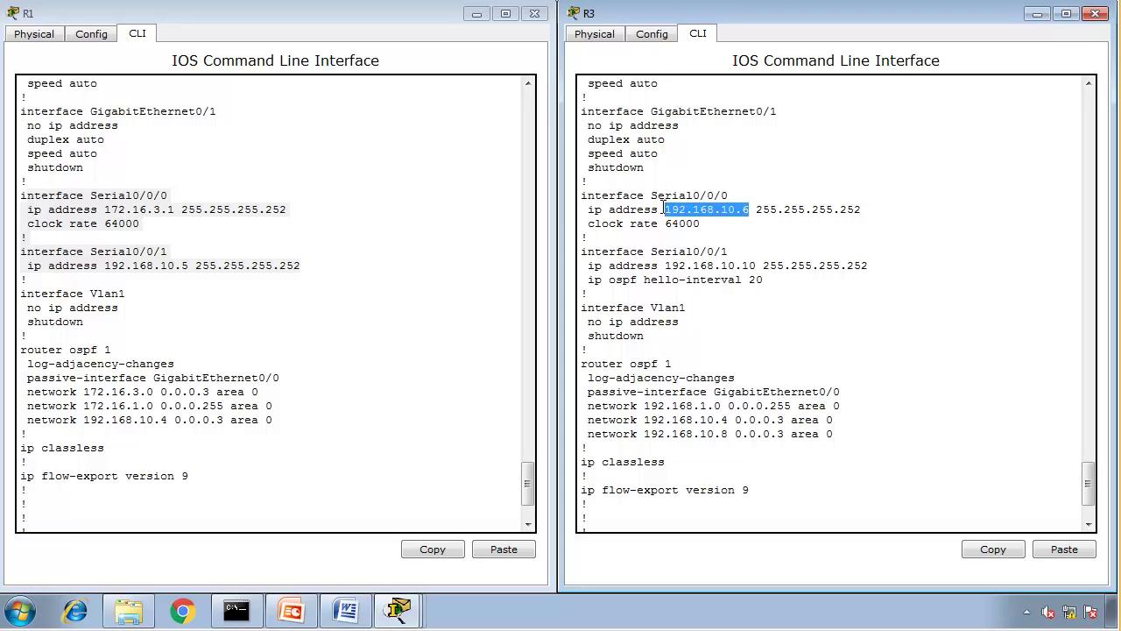
Glance at the topology window and Word document, then return to R3's command line.
left_click(397, 610)
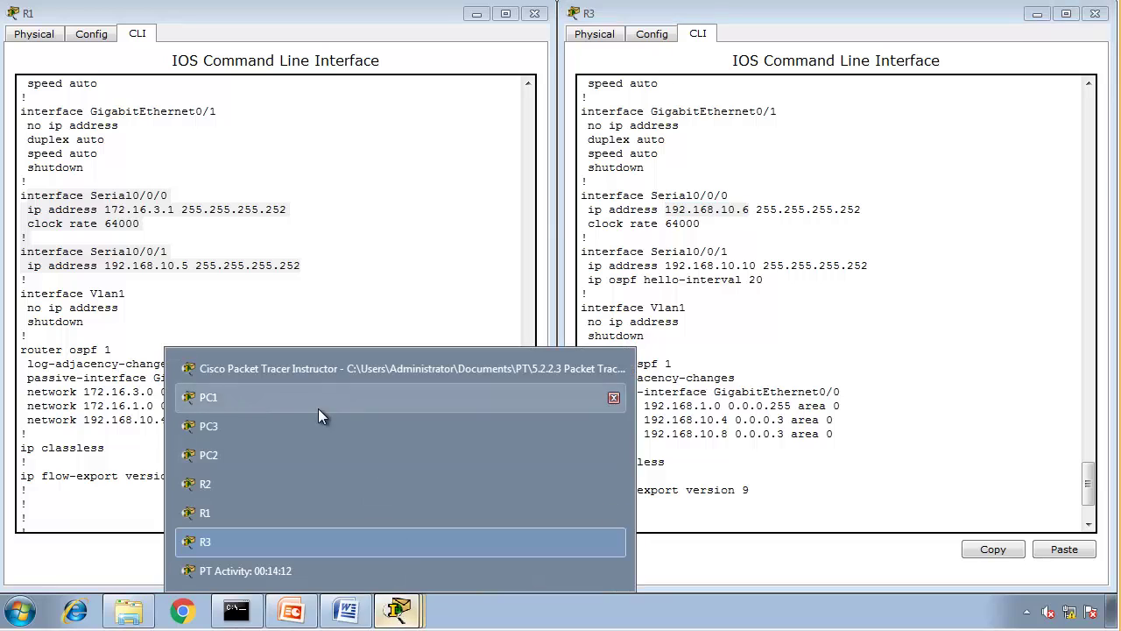
left_click(333, 372)
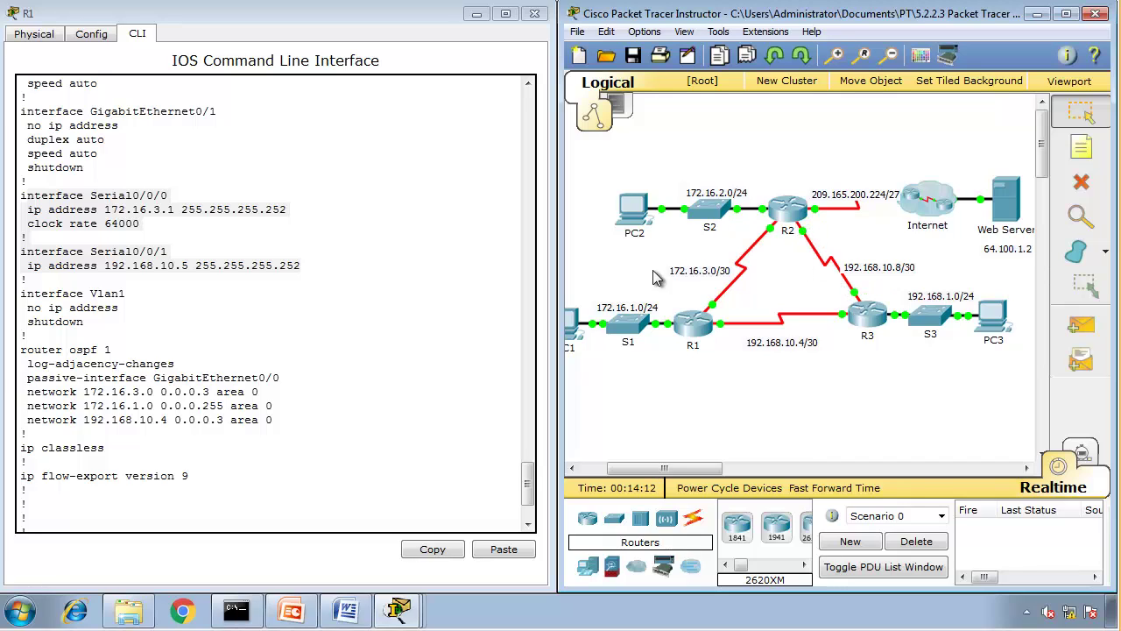
left_click(347, 610)
left_click_drag(543, 350, 557, 271)
mouse_move(397, 611)
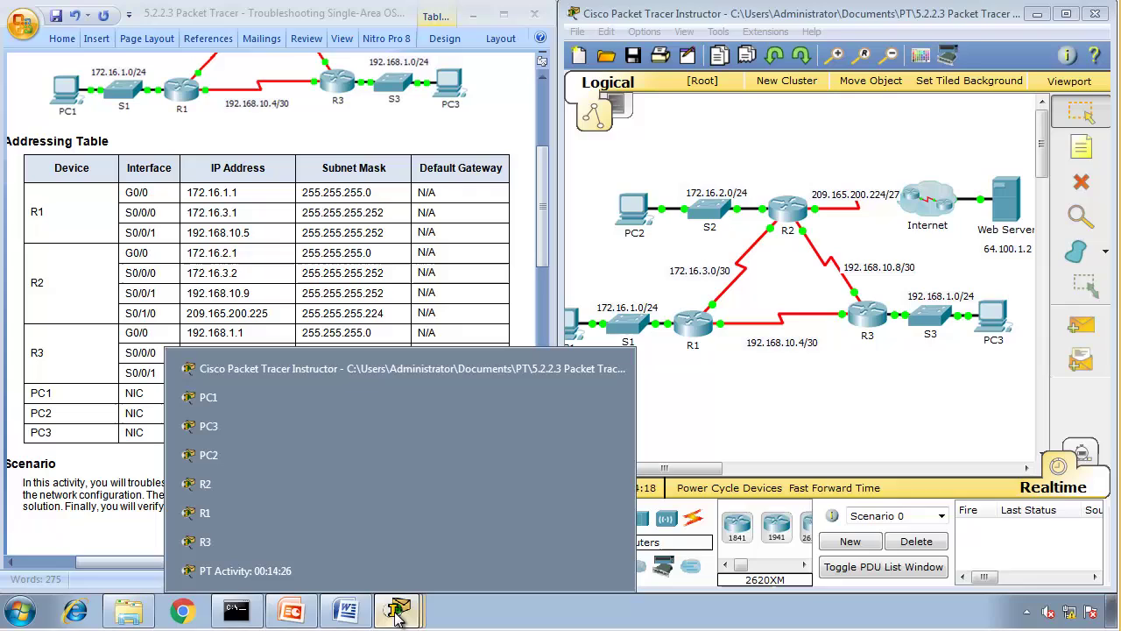
left_click(315, 550)
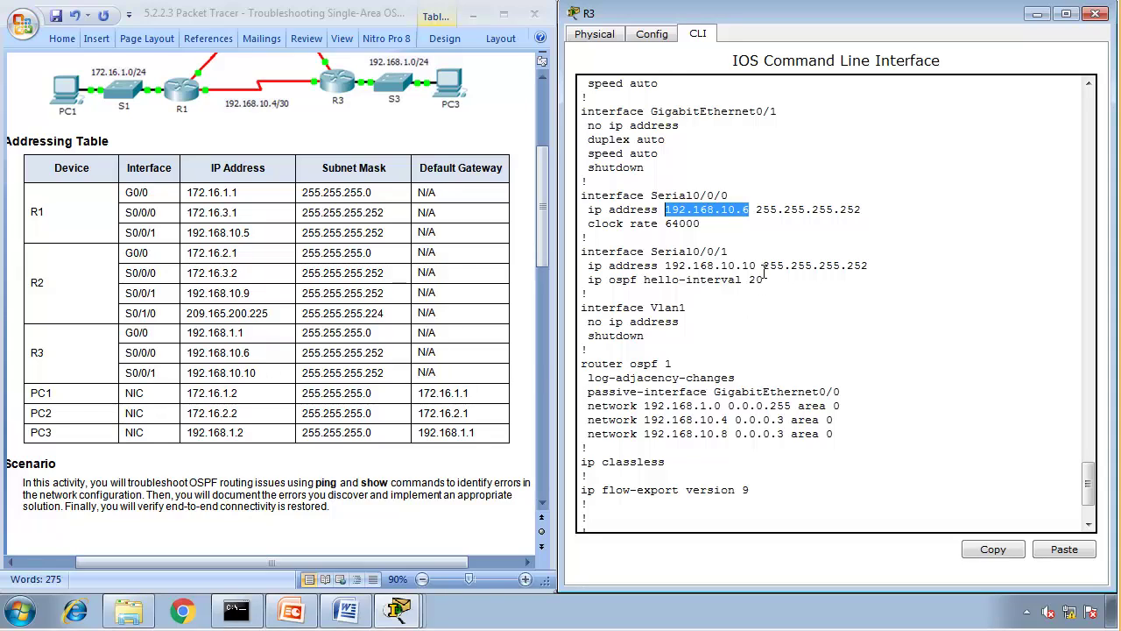
Highlight R3's Serial0/0/1 address 192.168.10.10 and router ospf settings, then keep paging.
left_click_drag(759, 266, 659, 267)
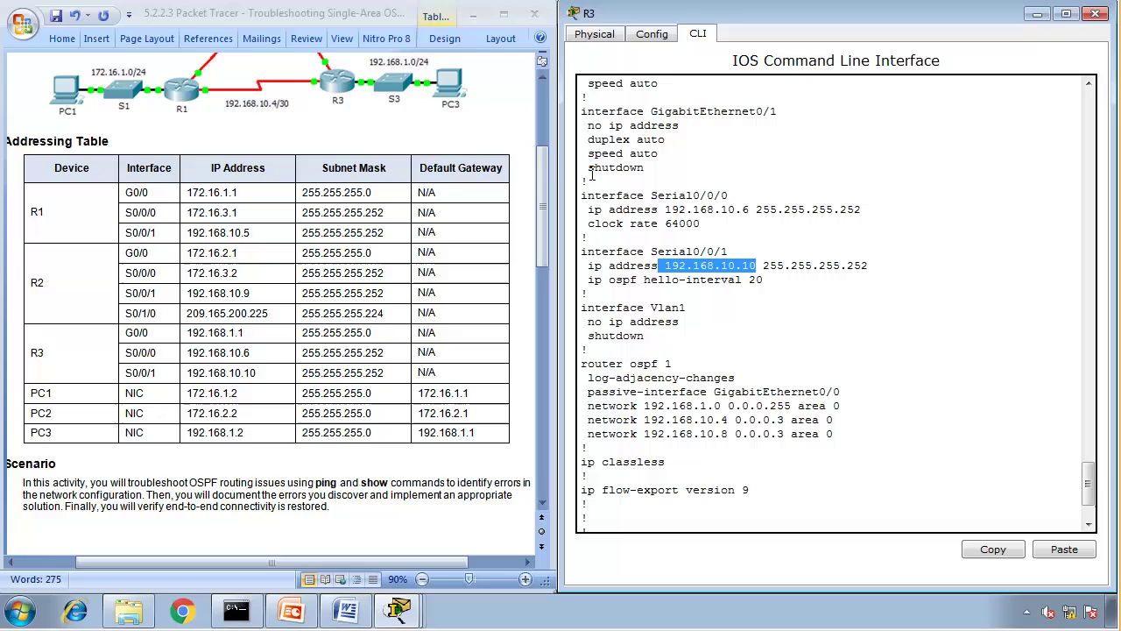
left_click_drag(543, 208, 544, 259)
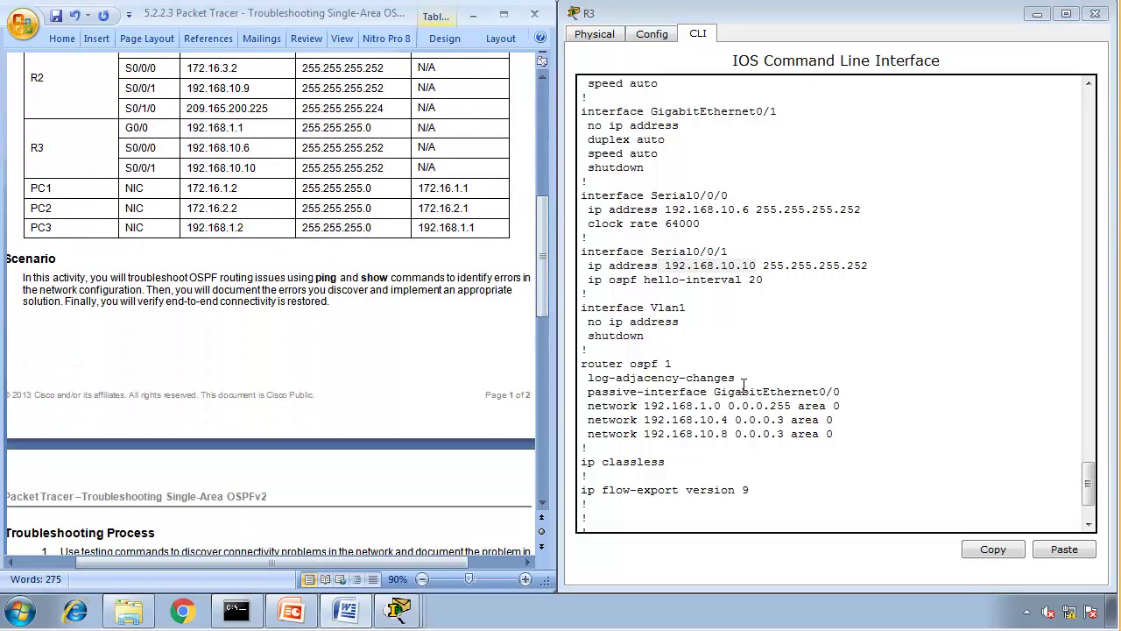
left_click_drag(847, 433, 585, 377)
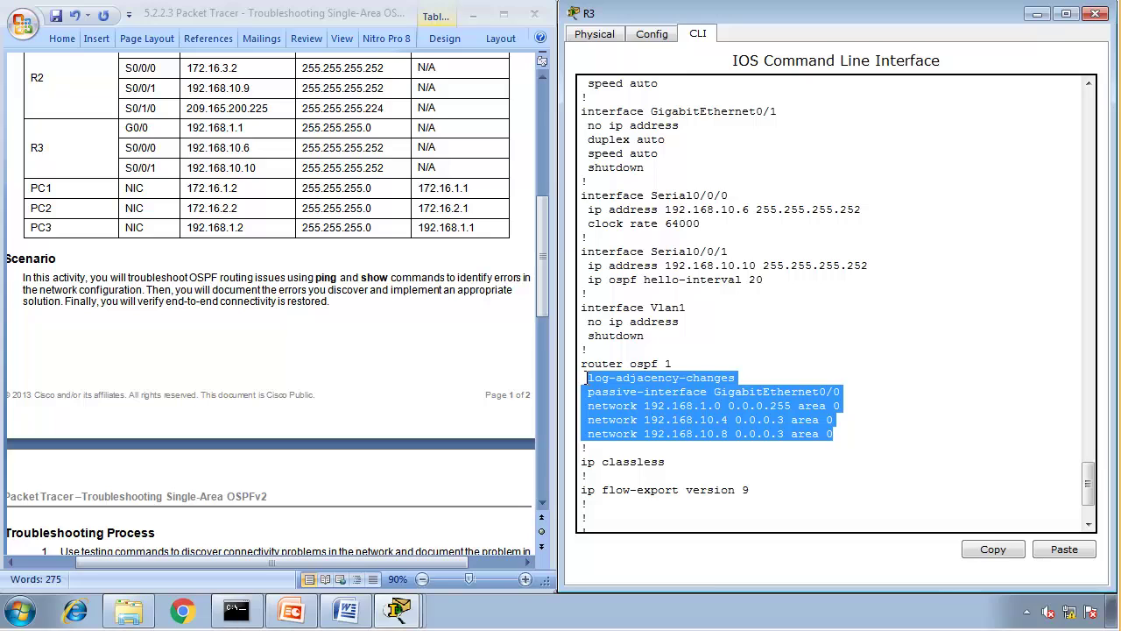
scroll(637, 438, "down", 3)
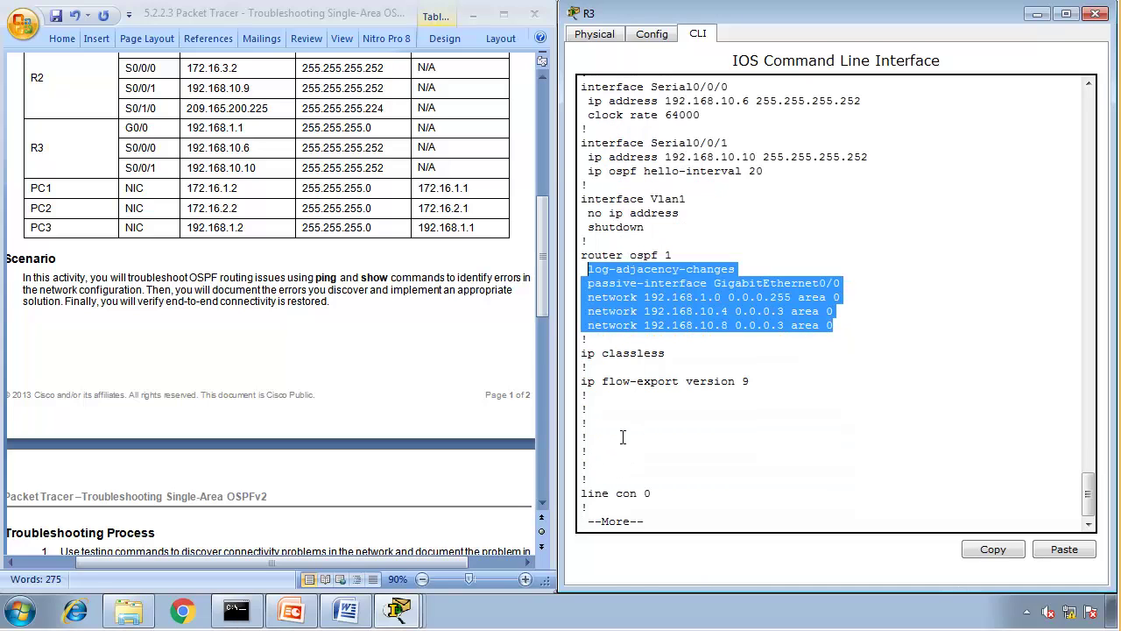
left_click(625, 468)
key("Return")
Quit R3's output and run no ip ospf hello-interval 20 on R2.
key("q")
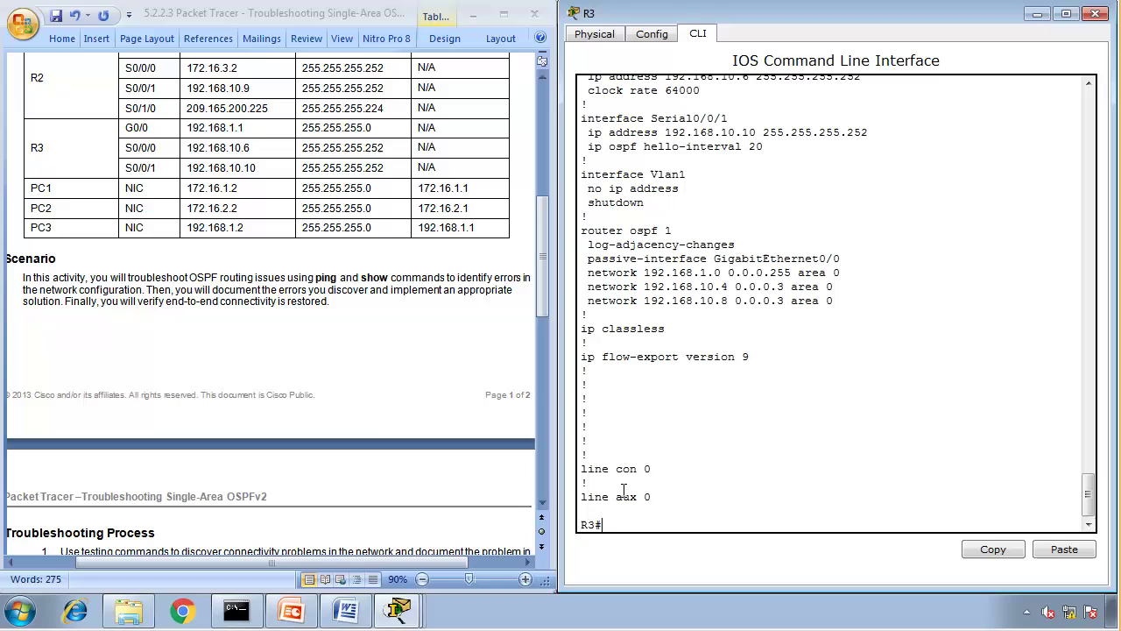
mouse_move(396, 612)
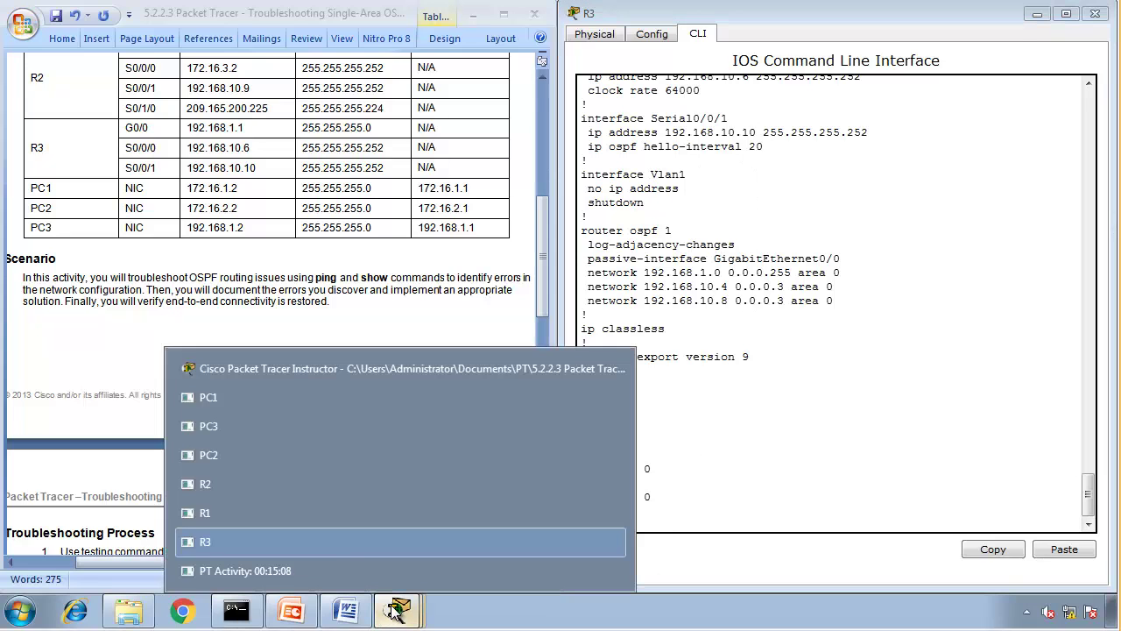
left_click(308, 490)
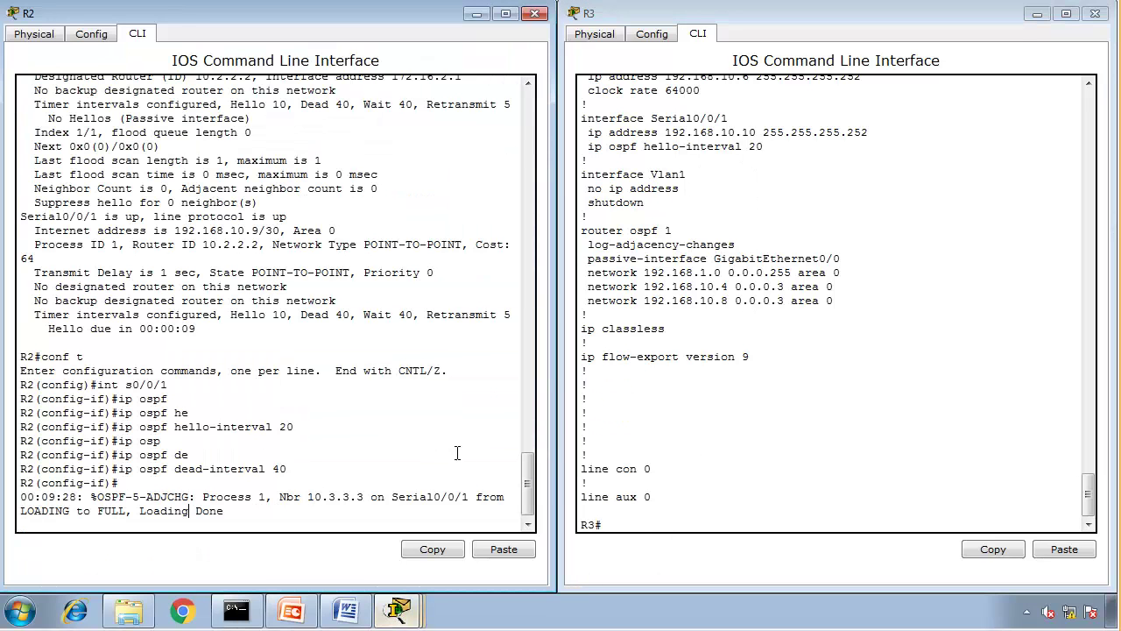
key("Return")
key("Return")
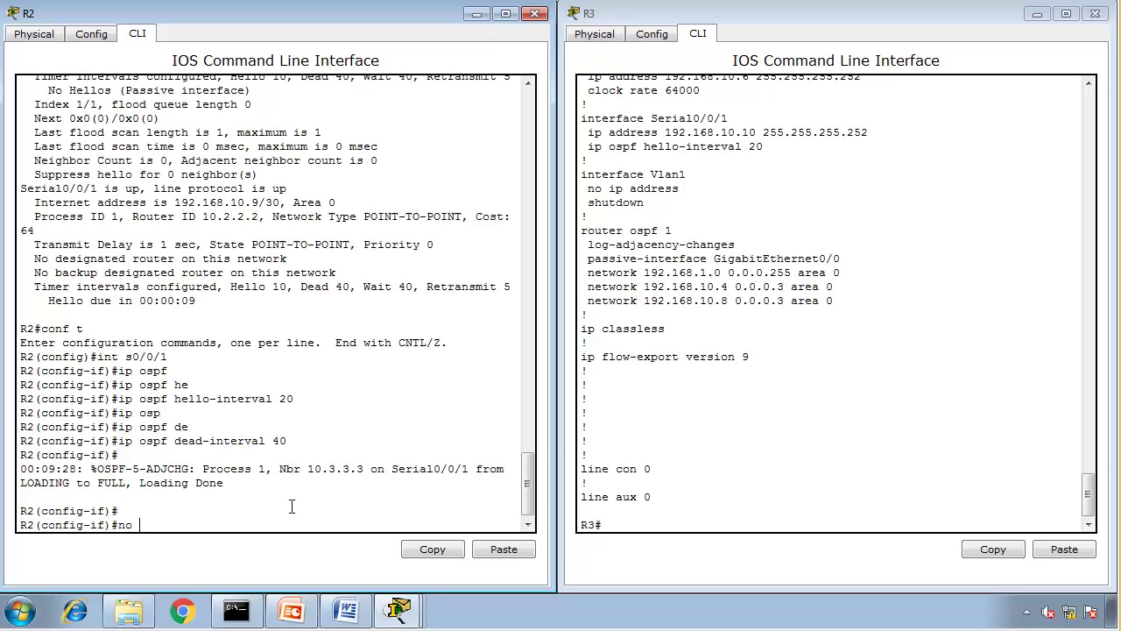
left_click_drag(294, 404, 120, 395)
type("no")
left_click(423, 546)
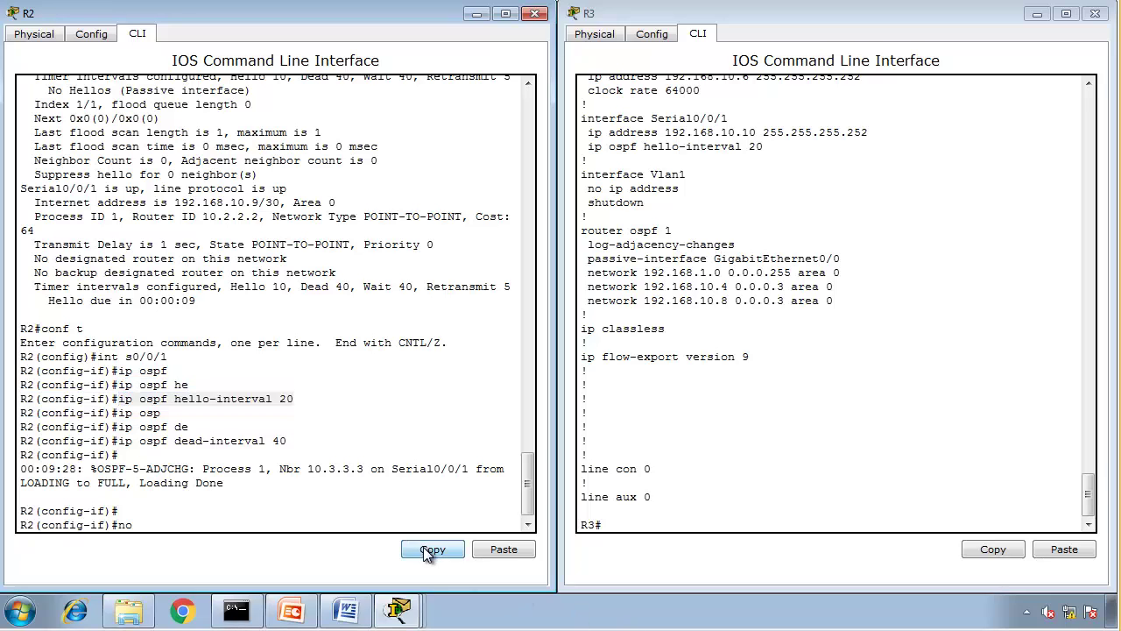
left_click(484, 544)
key("Return")
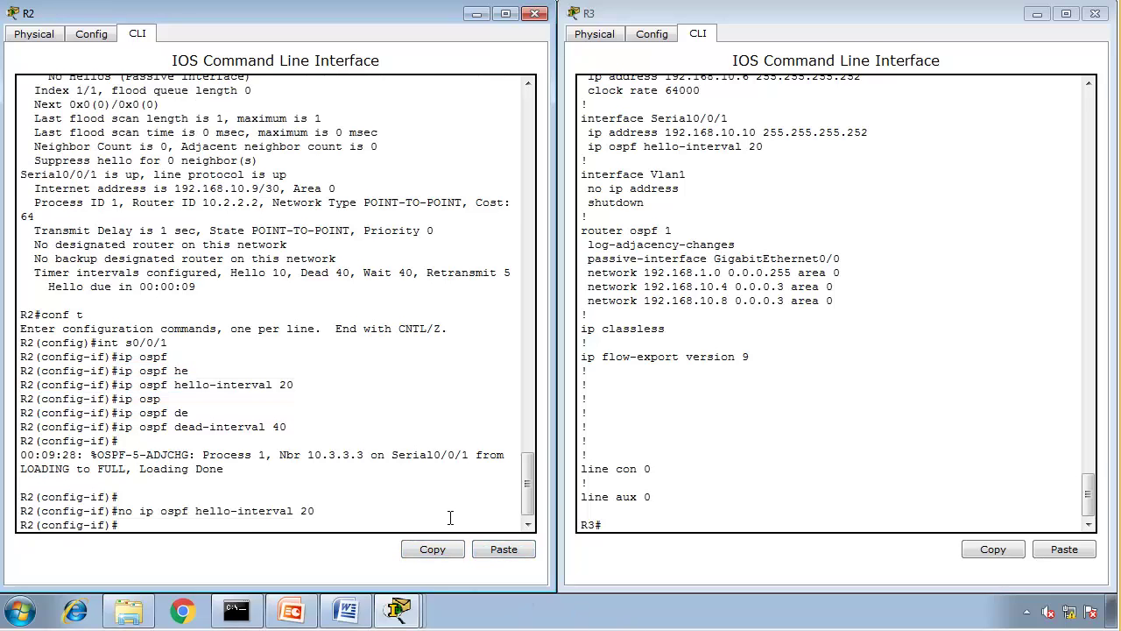
Run no ip ospf dead-interval 40 on R2's Serial0/0/1.
type("no")
left_click_drag(287, 426, 117, 427)
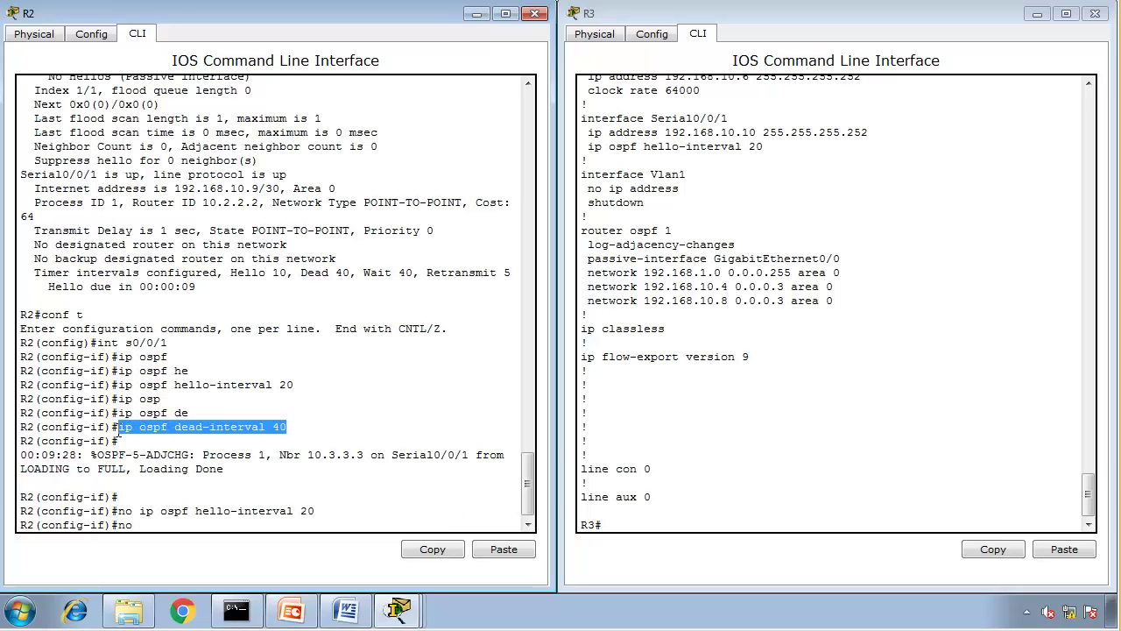
left_click(441, 545)
left_click(486, 549)
key("Return")
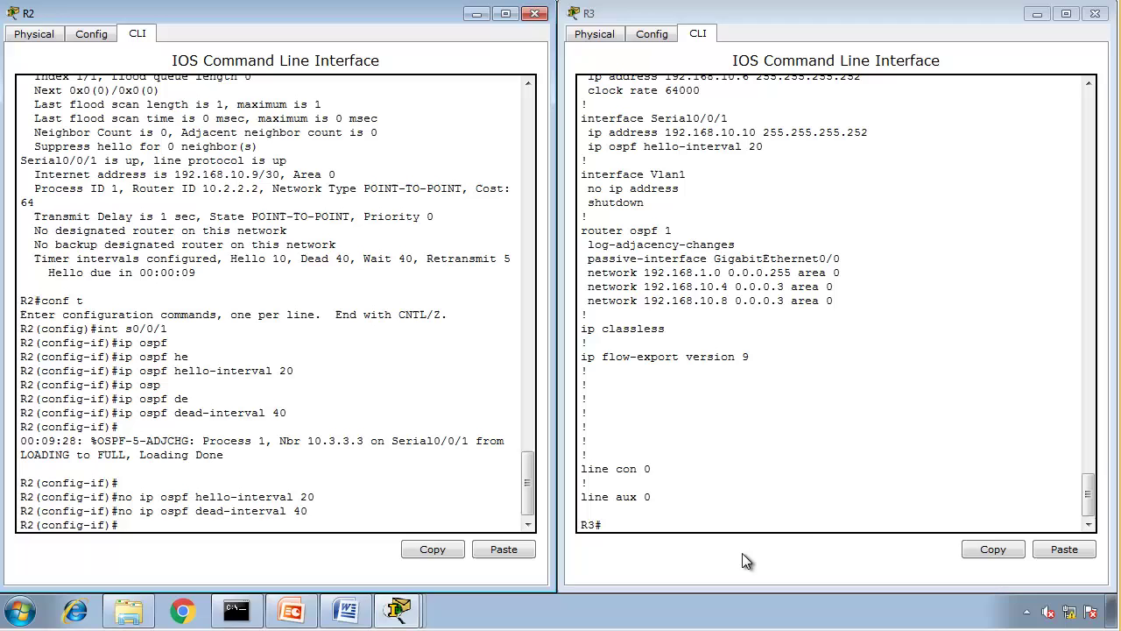
left_click(828, 507)
On R3, enter Serial0/0/1 configuration and paste ip ospf dead-interval 40.
type("conf t")
key("Return")
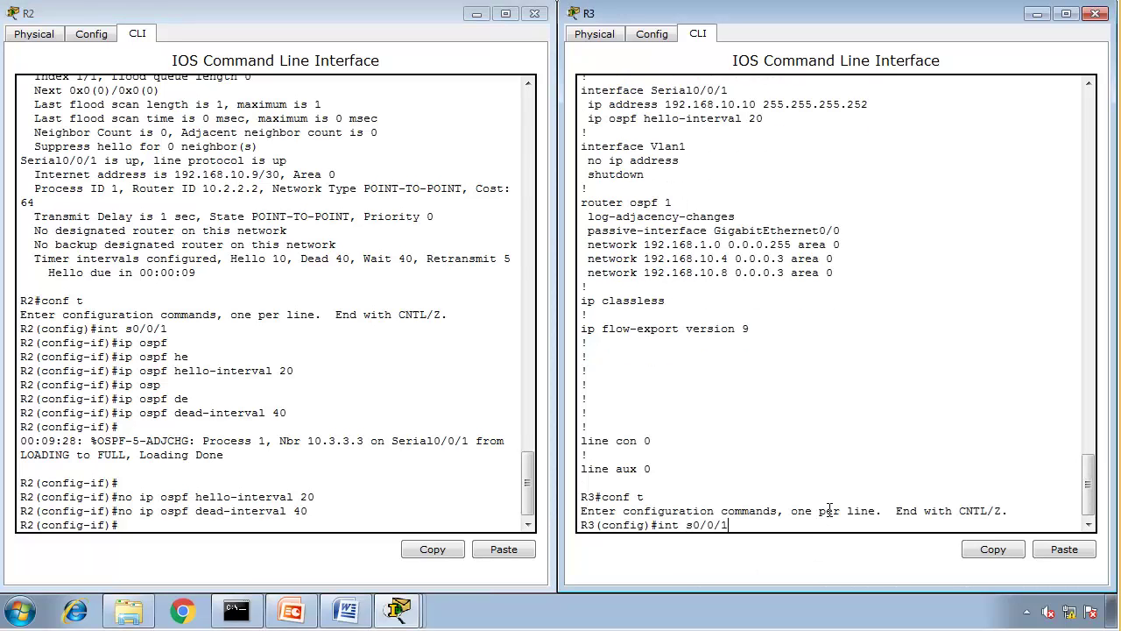
type("int s0/0/1")
key("Return")
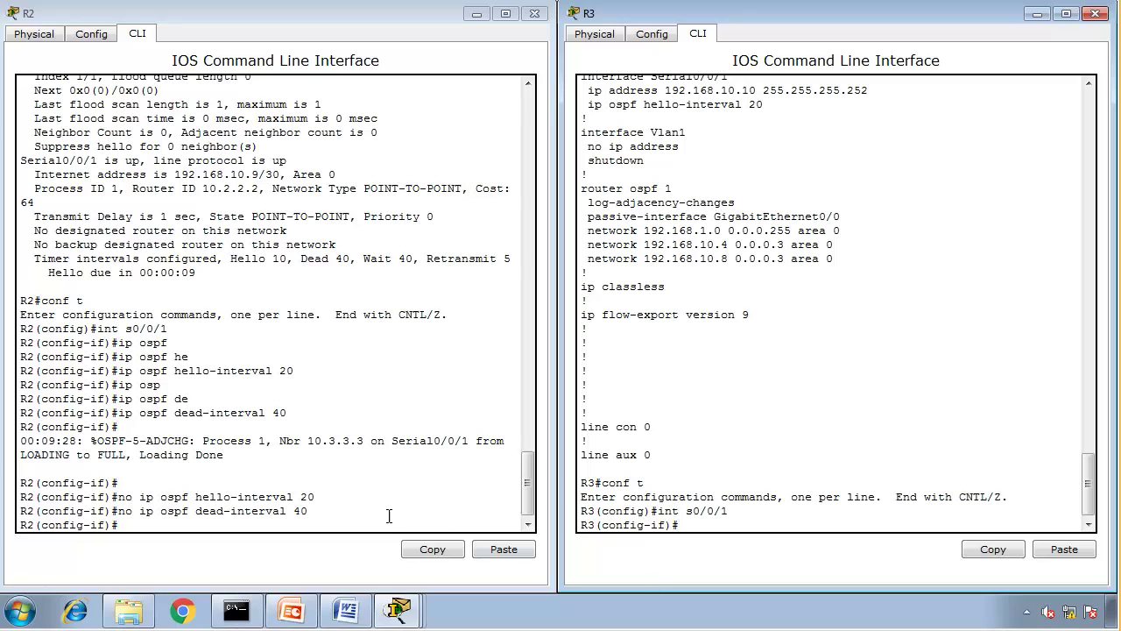
left_click_drag(340, 486, 118, 497)
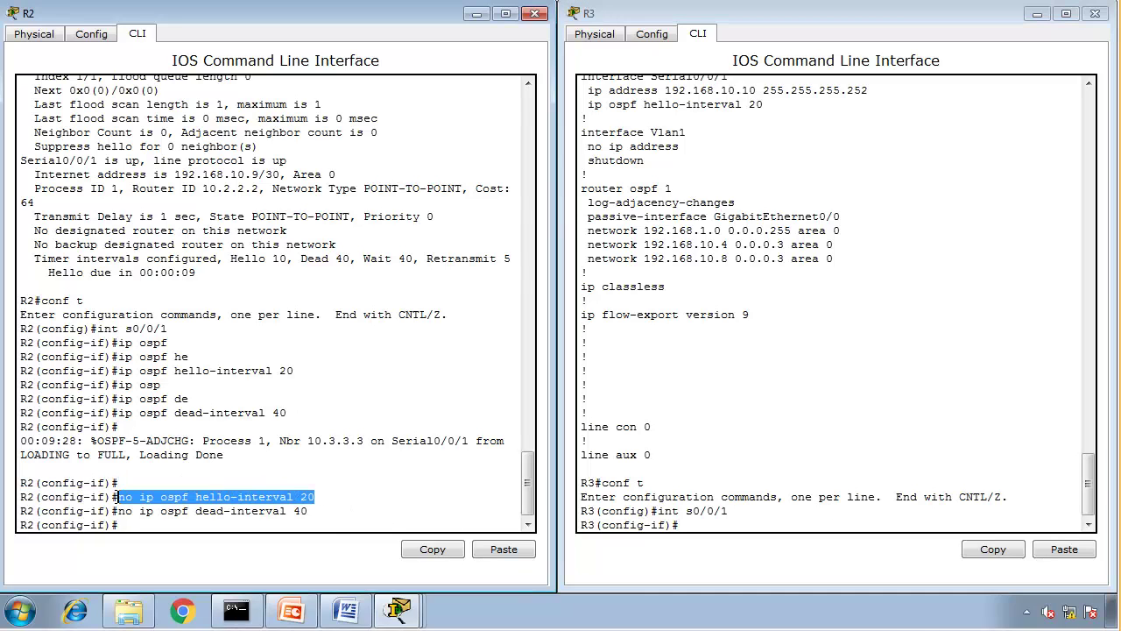
left_click(994, 549)
left_click(1048, 549)
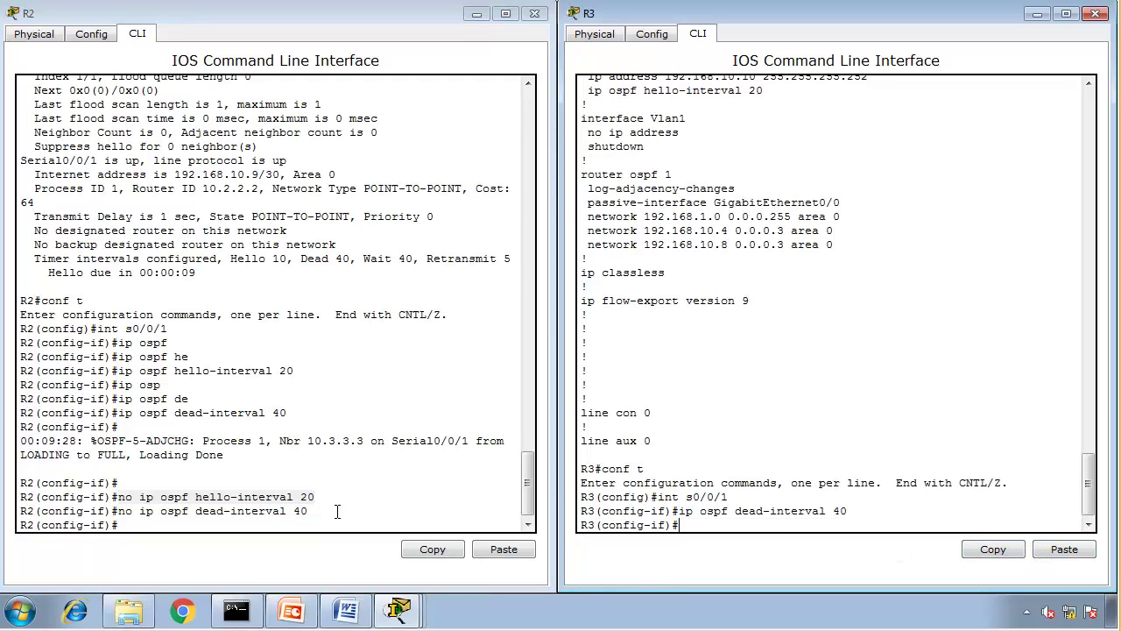
Run no ip ospf hello-interval 20 on R3's Serial0/0/1.
left_click_drag(324, 497, 118, 497)
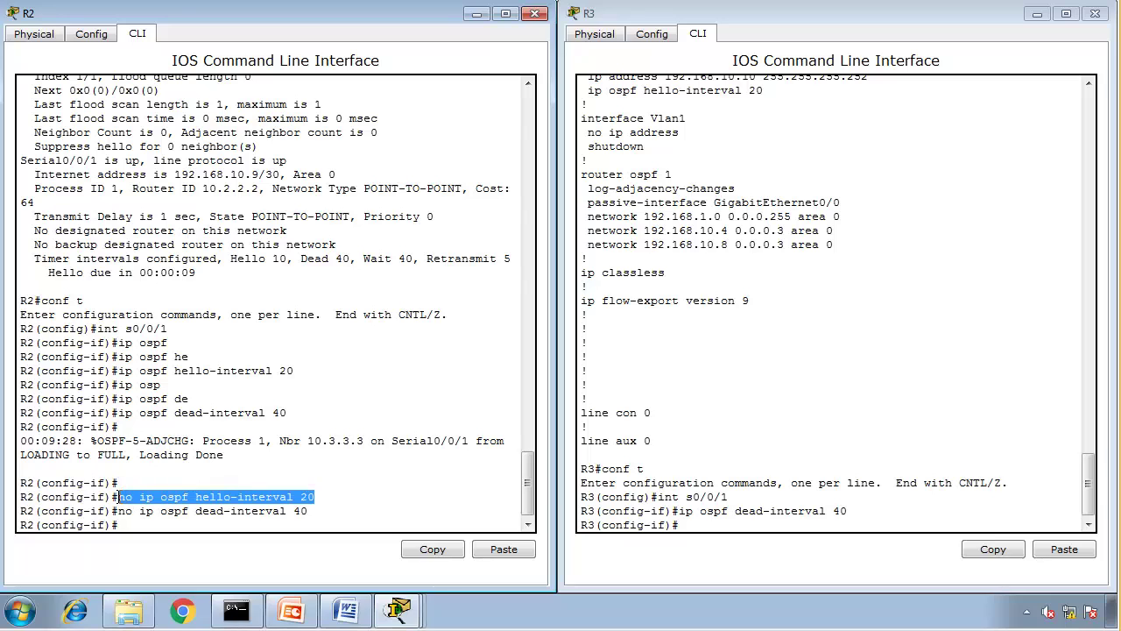
left_click(440, 550)
left_click(744, 525)
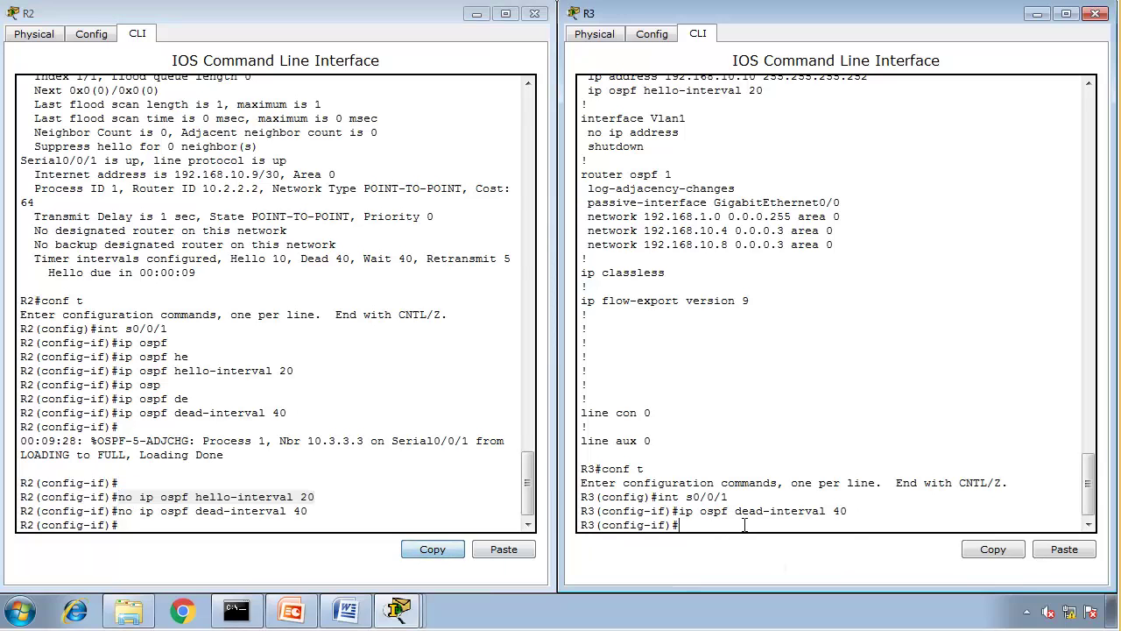
left_click(1060, 550)
key("Return")
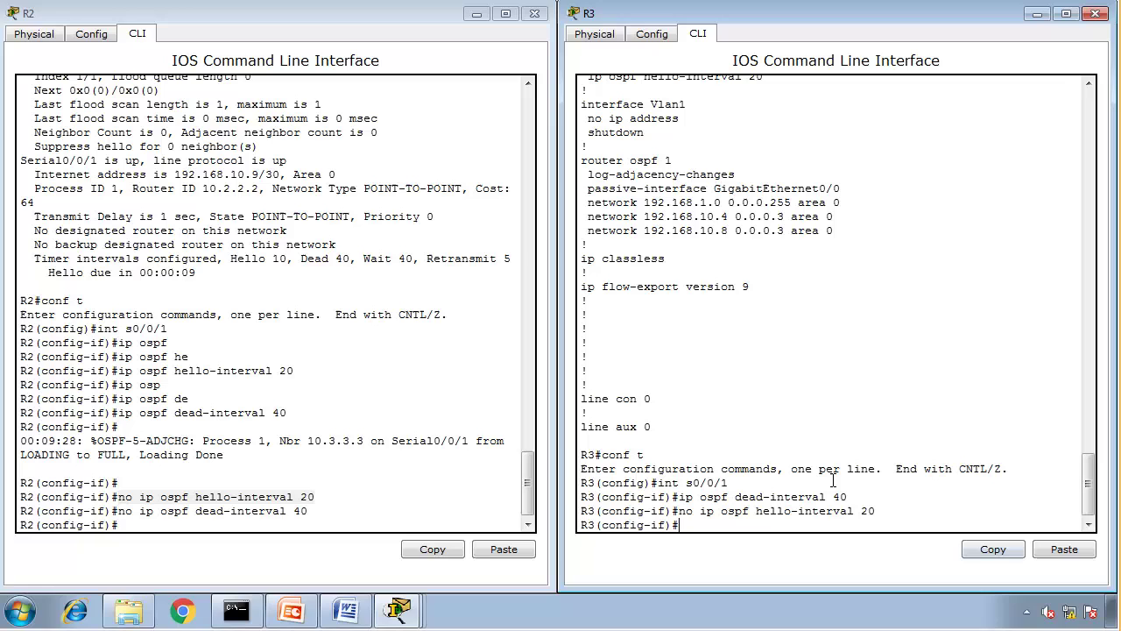
Reapply ip ospf dead-interval 40 and the hello-interval removal on R3.
key("Up")
key("Up")
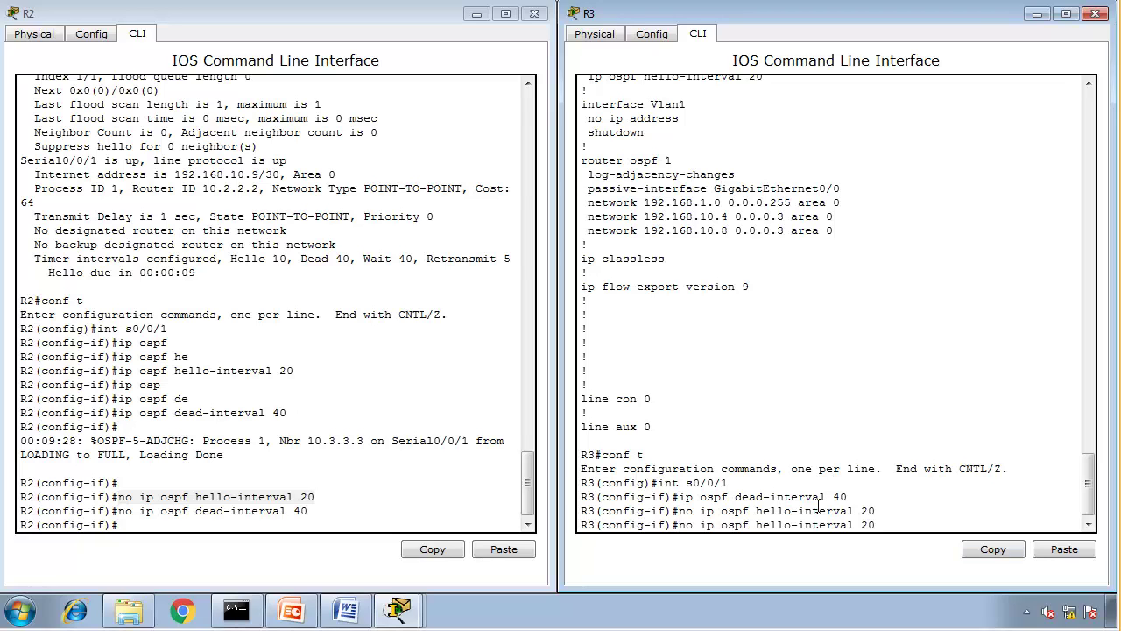
key("Return")
type("no erface down or detached")
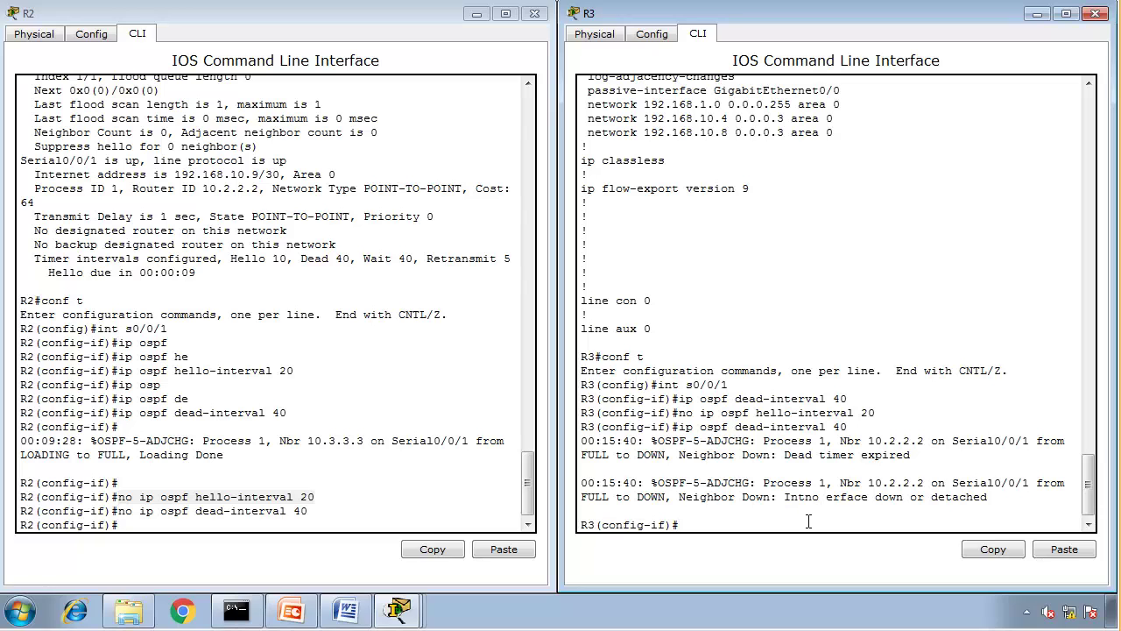
key("Up")
key("Up")
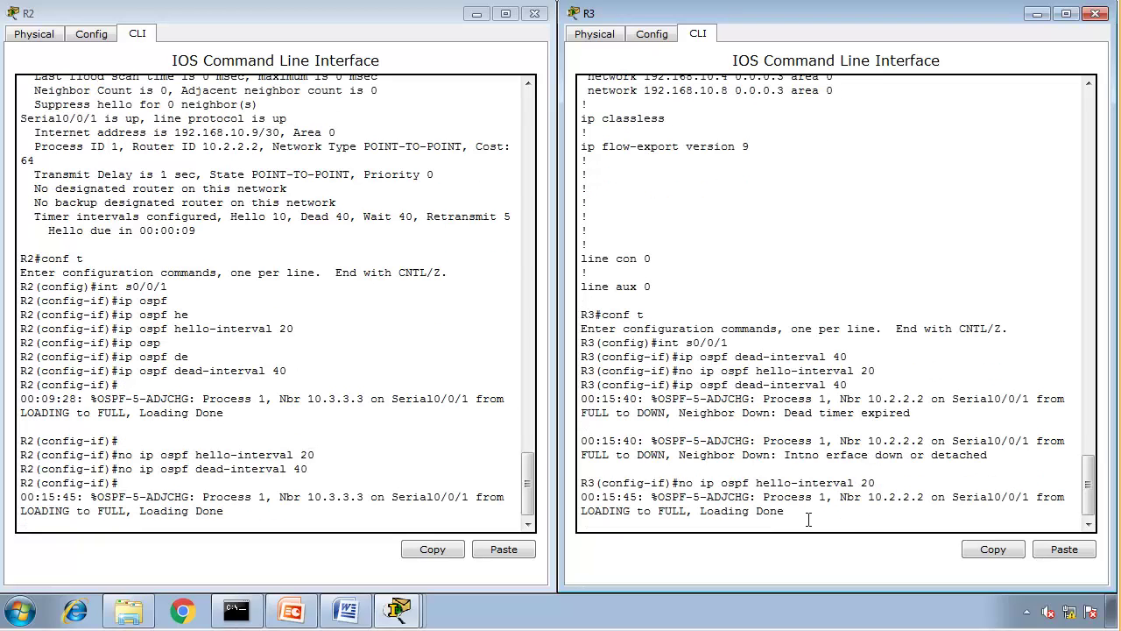
key("Return")
key("Return")
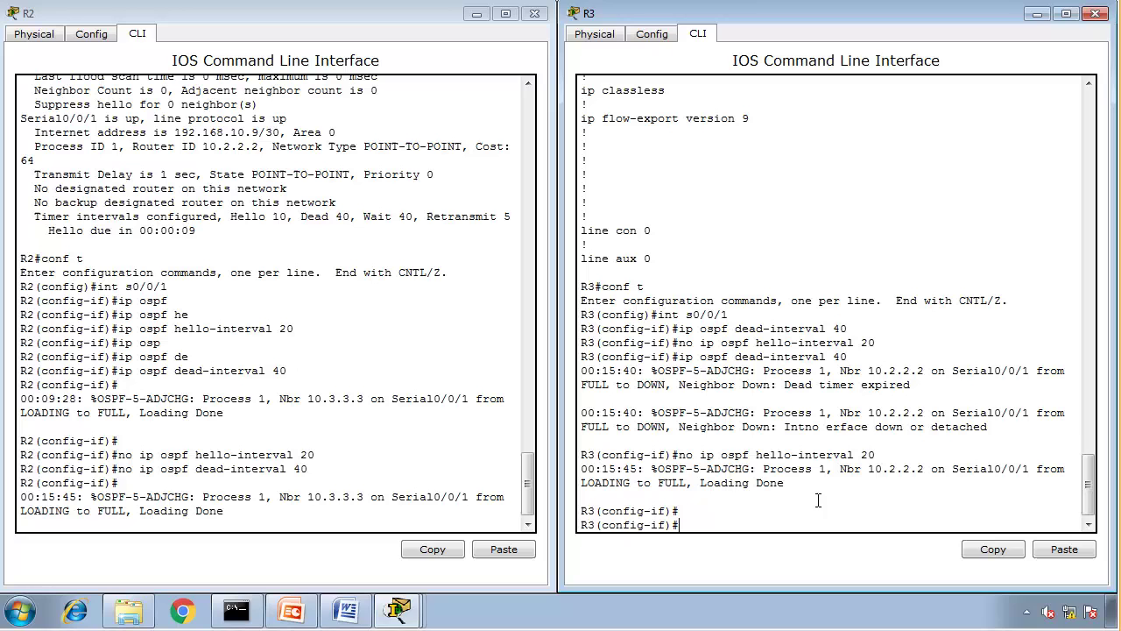
left_click(397, 610)
Check the Word documentation table and confirm PT Activity shows Completion 100/100.
left_click(399, 375)
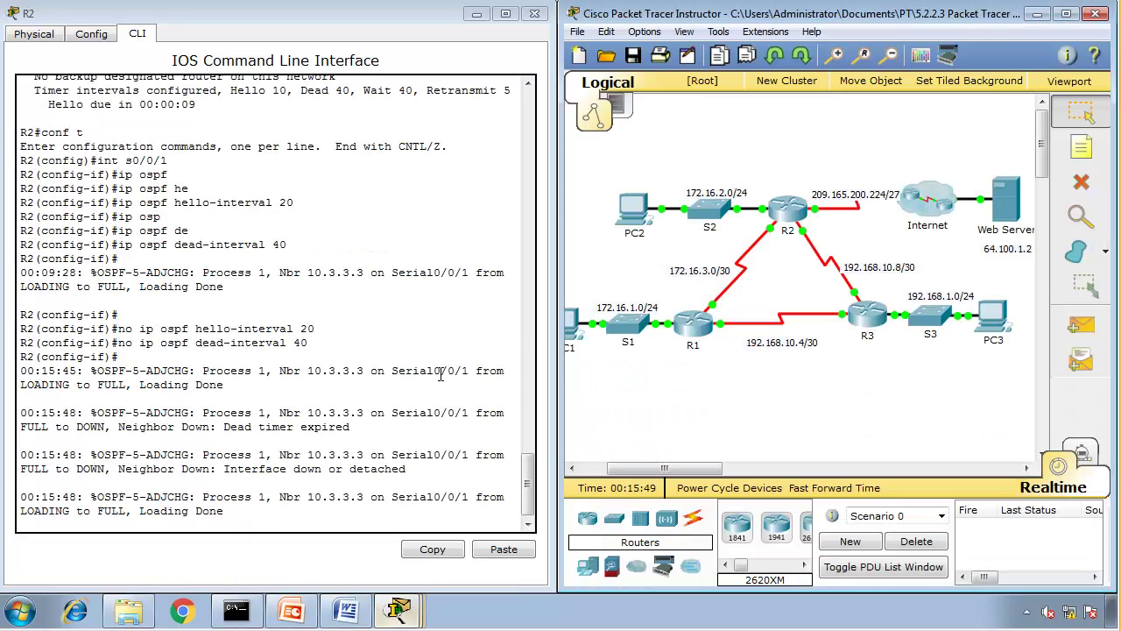
left_click(397, 610)
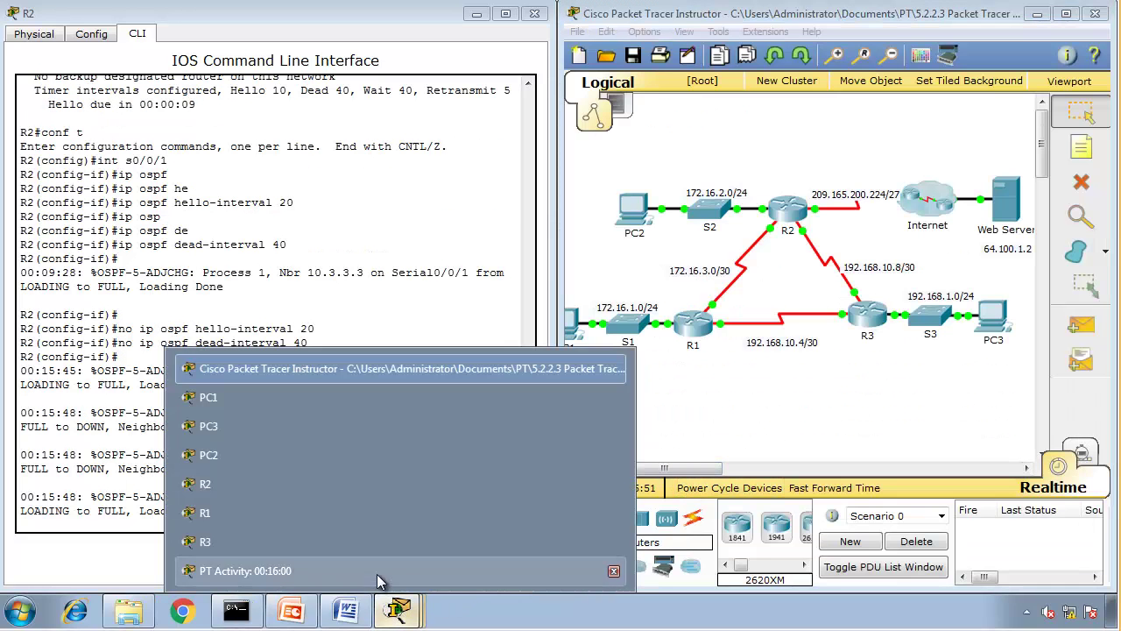
left_click(381, 577)
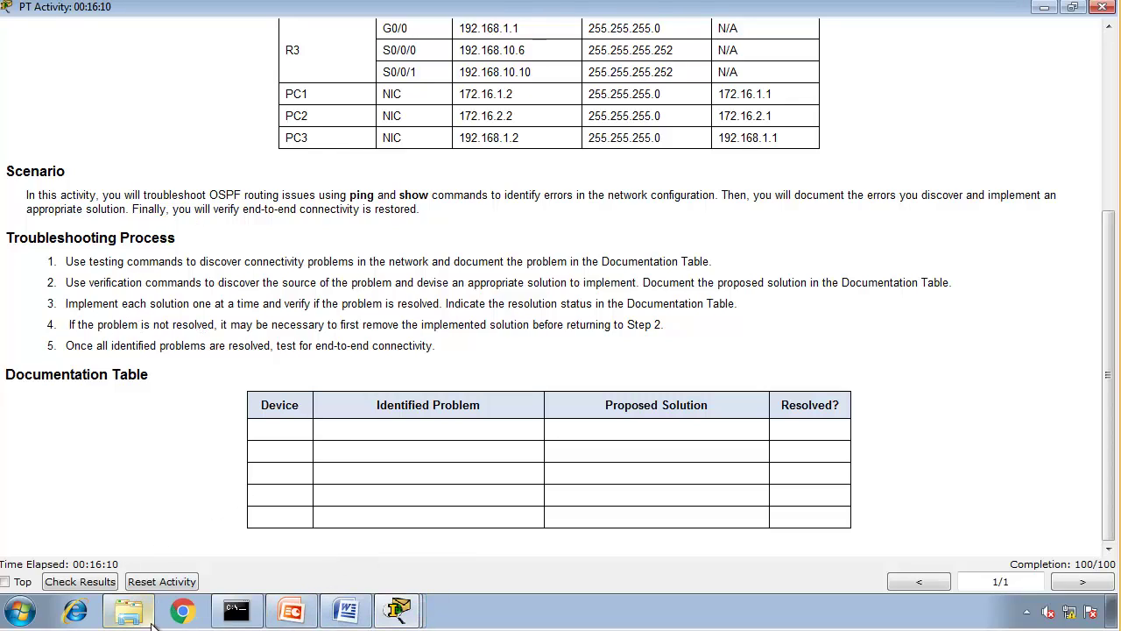
left_click(347, 610)
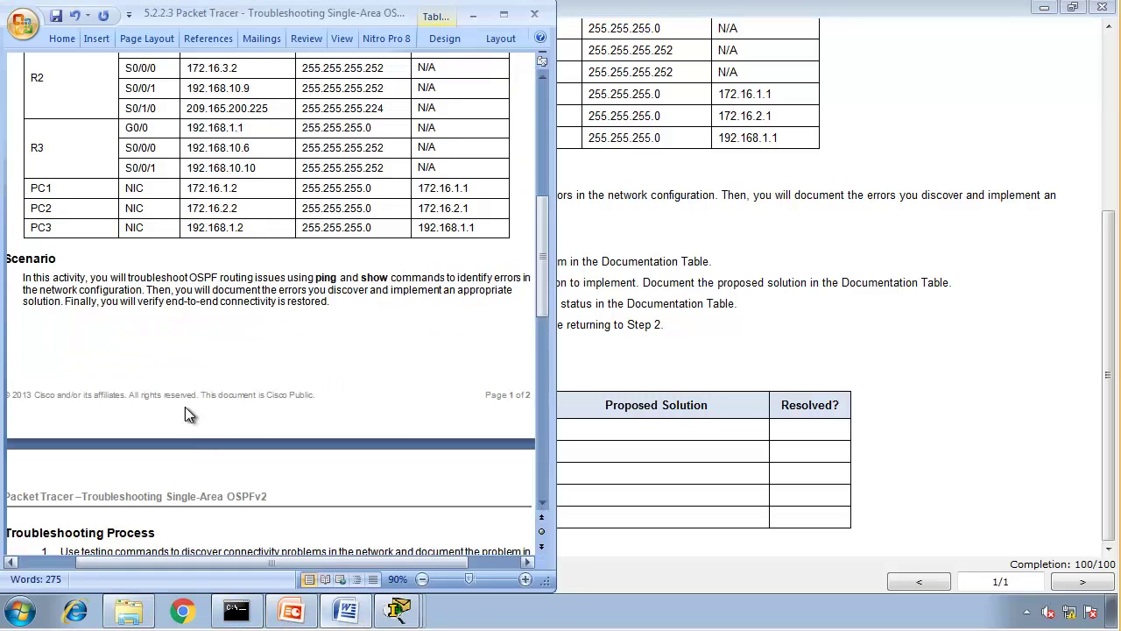
scroll(157, 506, "down", 10)
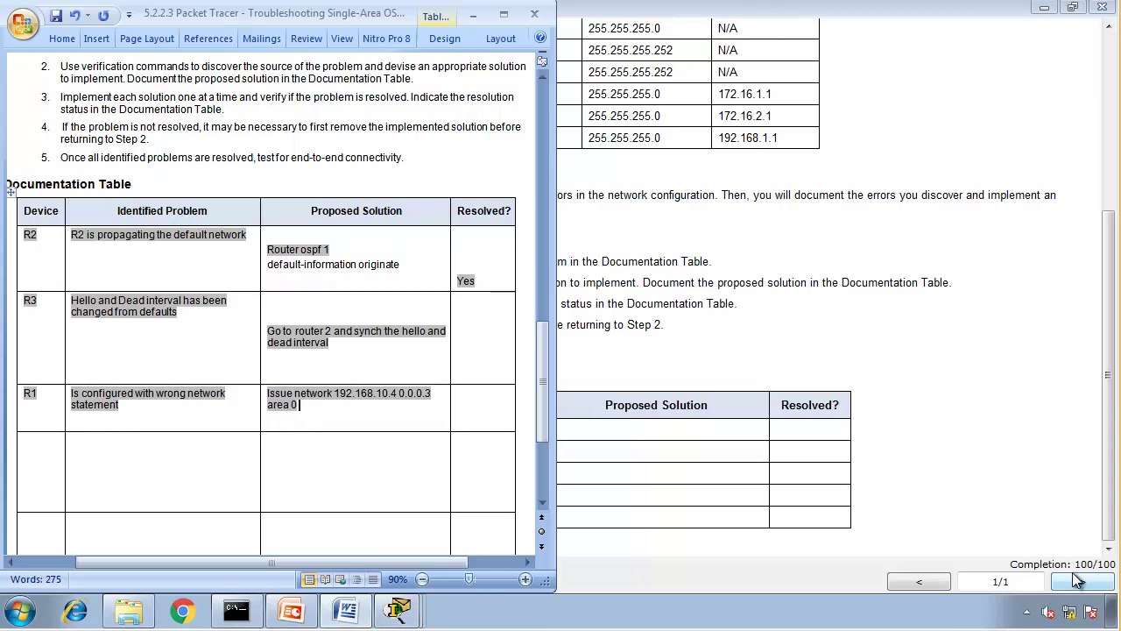
mouse_move(398, 610)
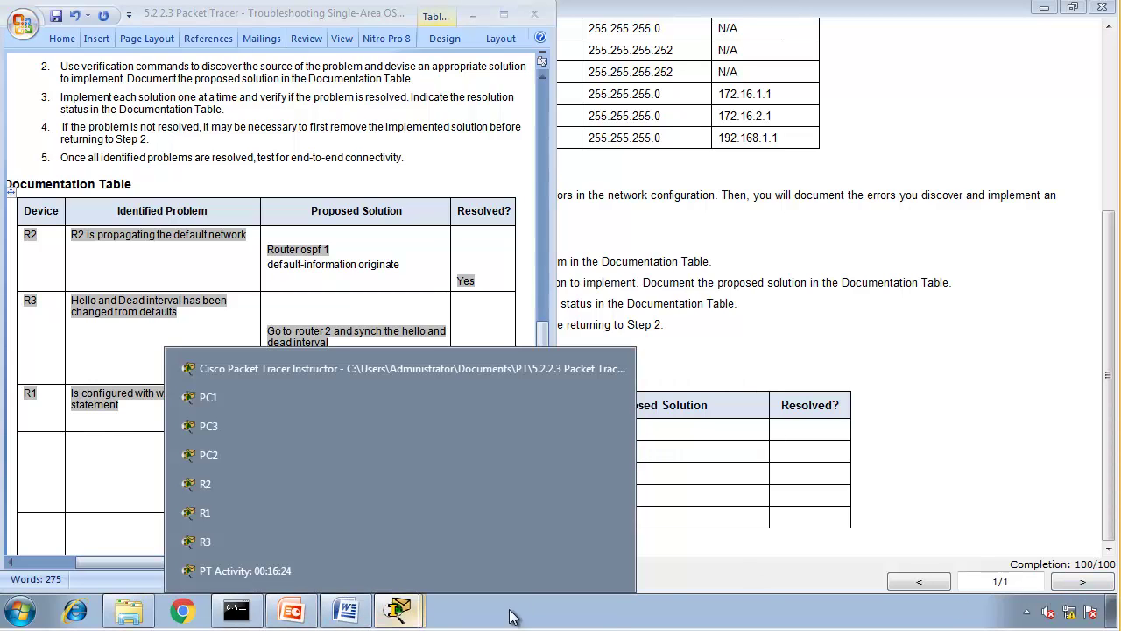
left_click(236, 482)
left_click(97, 580)
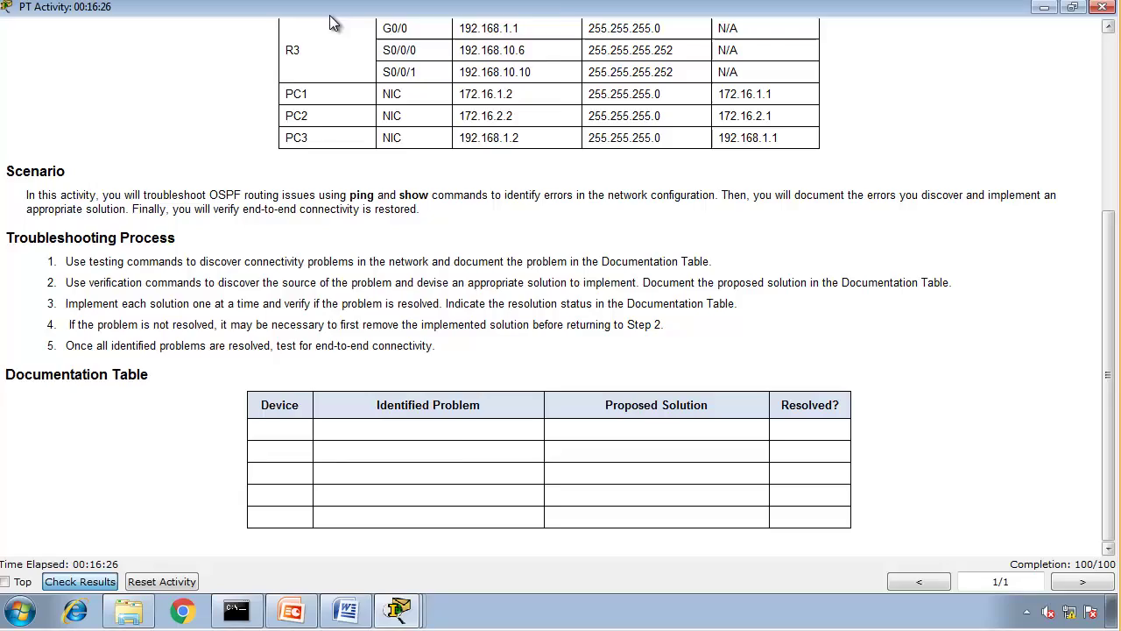
left_click(745, 141)
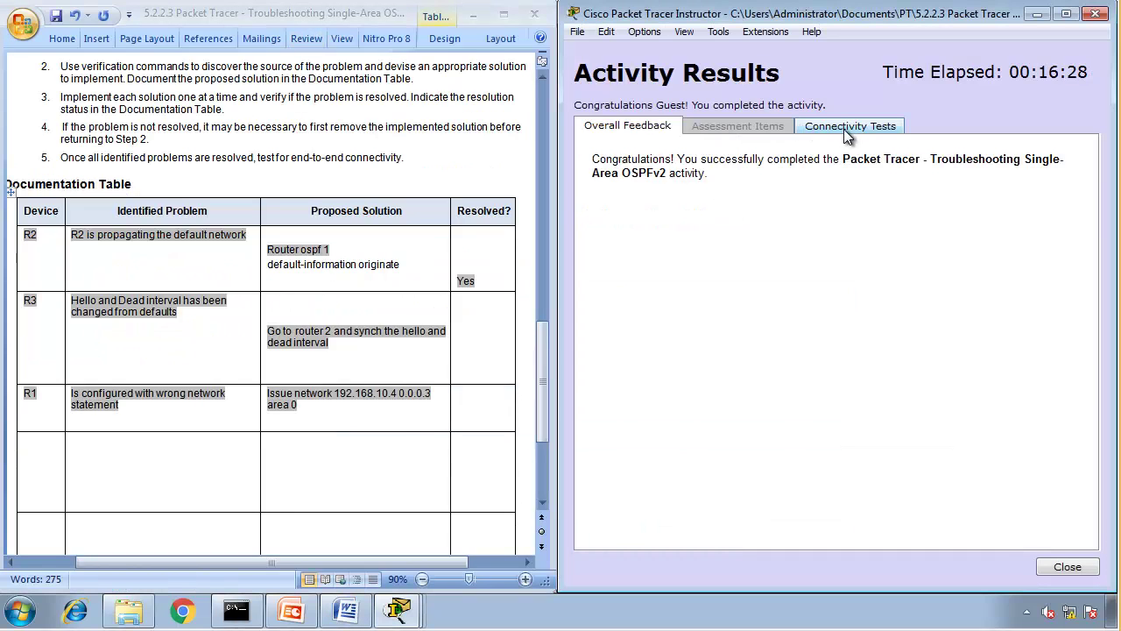
left_click(1066, 566)
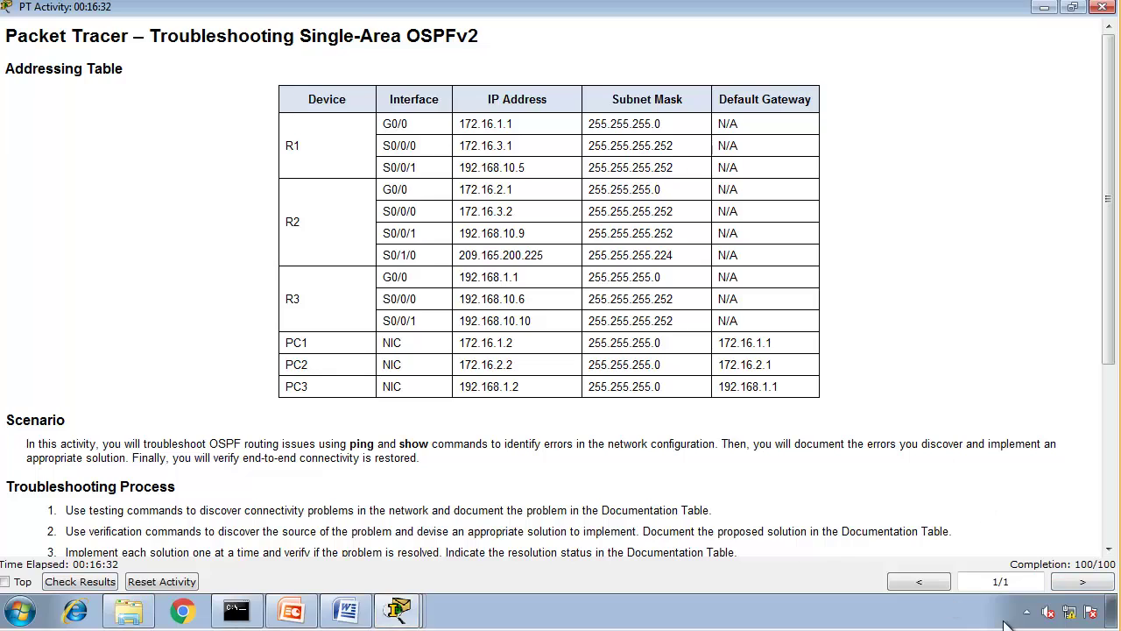